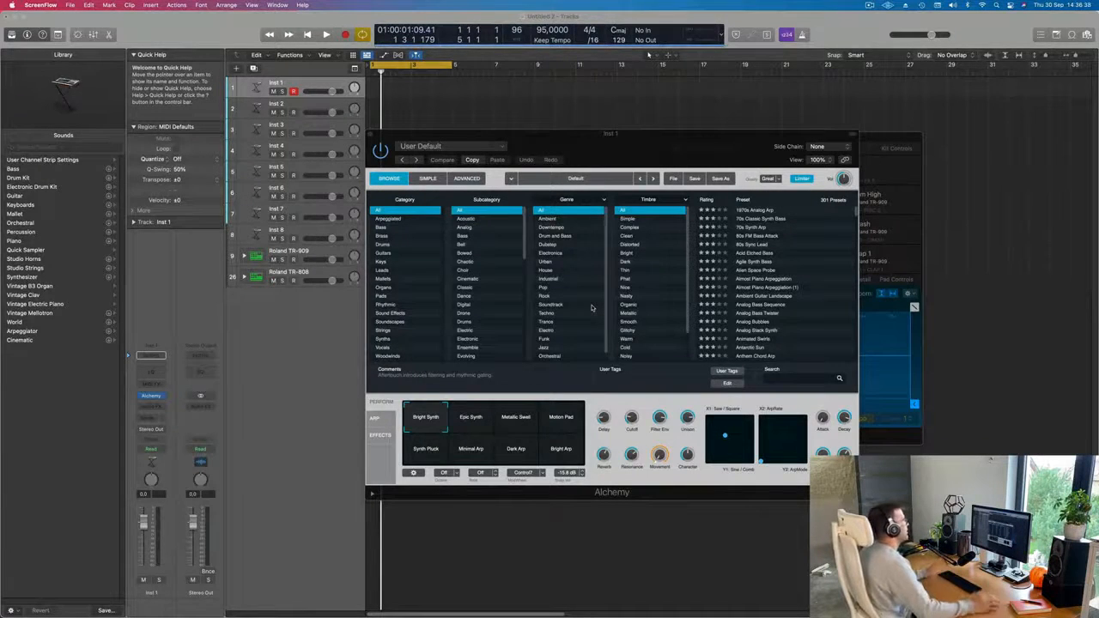
Expand the Roland TR-909 track stack, select its Kick 1 track and reposition the instrument windows away from the Musical Typing keyboard.
drag(648, 144, 826, 123)
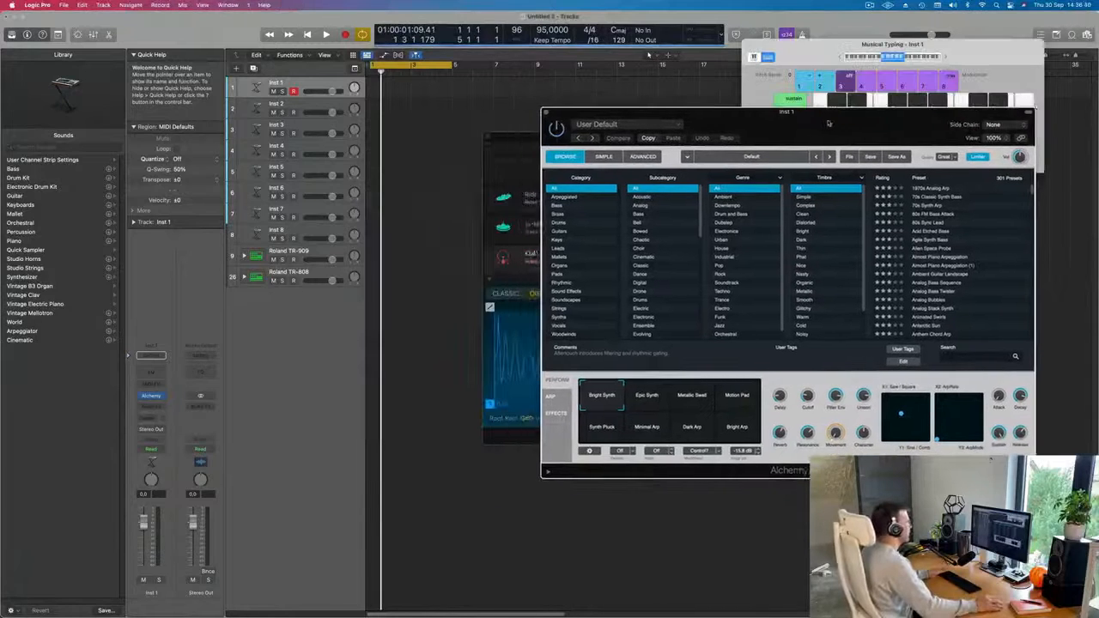
click(249, 257)
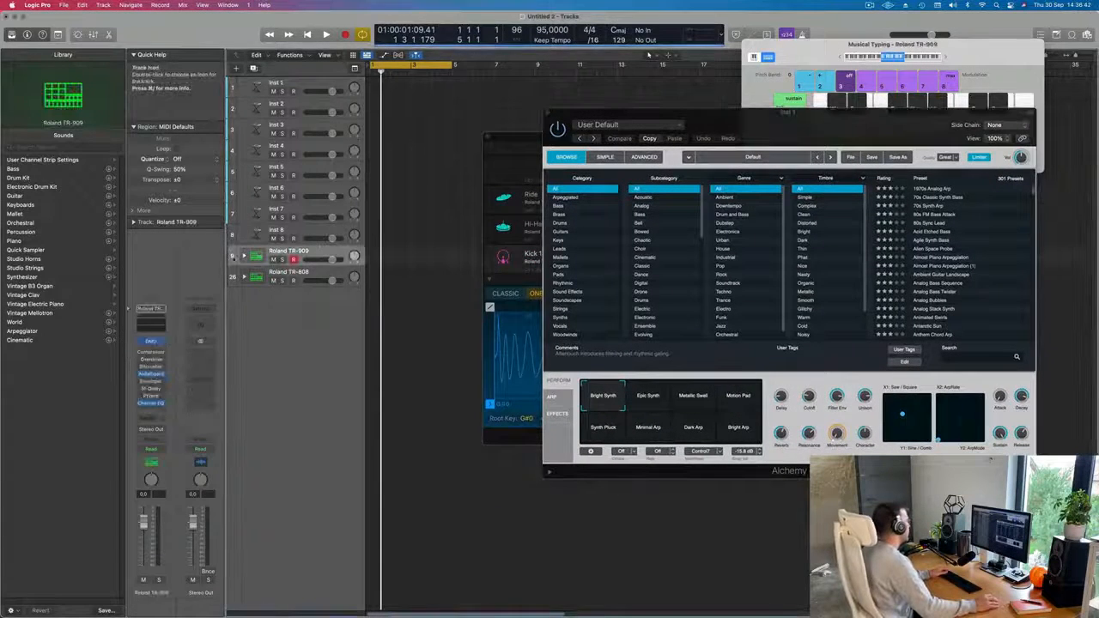
click(244, 256)
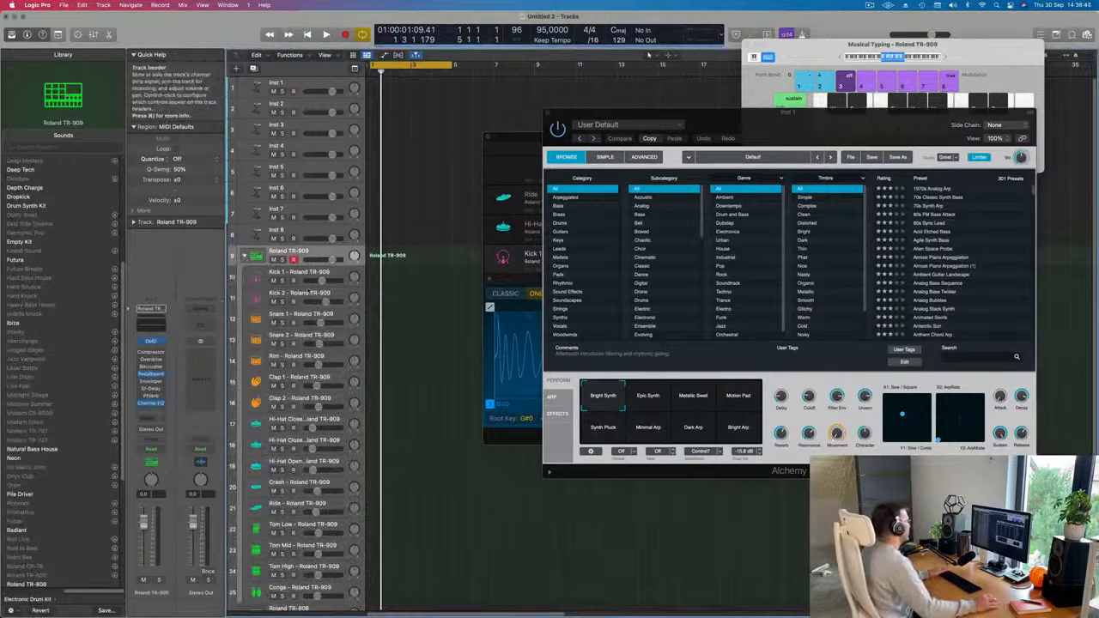
click(301, 273)
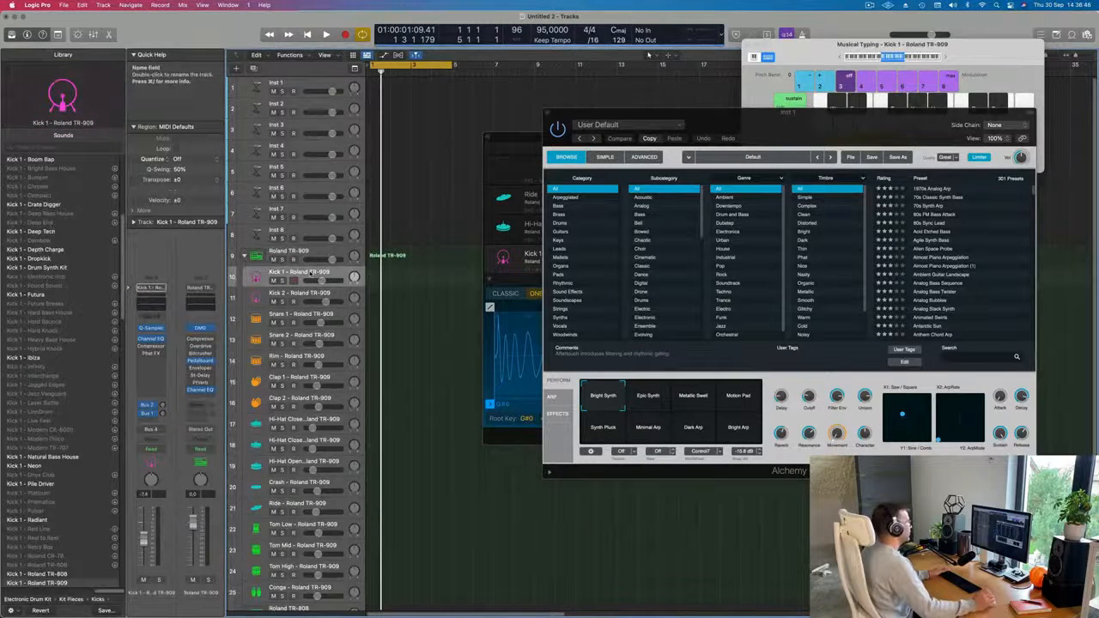
drag(796, 125, 848, 150)
drag(557, 152, 561, 235)
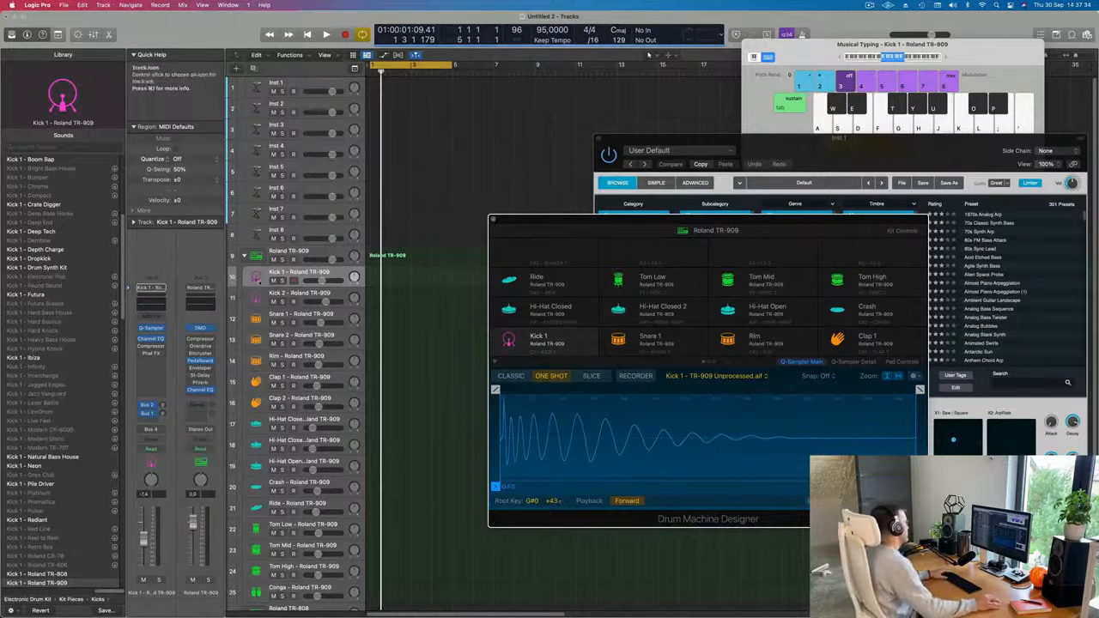
Audition the Kick 1 sound with Musical Typing, lowering the keyboard octave to C0.
key(a)
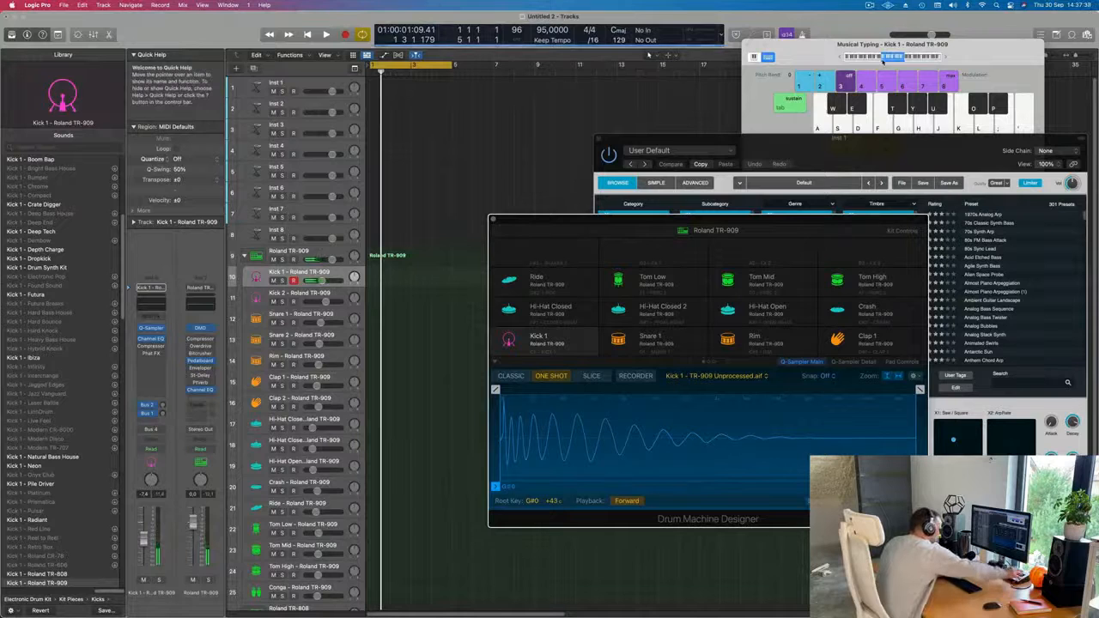
key(a)
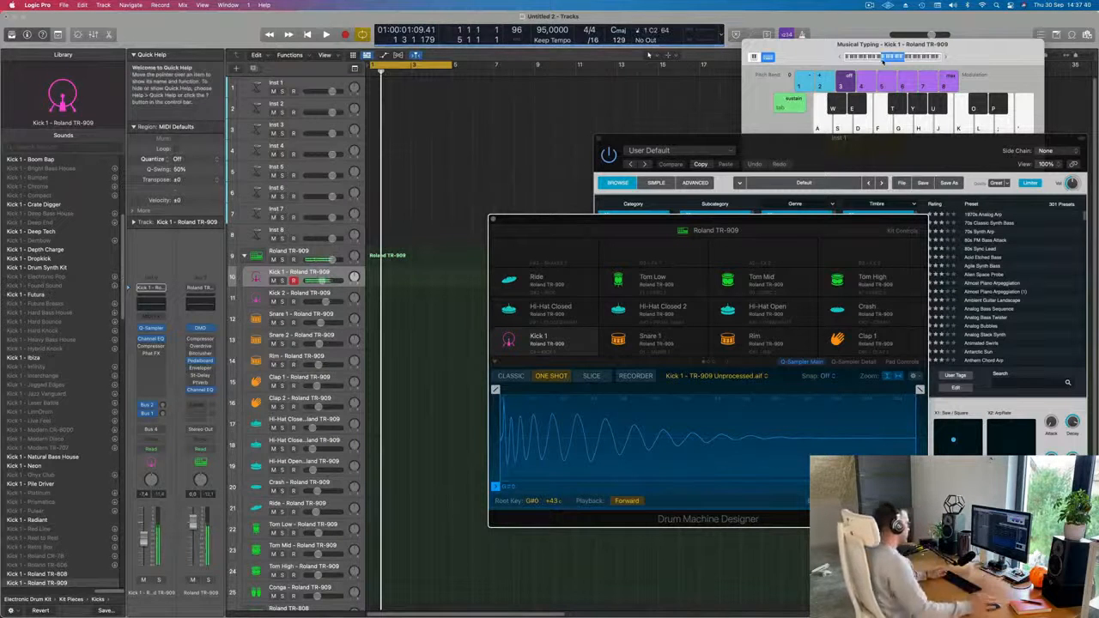
key(a)
key(a)
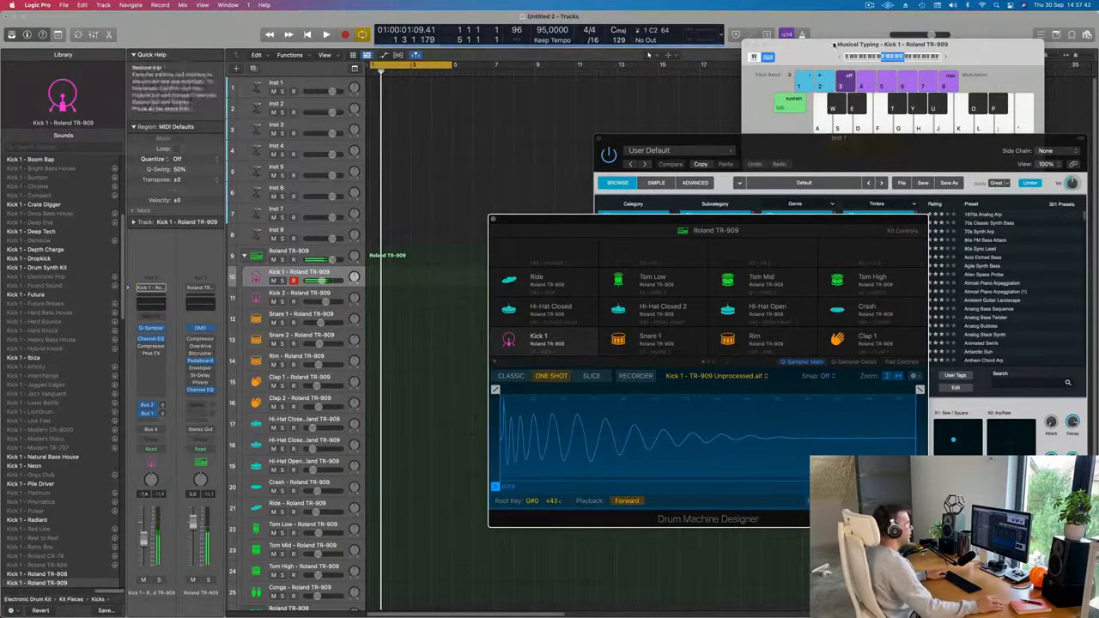
click(840, 57)
key(a)
key(a)
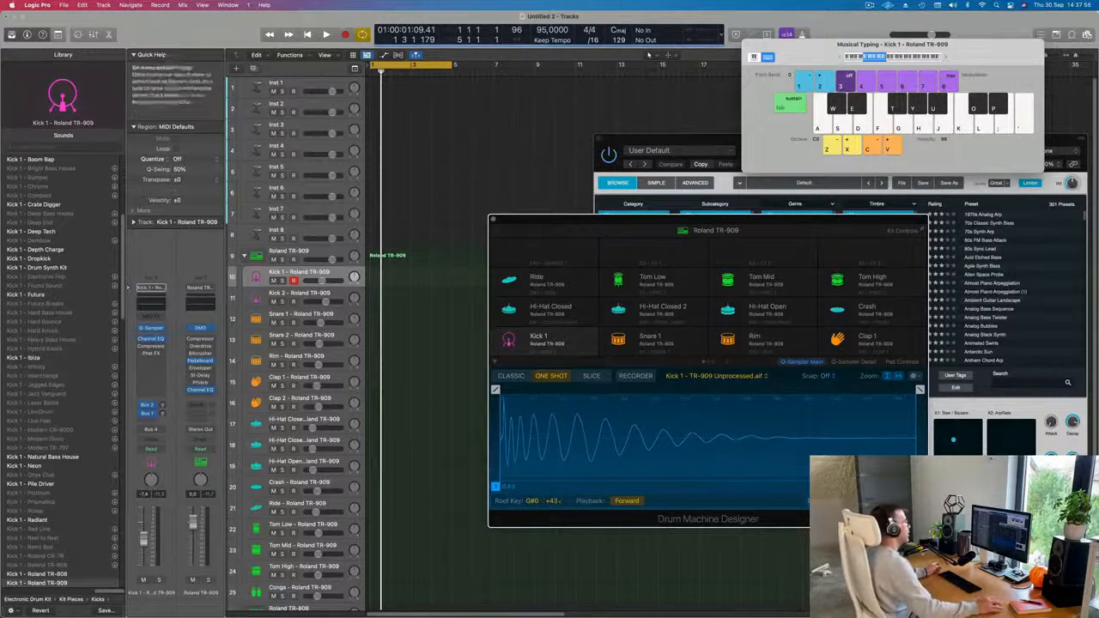
mouse_move(843, 227)
mouse_down()
mouse_move(822, 220)
mouse_move(846, 238)
mouse_up()
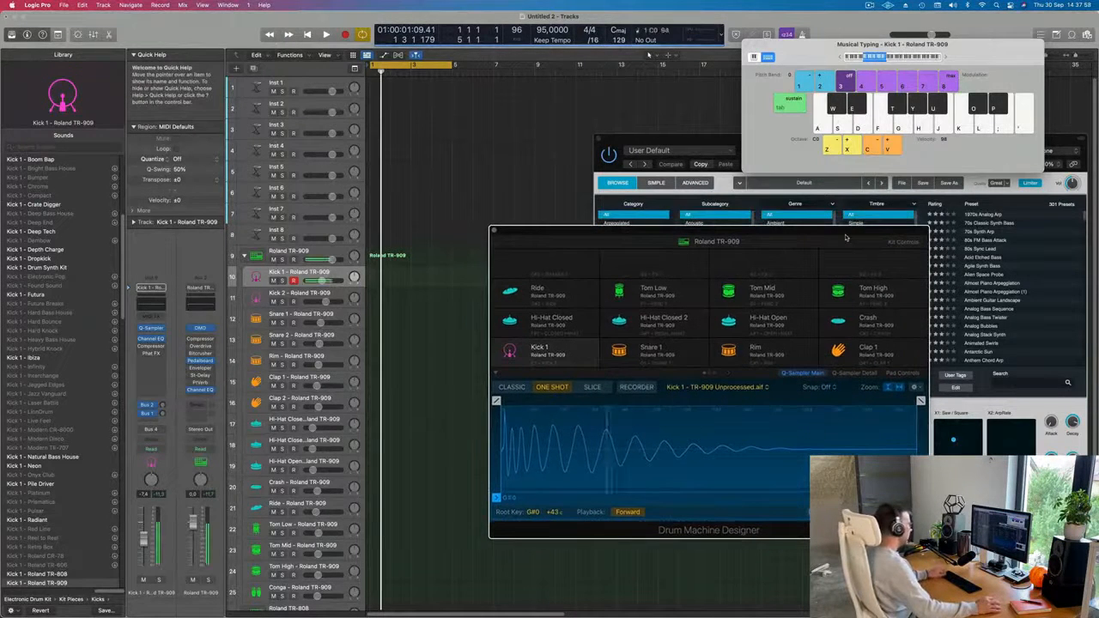
key(a)
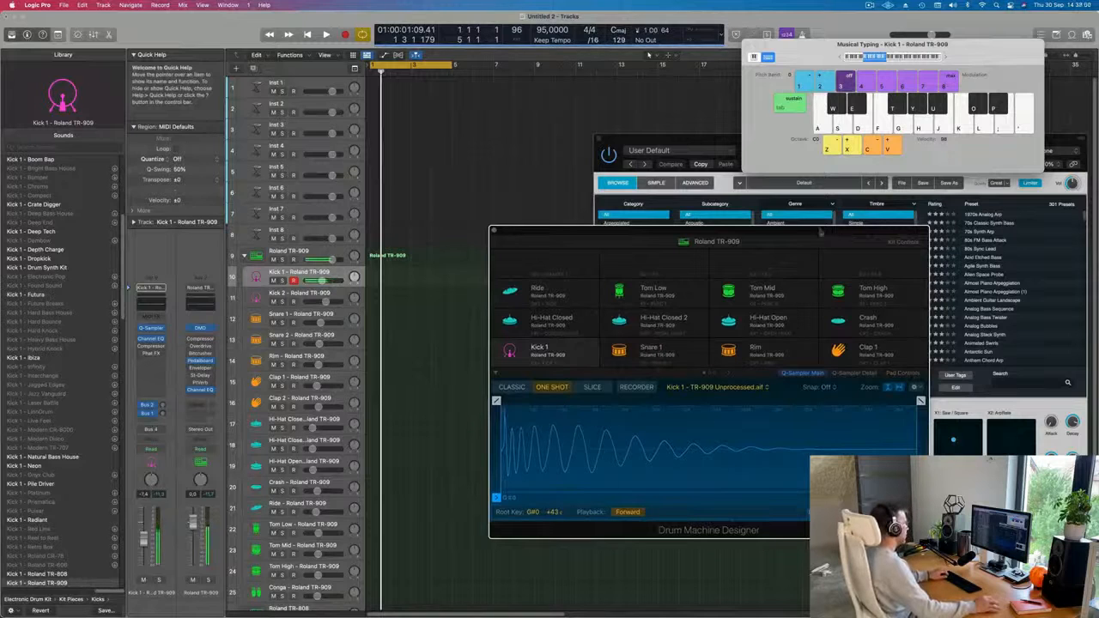
Select the main Roland TR-909 track, set the Musical Typing octave to C1 and try out the drum sounds.
click(322, 253)
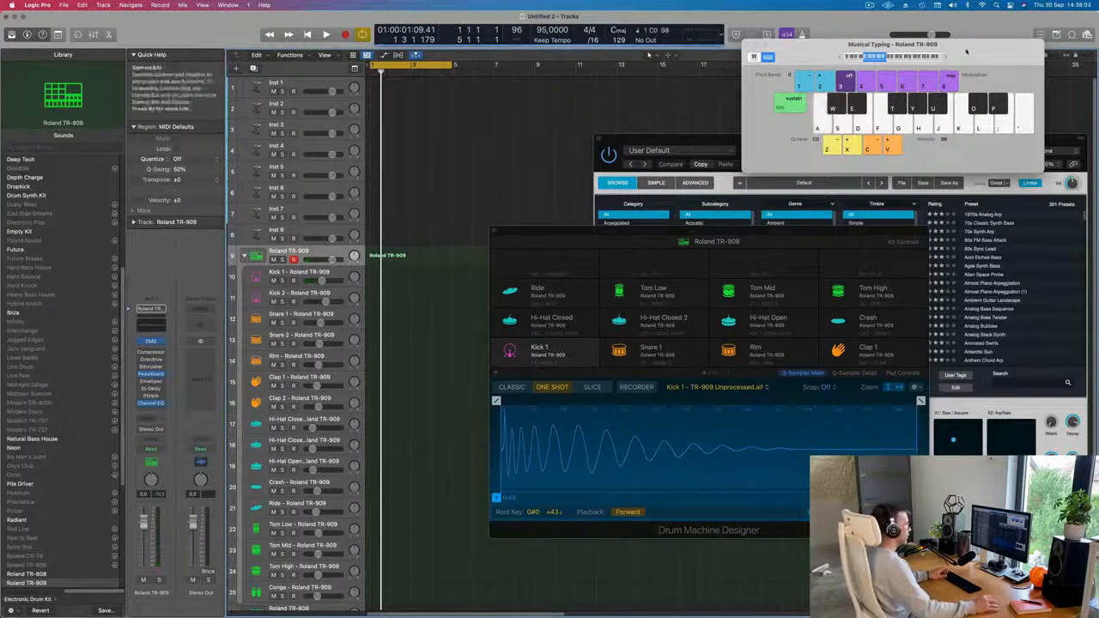
key(x)
key(a)
key(a)
key(a)
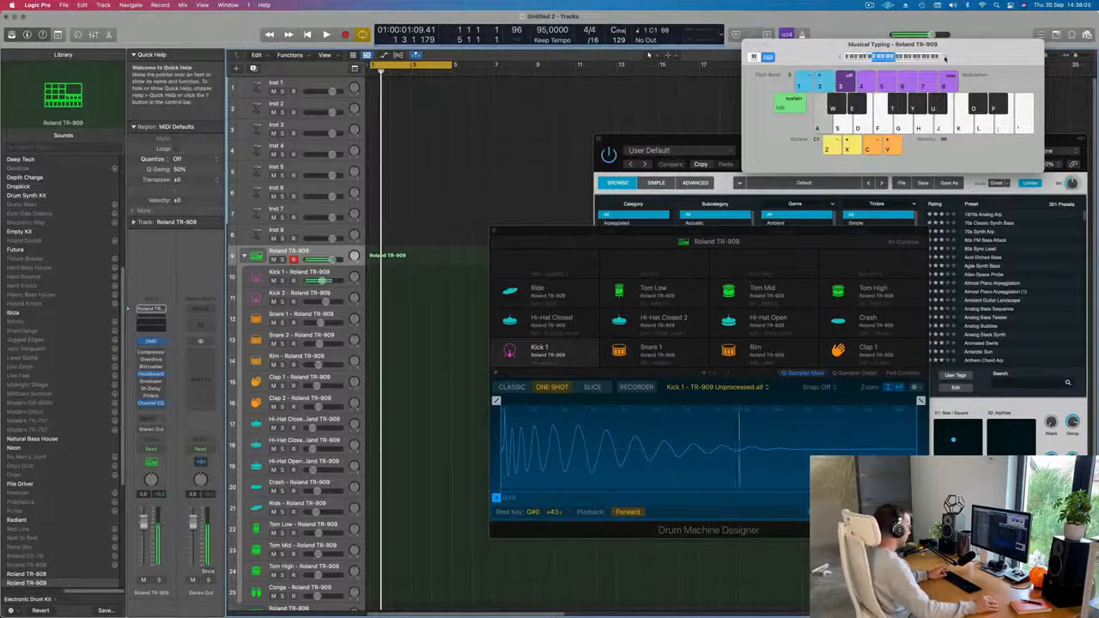
key(w)
key(a)
key(e)
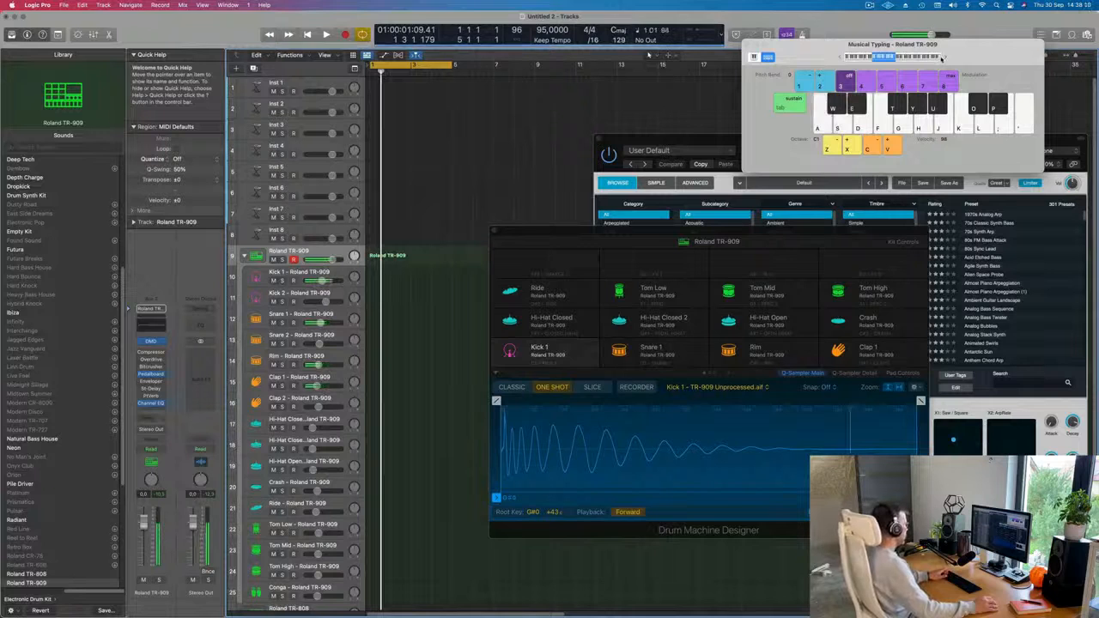
key(a)
key(a)
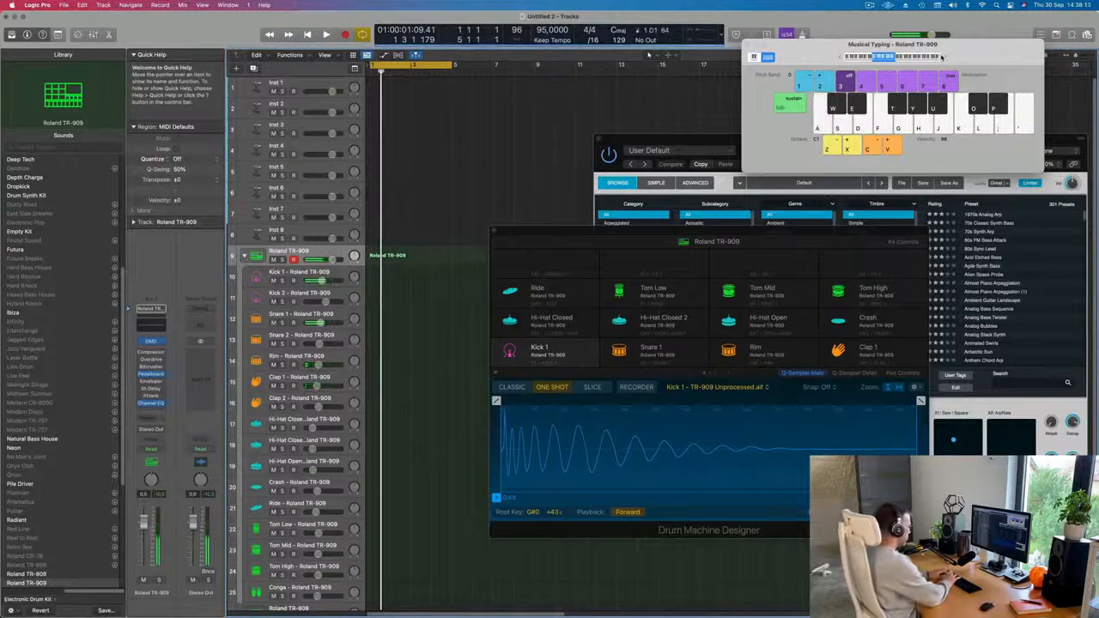
Record a four-bar kick and snare pattern on the Roland TR-909 track from bar 1, playing C and D.
key(r)
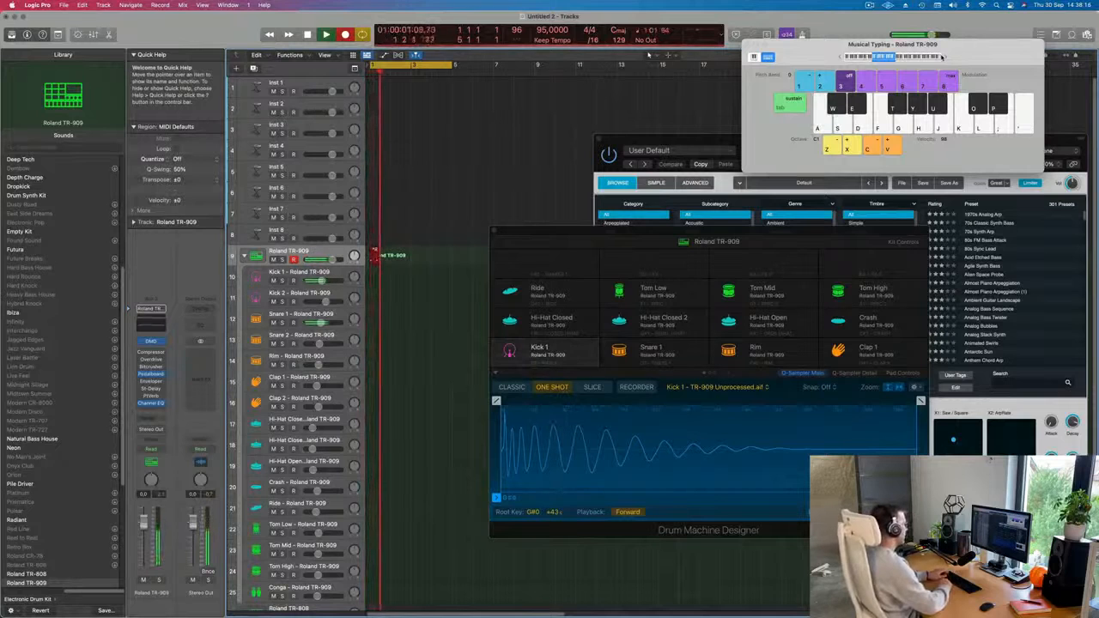
key(a)
key(s)
key(a)
key(a)
key(s)
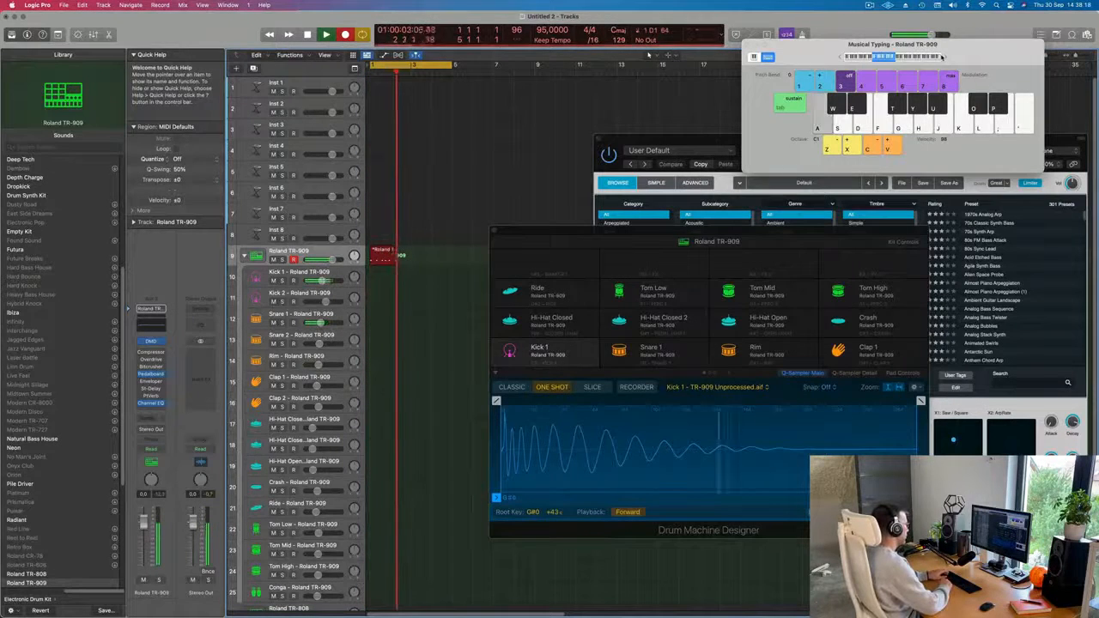
key(a)
key(s)
key(a)
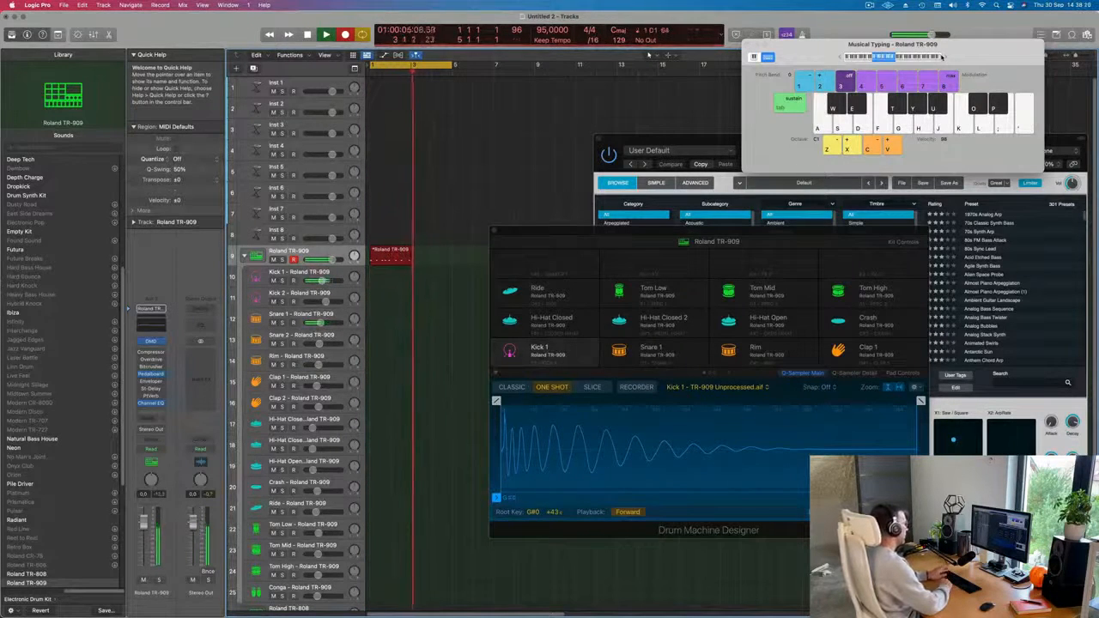
key(s)
key(a)
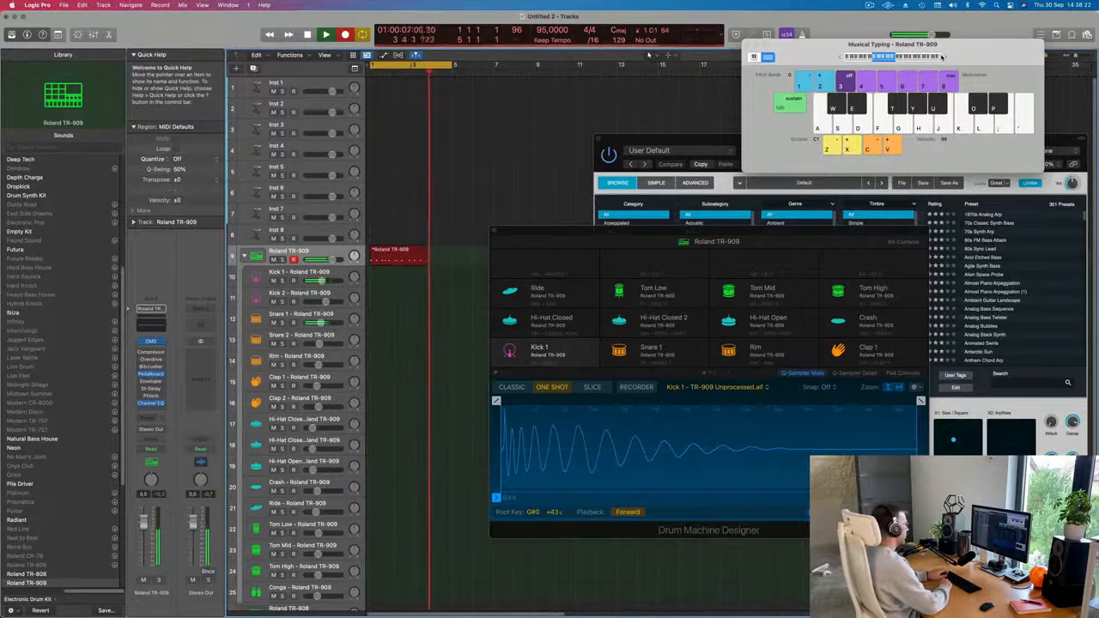
key(s)
key(a)
key(s)
key(a)
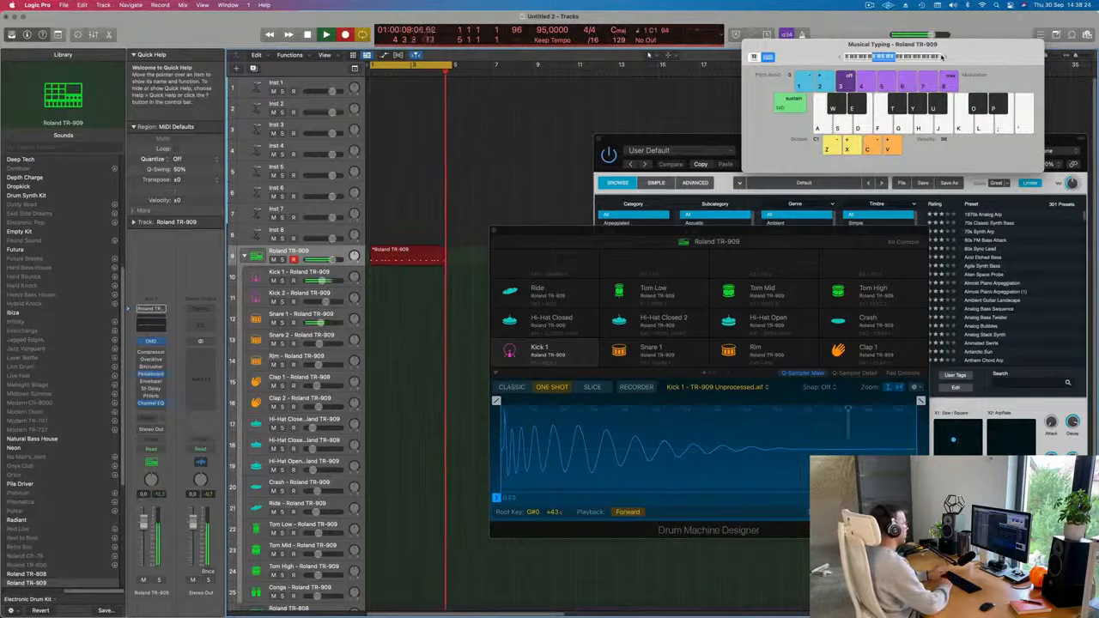
key(space)
key(a)
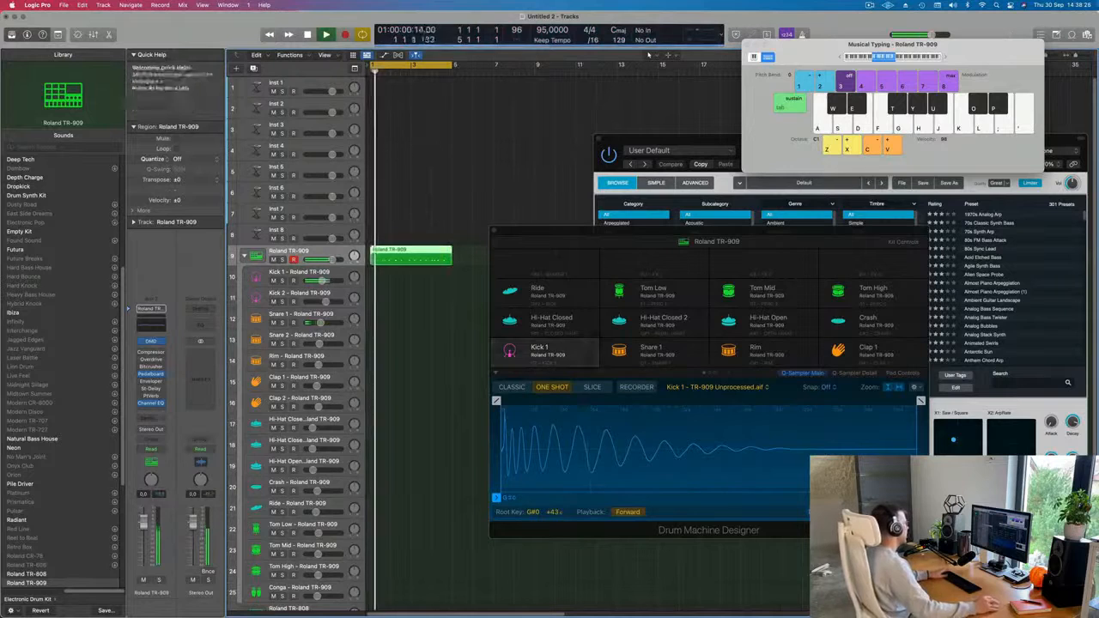
key(space)
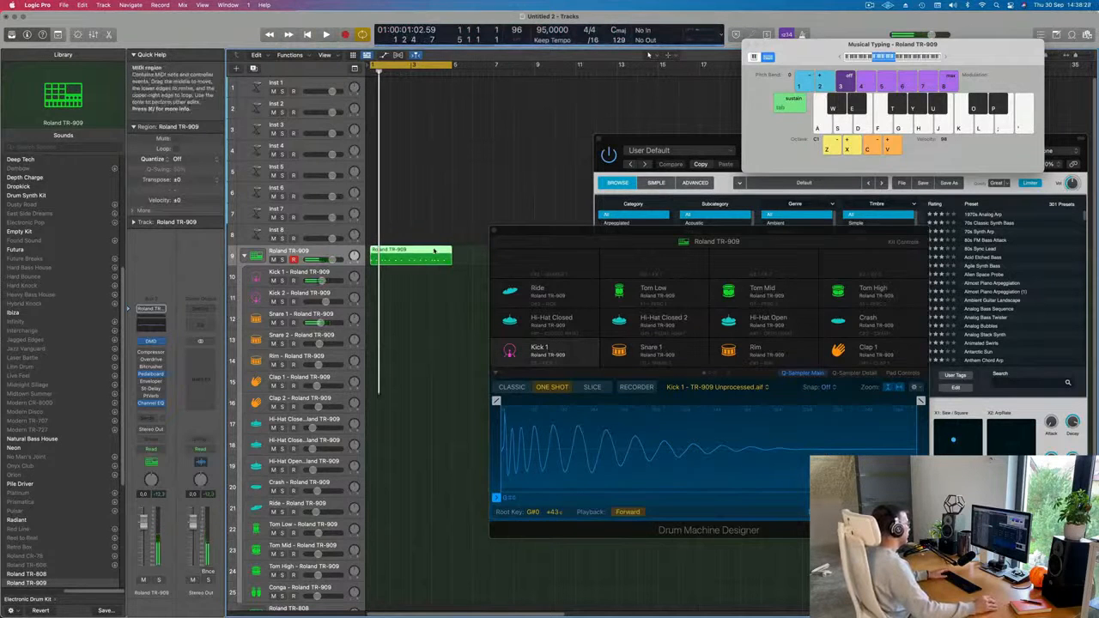
Open the recorded TR-909 region in the Piano Roll, moving the Drum Machine Designer window clear of the notes.
double_click(433, 251)
double_click(433, 250)
double_click(433, 251)
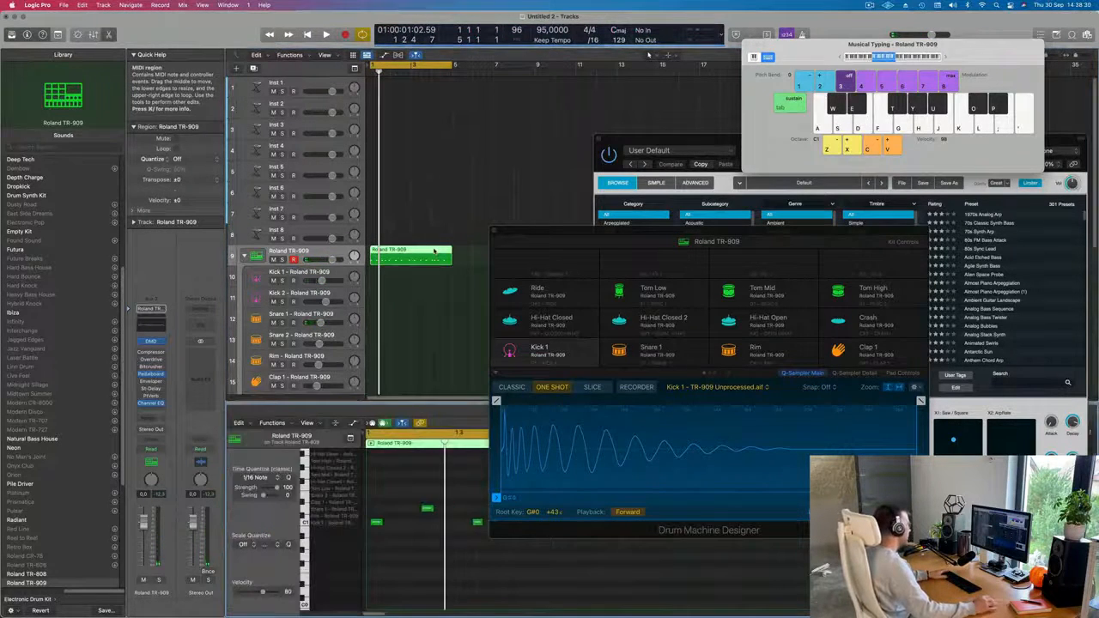
key(space)
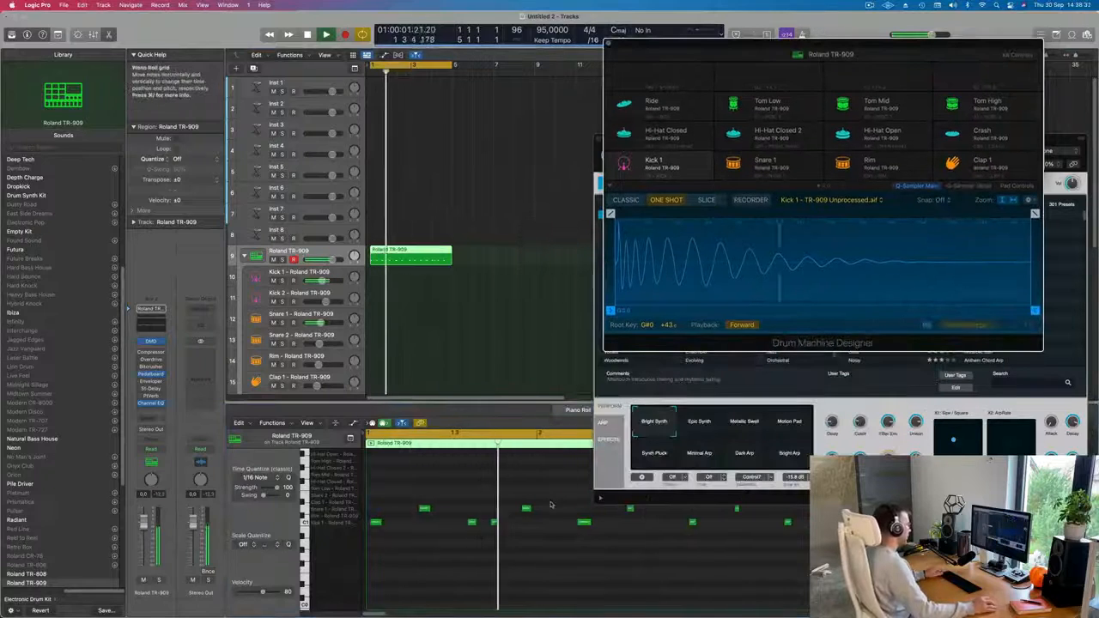
Play back the start of the recorded pattern and examine the timing of its kick and snare notes.
key(super+Left)
key(super+Left)
key(super+Left)
key(super+Left)
key(super+Left)
key(space)
key(super+Right)
key(super+Right)
key(super+Right)
key(super+Right)
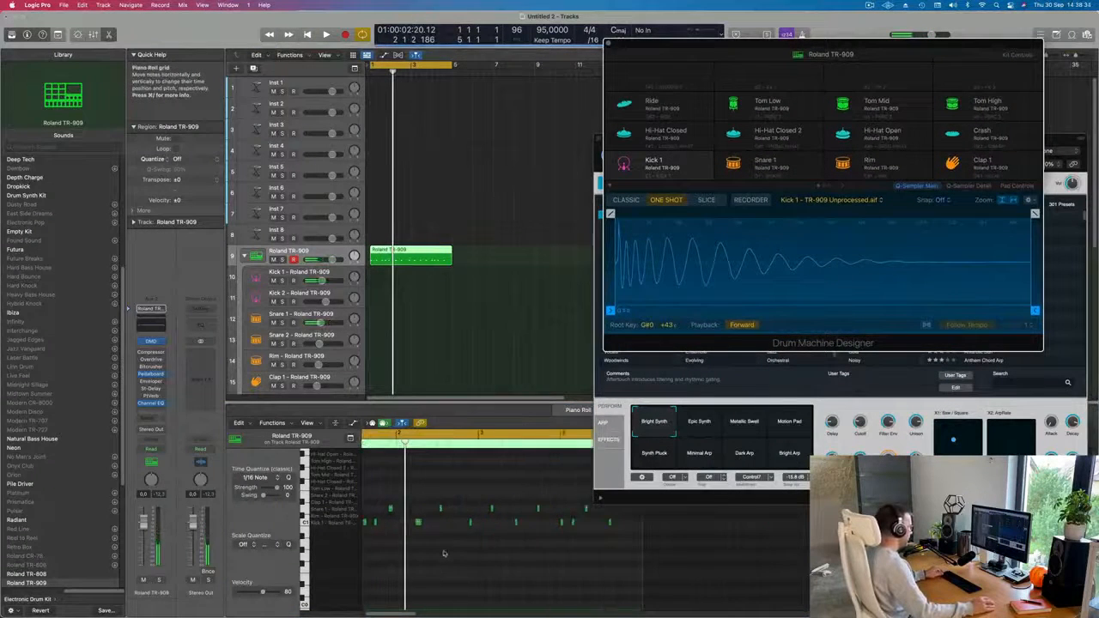
scroll(458, 550, left, 3)
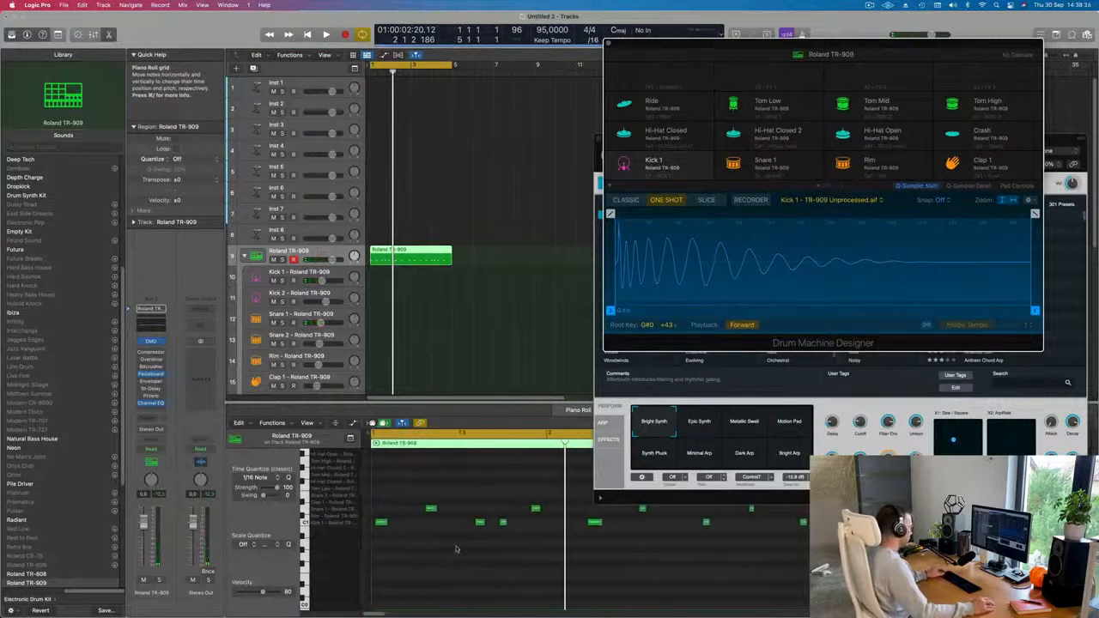
key(space)
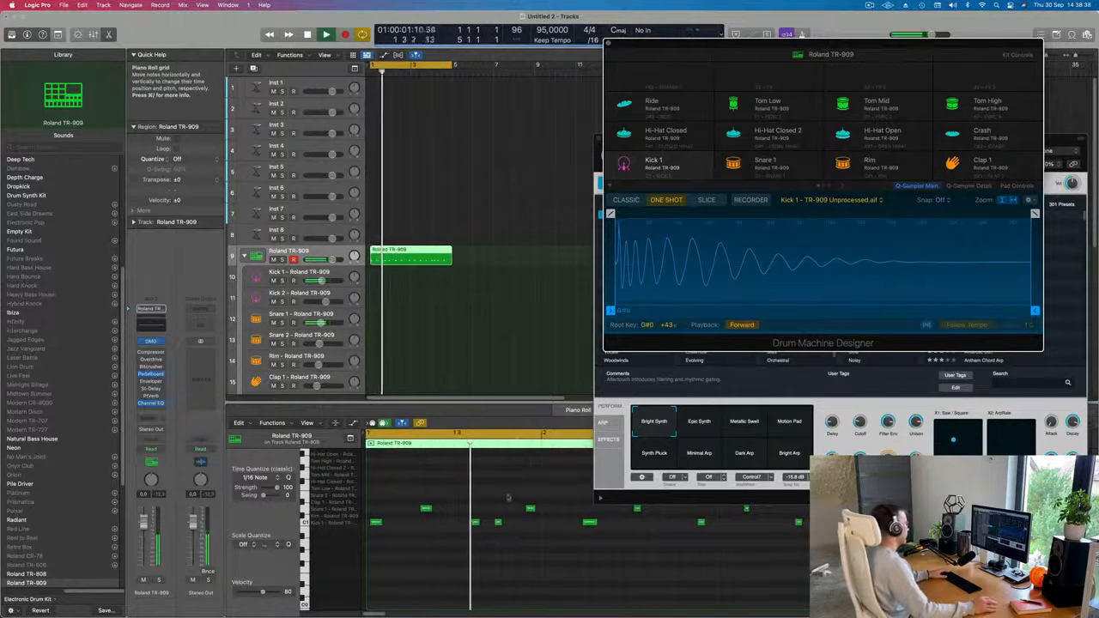
key(space)
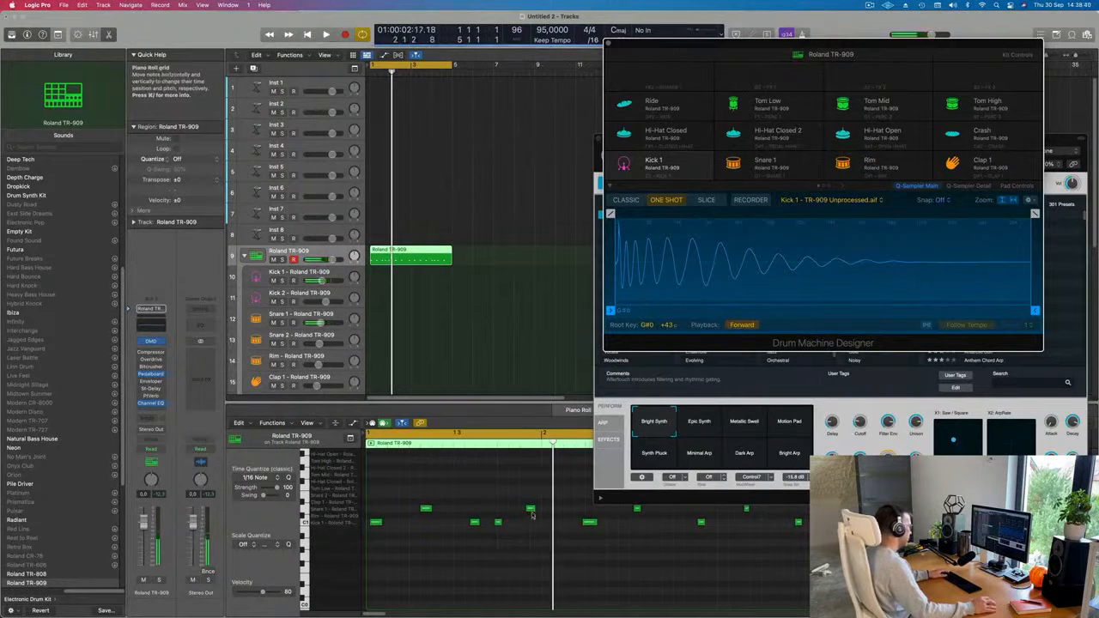
Adjust the timing of the first two Snare 1 notes in the Piano Roll and play back the first bar.
drag(530, 510, 523, 507)
drag(423, 505, 436, 504)
key(space)
key(super+Left)
key(super+Left)
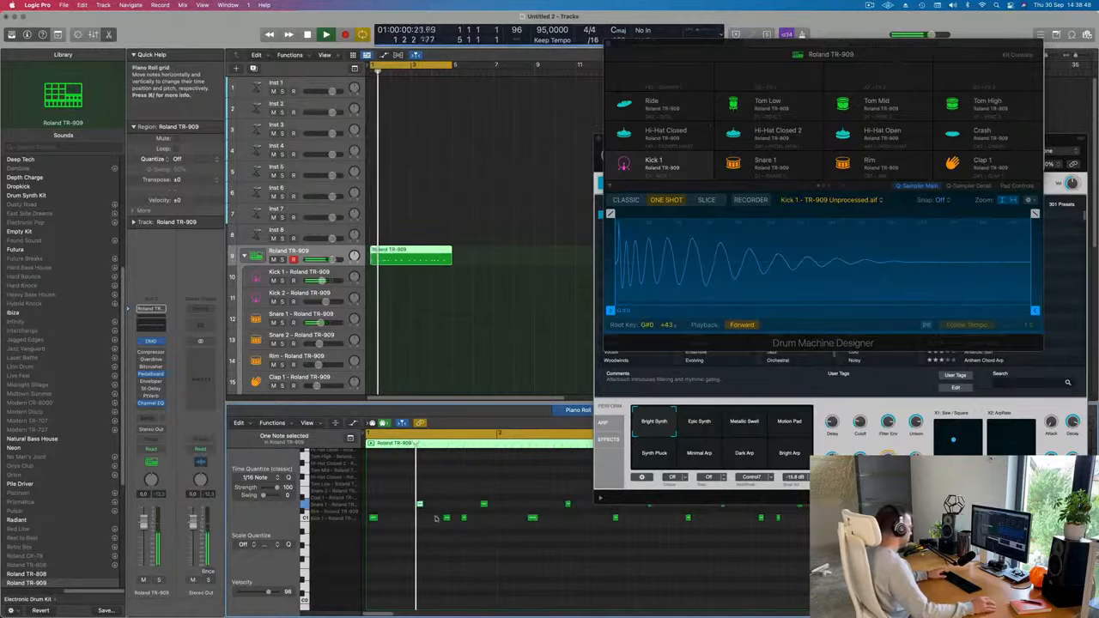
key(super+Left)
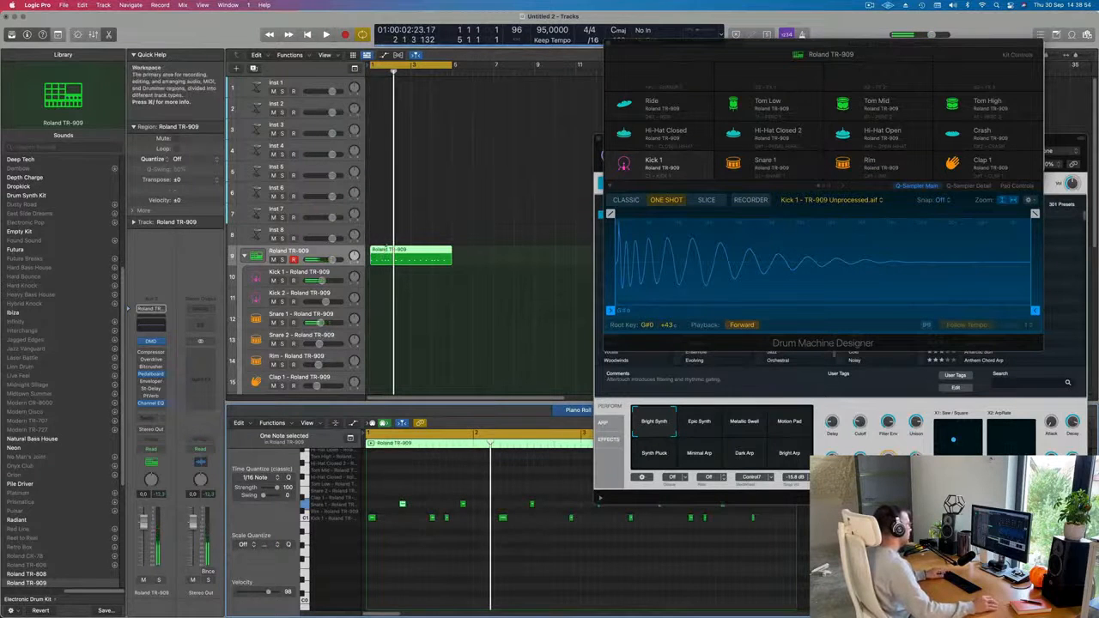
Split the TR-909 region at bar 2, delete everything after the first bar and repeat the one-bar region three times.
key(super+t)
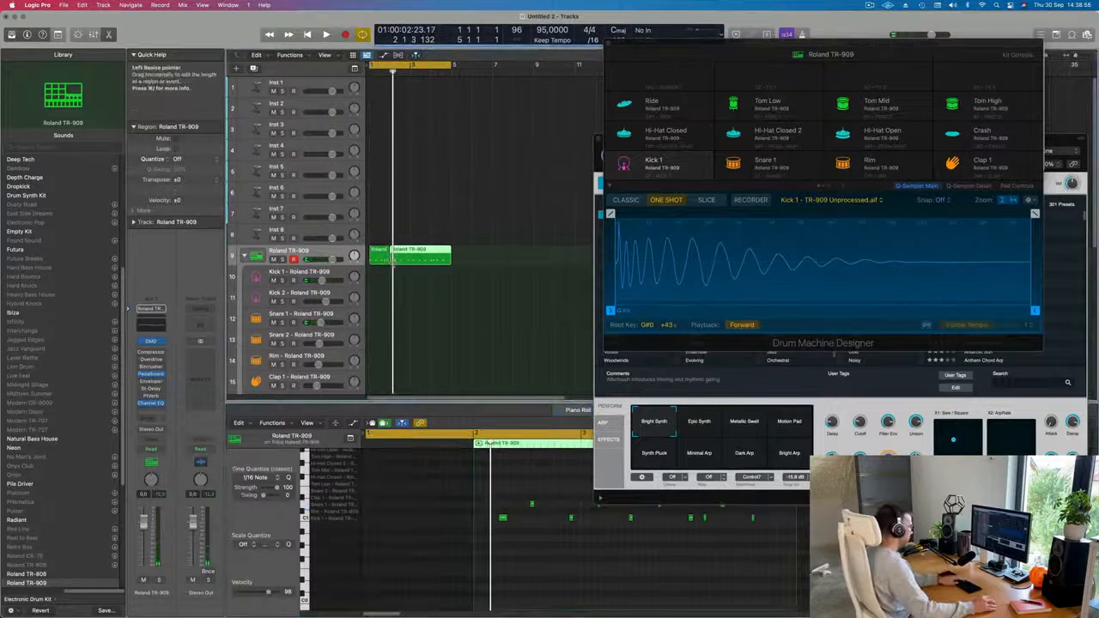
key(Delete)
click(379, 254)
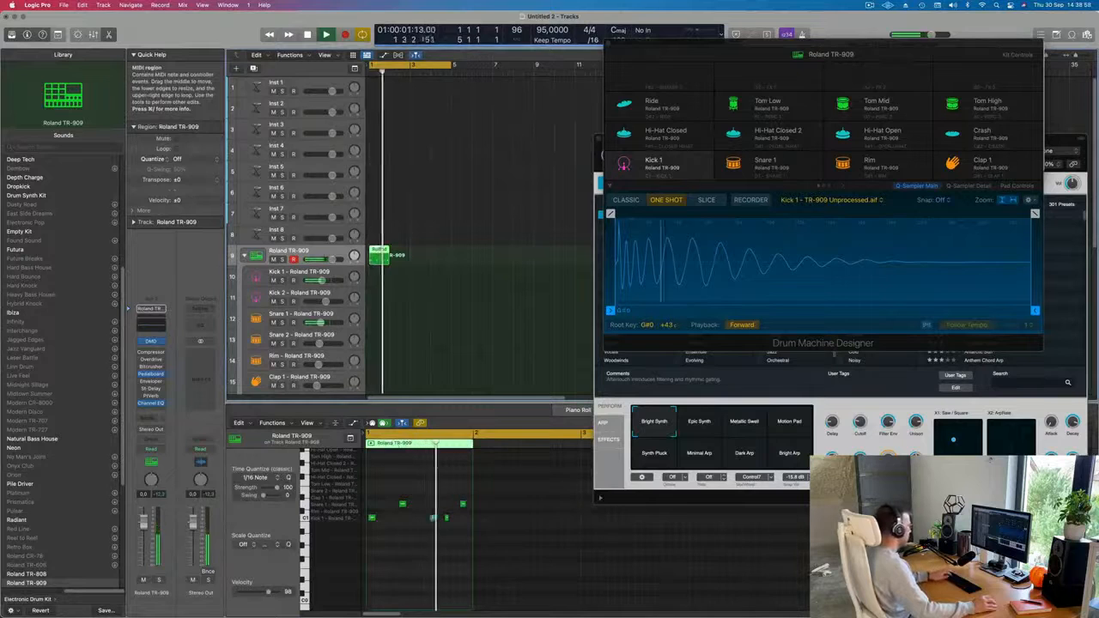
key(super+r)
key(super+r)
key(super+r)
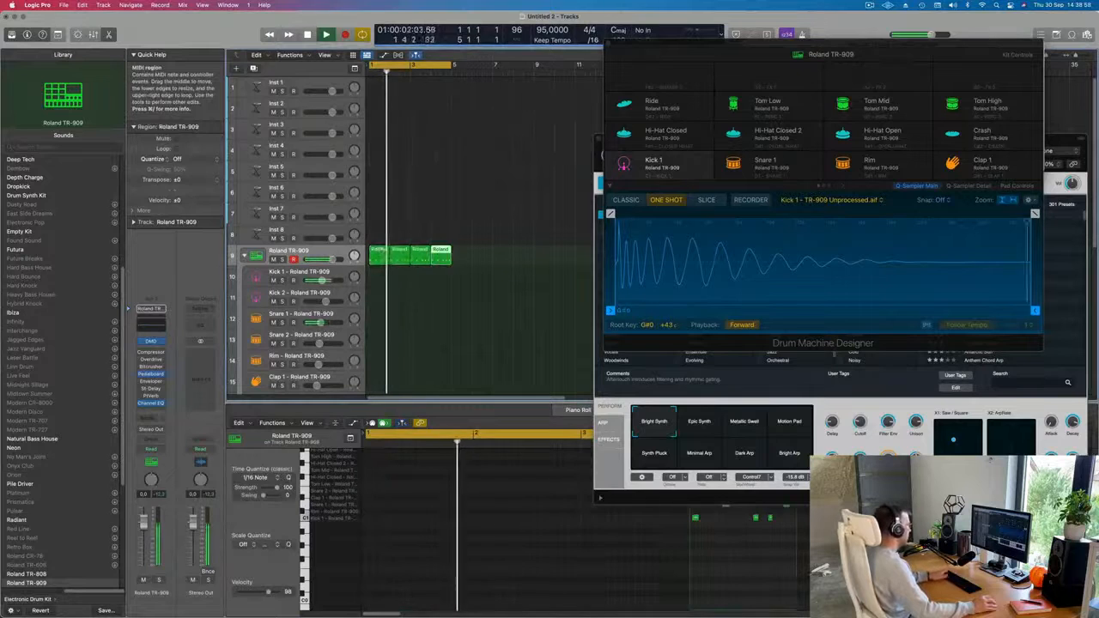
Shift both Snare 1 notes in the first one-bar TR-909 region about a sixteenth note earlier and play it back.
click(382, 260)
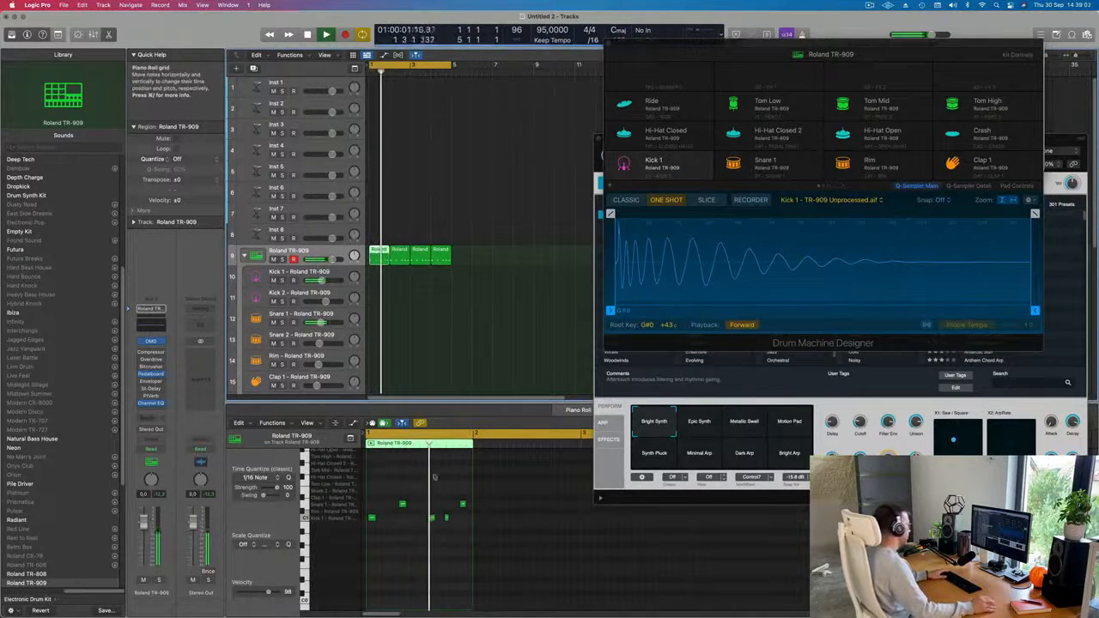
key(space)
drag(395, 494, 470, 508)
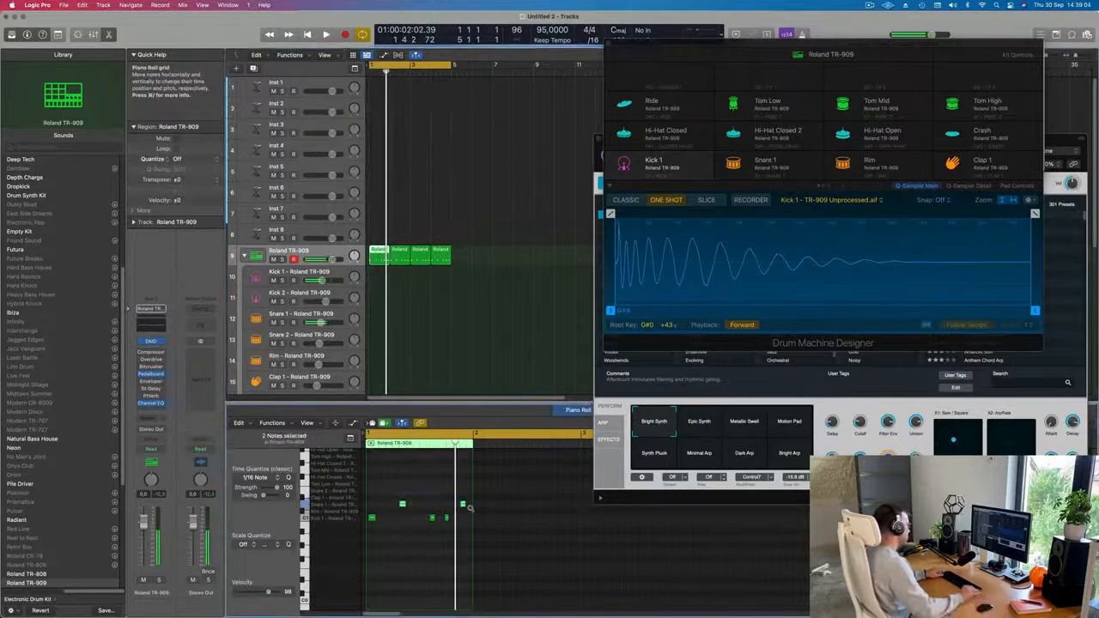
key(space)
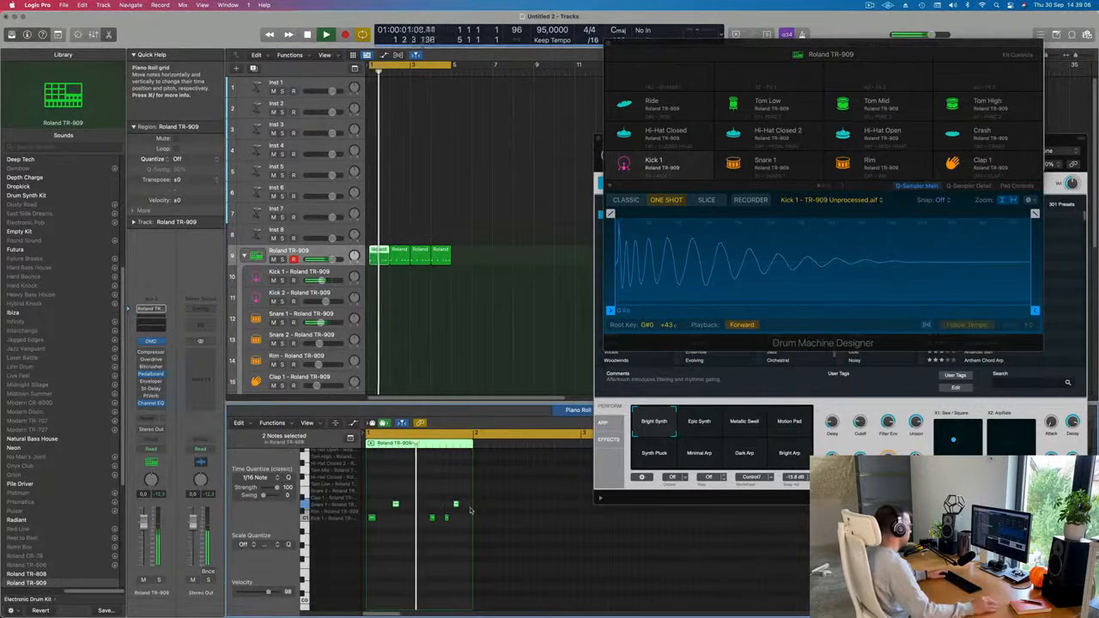
click(383, 529)
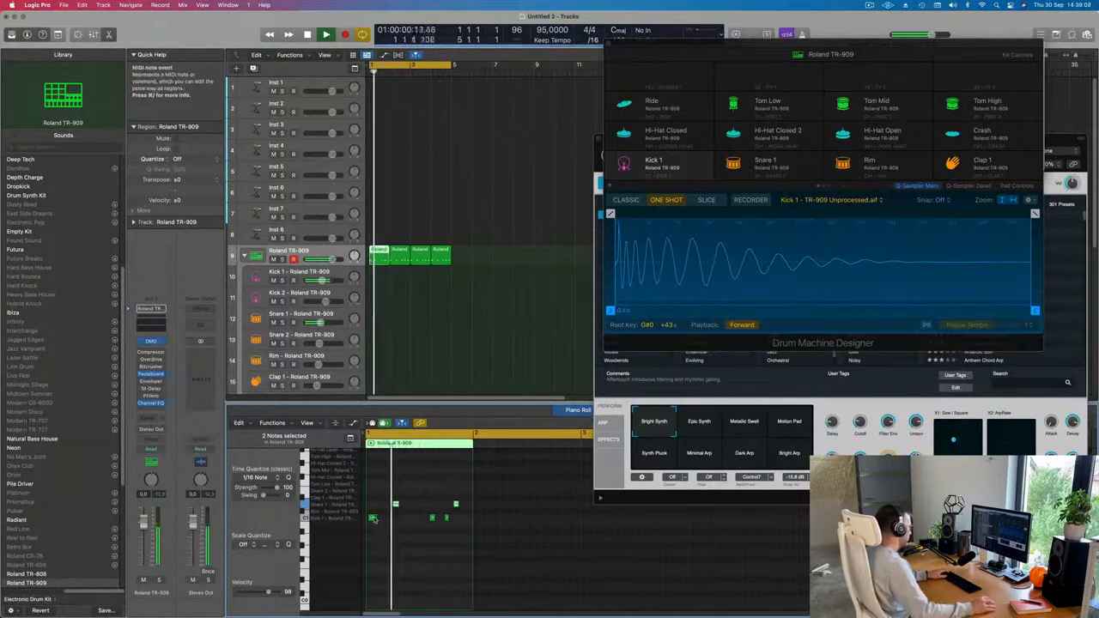
Quantize all notes of the first one-bar region to 1/16 and play it back, selecting its last Kick 1 note.
key(super+a)
key(q)
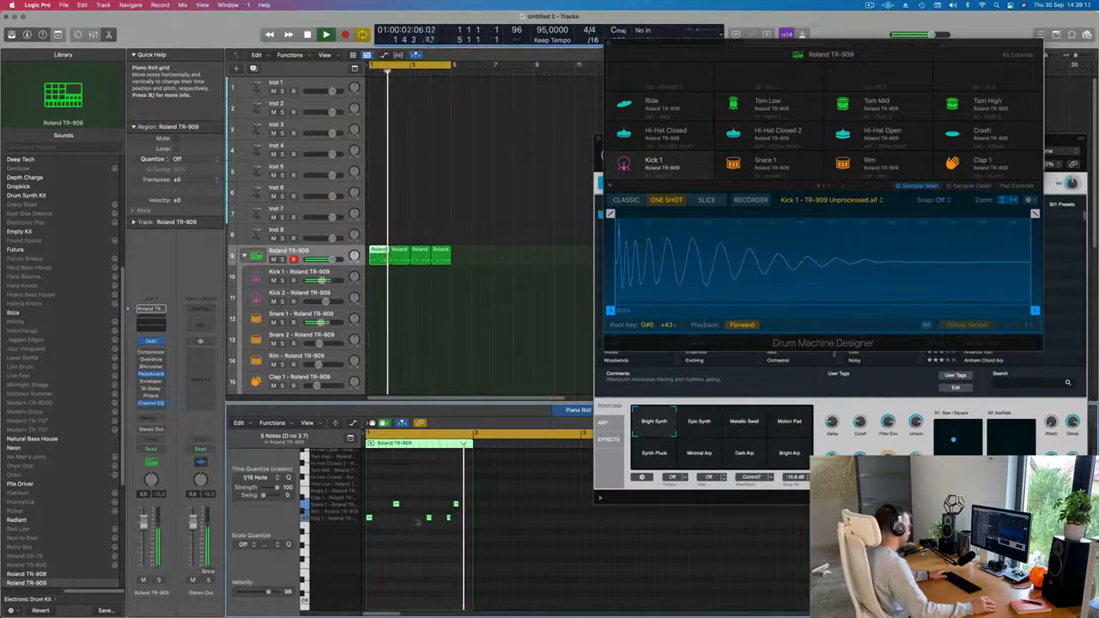
key(space)
click(457, 530)
key(space)
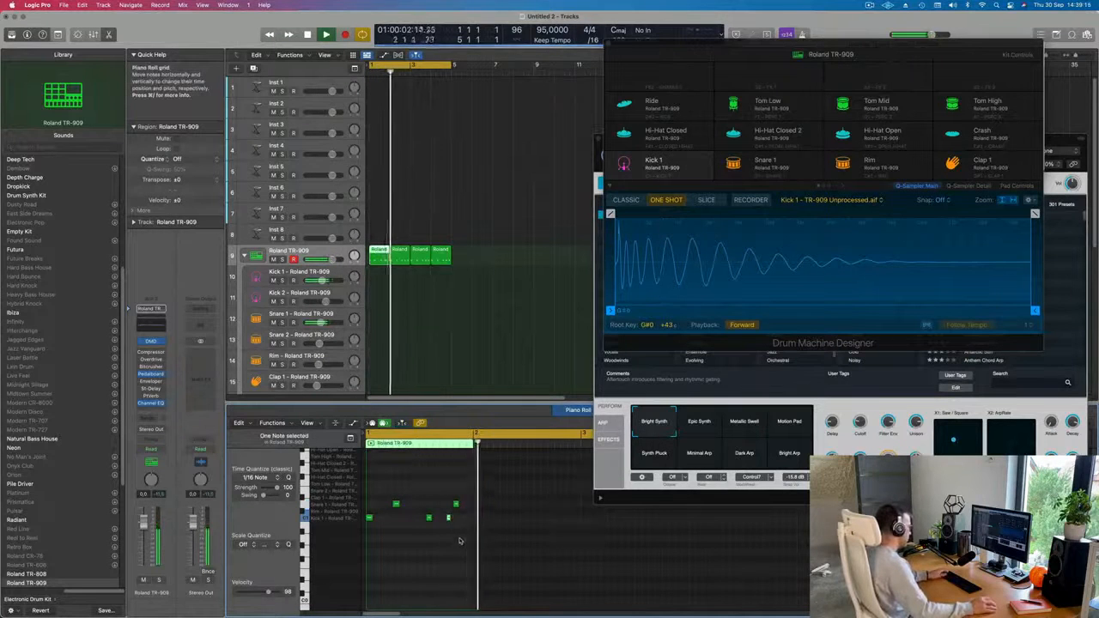
click(448, 518)
key(space)
Replace the later copies with one repeat of the edited first bar and join both into a single two-bar region.
key(space)
drag(504, 244, 384, 258)
key(Delete)
click(382, 258)
key(super+r)
key(space)
key(space)
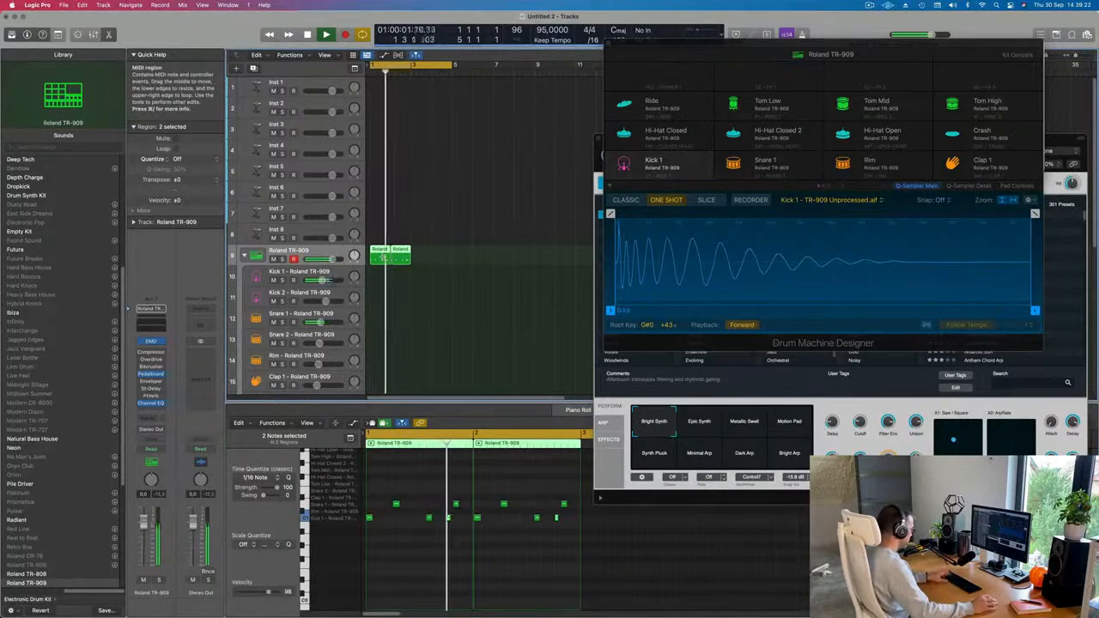
key(super+j)
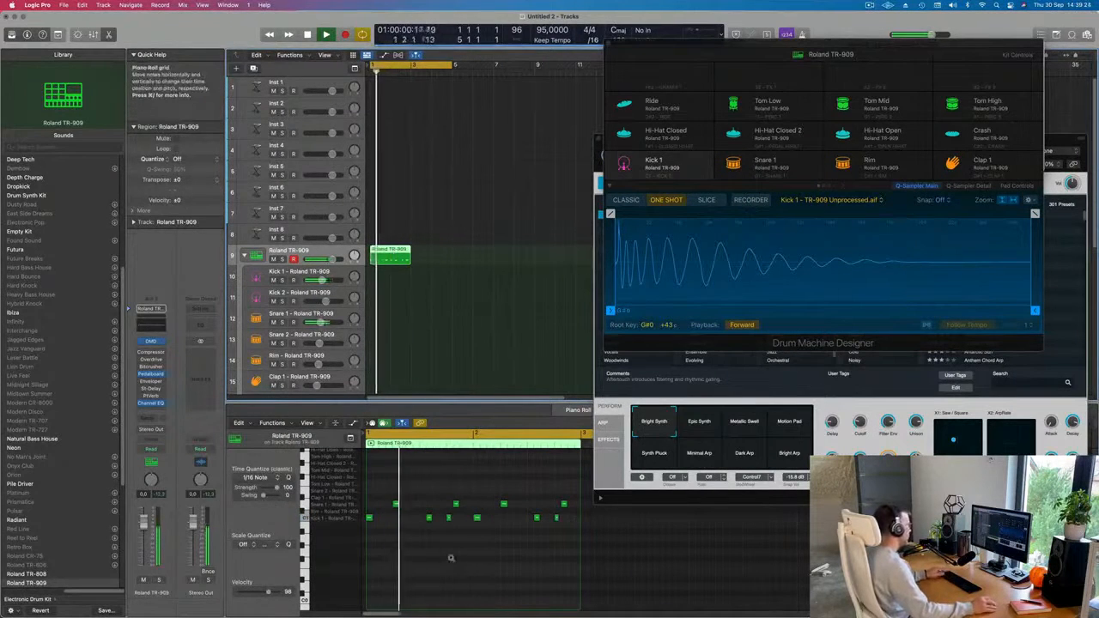
Move the second Snare 1 note of bar 1 about a sixteenth note later and play back the two-bar pattern.
key(super+Right)
key(super+Right)
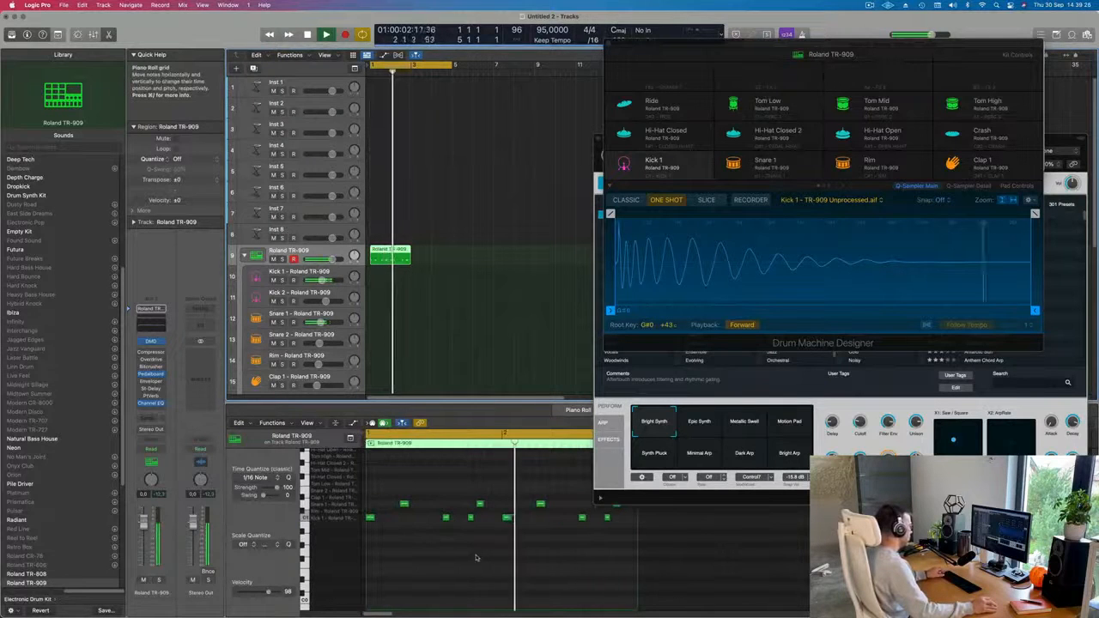
scroll(537, 554, right, 2)
key(Return)
key(super+Left)
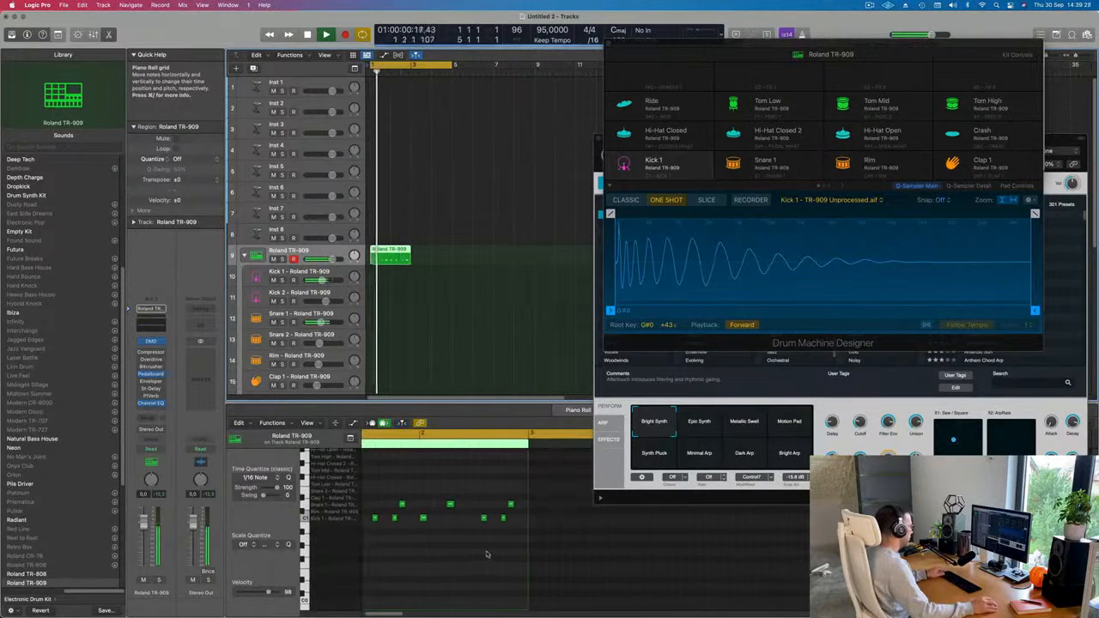
scroll(459, 544, left, 1)
scroll(430, 533, left, 1)
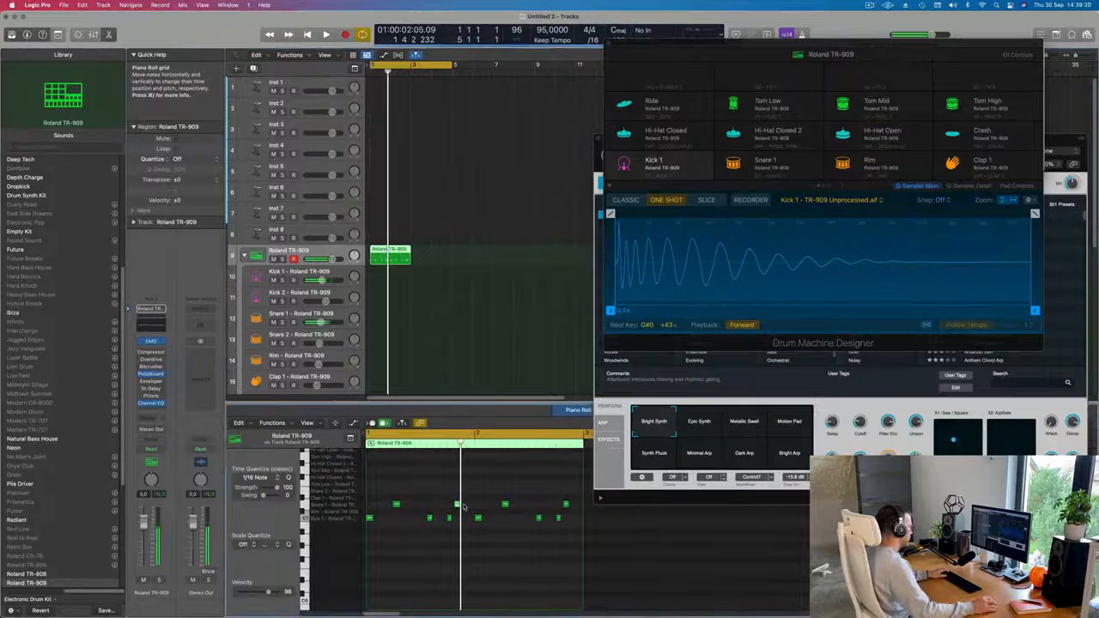
key(Return)
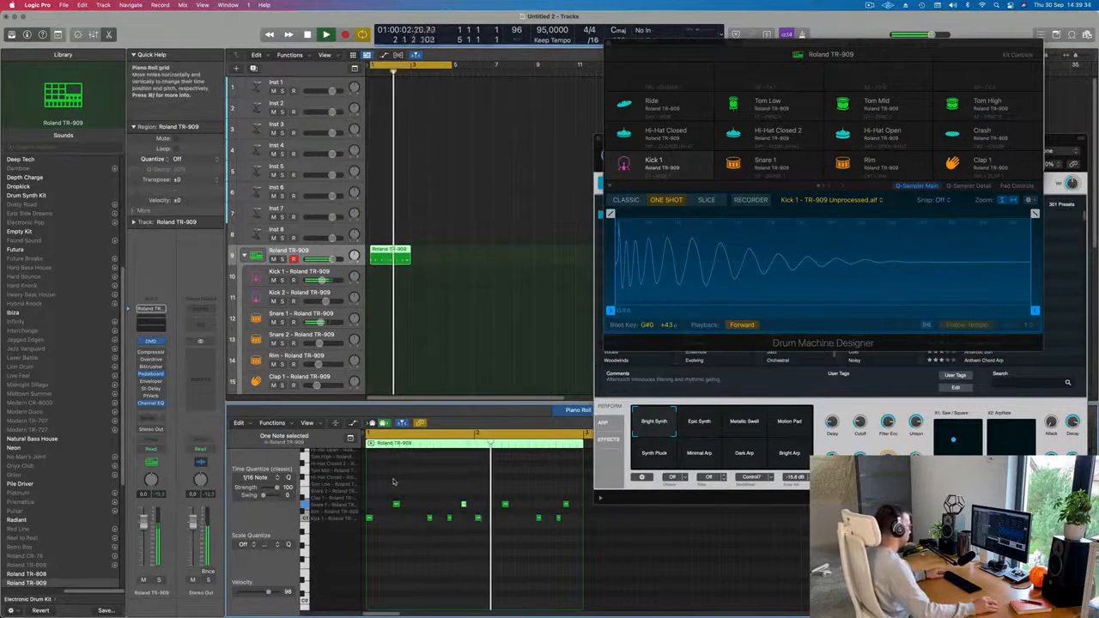
key(space)
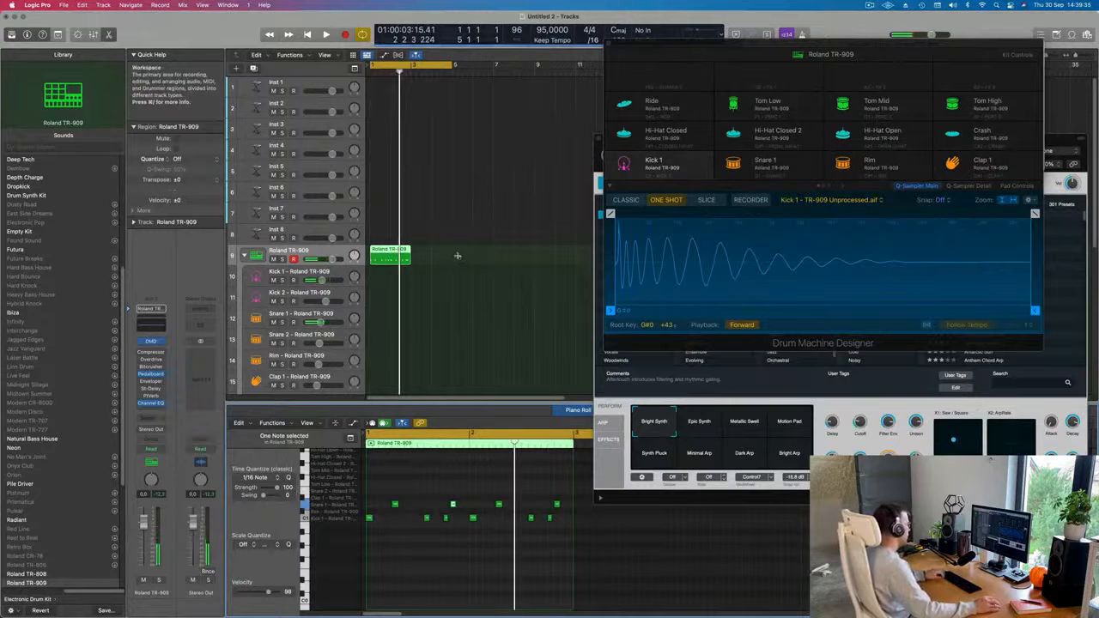
Undo the note edits, repeats, joining and split to restore the originally recorded four-bar TR-909 region.
key(super+r)
key(super+r)
key(super+r)
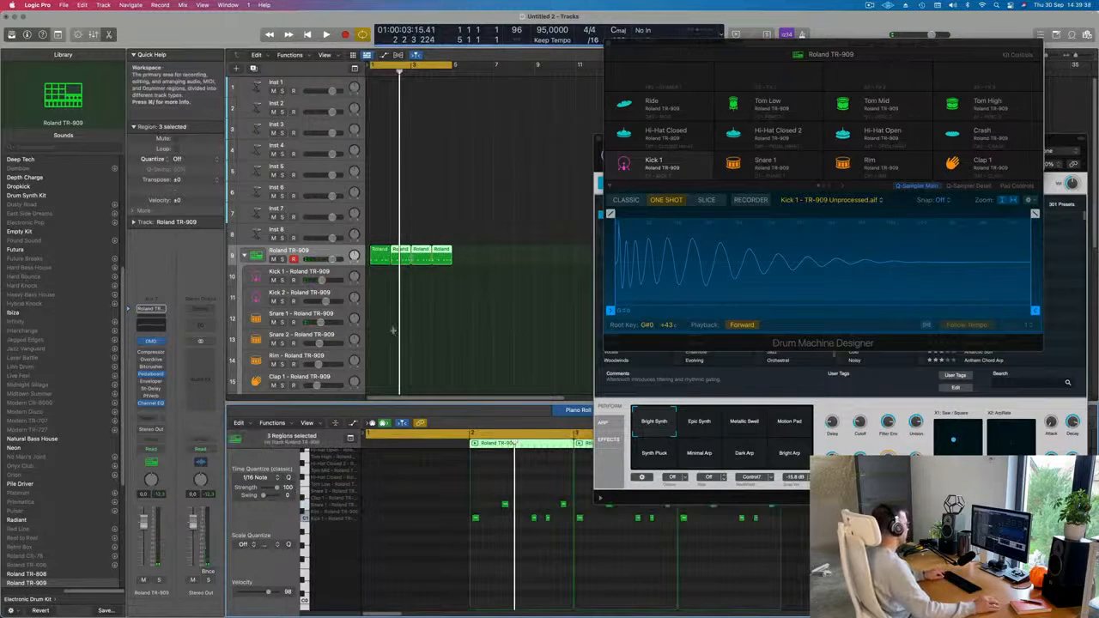
key(super+z)
key(super+z)
key(super+z)
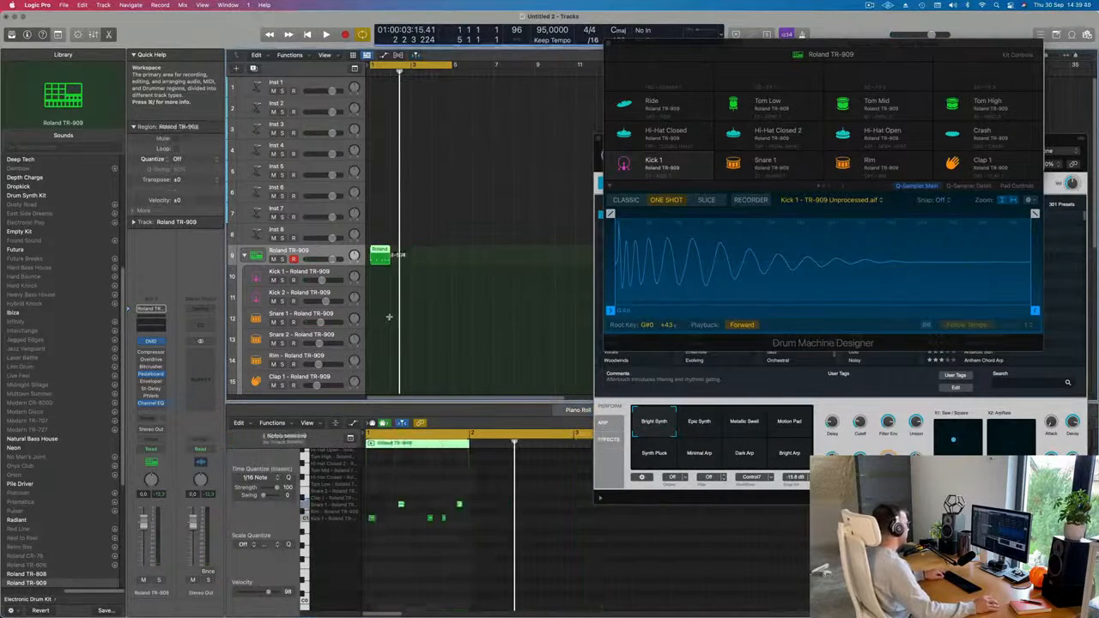
key(super+z)
key(space)
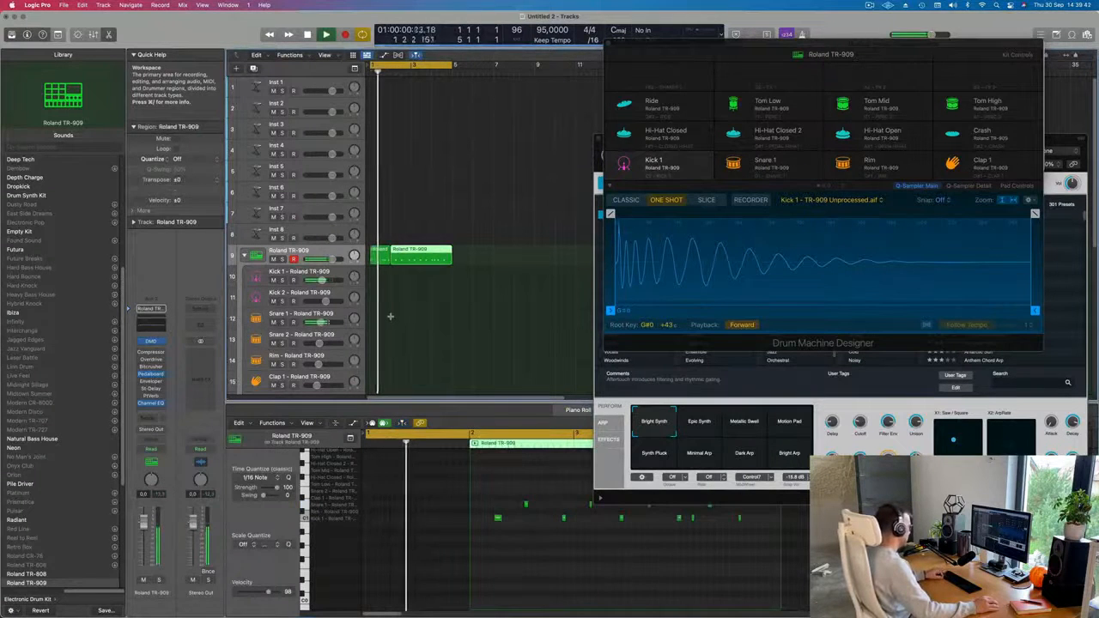
key(super+z)
click(409, 253)
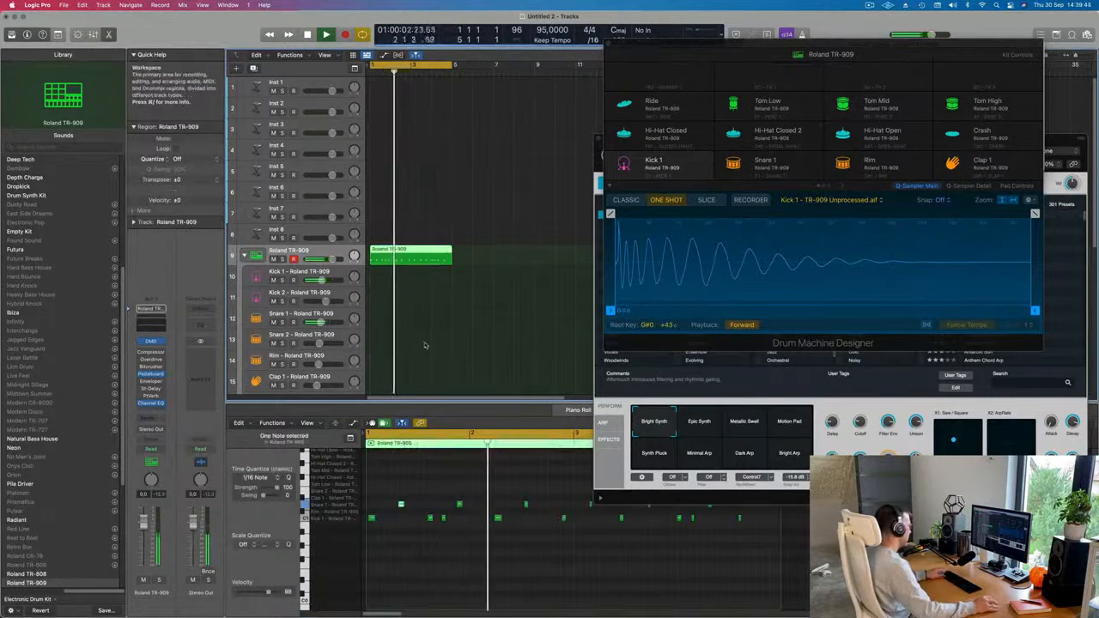
Play back the original four-bar TR-909 region, delete it and open the Musical Typing keyboard.
key(super+Left)
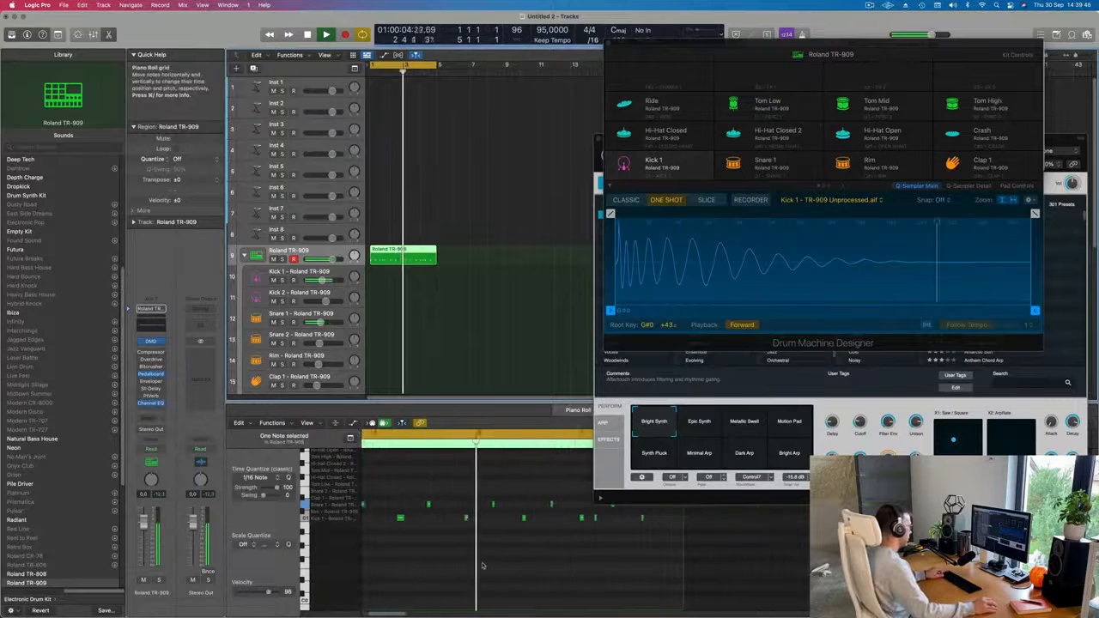
key(space)
drag(488, 243, 409, 266)
key(Delete)
key(super+k)
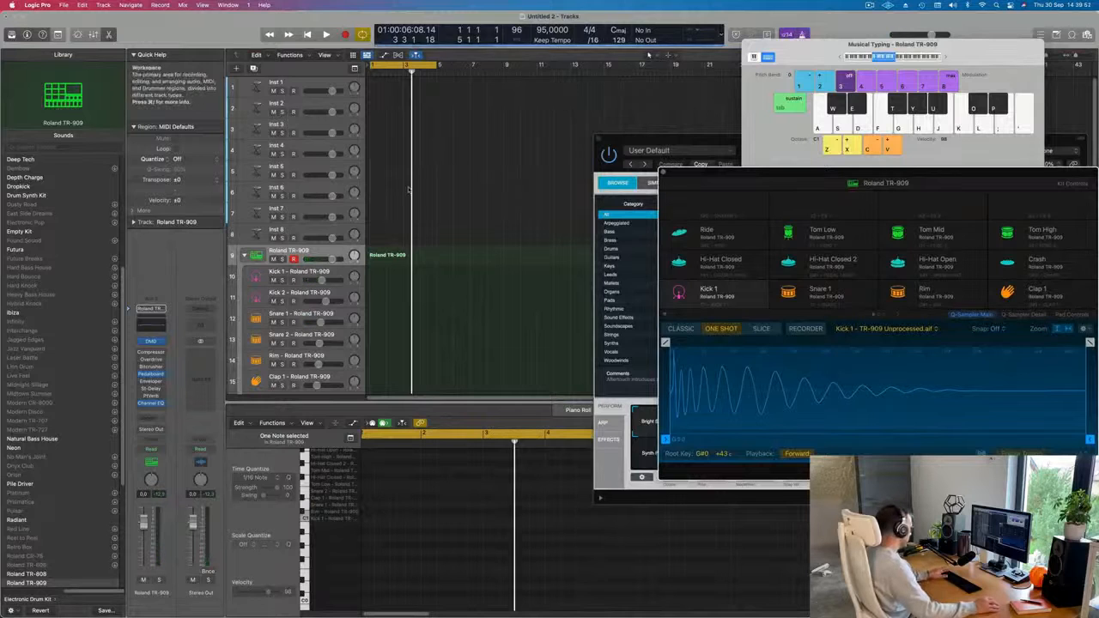
Record a short kick and snare take on the Roland TR-909 track with Musical Typing and delete the take.
key(r)
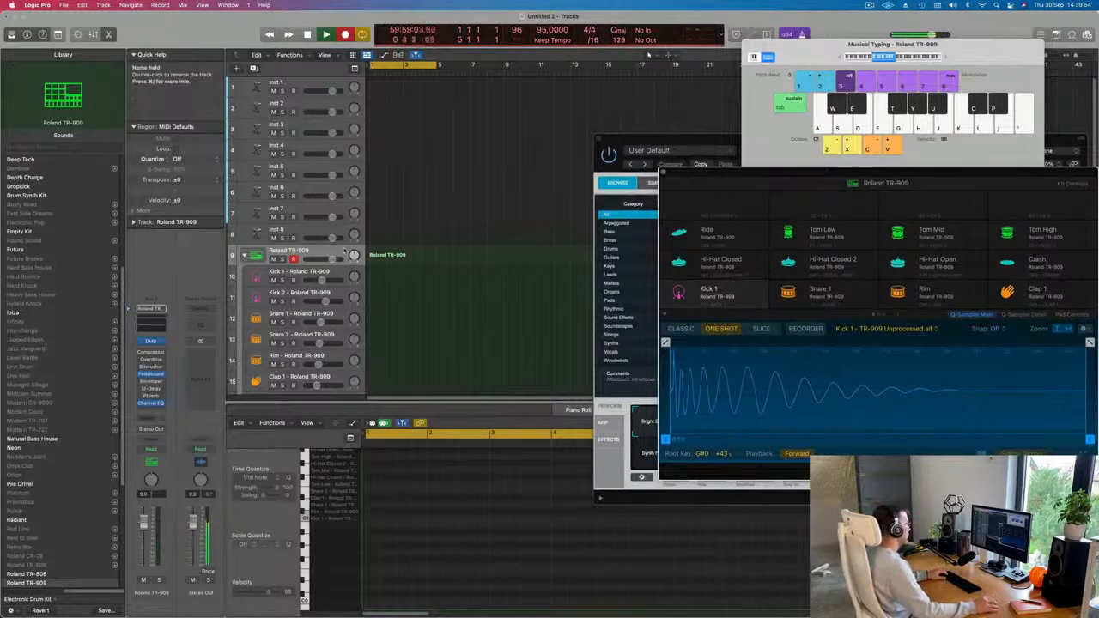
key(a)
key(s)
key(a)
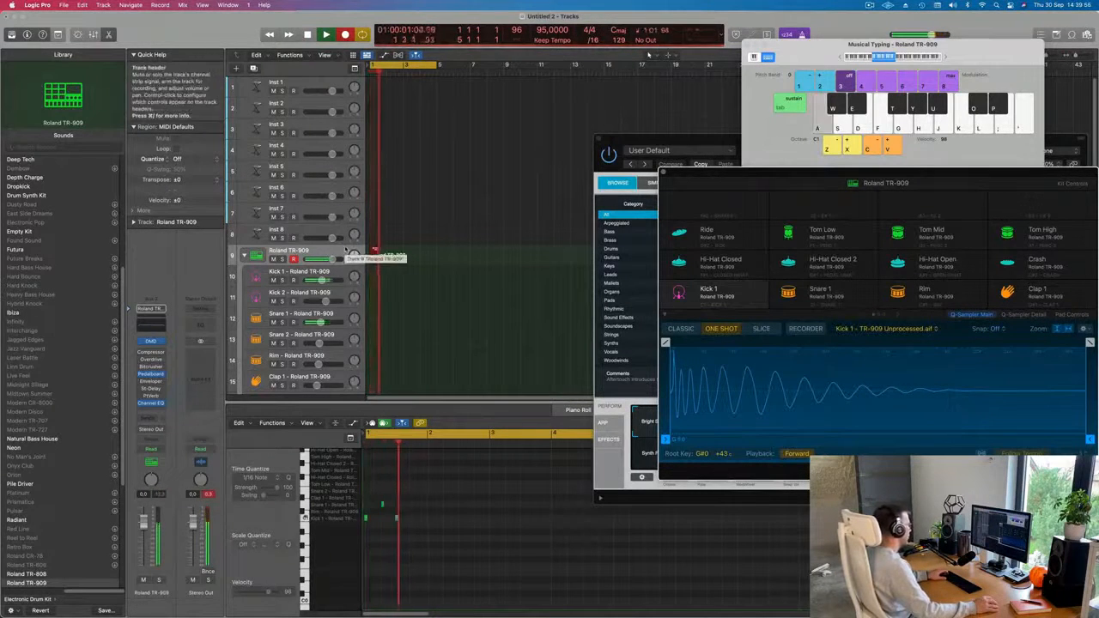
key(a)
key(a)
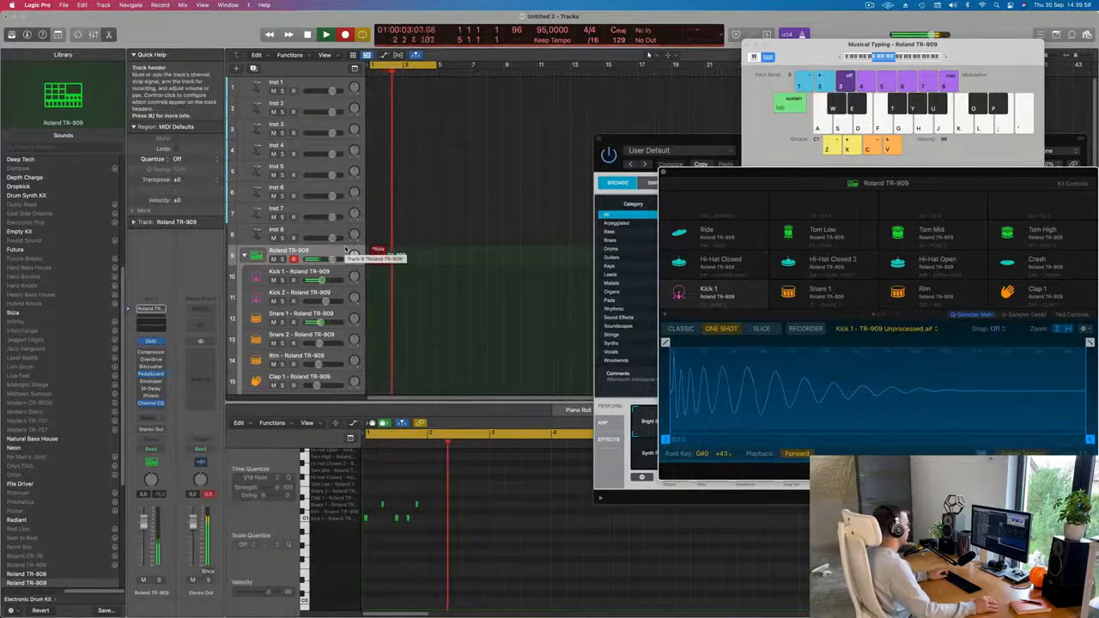
key(space)
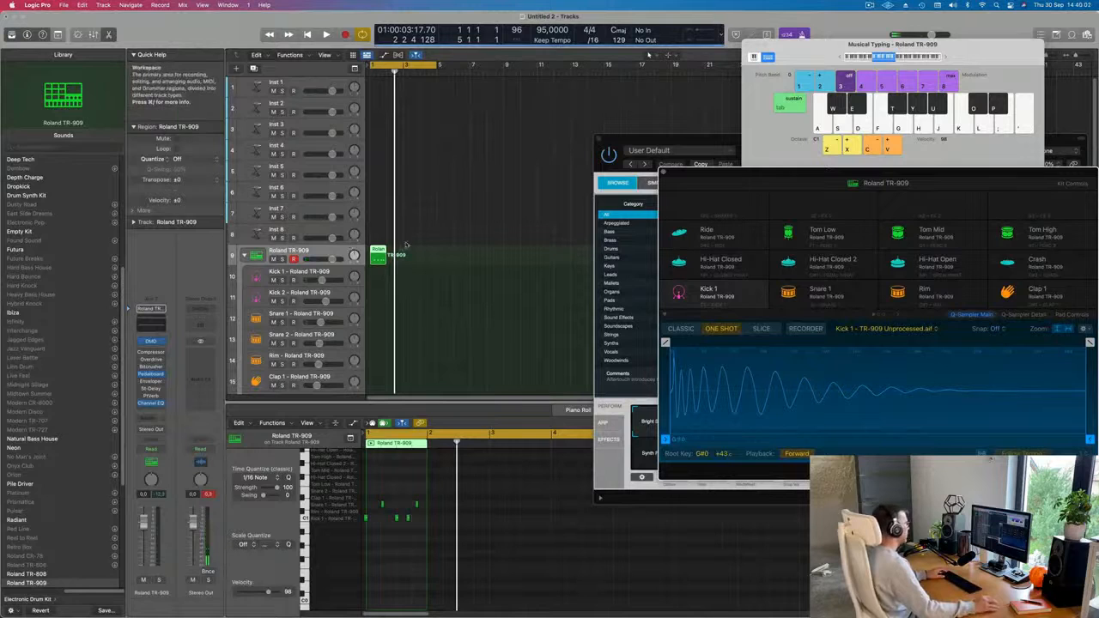
key(Delete)
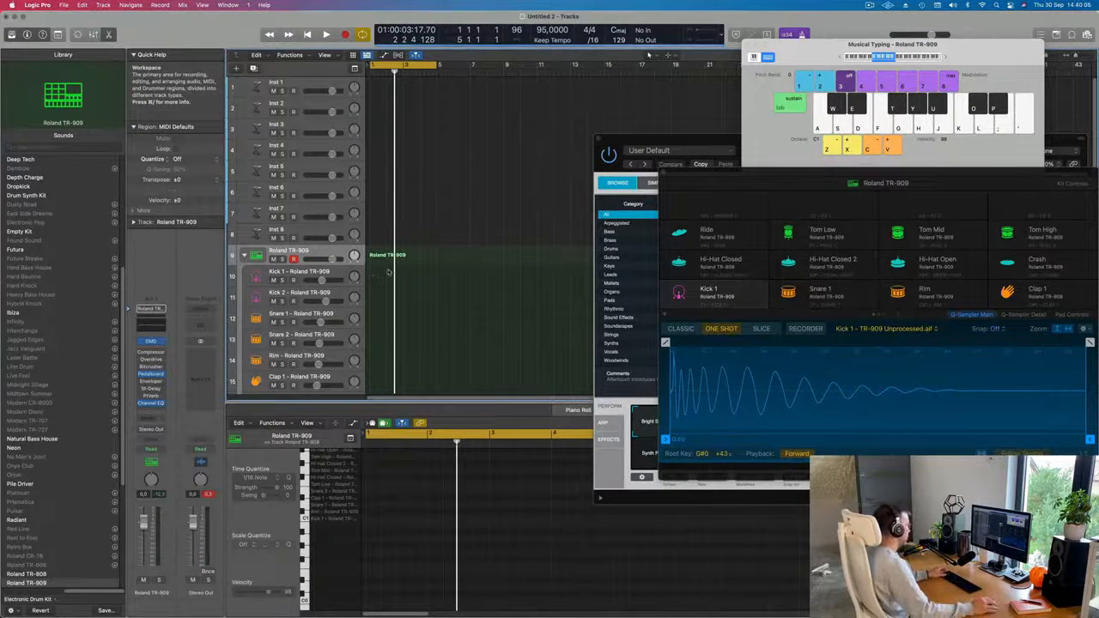
Record a four-bar Kick 1 and Snare 1 pattern on the Roland TR-909 track with Musical Typing.
key(r)
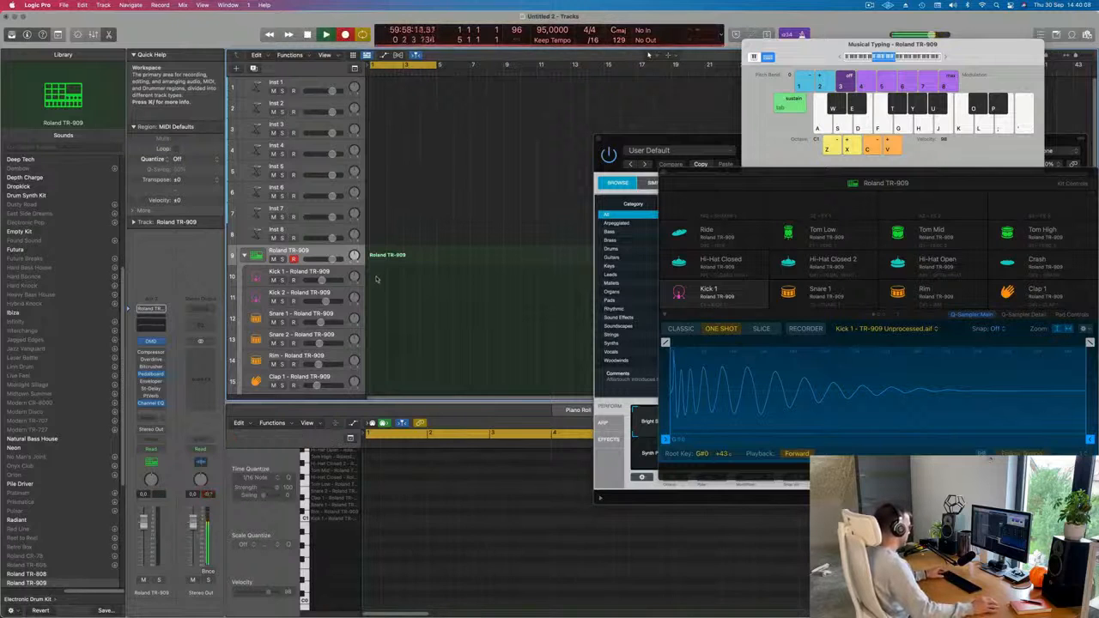
key(a)
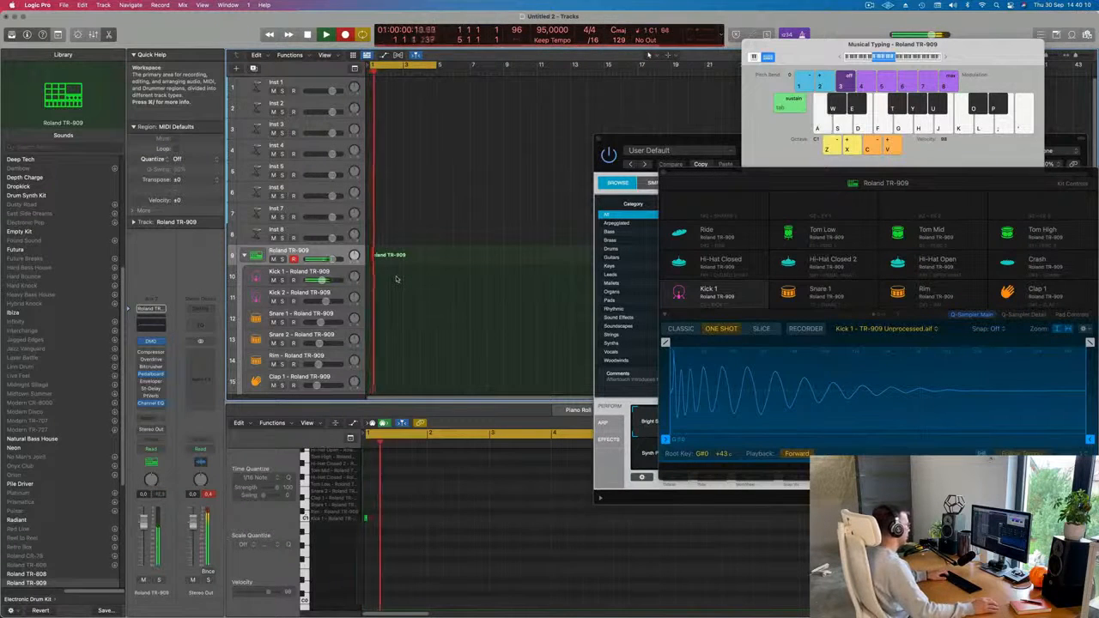
key(s)
key(a)
key(a)
key(s)
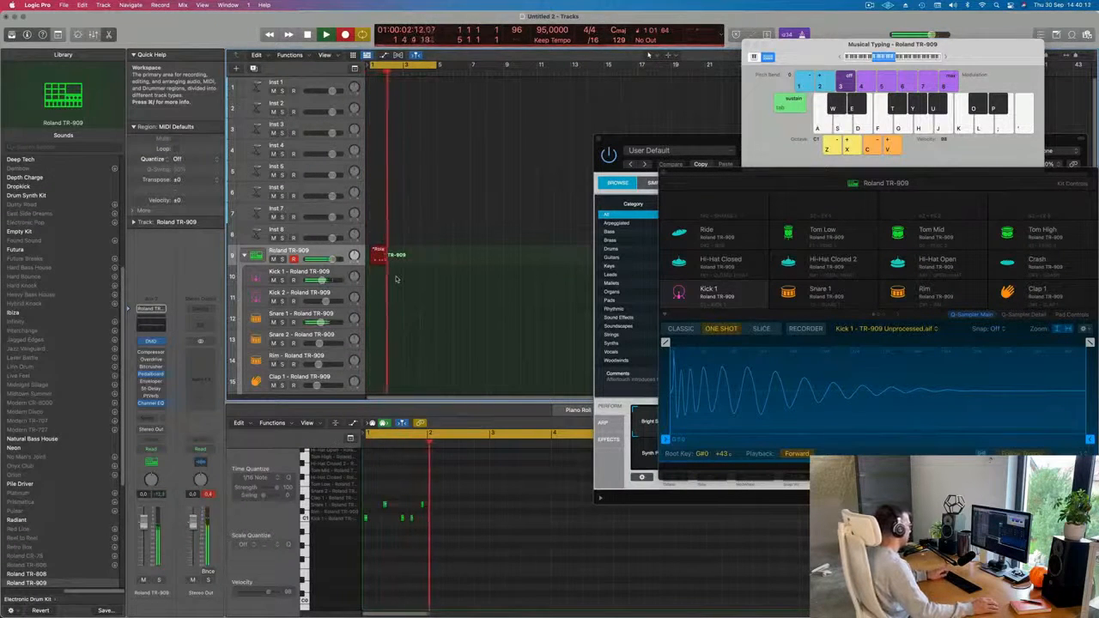
key(a)
key(s)
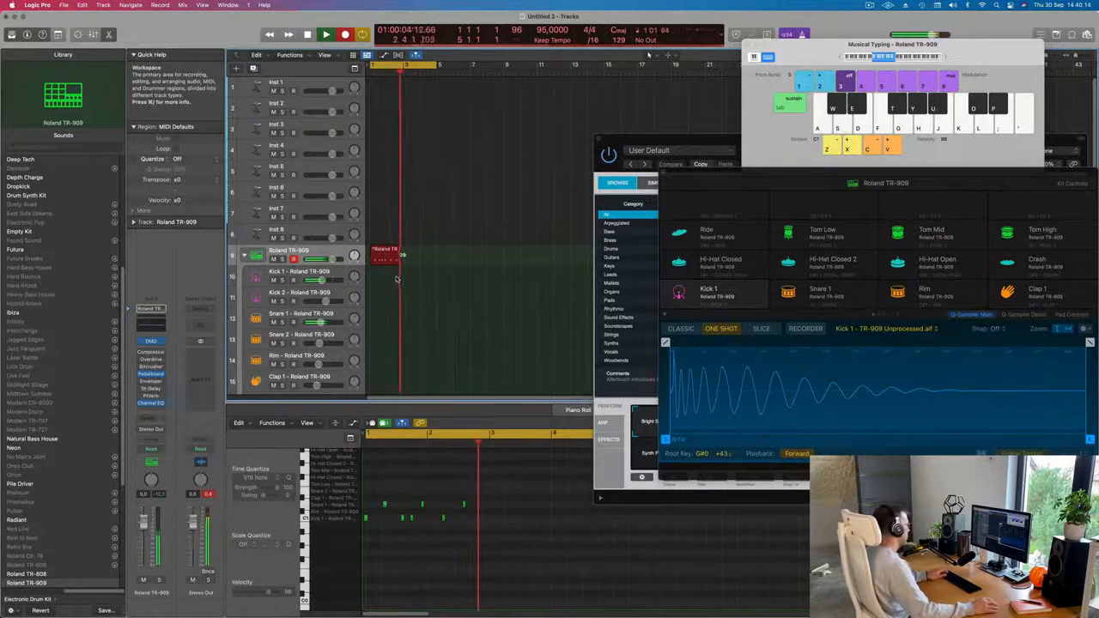
key(a)
key(s)
key(a)
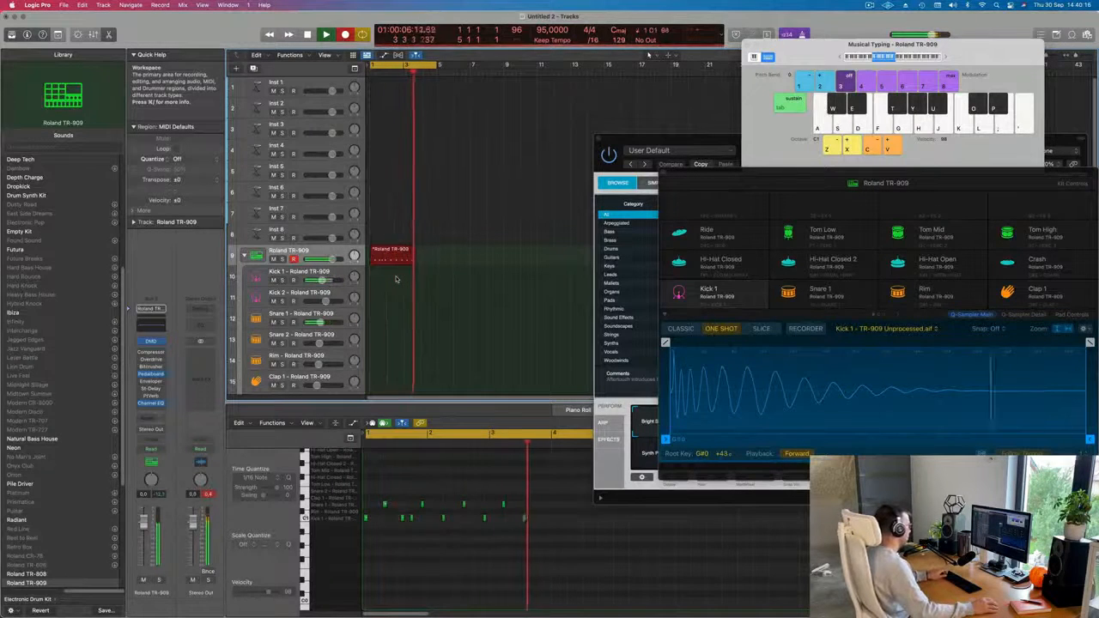
key(a)
key(a)
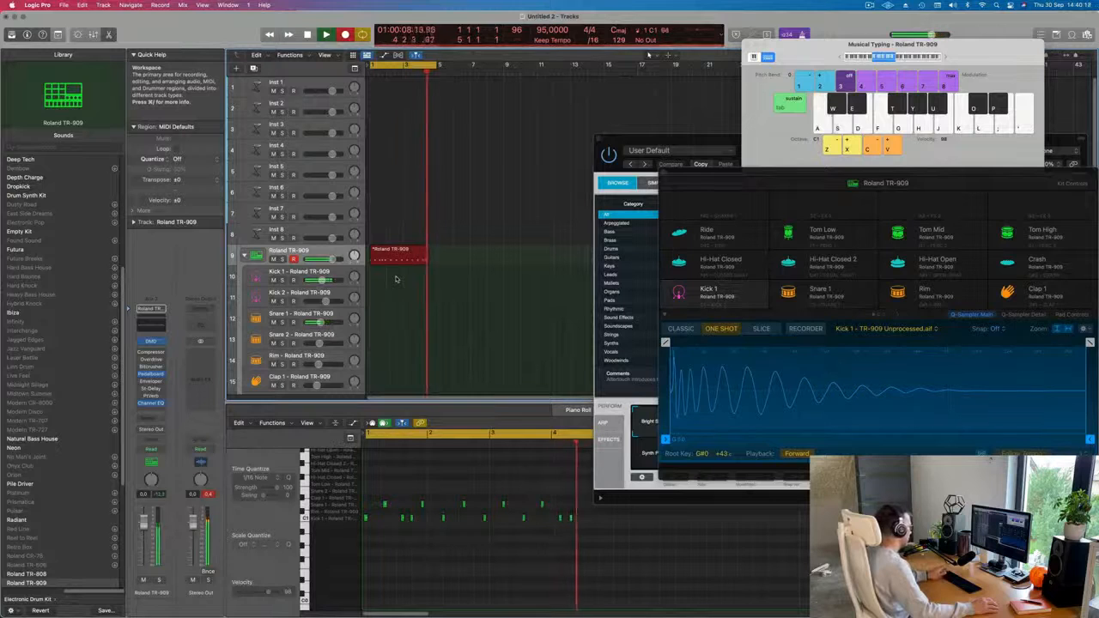
key(space)
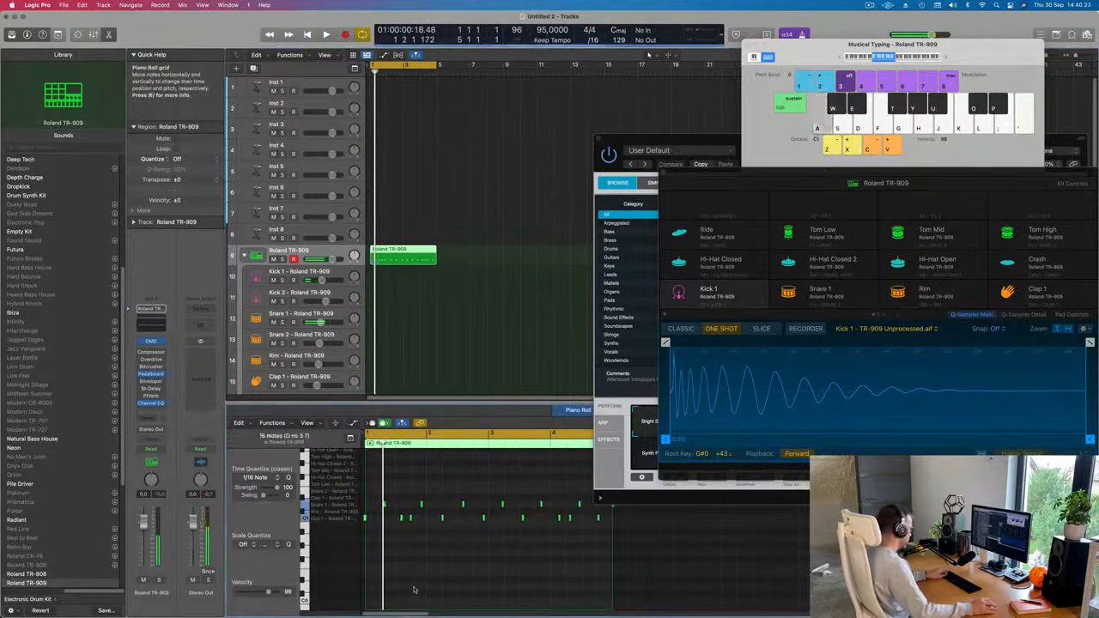
Shift the first two Snare 1 notes and the second and third Kick 1 notes about a sixteenth earlier during playback.
key(super+Right)
key(super+Right)
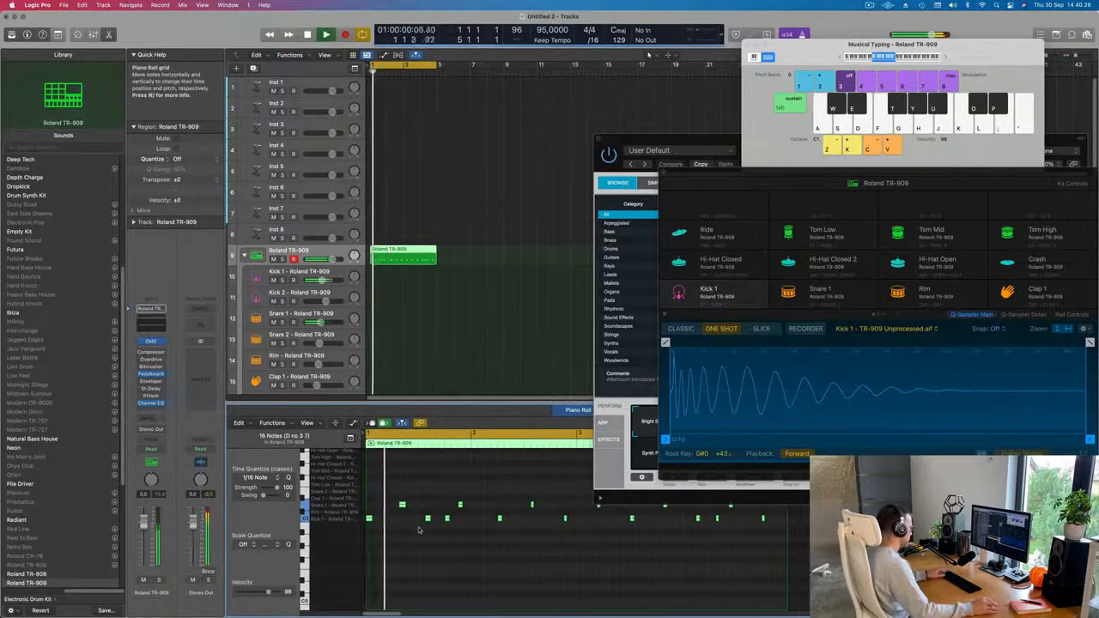
drag(390, 492, 461, 507)
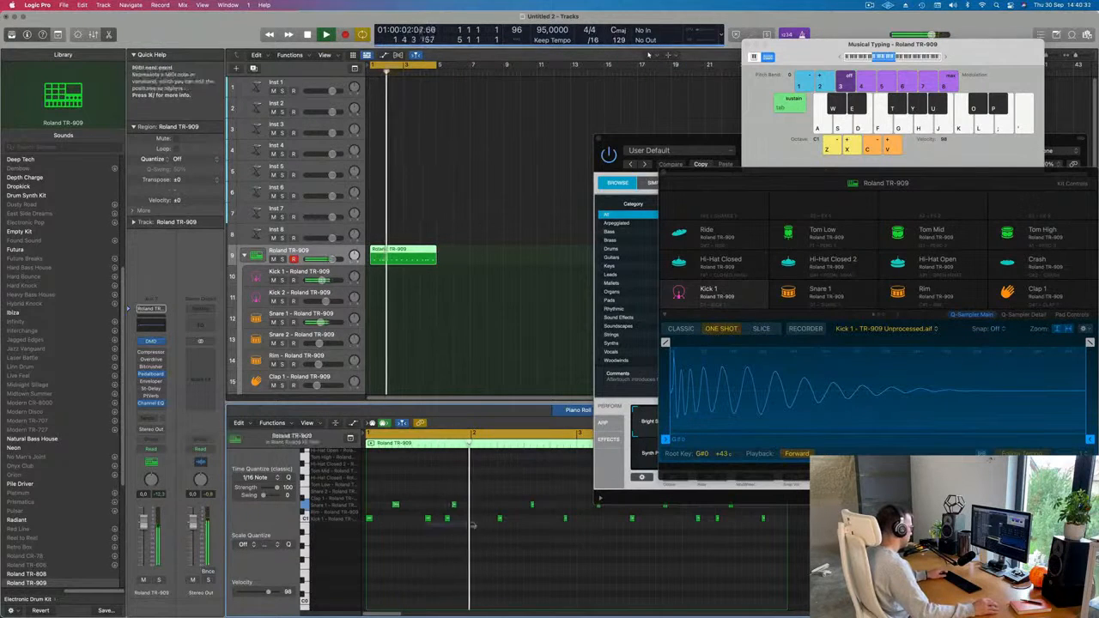
drag(421, 525, 480, 522)
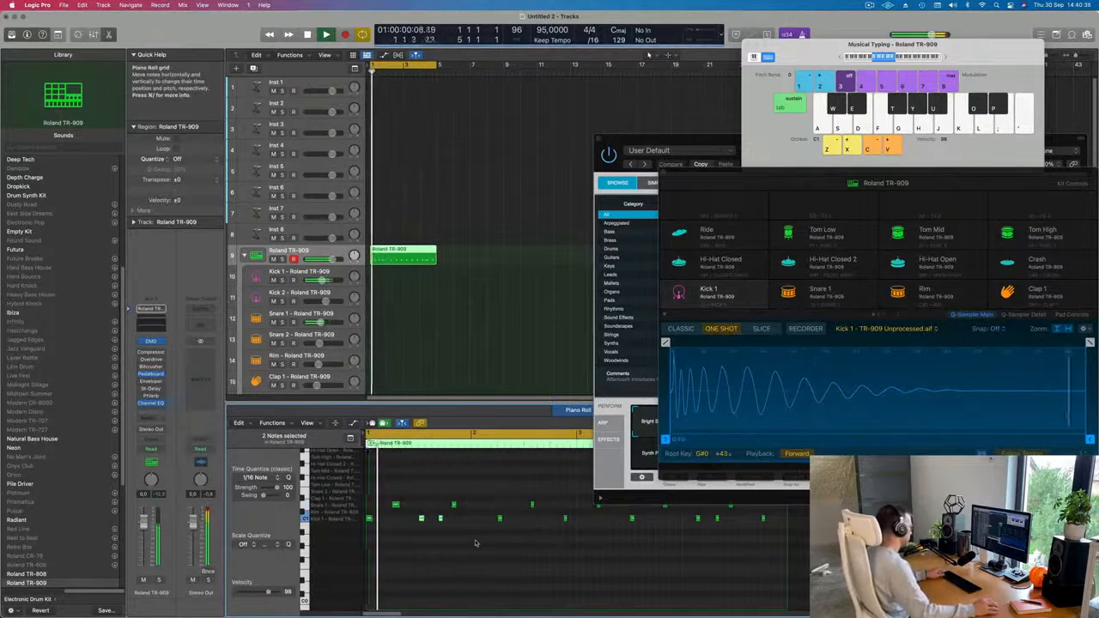
scroll(475, 542, down, 2)
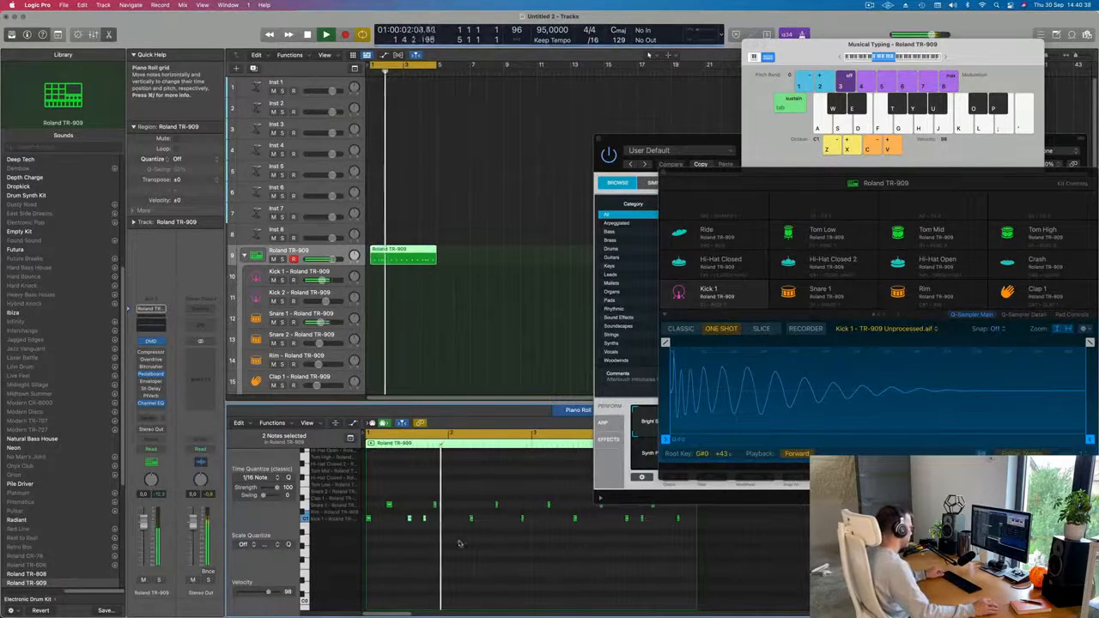
Shift the third Kick 1 note a sixteenth later and the second Snare 1 note a sixteenth earlier, both onto beat 4 of bar 1.
click(429, 523)
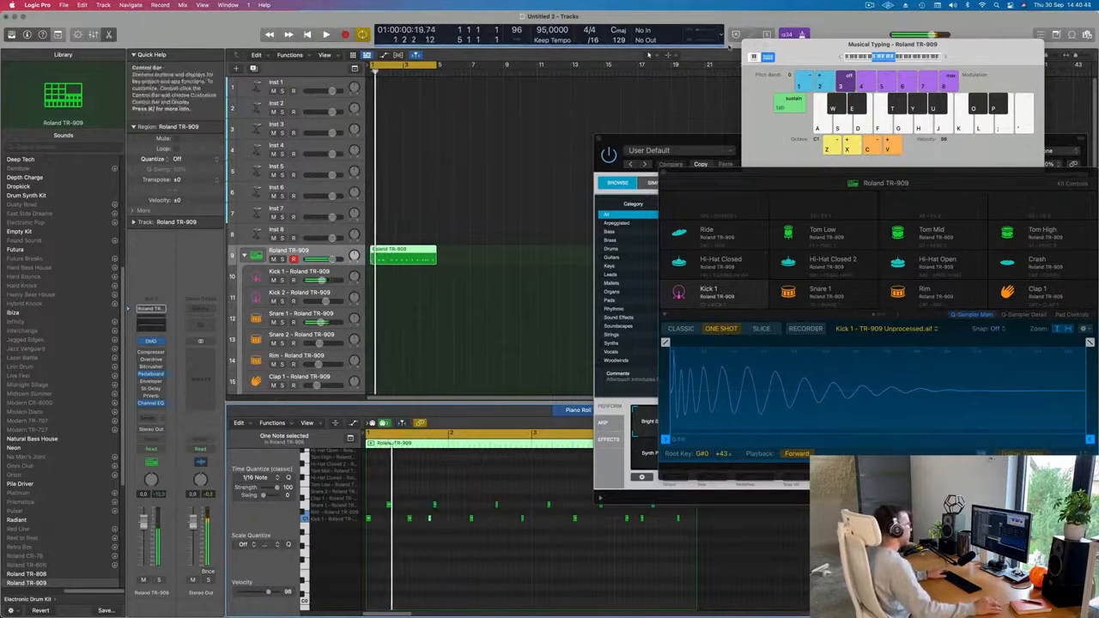
key(space)
scroll(395, 543, up, 3)
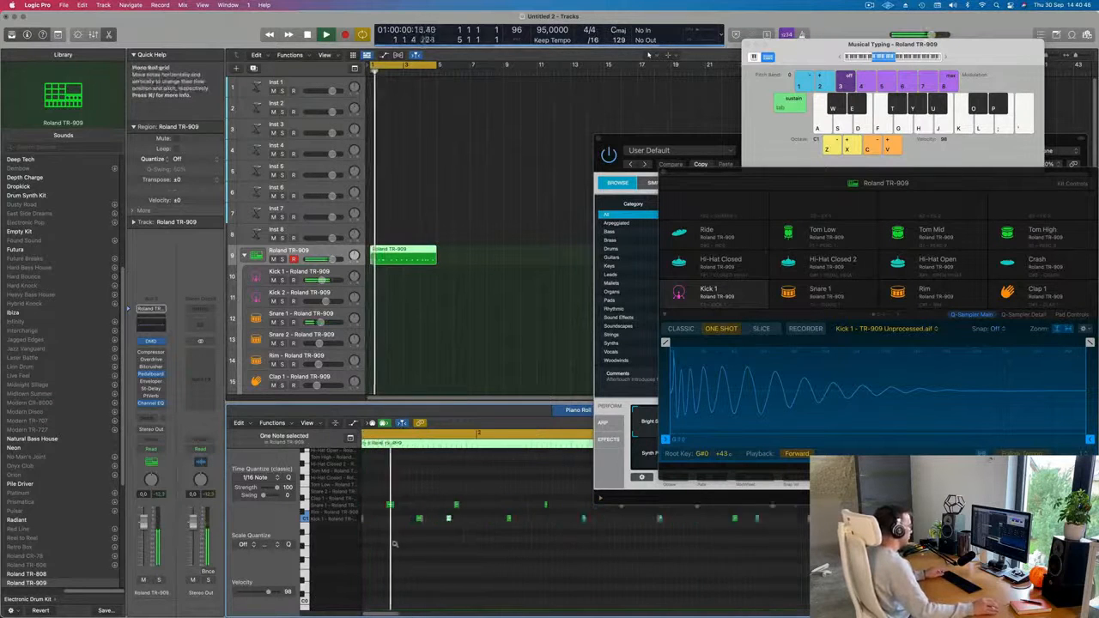
scroll(429, 558, down, 2)
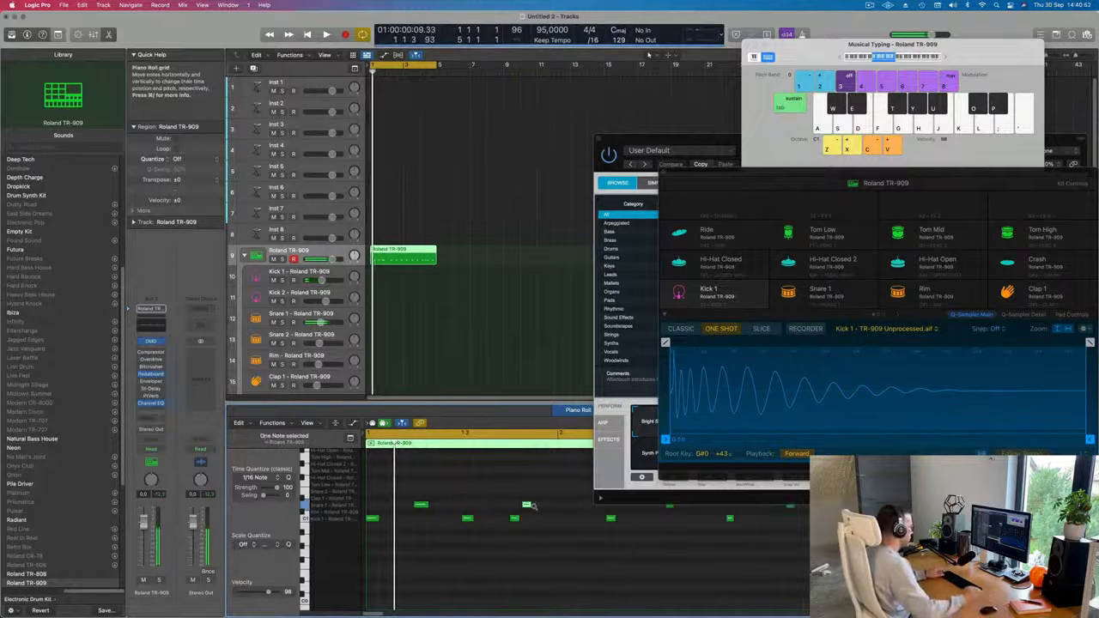
key(space)
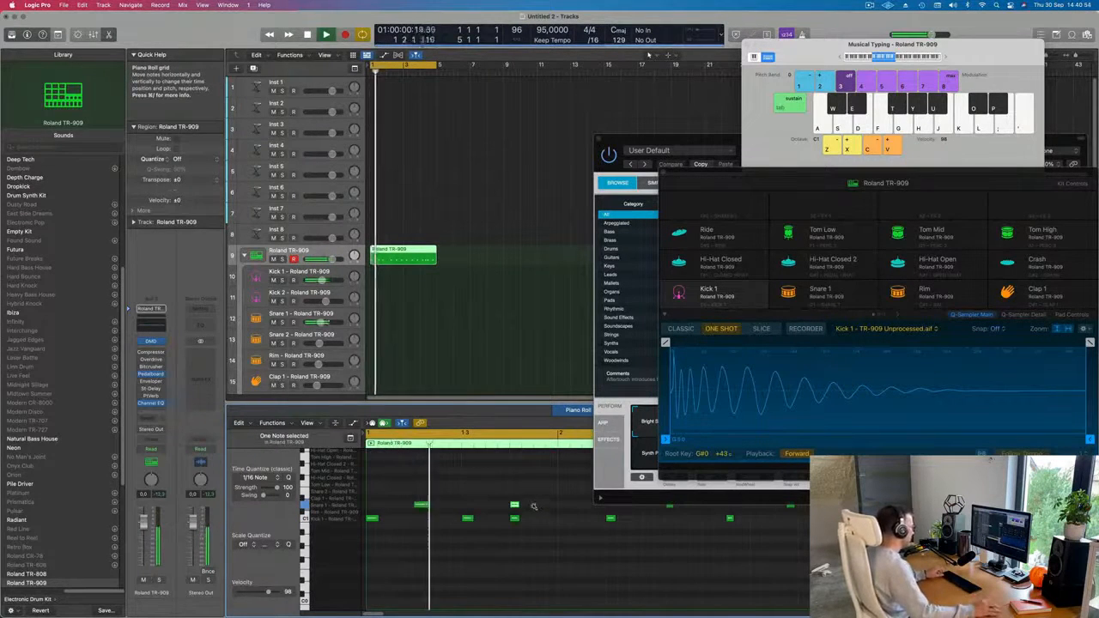
scroll(515, 508, down, 2)
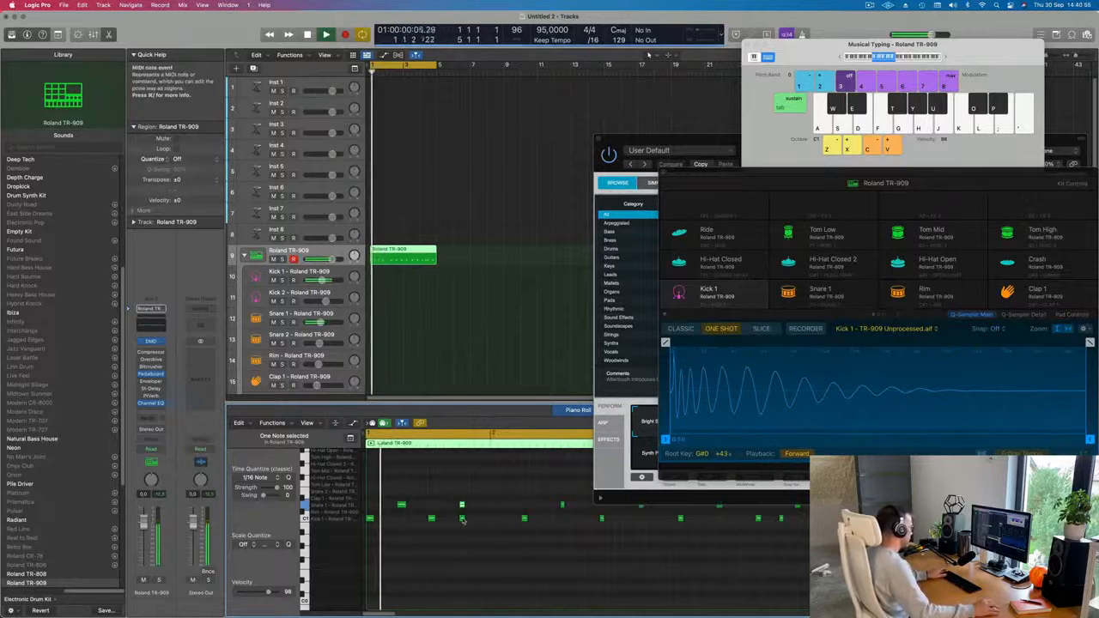
Move the third Kick 1 note an eighth earlier, between beats 3 and 4 of bar 1, and play the pattern back.
drag(462, 521, 446, 520)
scroll(433, 553, down, 1)
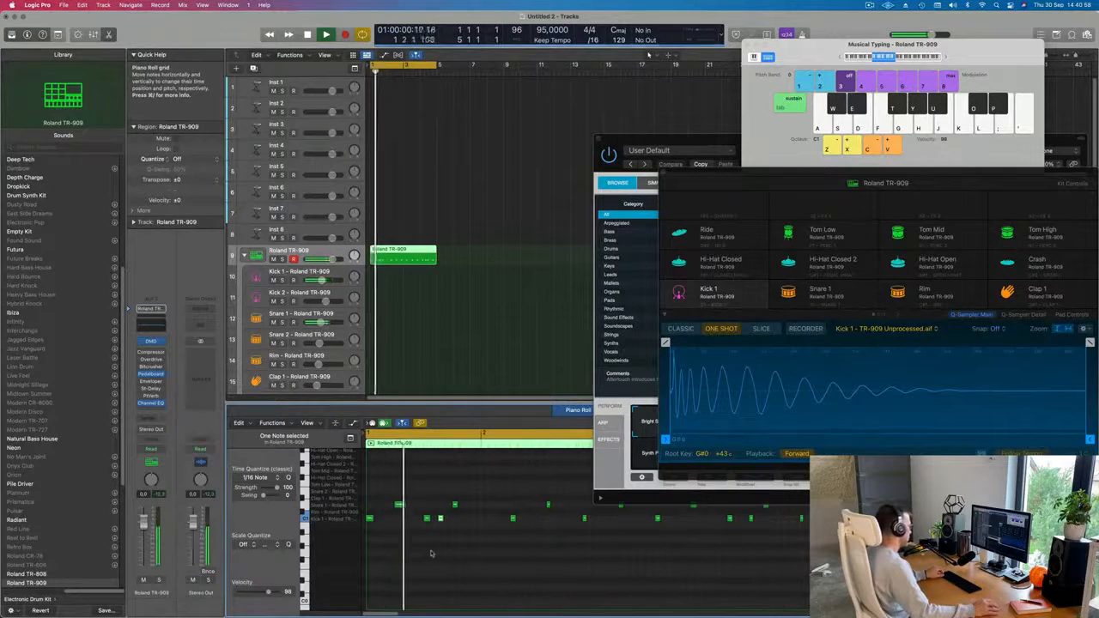
scroll(425, 554, down, 1)
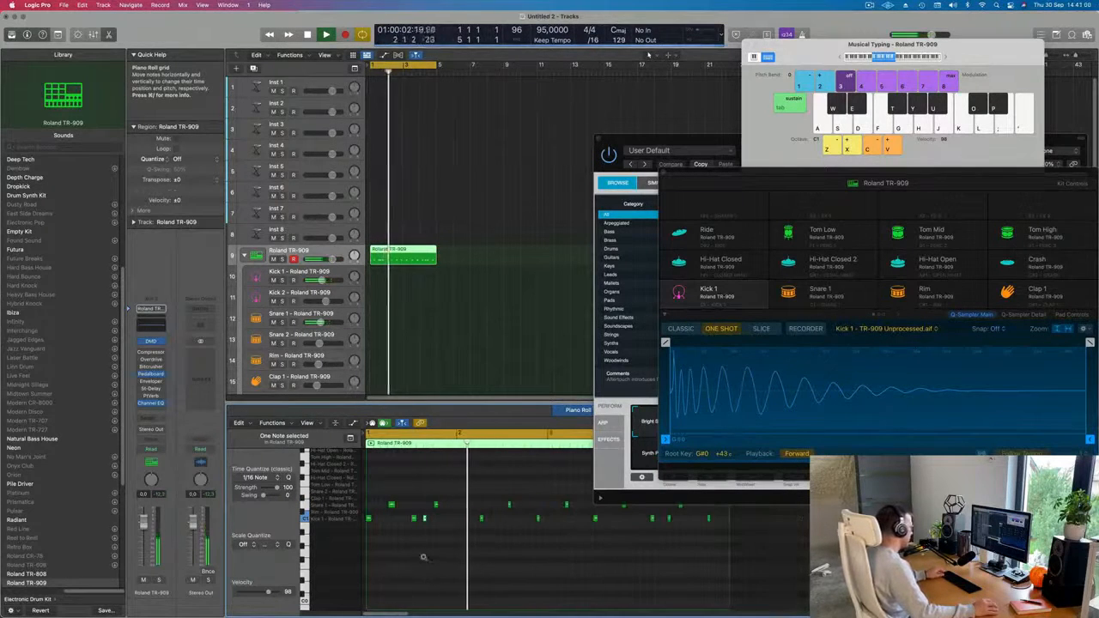
scroll(423, 557, down, 1)
key(Return)
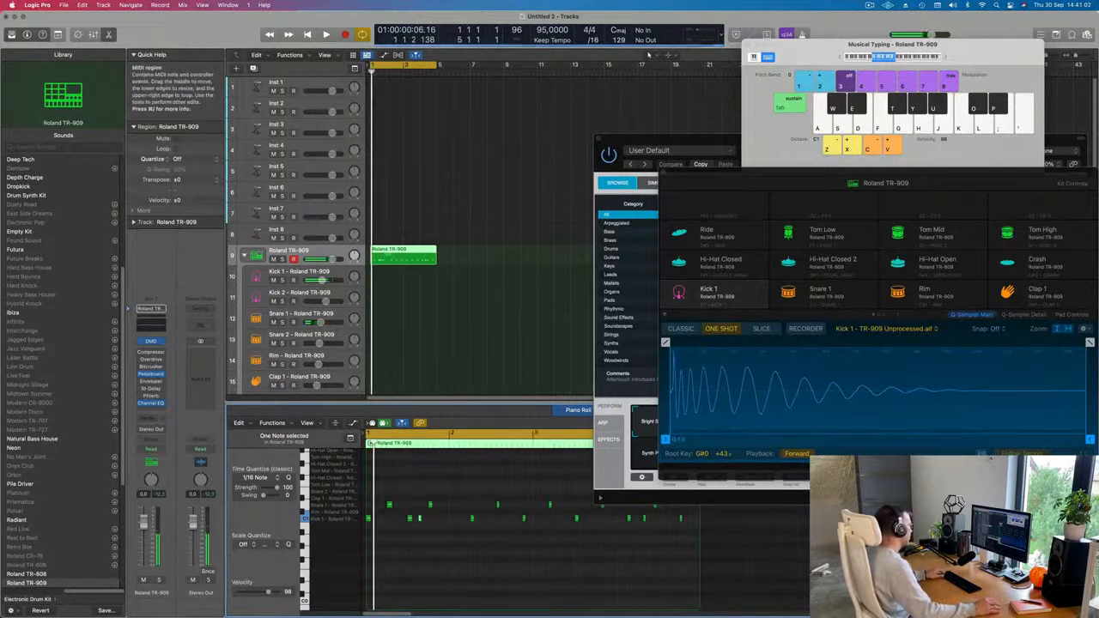
Shorten the Roland TR-909 region to its first bar and repeat it three times to fill four bars.
super+double_click(387, 255)
key(Delete)
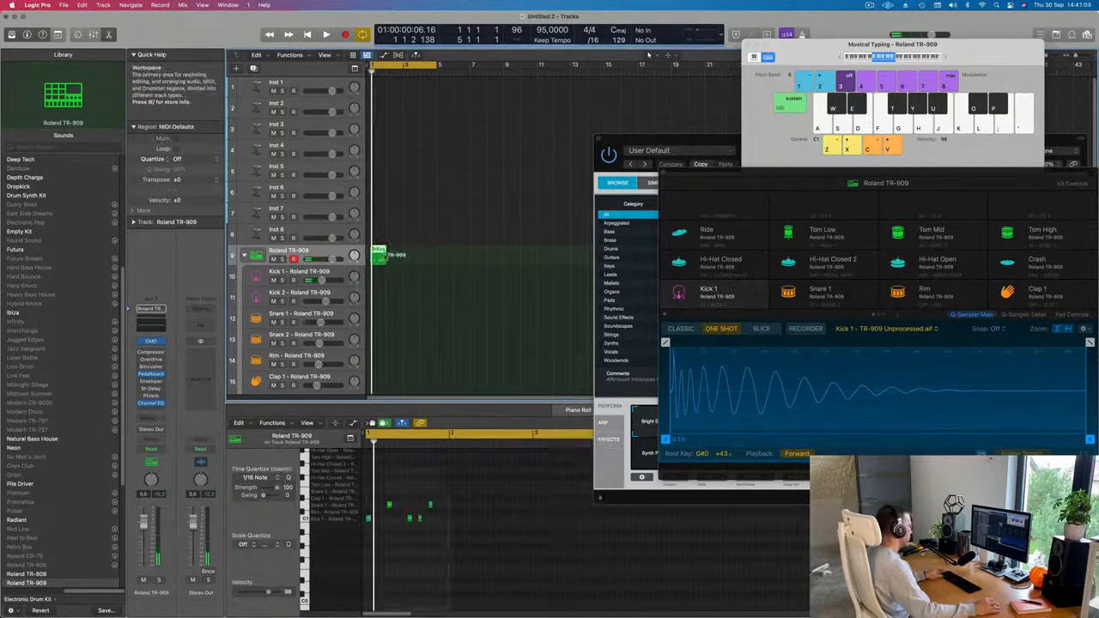
key(super+r)
key(super+r)
key(super+r)
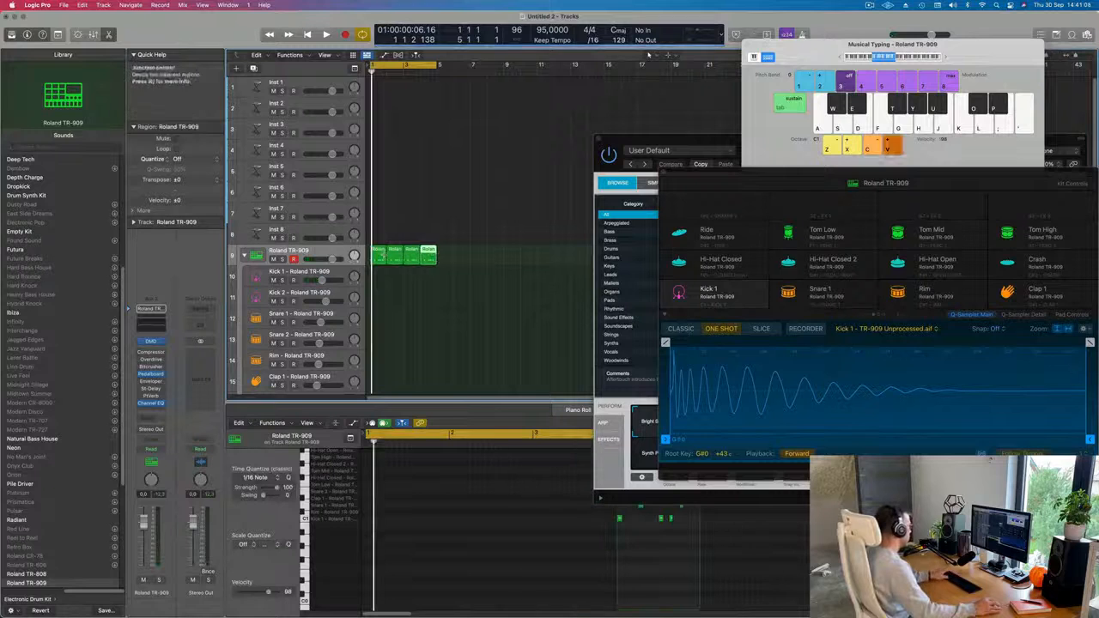
Play back the four one-bar Roland TR-909 regions and join them into a single four-bar region.
key(space)
click(380, 277)
drag(380, 277, 431, 261)
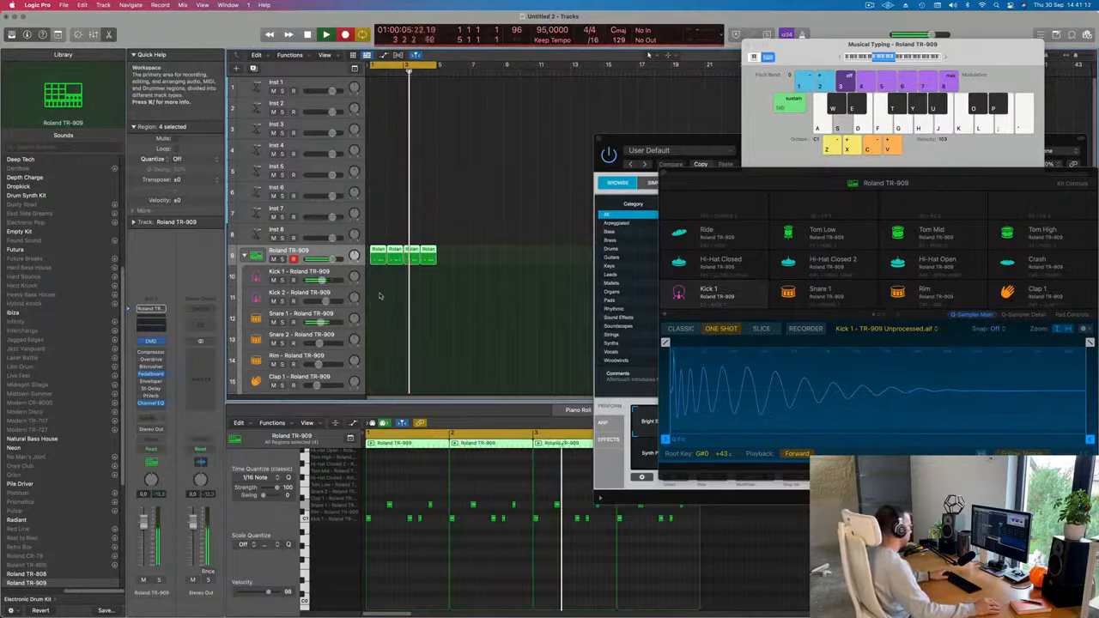
key(space)
key(space)
drag(490, 264, 372, 255)
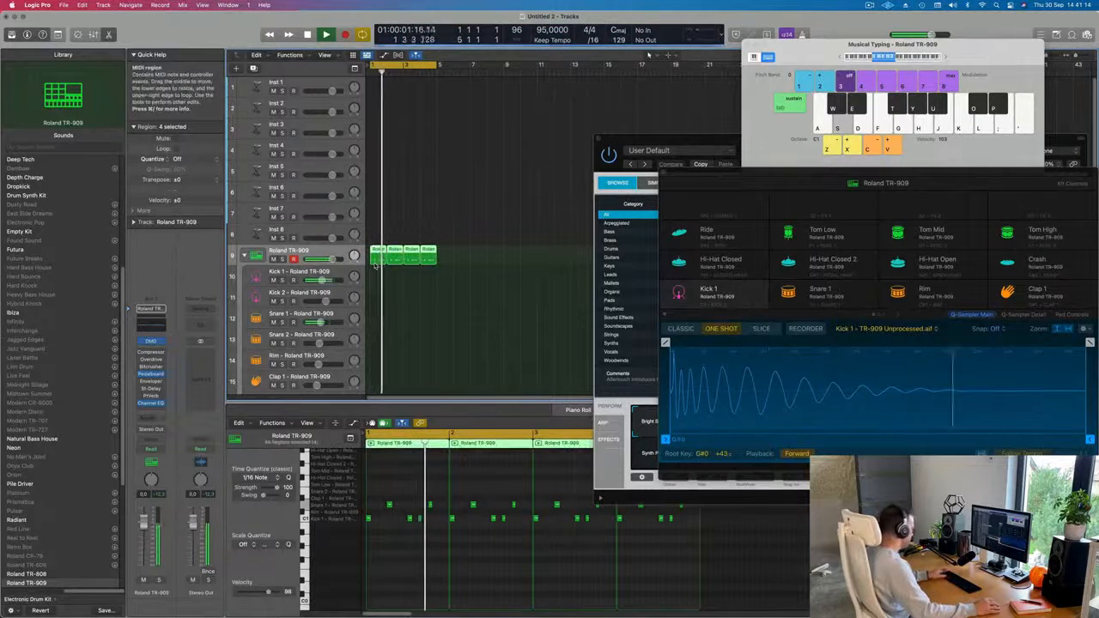
key(super+j)
click(397, 280)
key(space)
key(space)
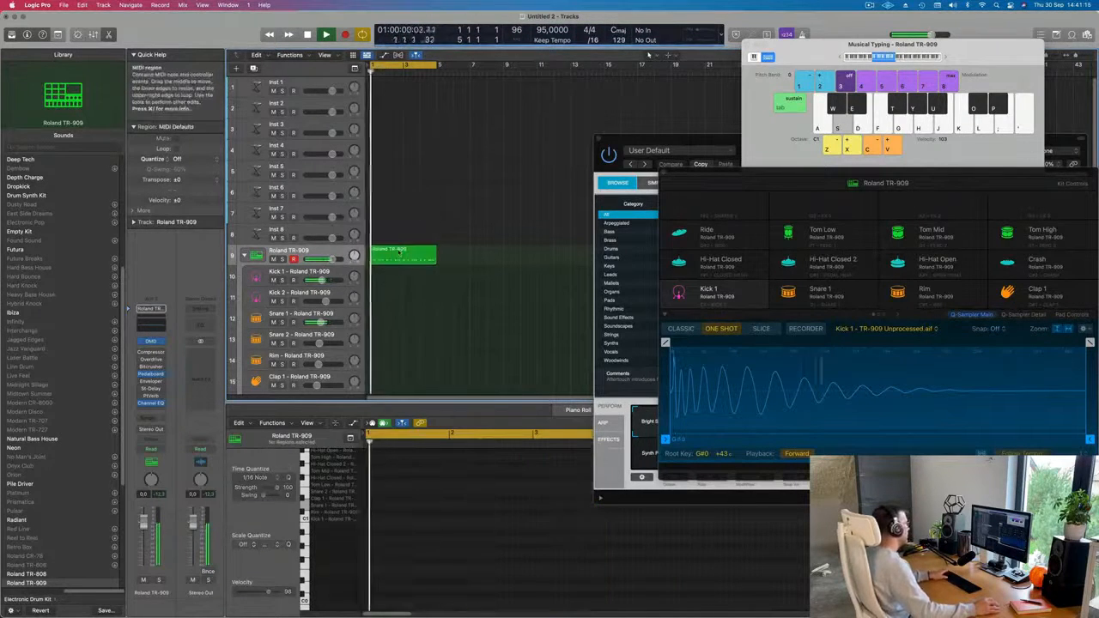
click(399, 252)
key(space)
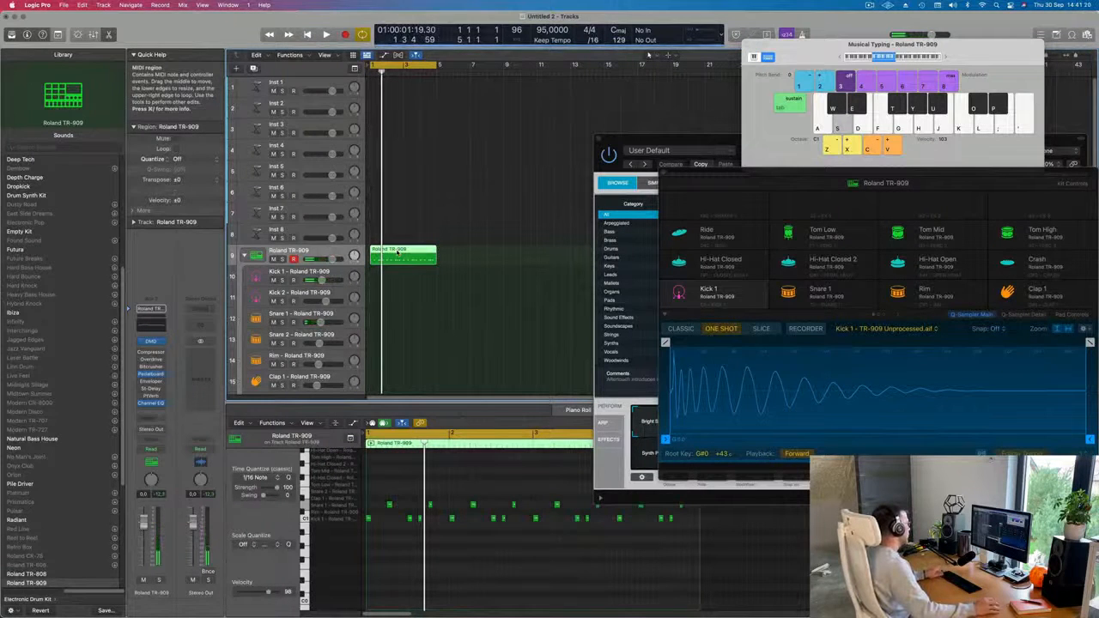
Place the four-bar region on the Kick 1 and Snare 1 tracks and delete the other drum's notes from each one.
drag(396, 252, 399, 329)
drag(383, 498, 700, 514)
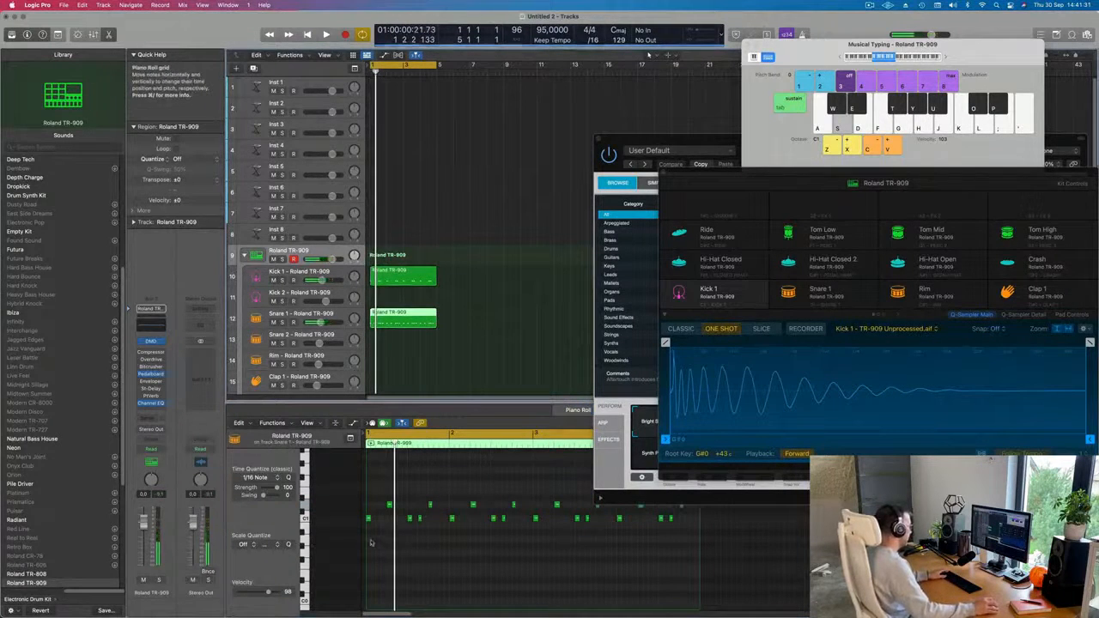
drag(370, 543, 734, 521)
key(Delete)
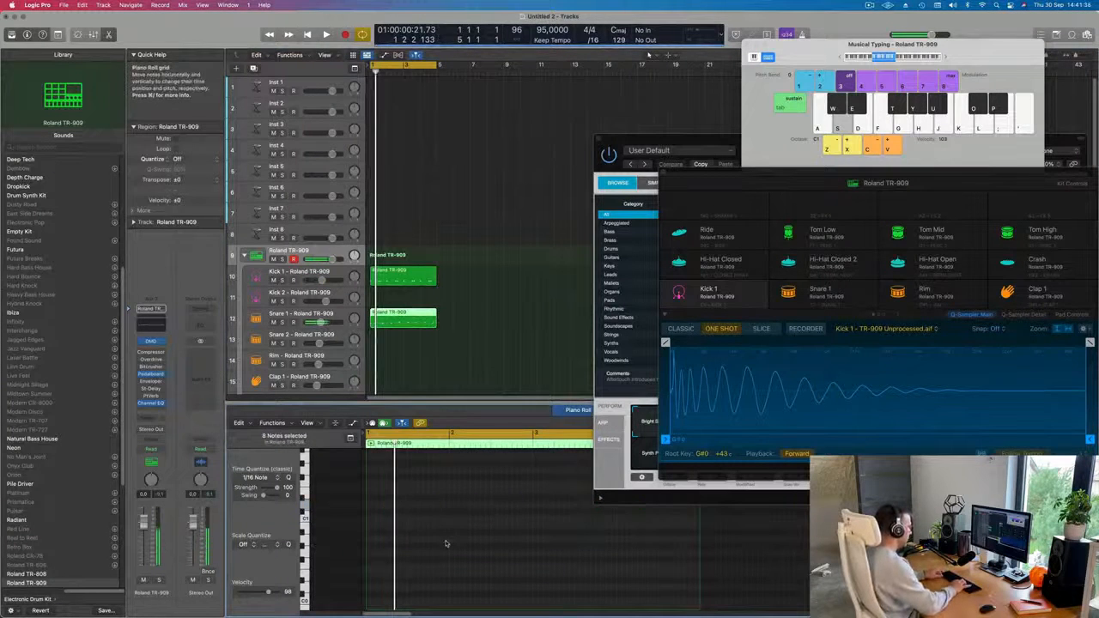
Transpose all notes of the Kick 1 region down one octave to C0 while playing the beat.
click(420, 277)
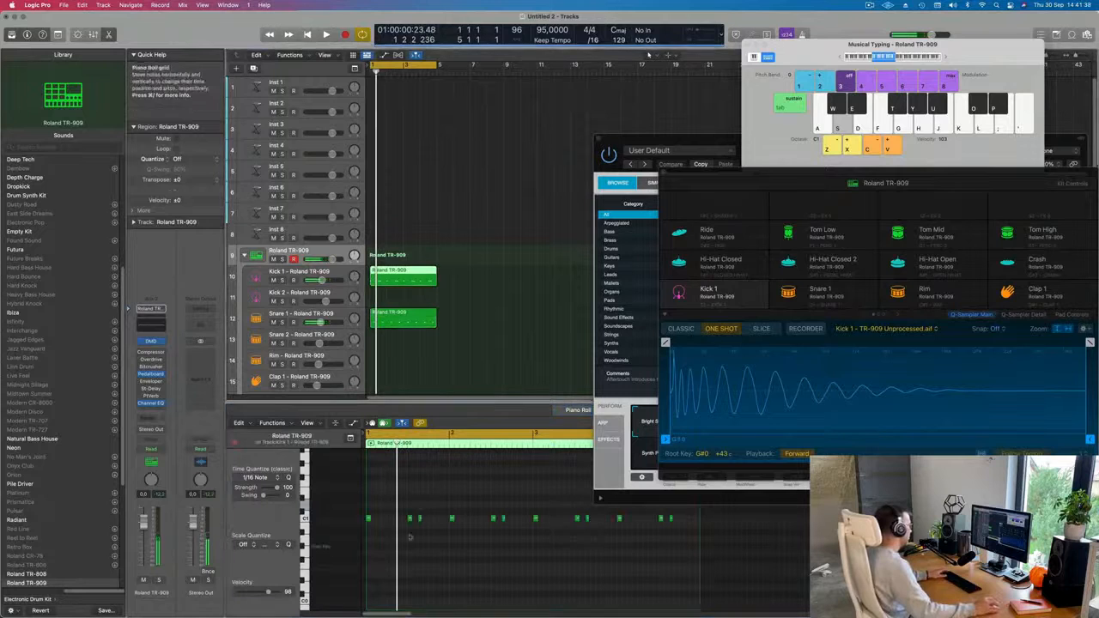
click(419, 540)
key(super+a)
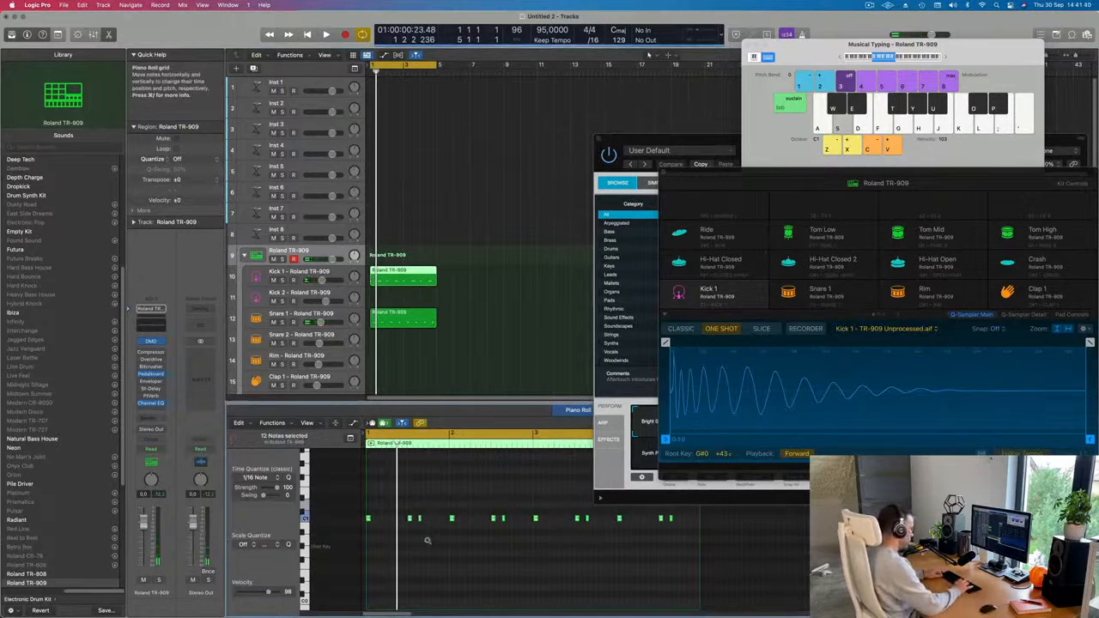
key(space)
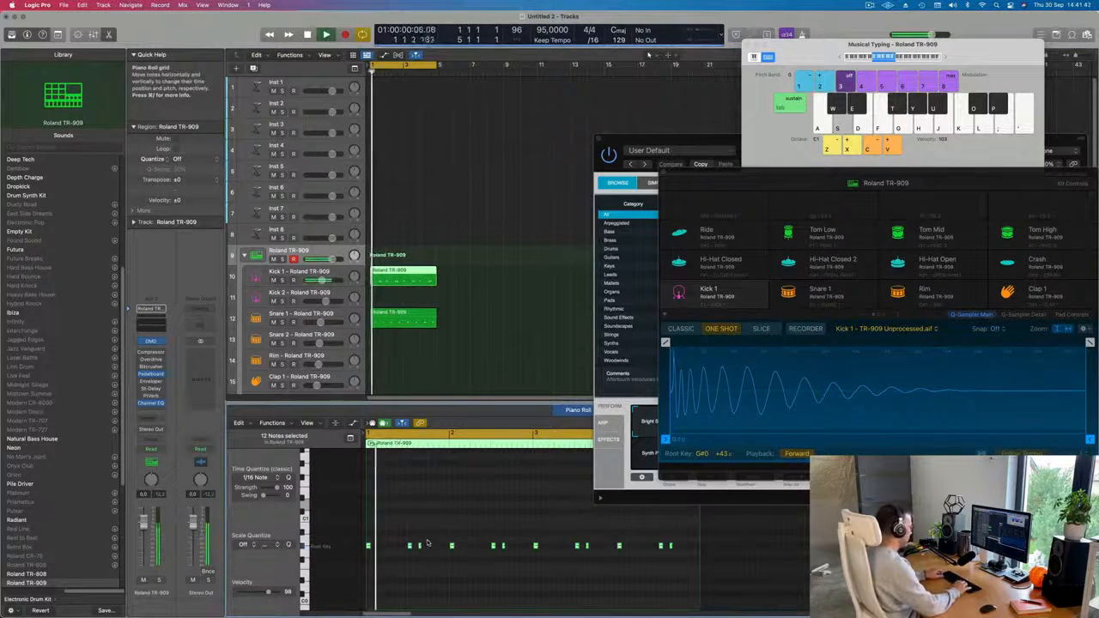
key(alt+Down)
key(alt+Down)
key(alt+Down)
key(alt+Down)
key(alt+Down)
key(alt+Down)
key(alt+Down)
key(alt+Down)
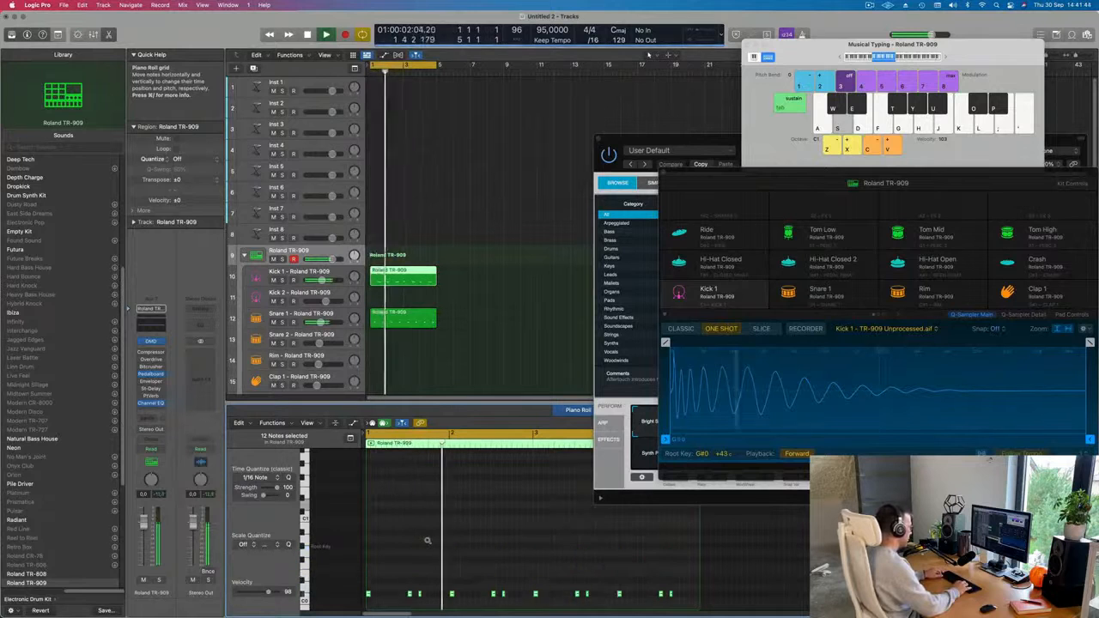
key(Return)
scroll(457, 550, down, 1)
scroll(457, 550, down, 3)
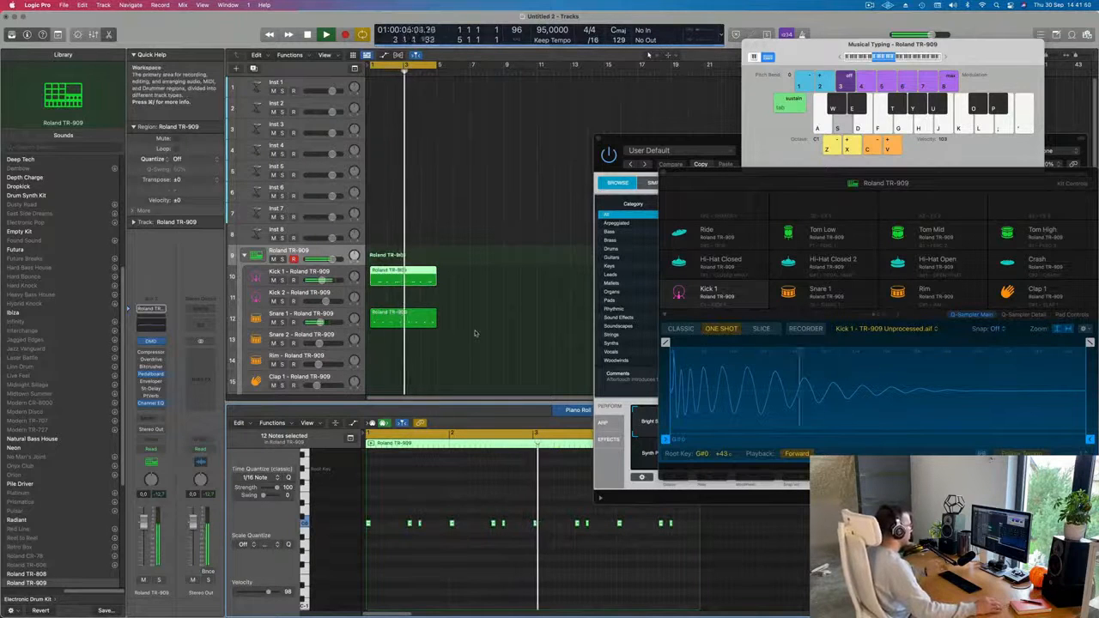
Delete the last kick note of bar 2 and of bar 4 in the Kick 1 region.
key(Return)
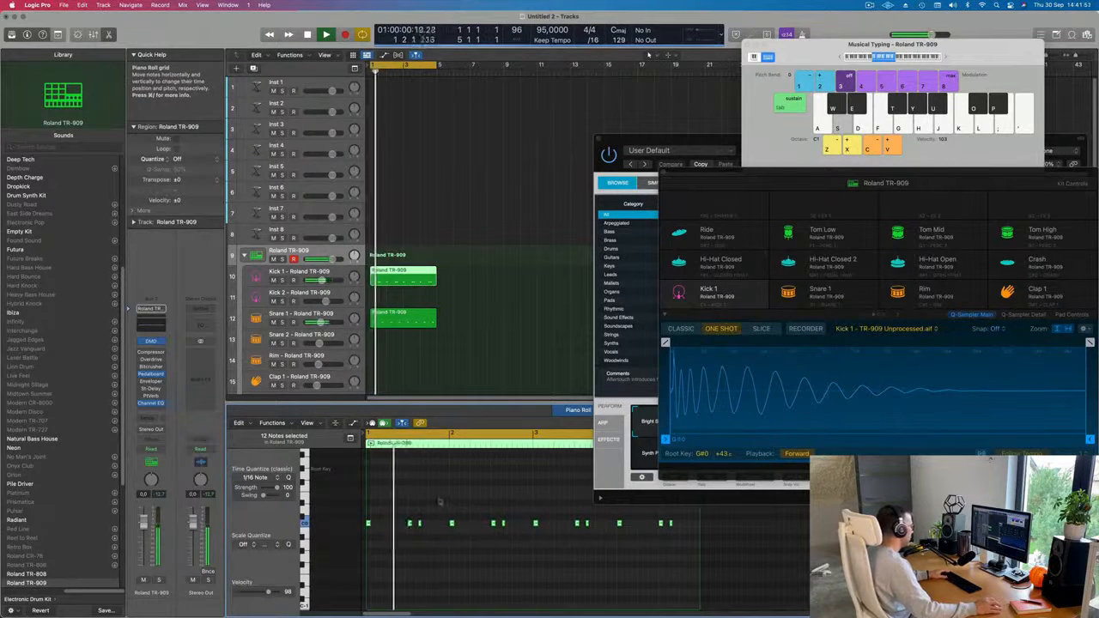
click(504, 524)
key(Delete)
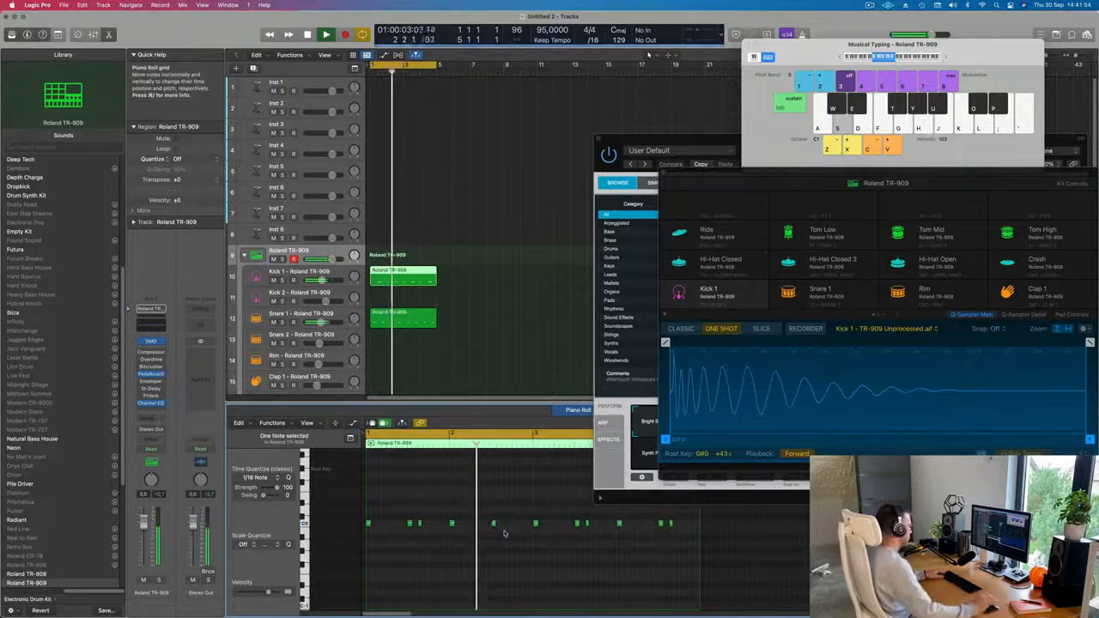
key(super+Left)
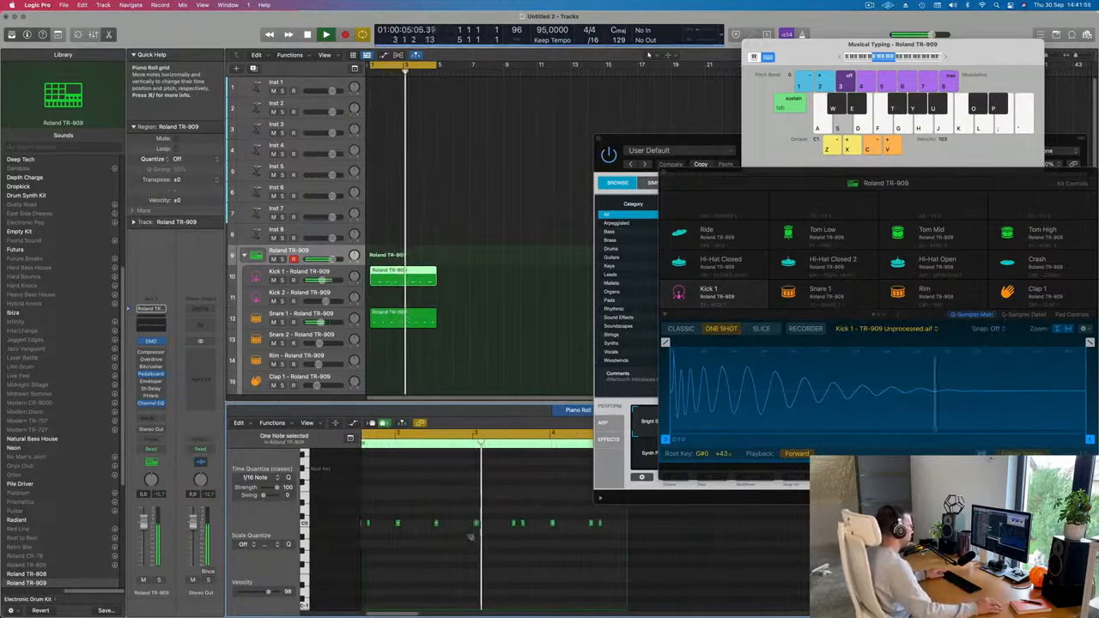
key(super+Left)
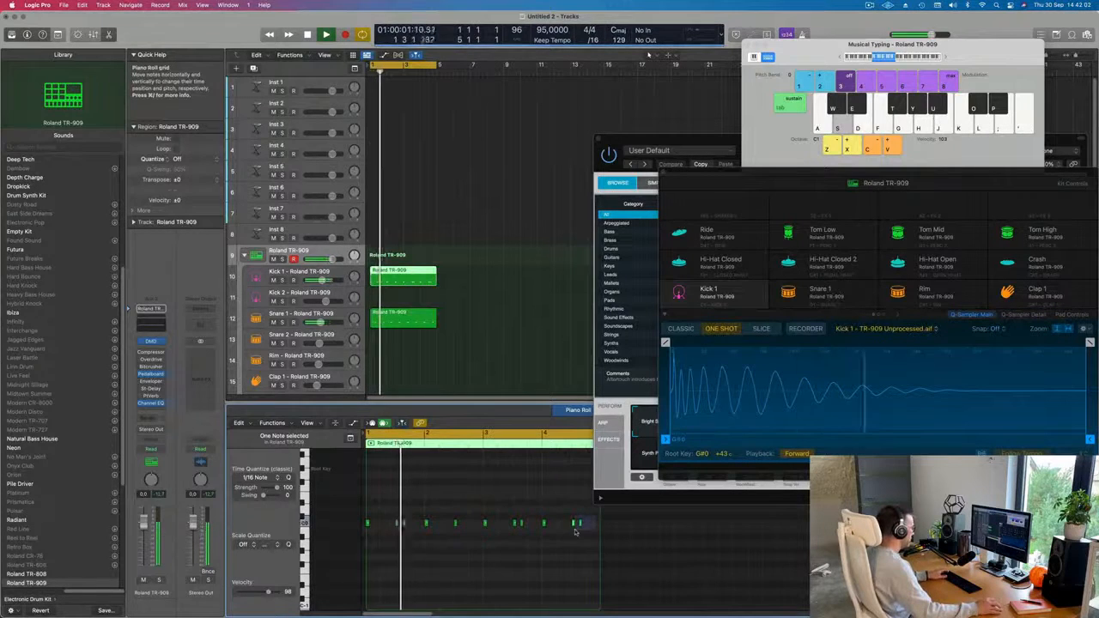
key(Return)
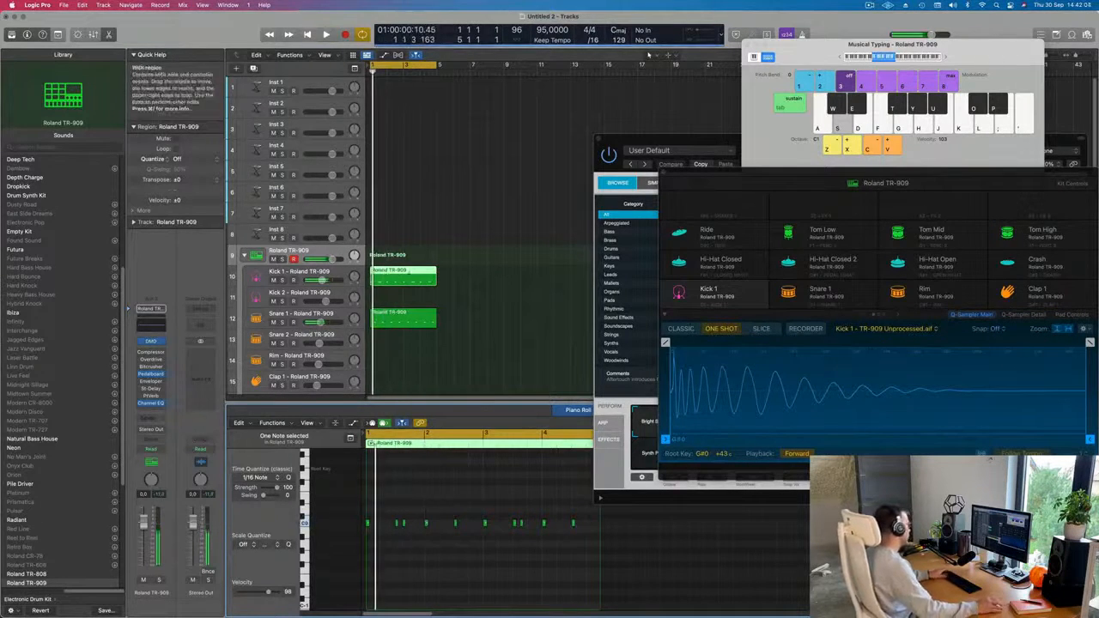
Select the Kick 1 track and transpose all its kick notes three semitones below C0 during playback.
click(300, 272)
click(383, 546)
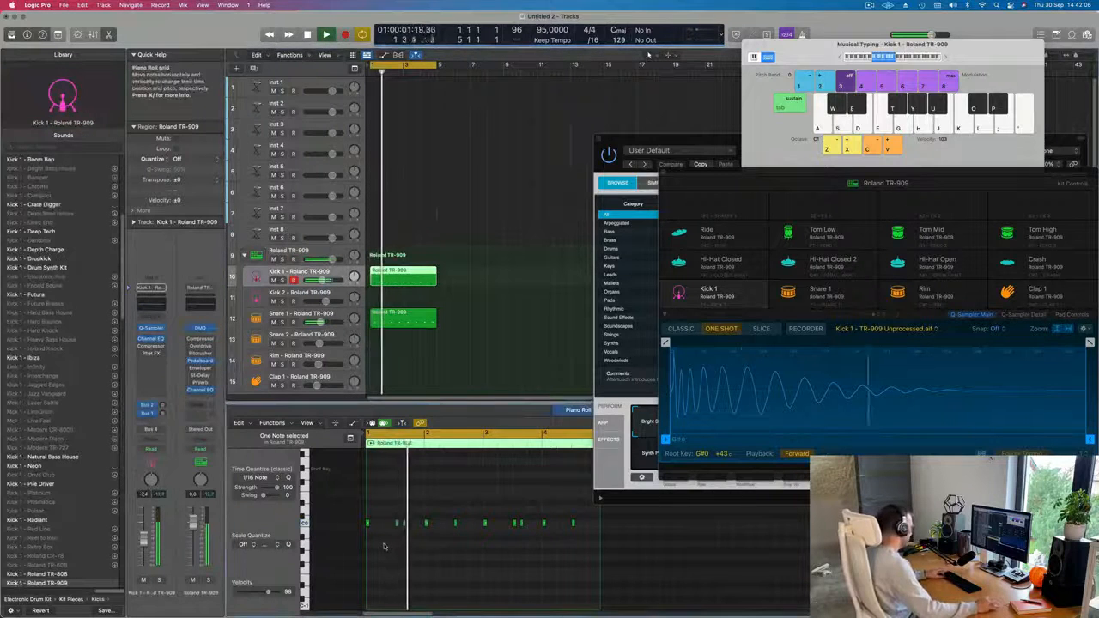
key(super+a)
key(alt+Down)
key(alt+Down)
key(alt+Down)
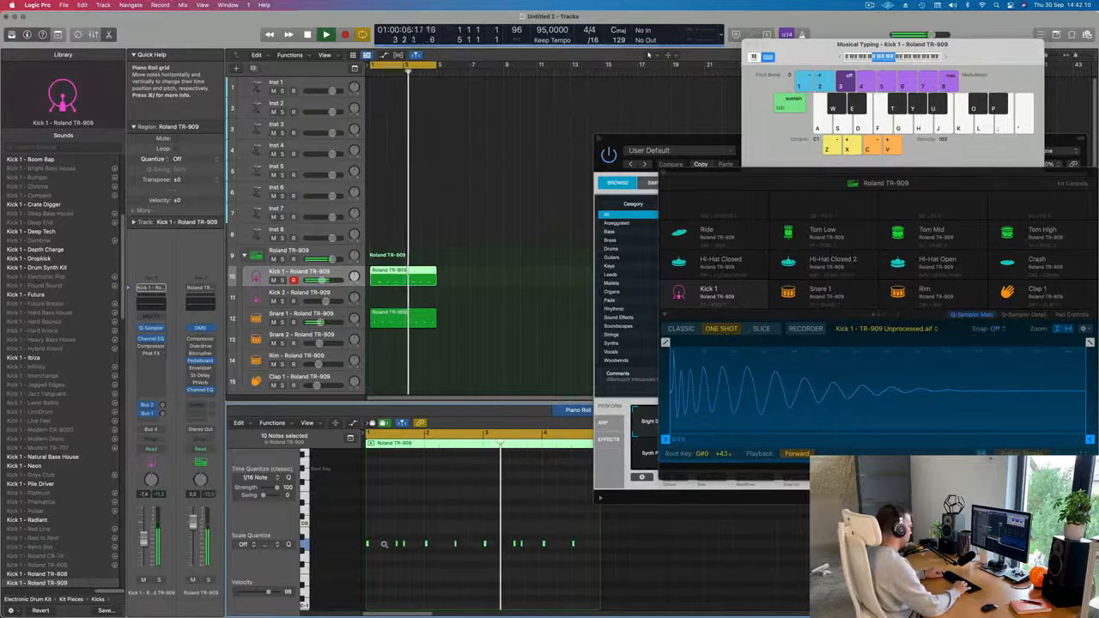
Try the kick notes at other pitches up to C0 and return them to three semitones below C0.
key(alt+Down)
key(alt+Up)
key(alt+Up)
key(alt+Up)
key(alt+Up)
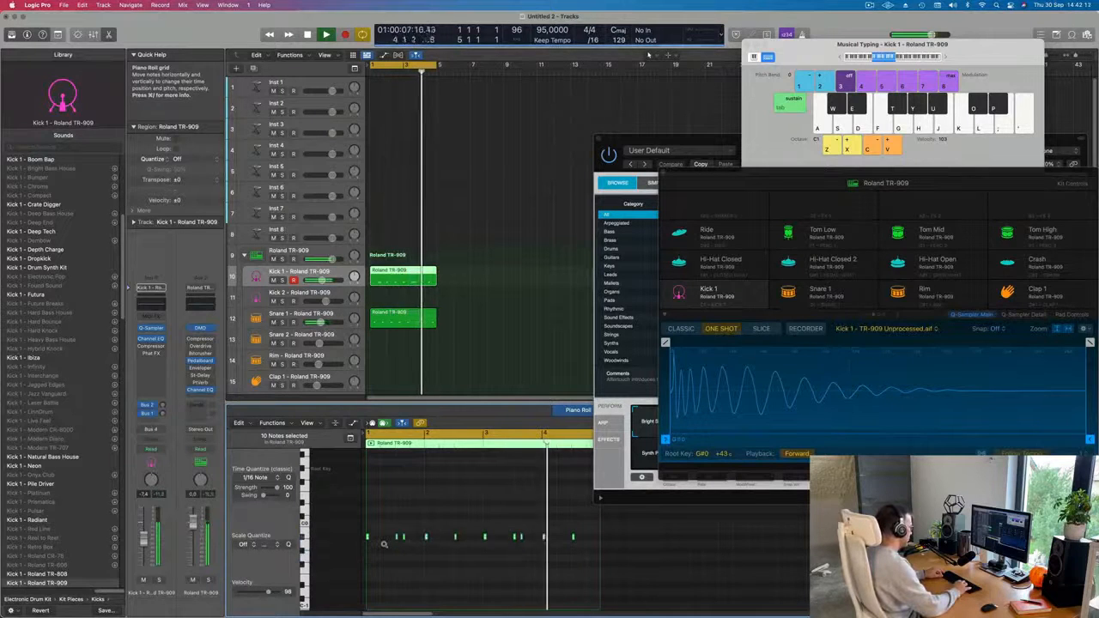
key(alt+Down)
key(alt+Down)
key(alt+Down)
key(alt+Down)
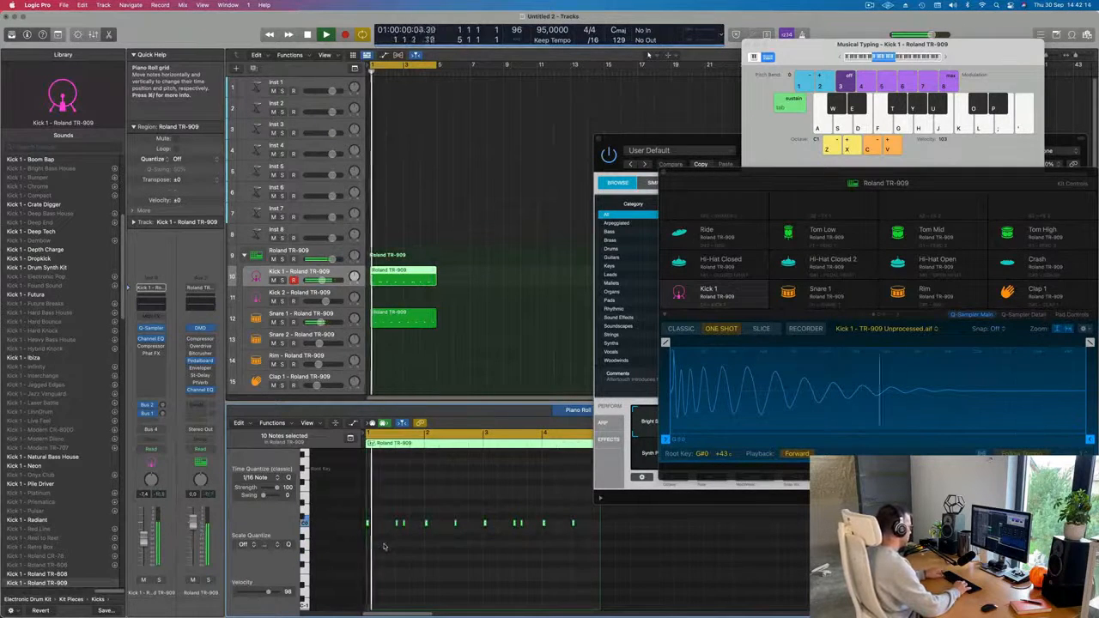
key(alt+Up)
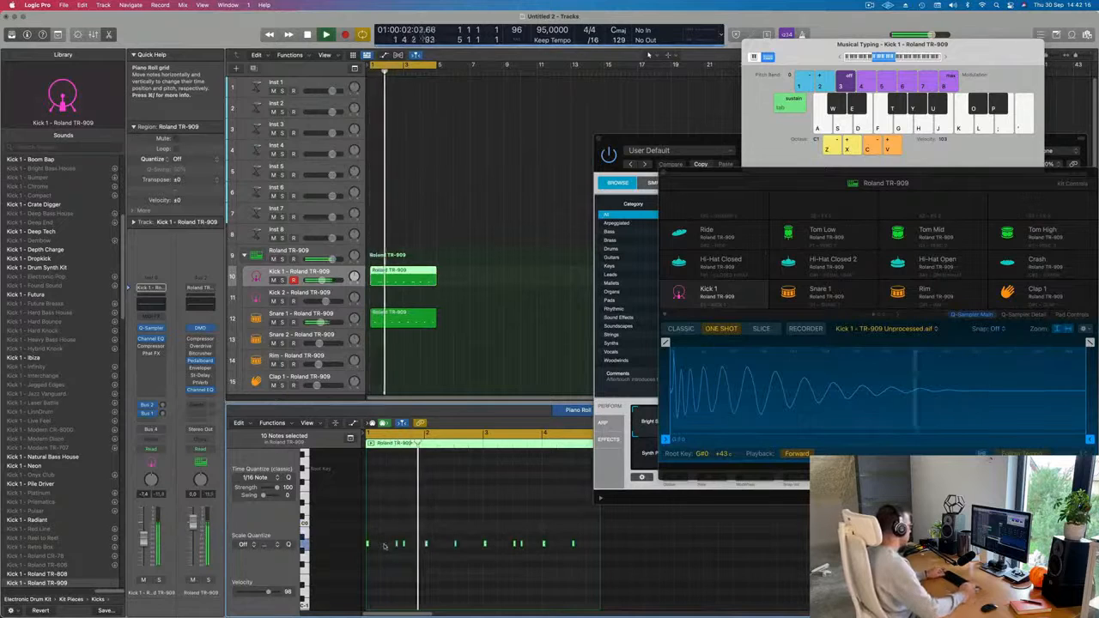
Move the synth and drum machine plug-in windows clear of the piano roll and review the Kick 1 notes across the four bars.
drag(703, 140, 927, 137)
drag(728, 171, 978, 161)
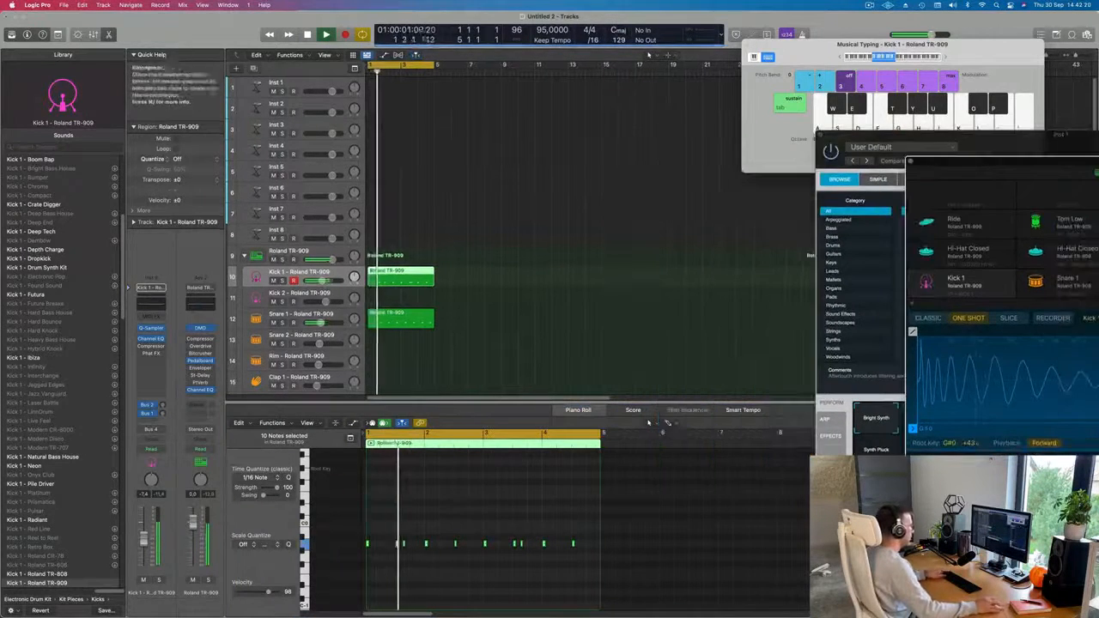
scroll(668, 525, right, 5)
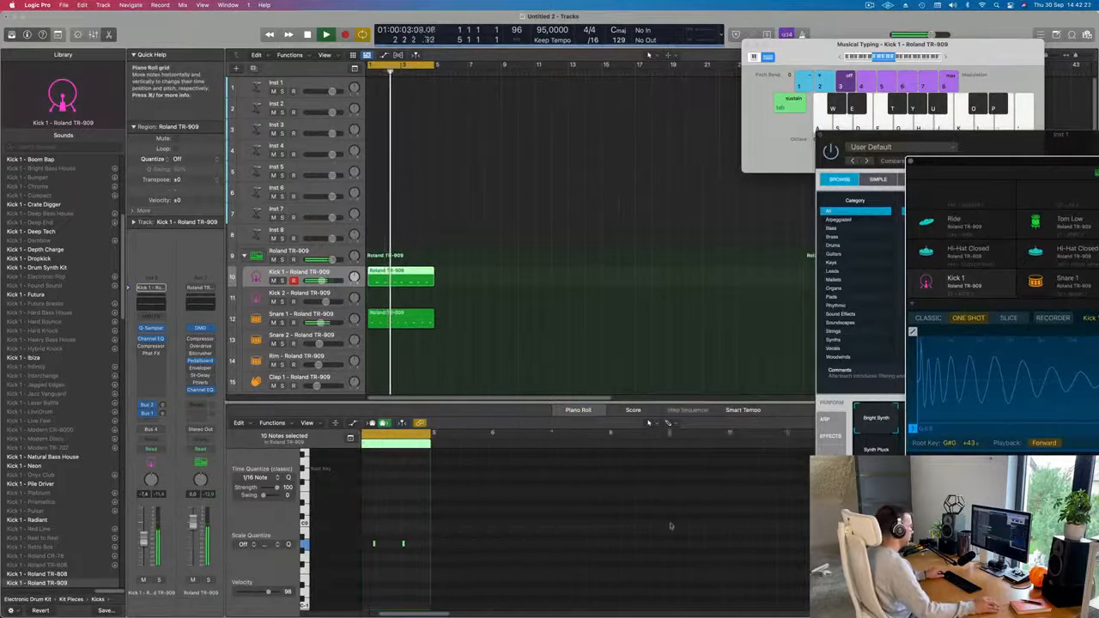
scroll(667, 526, left, 3)
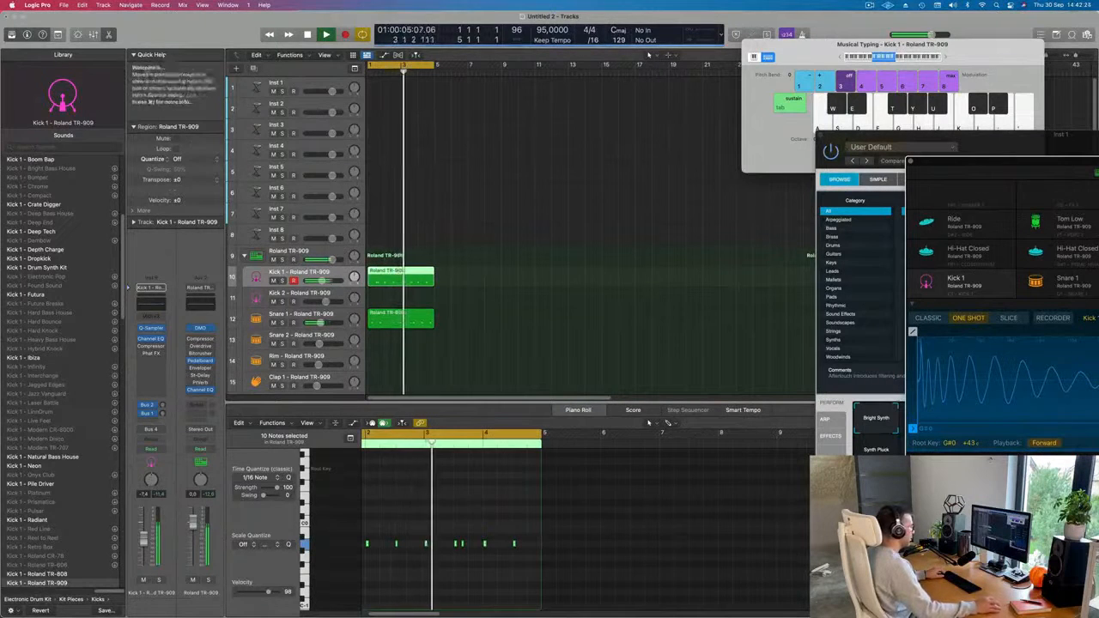
click(396, 545)
click(395, 545)
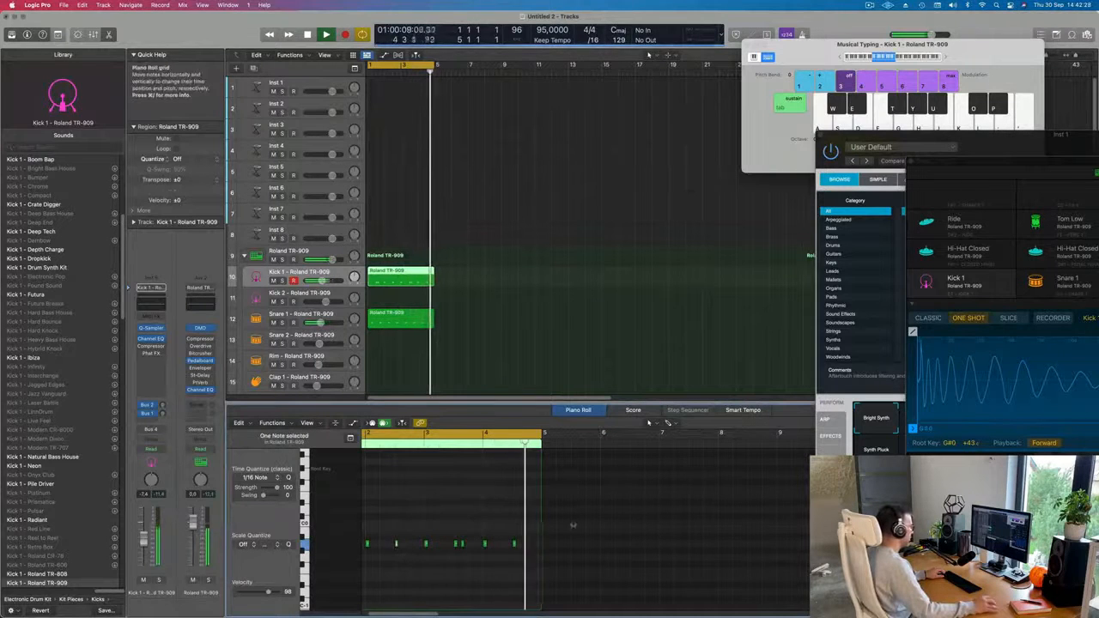
scroll(626, 523, left, 10)
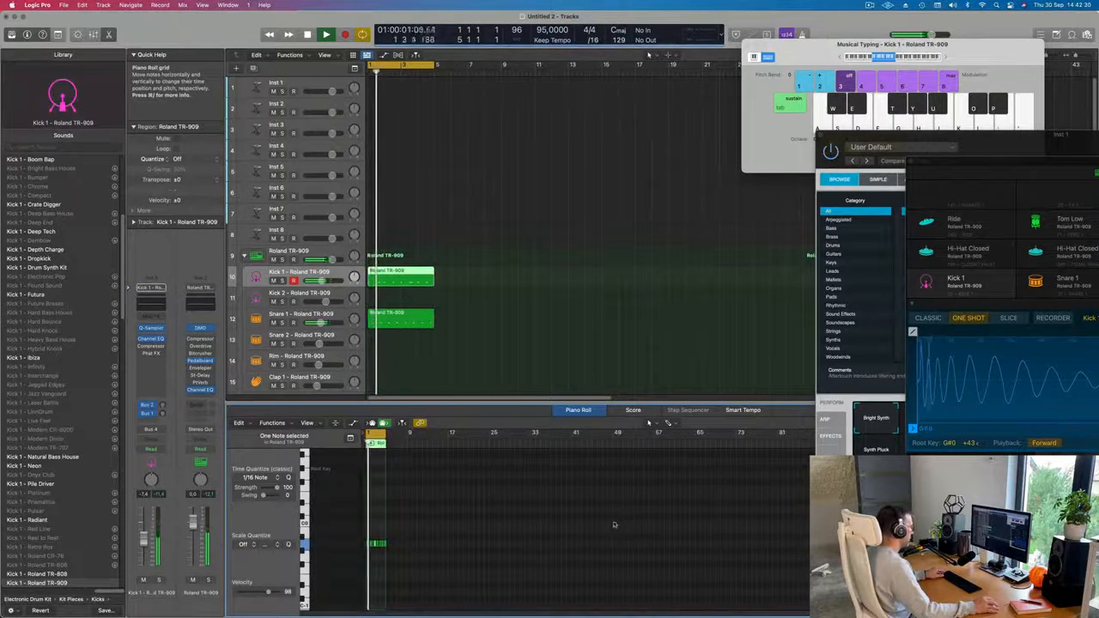
scroll(613, 522, right, 3)
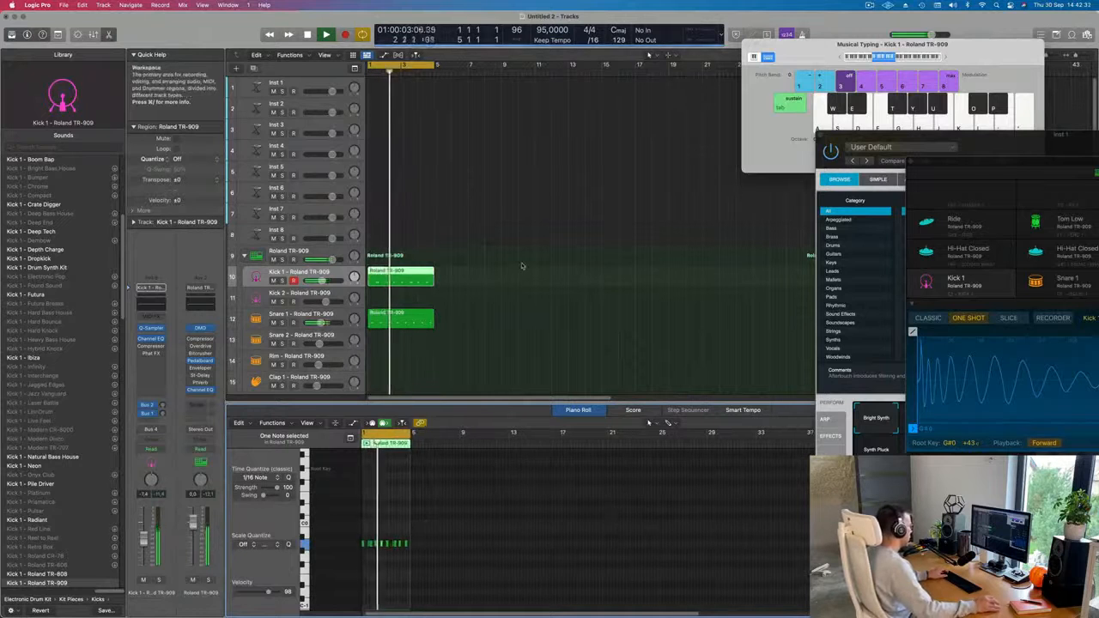
Transpose all notes of the Snare 1 region down to A1 during playback and lower the Snare 1 track volume to -12.0 dB.
click(409, 319)
key(space)
key(space)
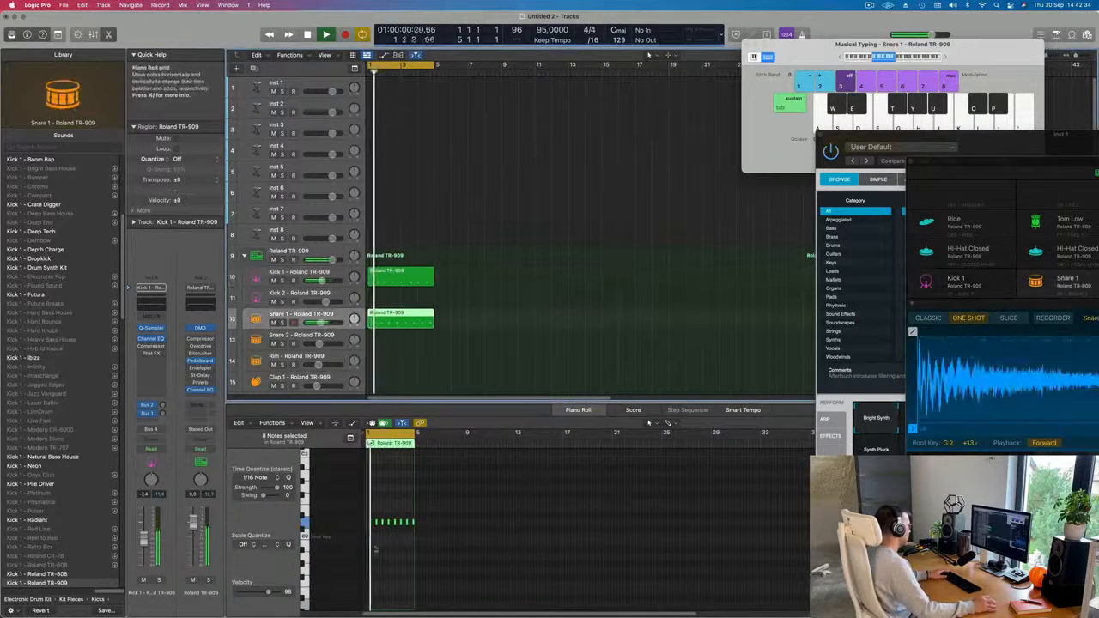
click(387, 556)
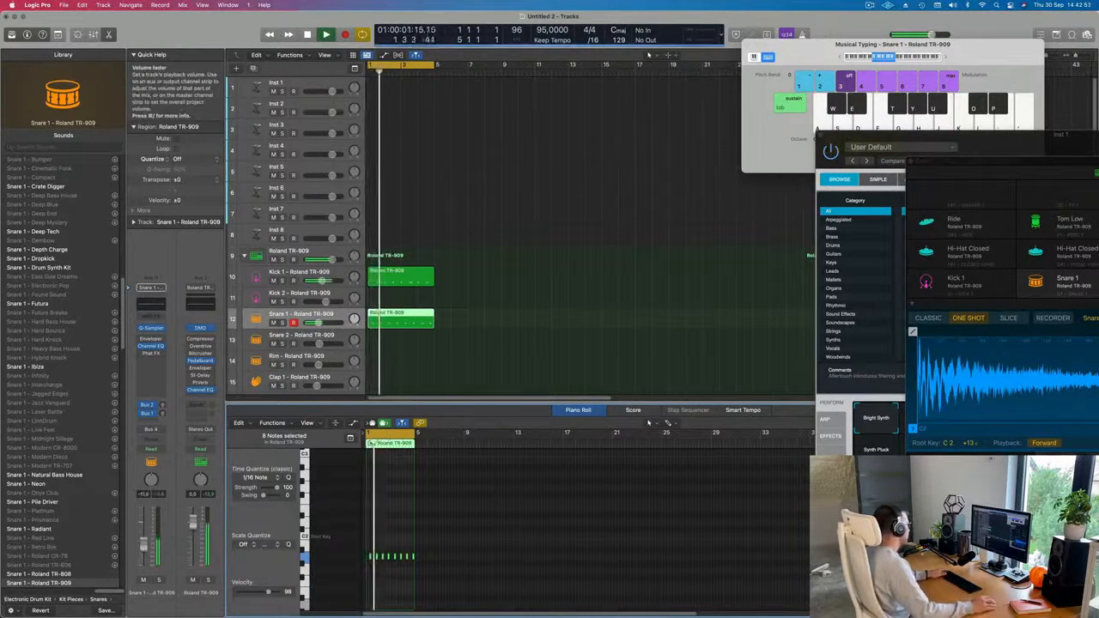
Copy the four-bar Kick 1 region onto the first Hi-Hat Closed track, starting at bar 1.
scroll(512, 321, down, 5)
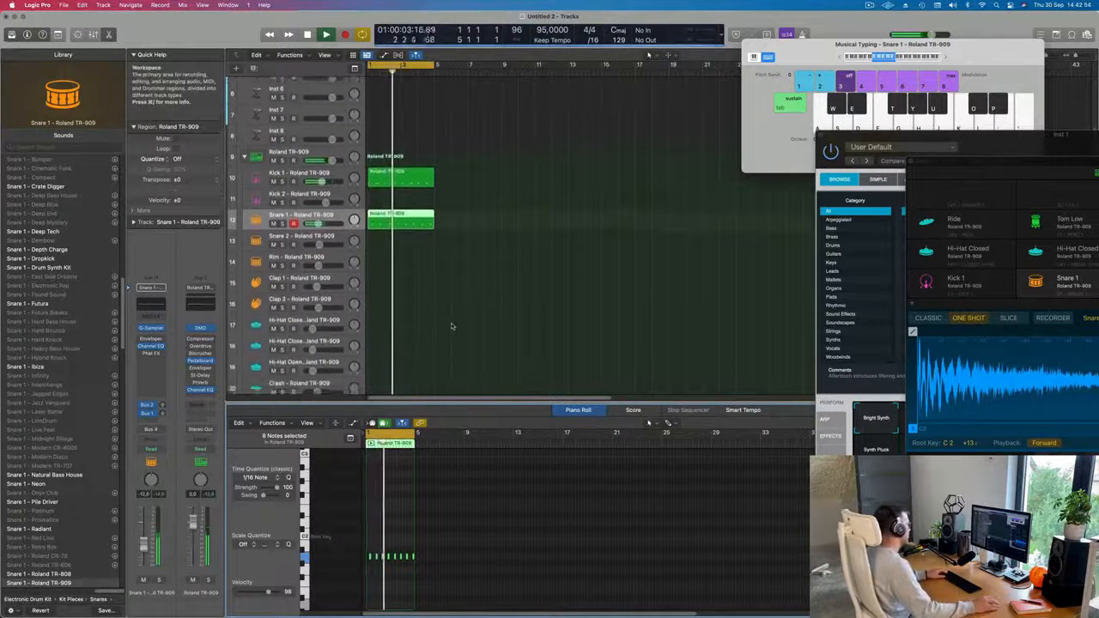
scroll(451, 326, down, 2)
click(473, 188)
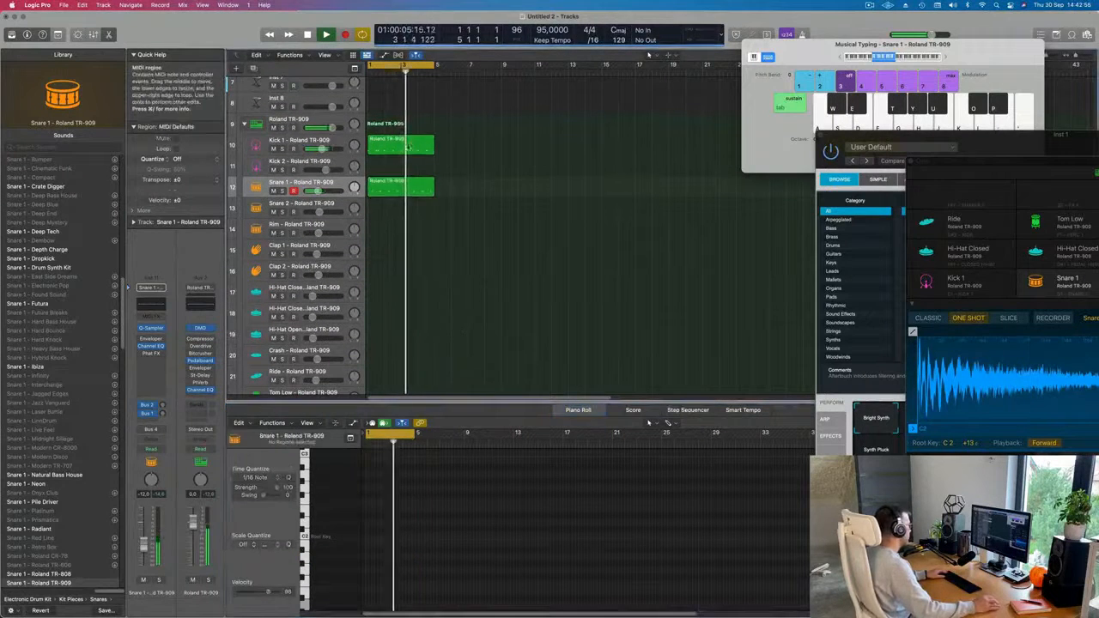
click(395, 147)
drag(393, 148, 393, 291)
scroll(400, 557, up, 4)
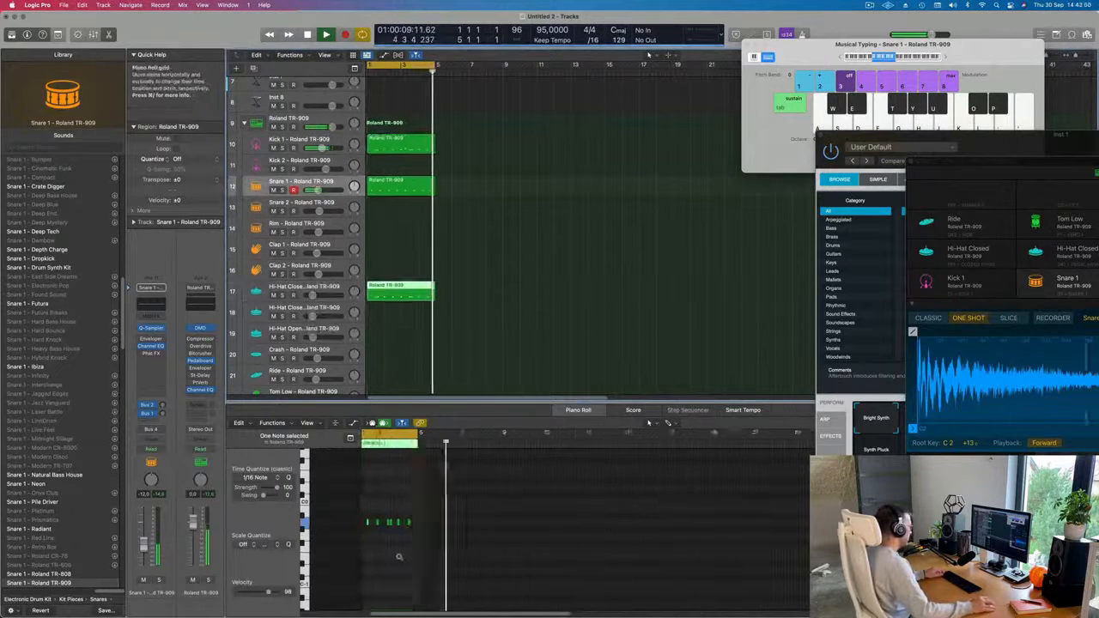
Delete every note except the first in the Hi-Hat Closed region and transpose the remaining note up to A2.
drag(382, 521, 479, 538)
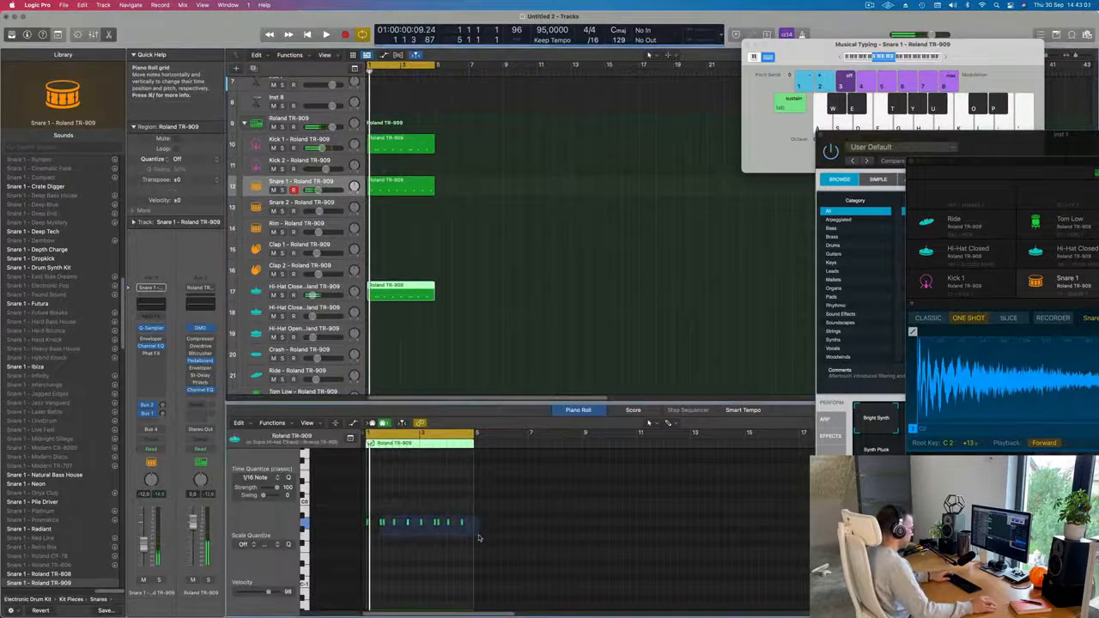
scroll(397, 520, up, 2)
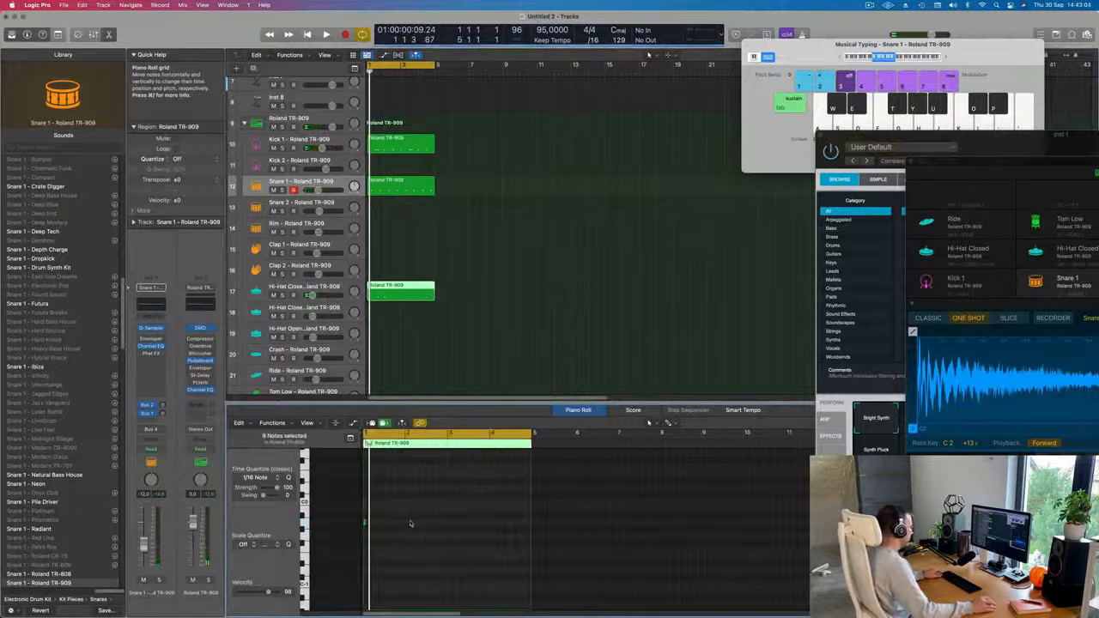
scroll(409, 523, up, 3)
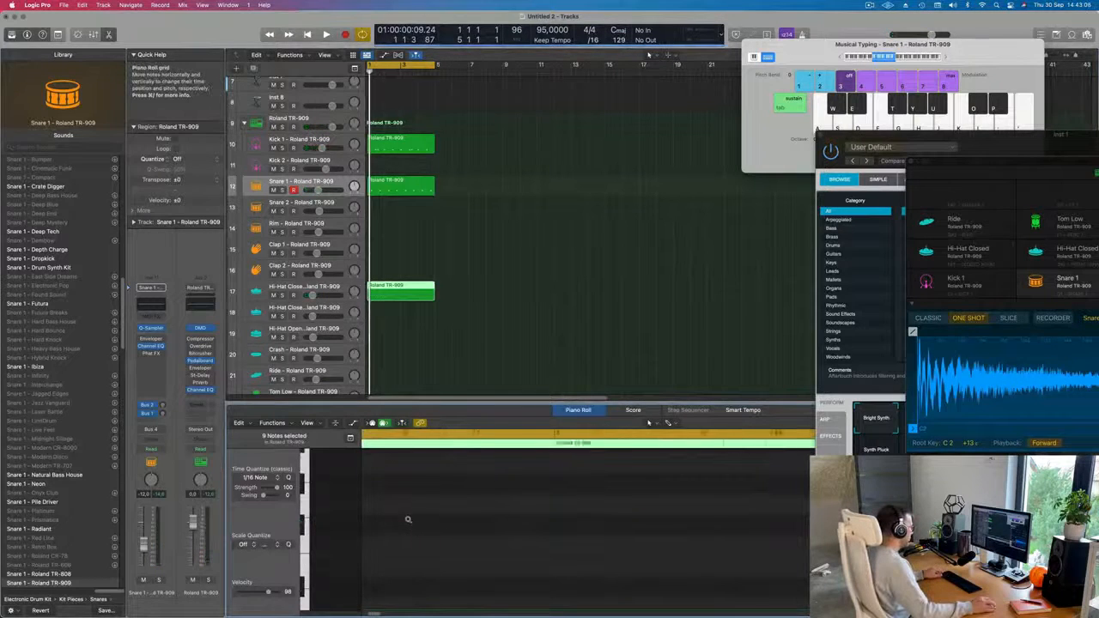
scroll(406, 489, down, 4)
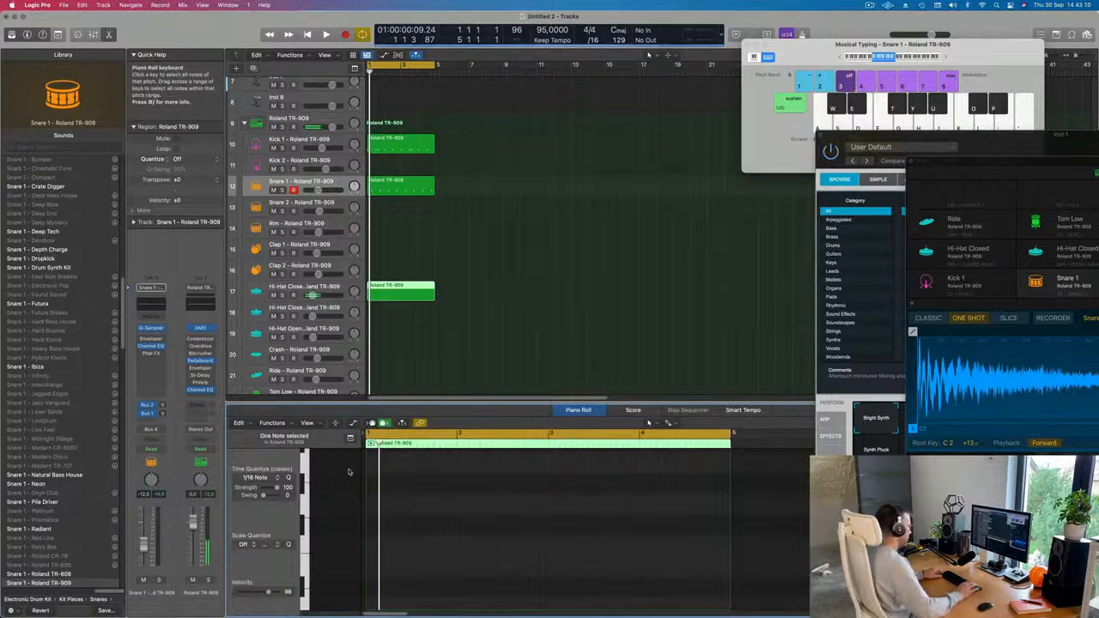
scroll(465, 521, up, 8)
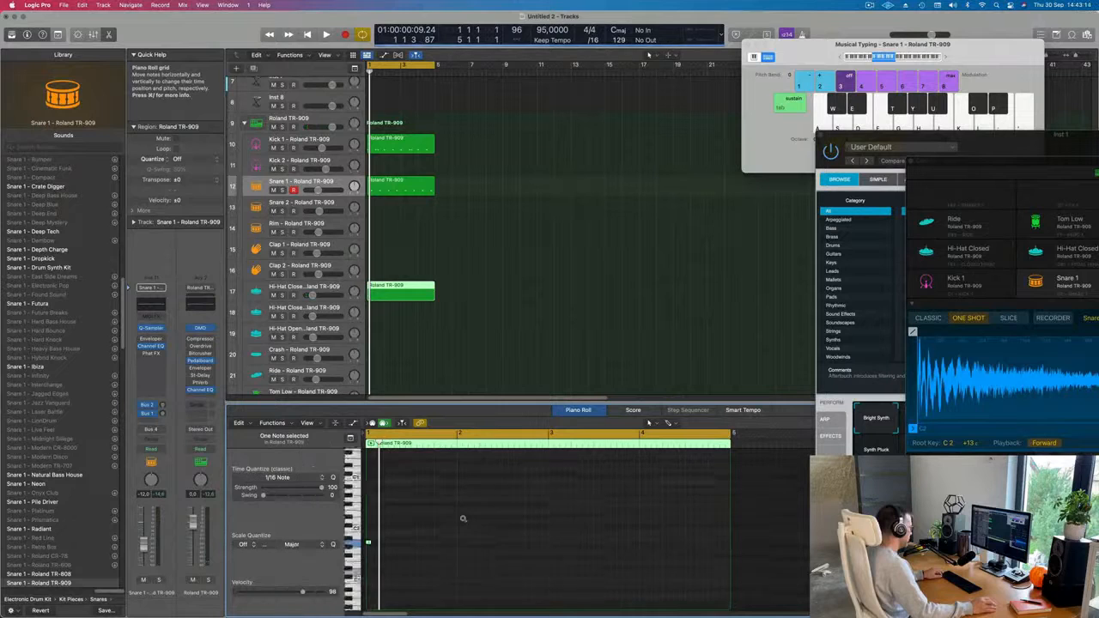
key(space)
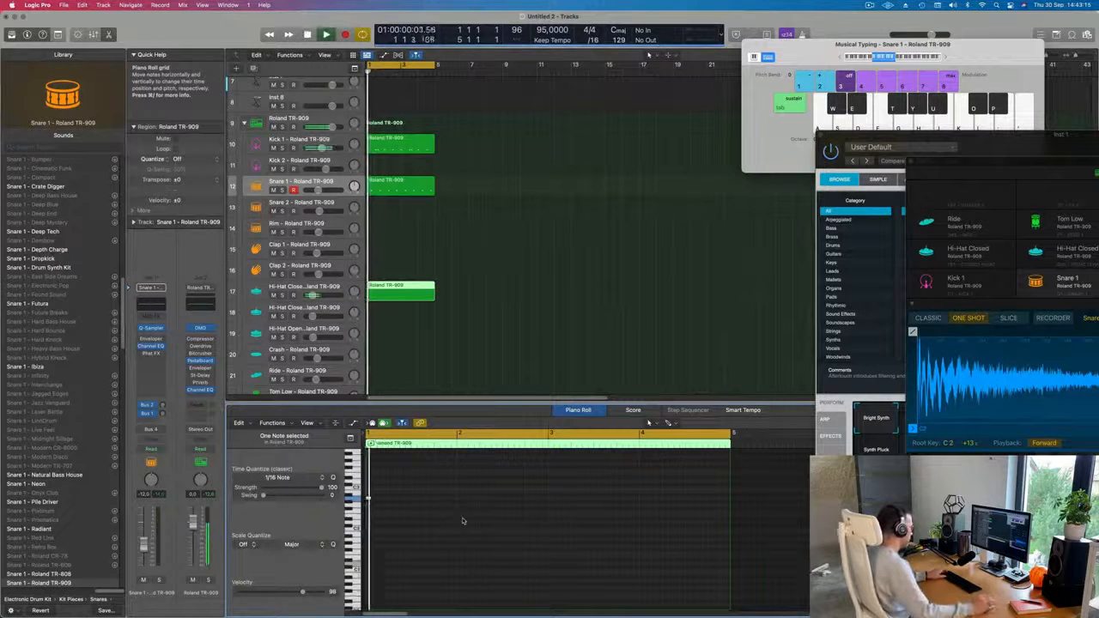
key(space)
Move the hi-hat note to the first offbeat of bar 1 and copy it onto the bar's other three offbeats.
key(super+Right)
mouse_move(409, 489)
mouse_down()
mouse_move(365, 508)
mouse_move(389, 499)
mouse_up()
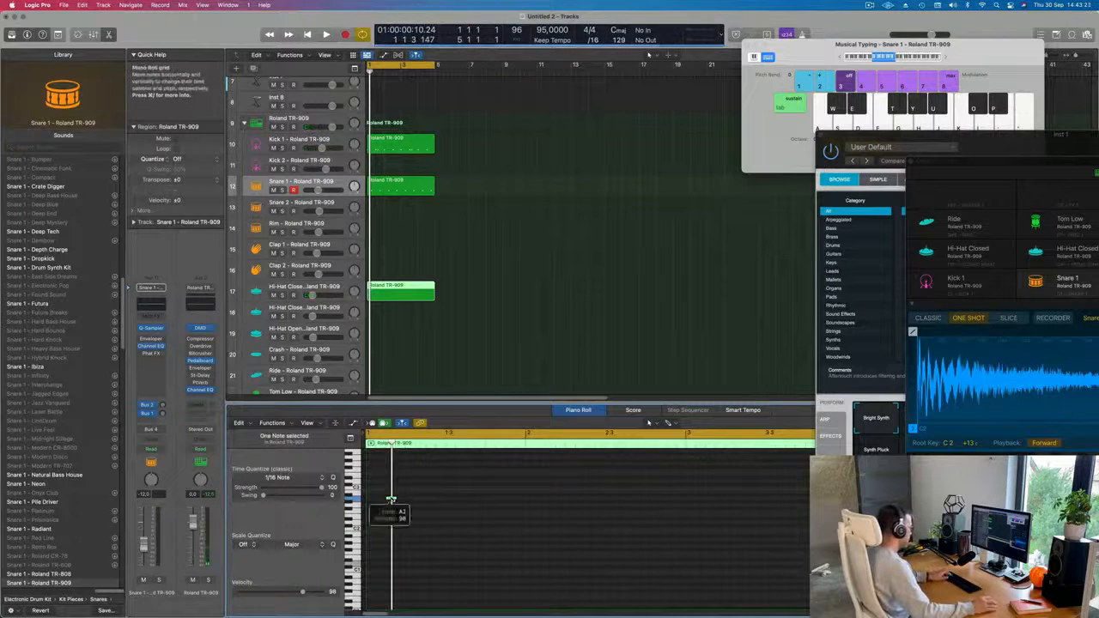
key(space)
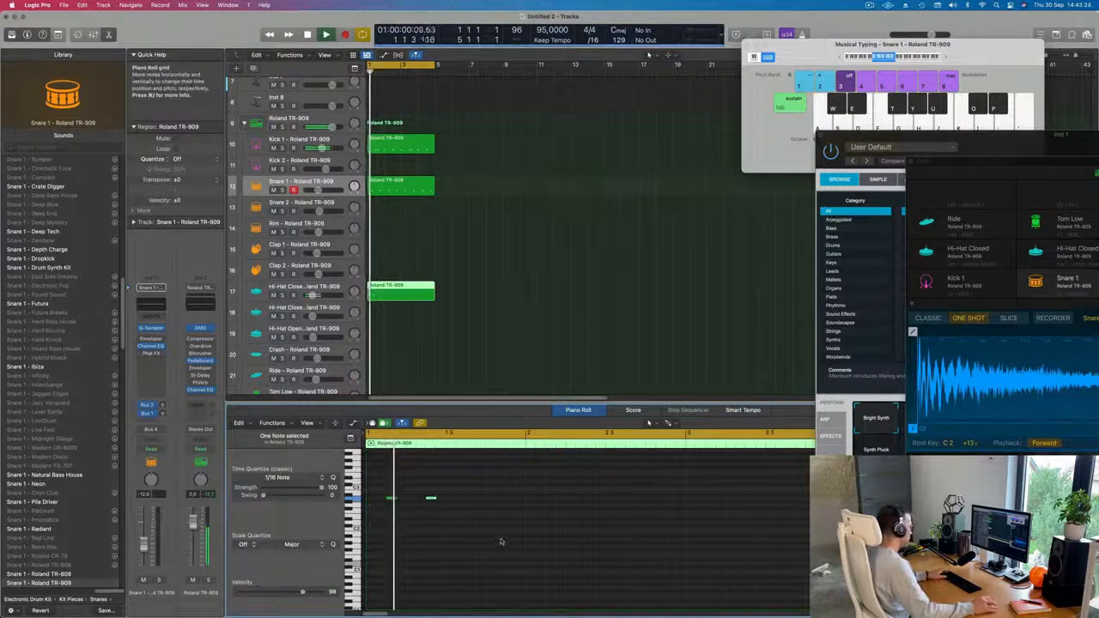
drag(387, 506, 446, 512)
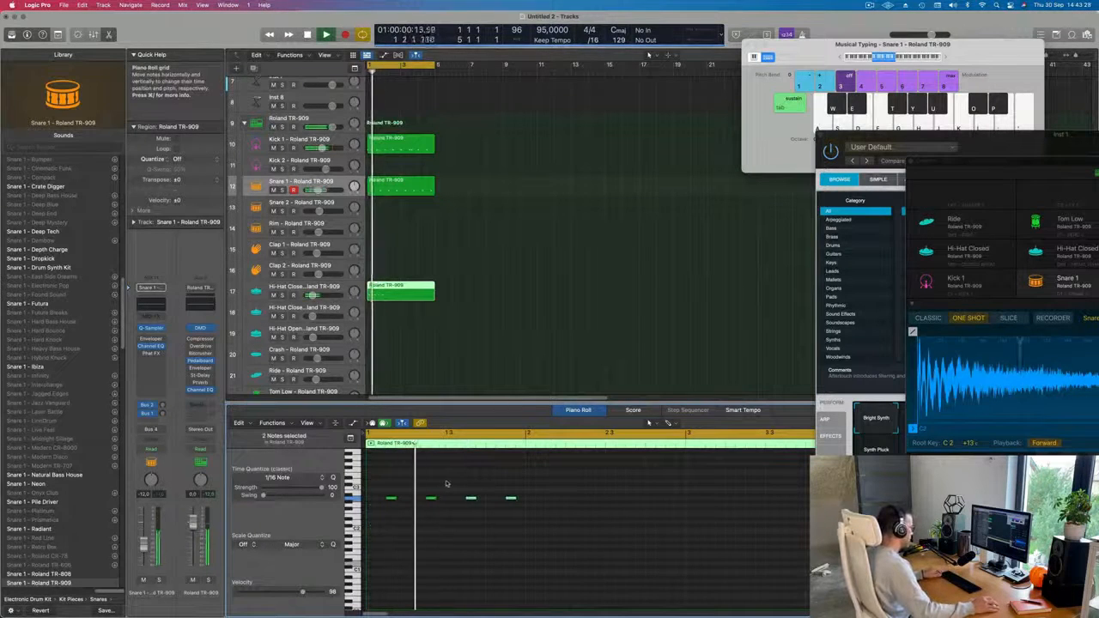
scroll(443, 485, left, 5)
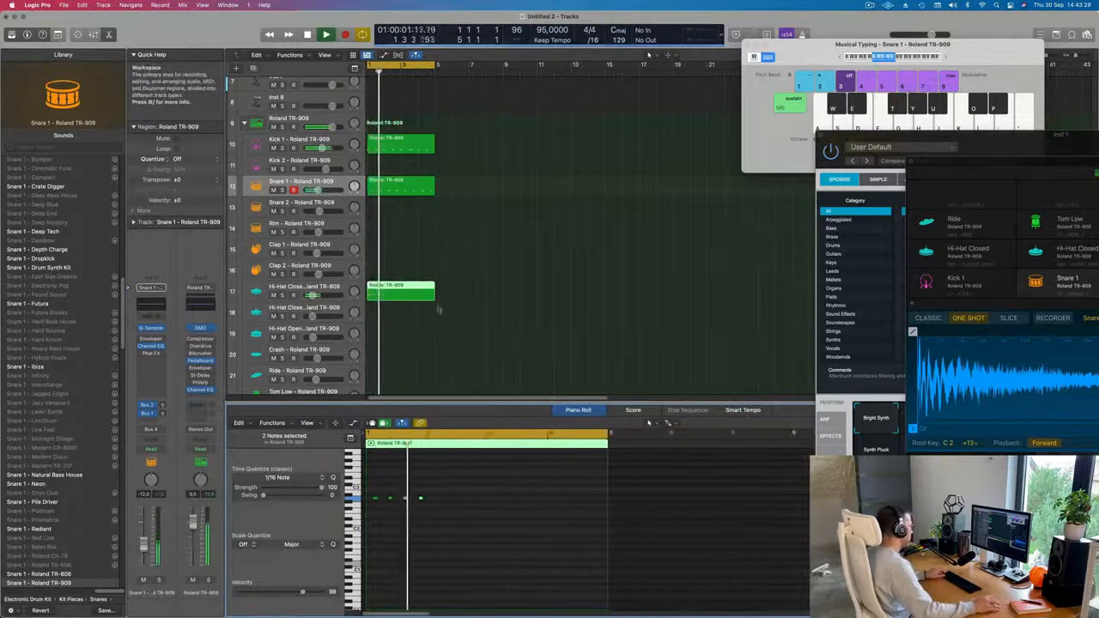
Cut the Hi-Hat Closed region down to its first bar and repeat it three times to fill four bars.
super+double_click(384, 291)
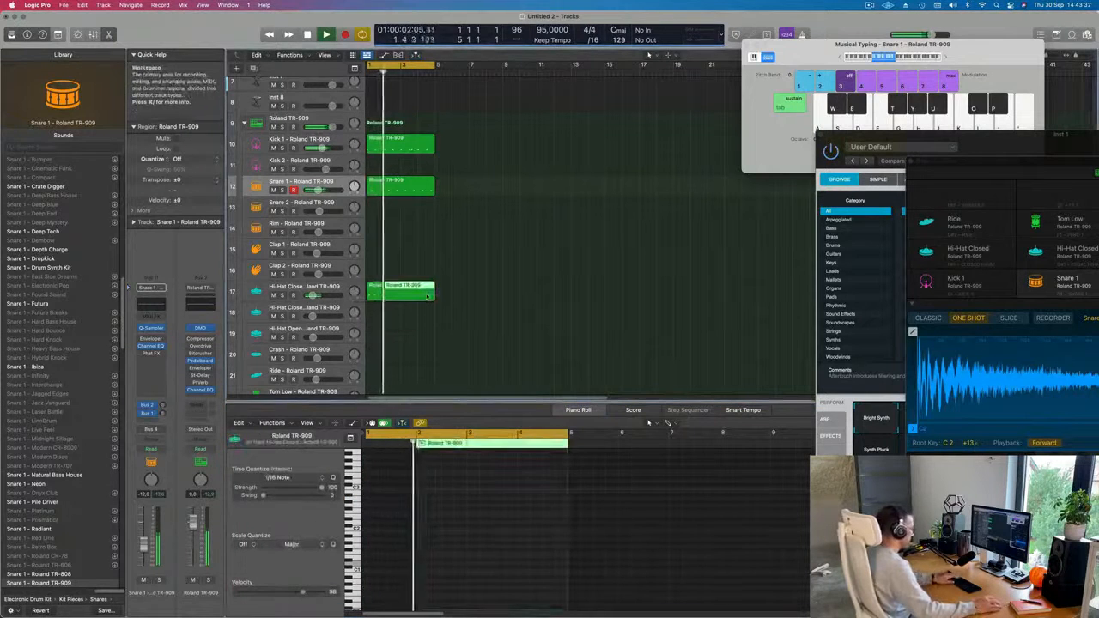
key(Delete)
key(super+r)
key(super+r)
key(super+r)
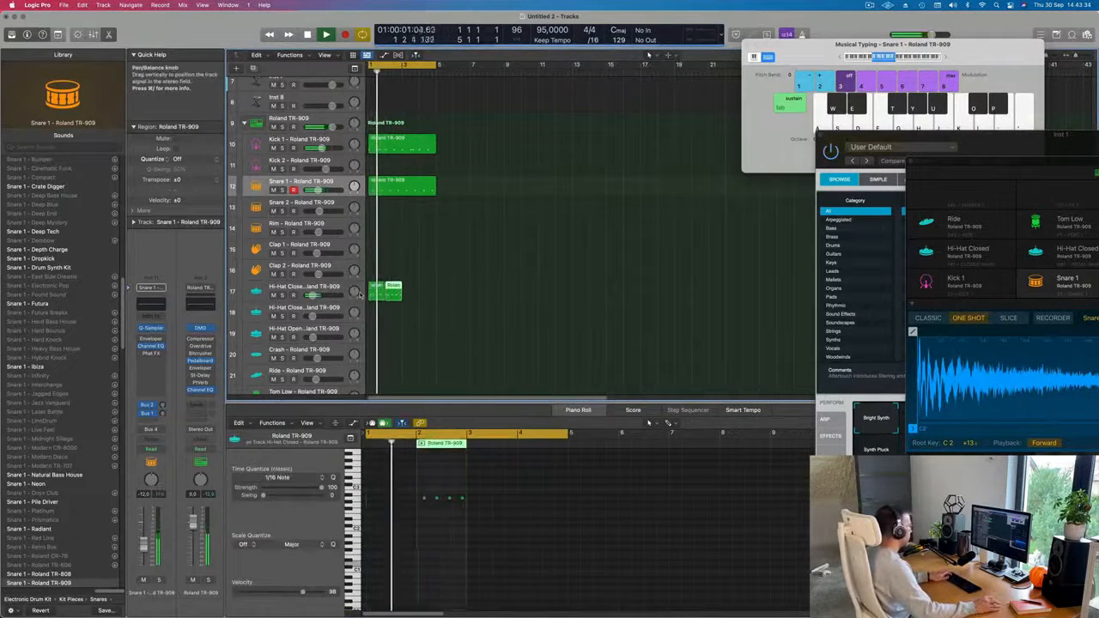
Copy the first Hi-Hat Closed region onto the Tom Low track at bar 1 and delete all its notes except the last.
scroll(402, 344, down, 3)
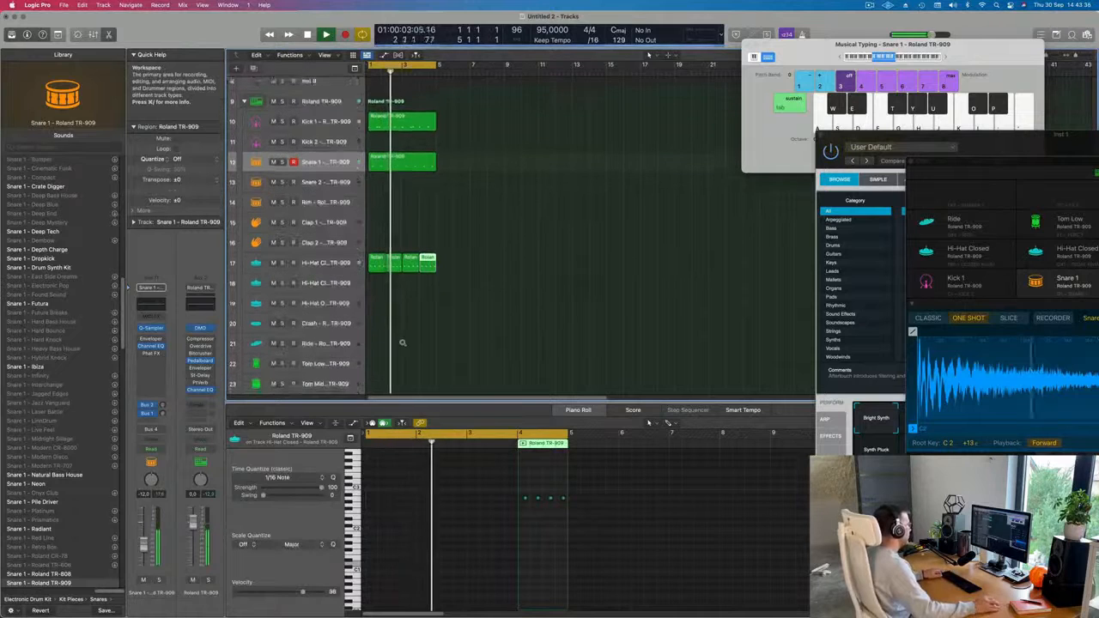
scroll(410, 309, up, 2)
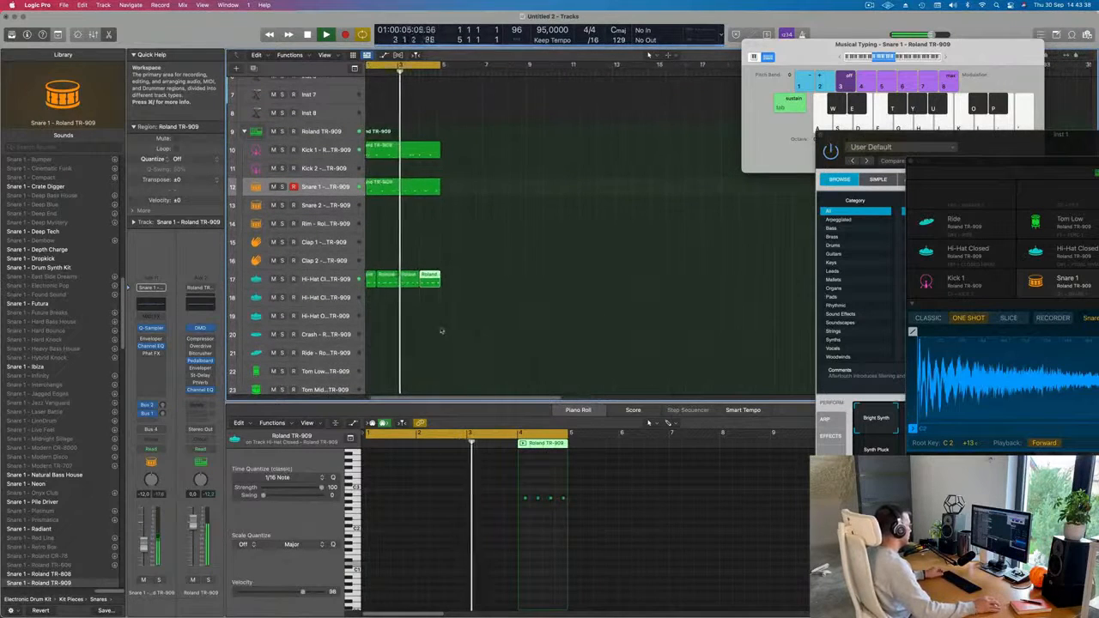
scroll(442, 331, down, 4)
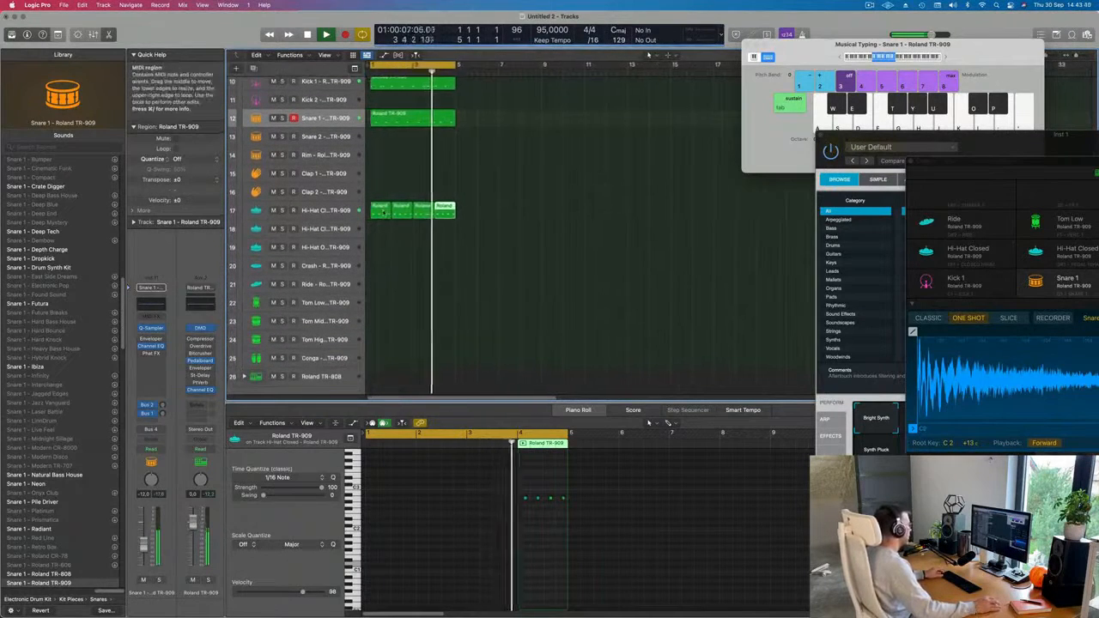
drag(379, 208, 376, 311)
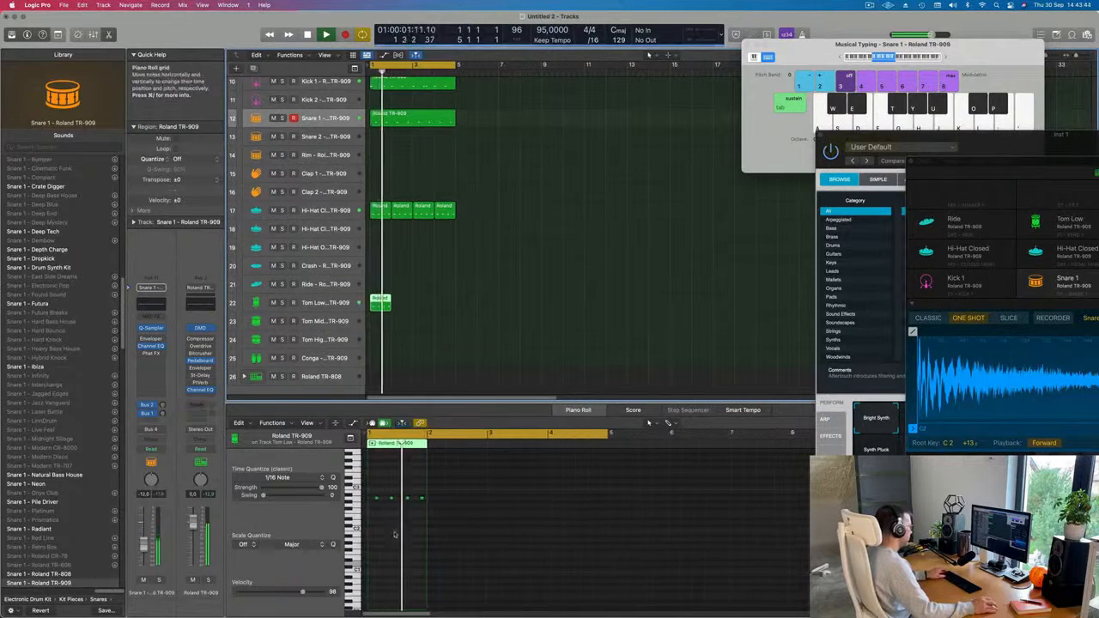
scroll(373, 491, up, 5)
drag(380, 486, 503, 527)
key(Delete)
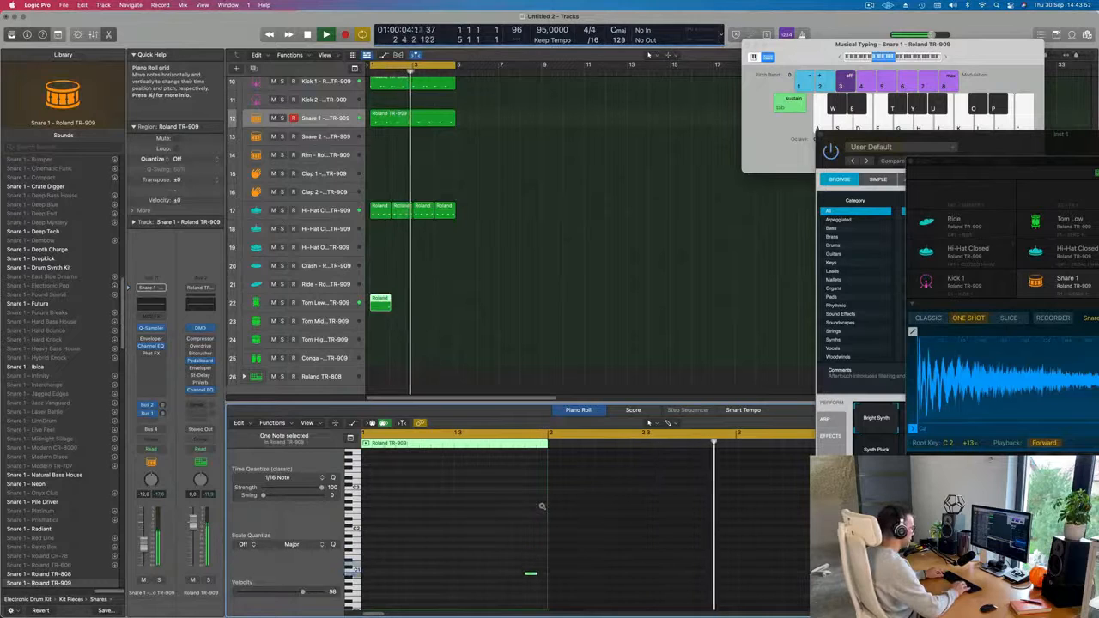
Transpose the remaining Tom Low note well below C1 and repeat the one-bar region up to the end of bar 4.
key(alt+Up)
key(alt+Up)
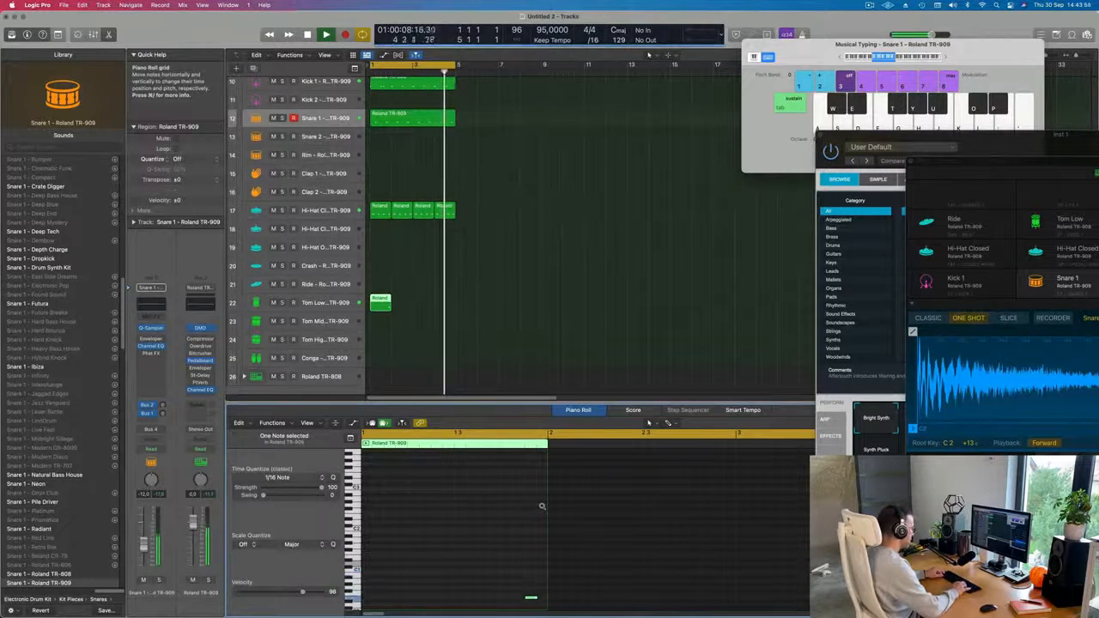
key(super+Left)
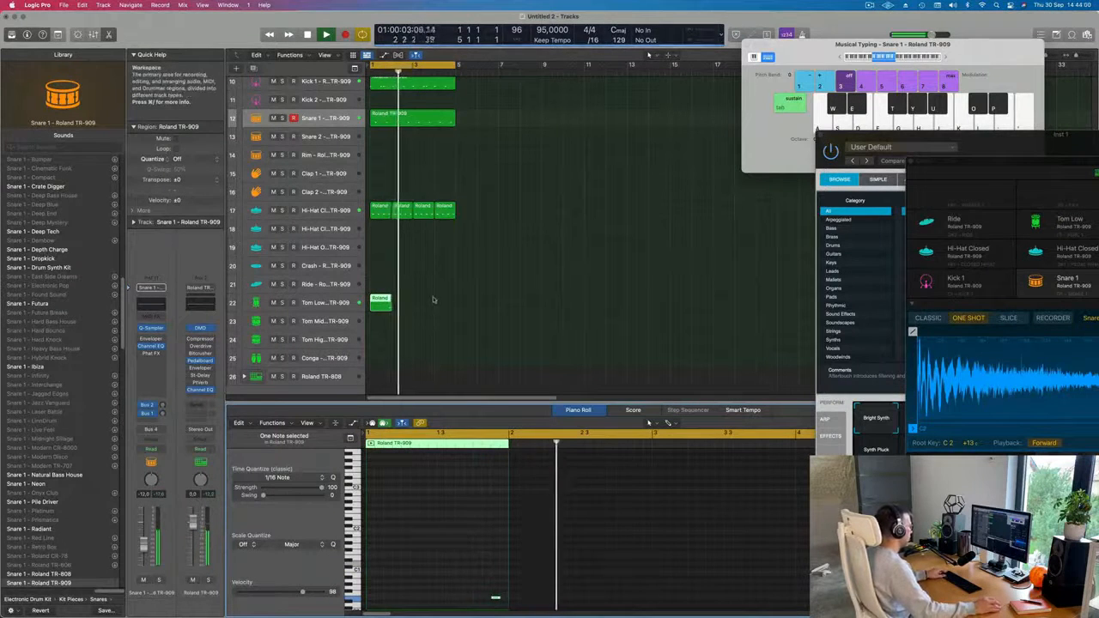
key(super+r)
key(super+r)
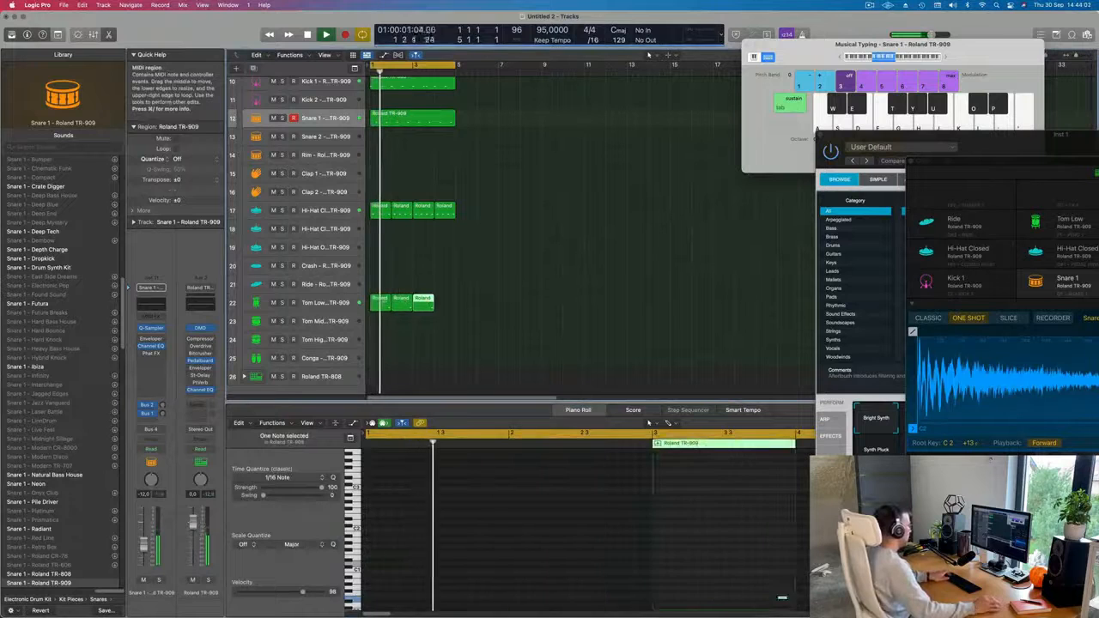
Select the Inst 1 track above the drum tracks and enlarge its individual track height.
scroll(412, 104, up, 8)
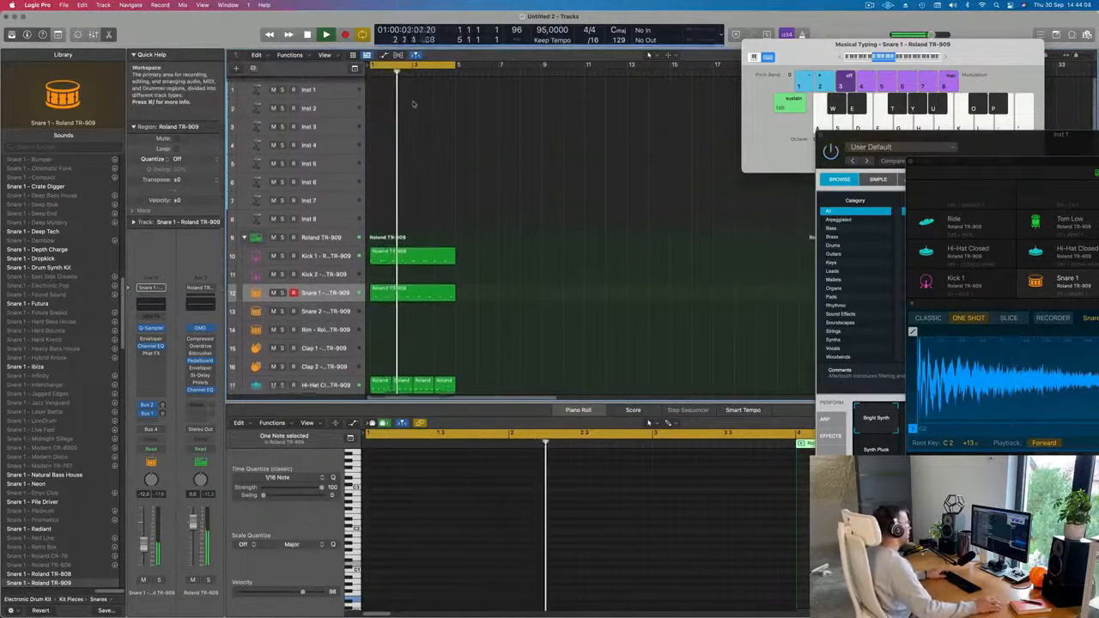
click(322, 89)
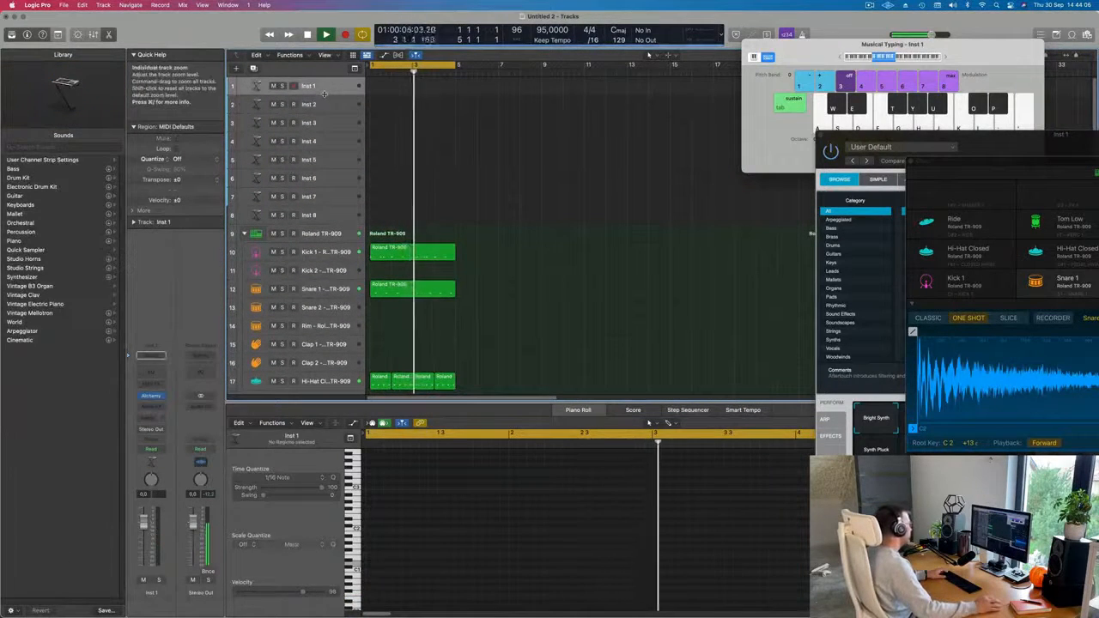
drag(325, 95, 325, 136)
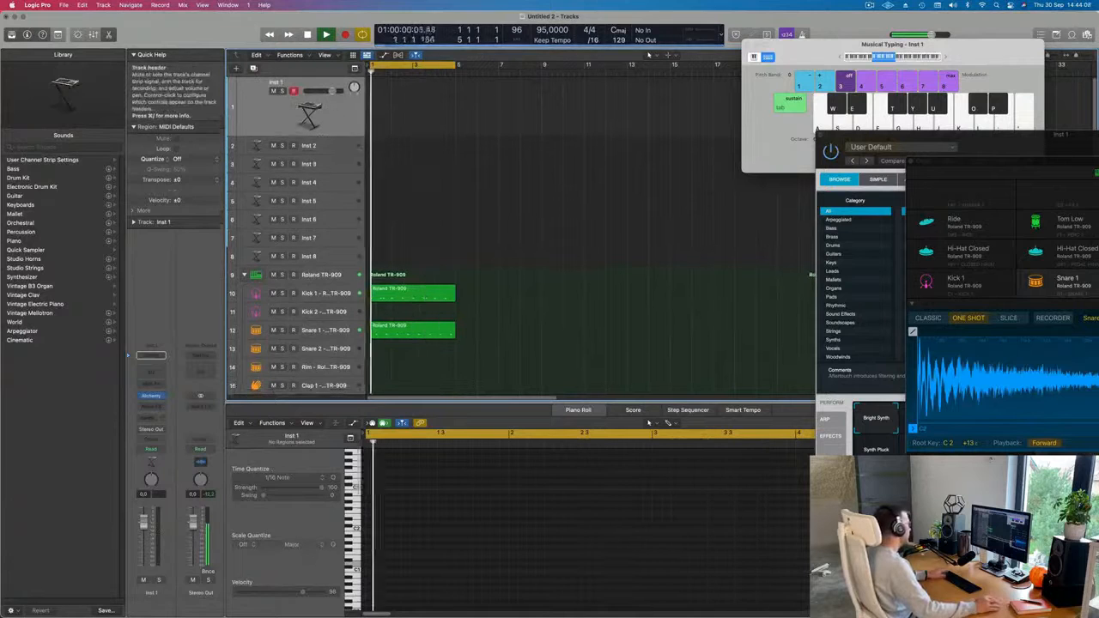
click(164, 396)
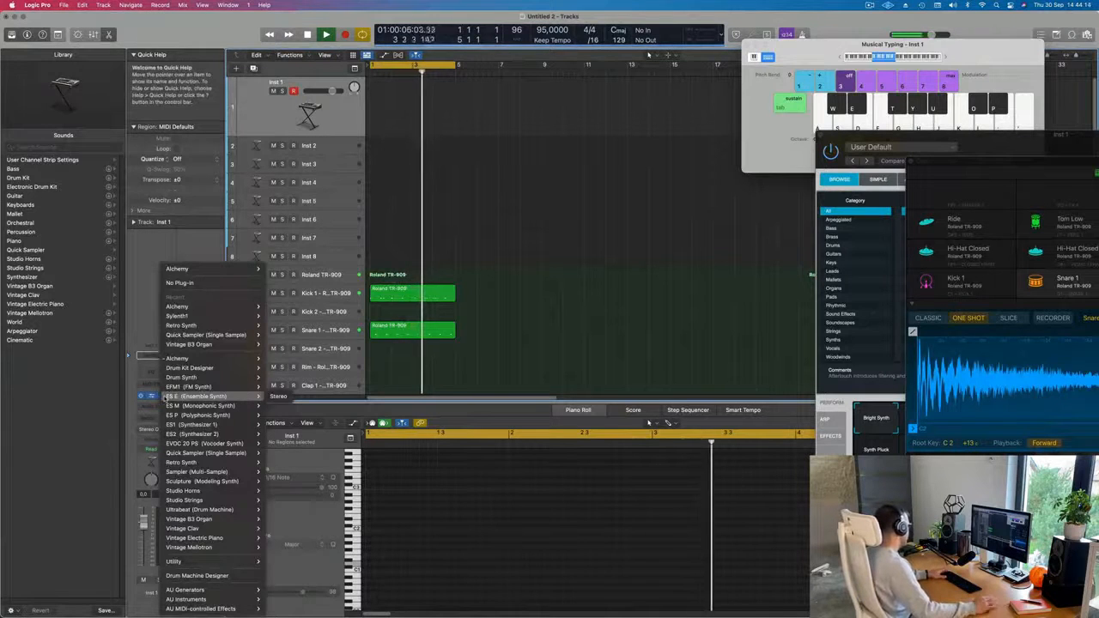
mouse_move(194, 600)
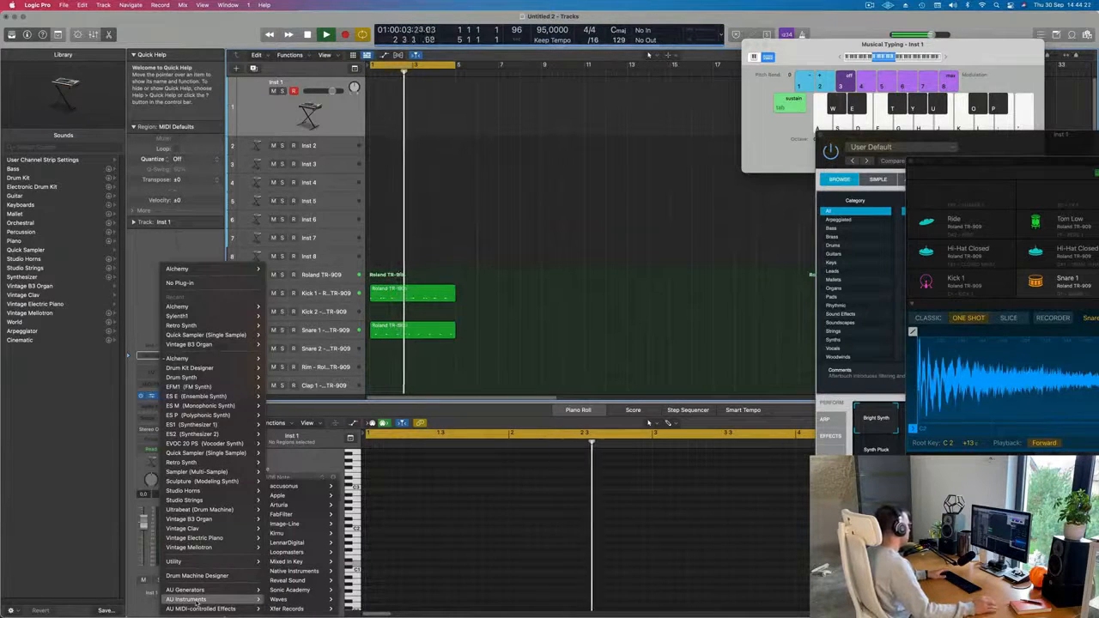
click(133, 296)
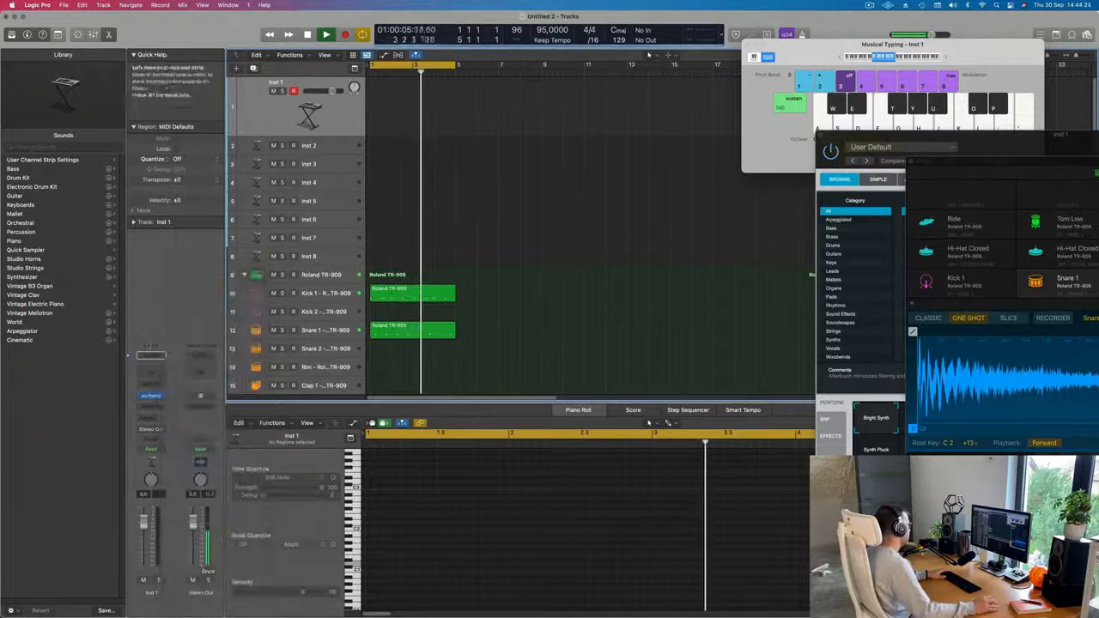
Replace the Alchemy instrument on the Inst 1 track with Arturia's Modular V in stereo.
click(163, 396)
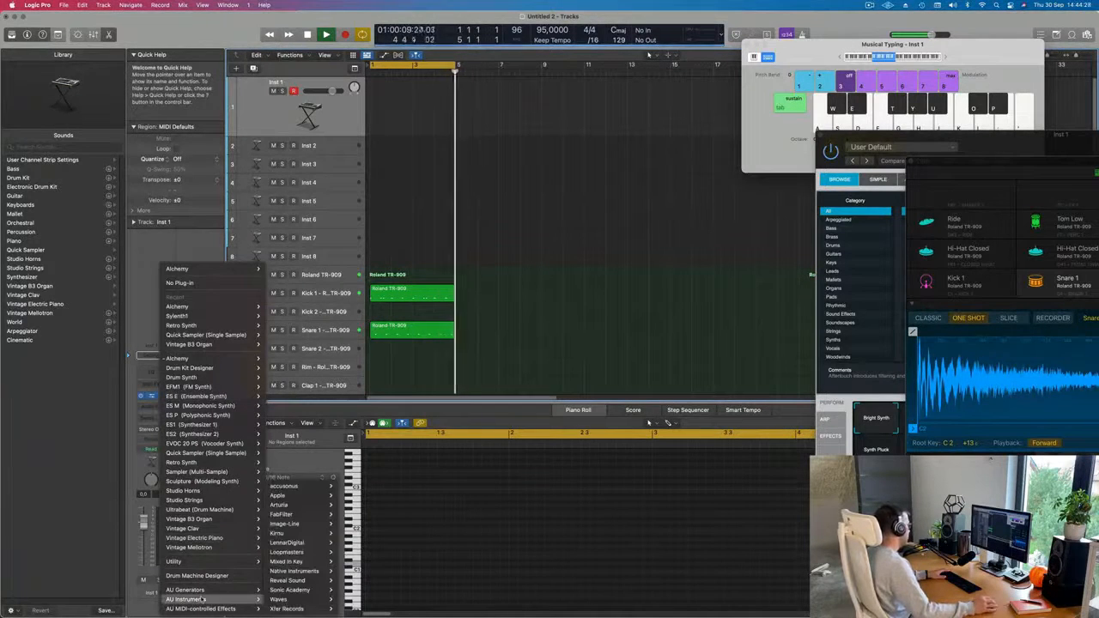
mouse_move(273, 598)
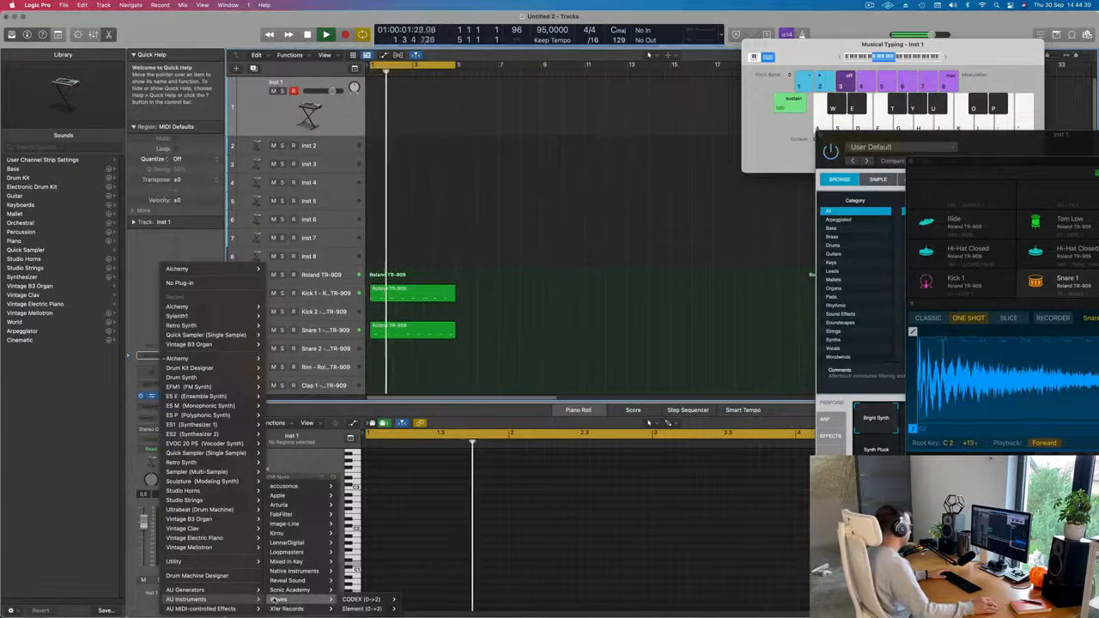
mouse_move(279, 505)
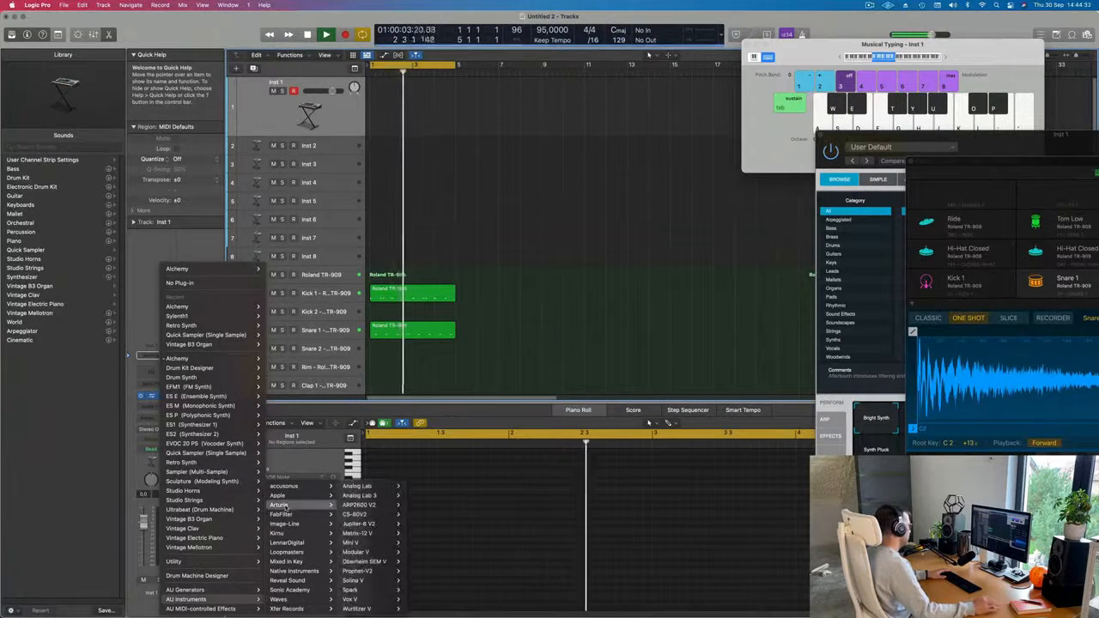
mouse_move(365, 515)
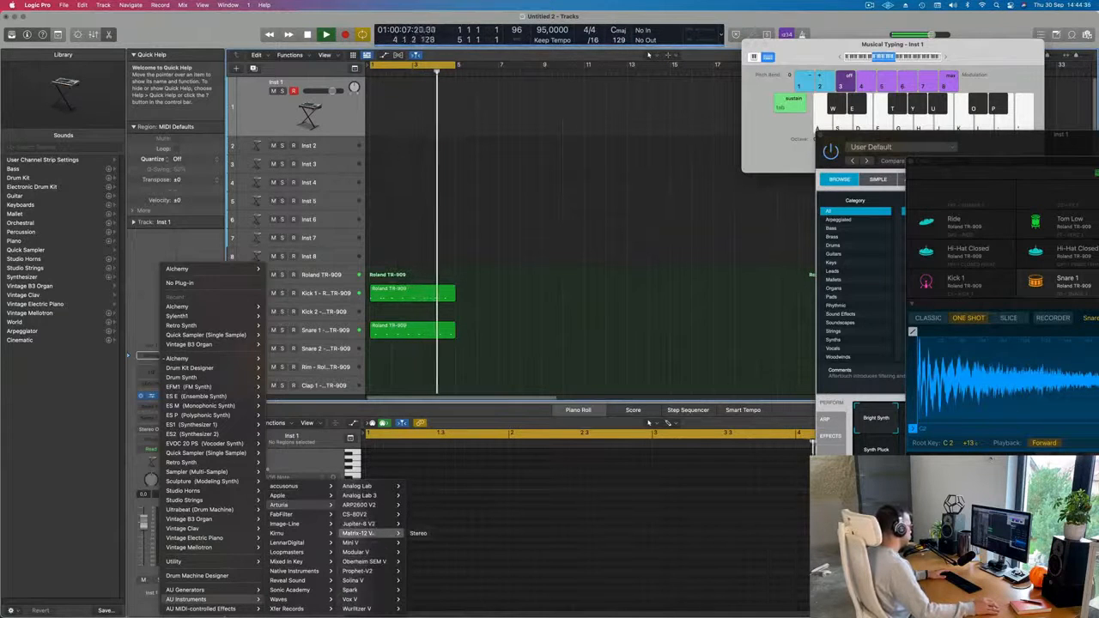
mouse_move(379, 561)
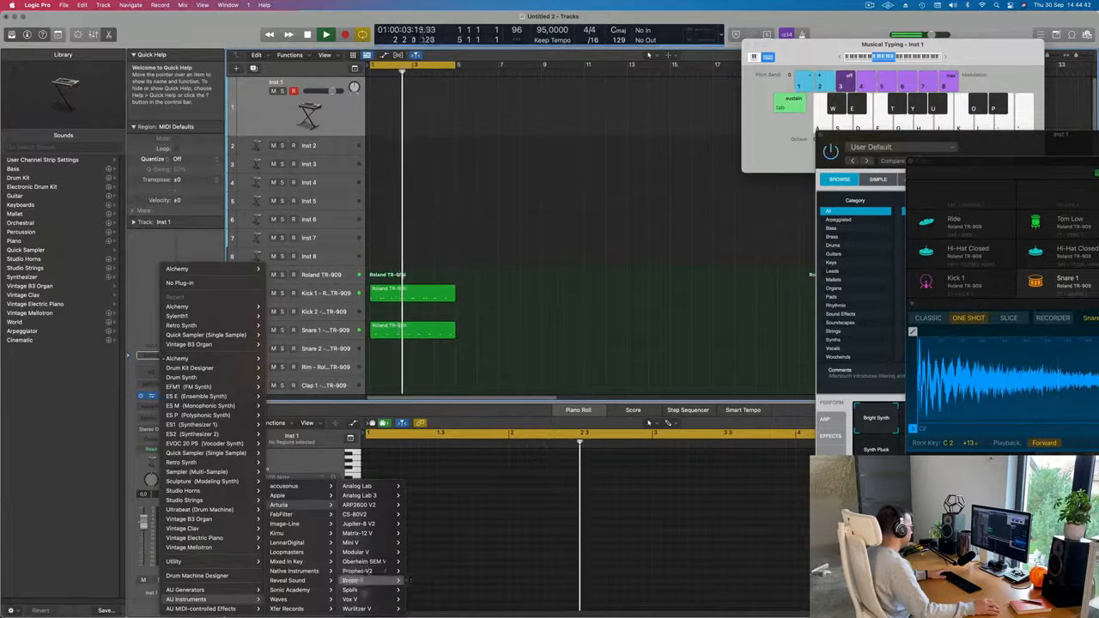
click(419, 553)
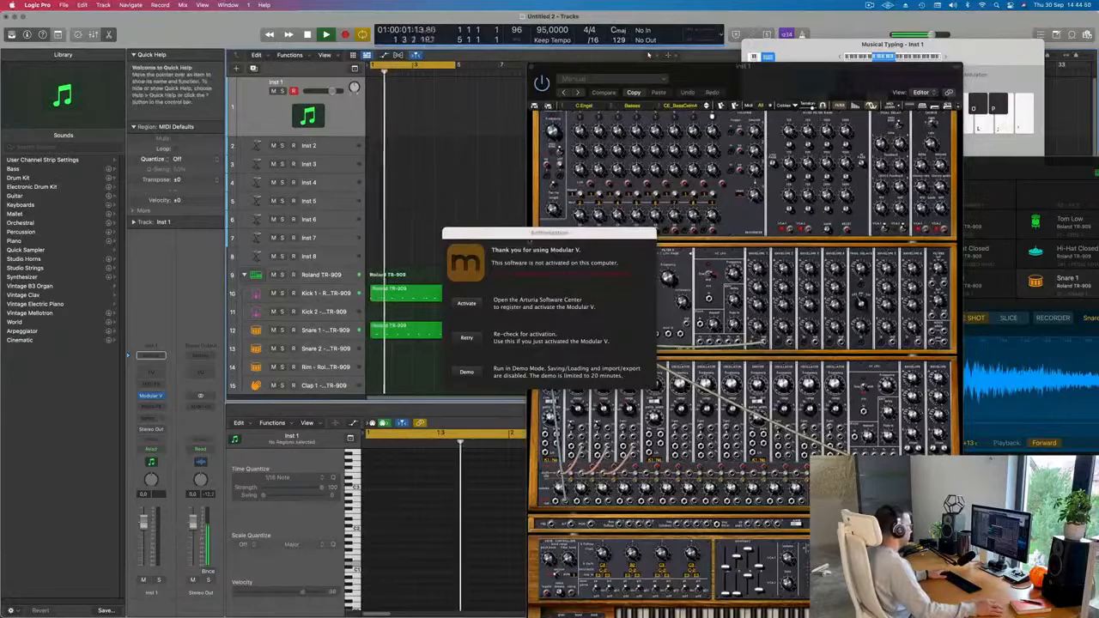
Try to re-check the Modular V activation and start activating it from the authorization dialog.
drag(540, 233, 486, 228)
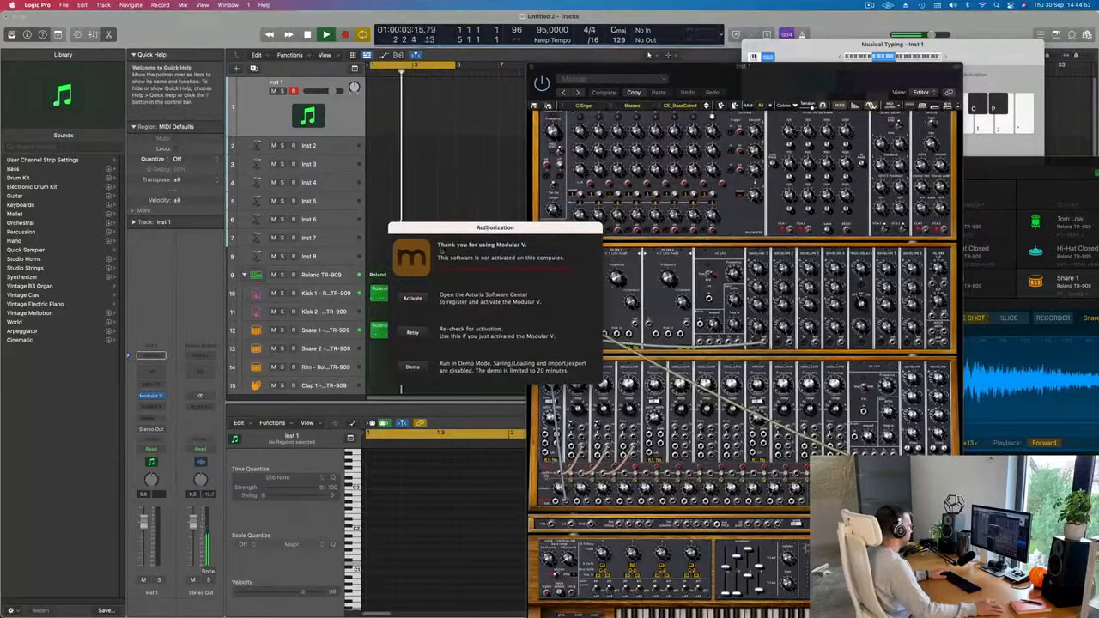
click(415, 335)
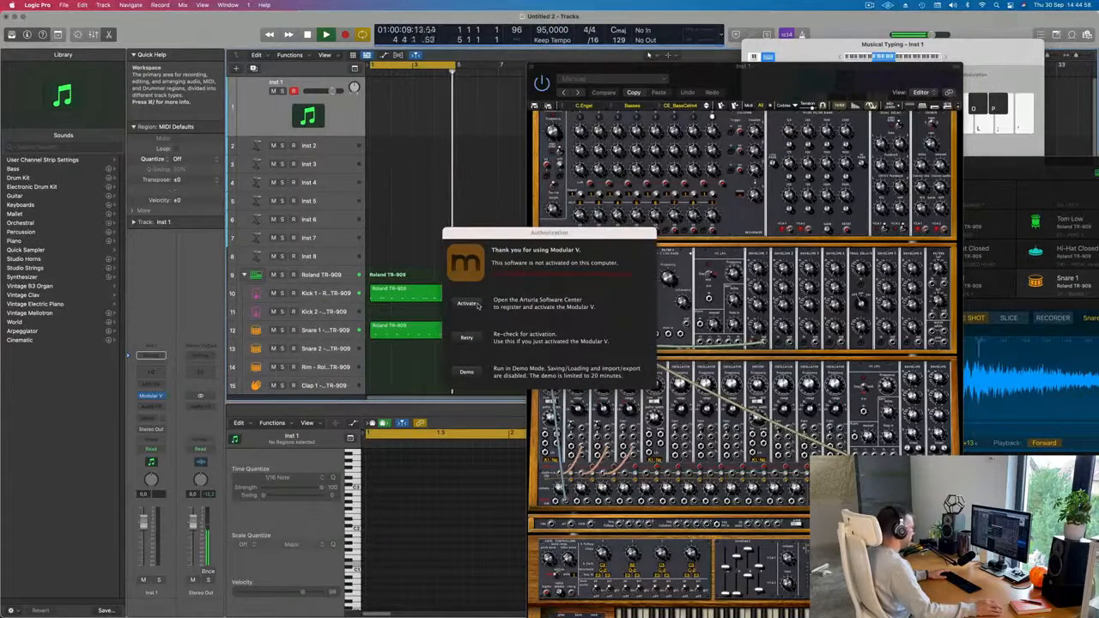
key(space)
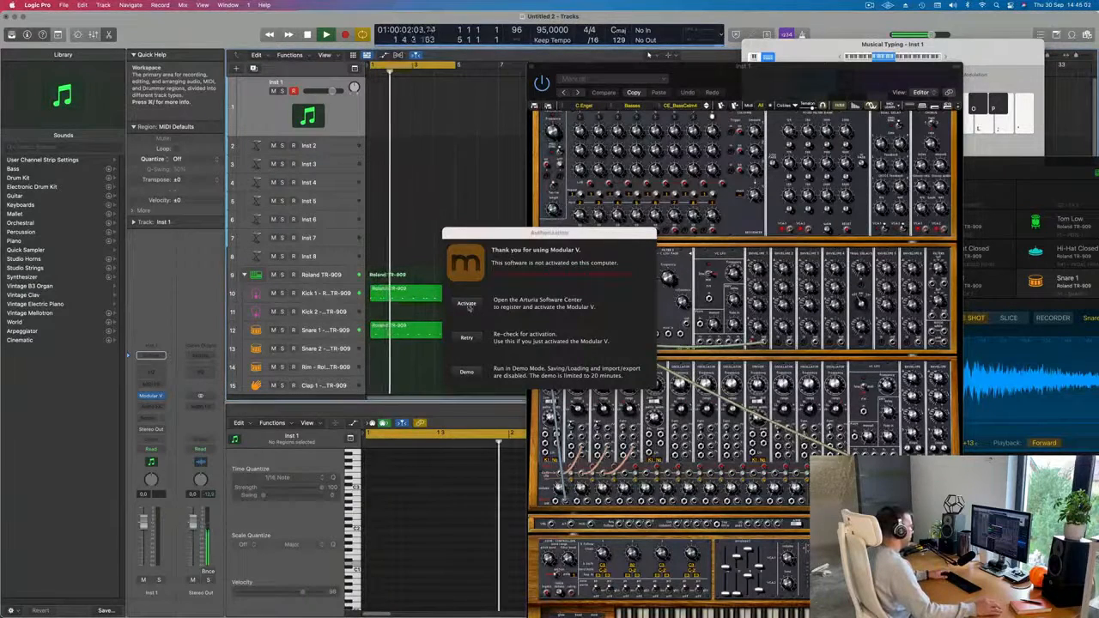
click(466, 306)
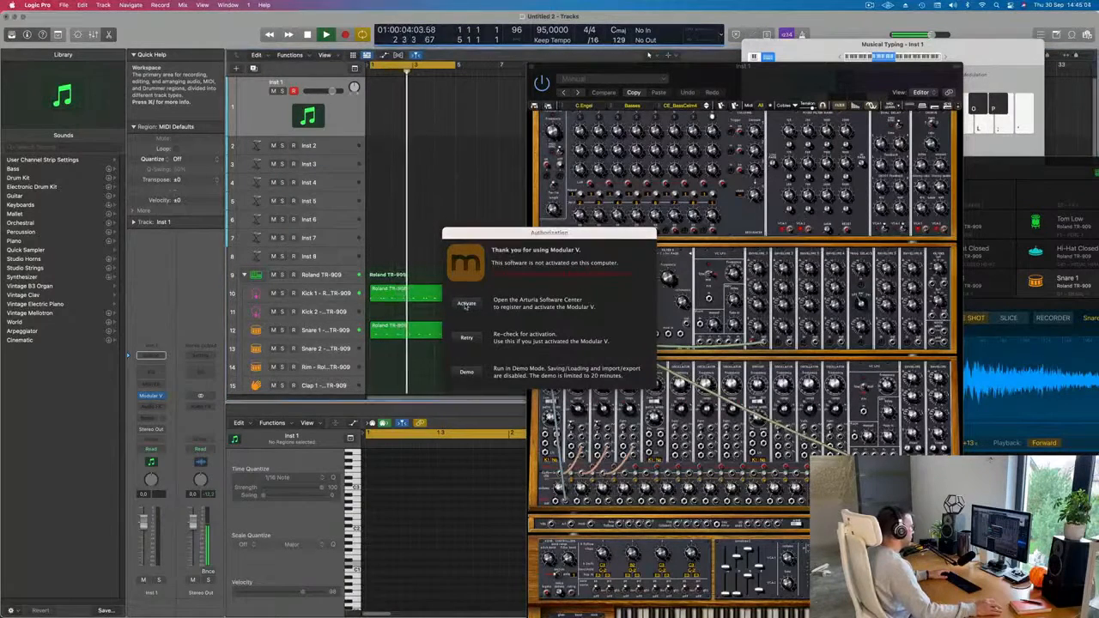
Move the authorization dialog out of the way and reposition the Modular V window beside the Inst 1 channel strip.
drag(548, 235, 573, 235)
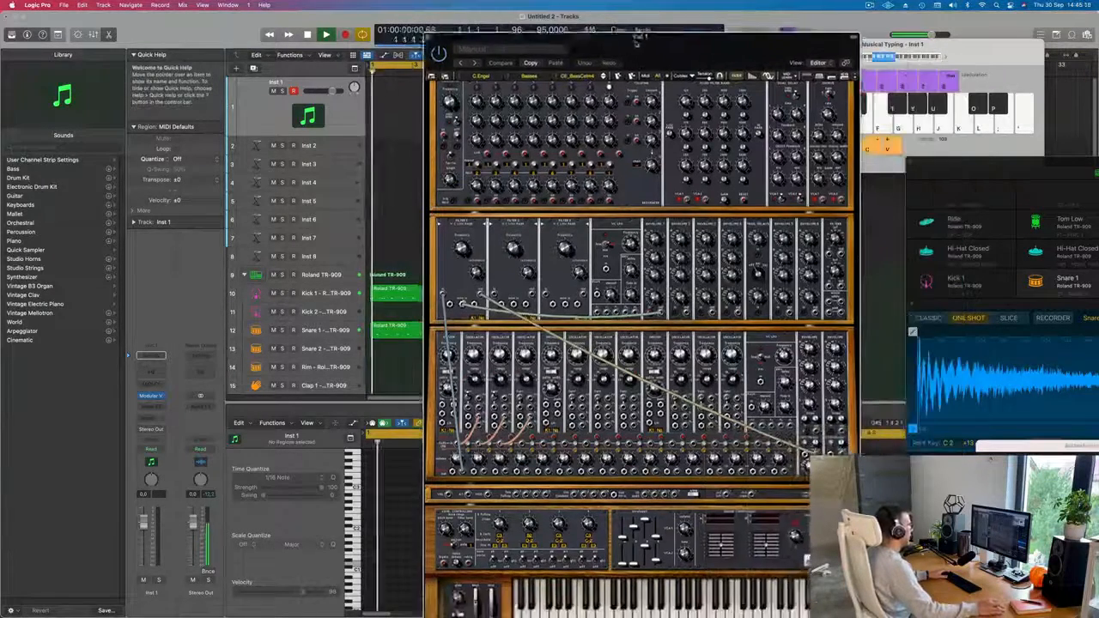
drag(636, 40, 601, 32)
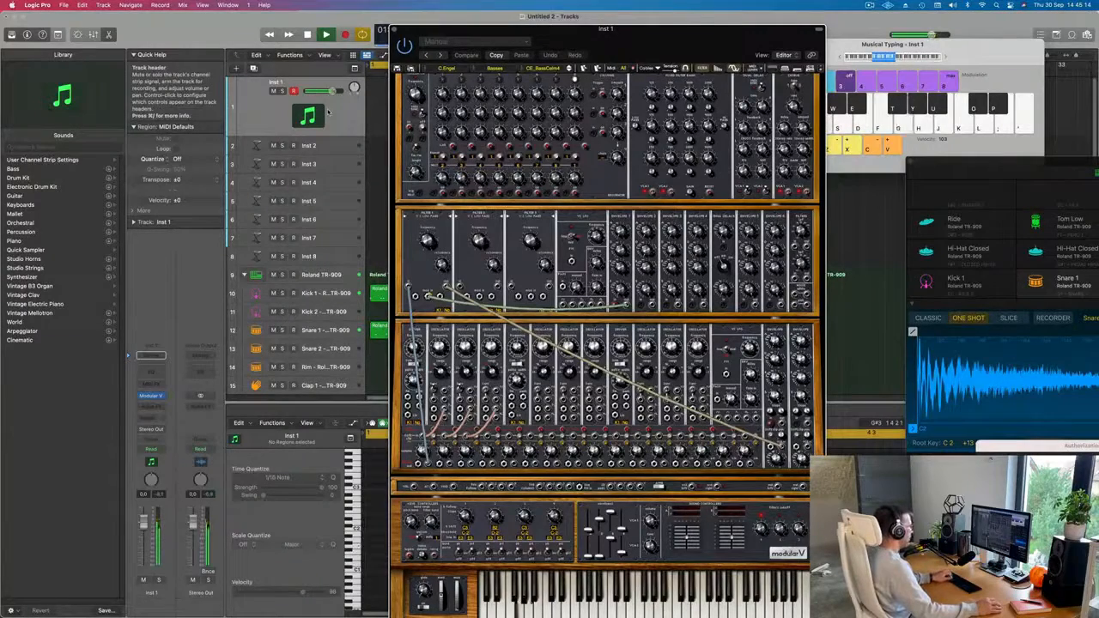
drag(664, 31, 557, 17)
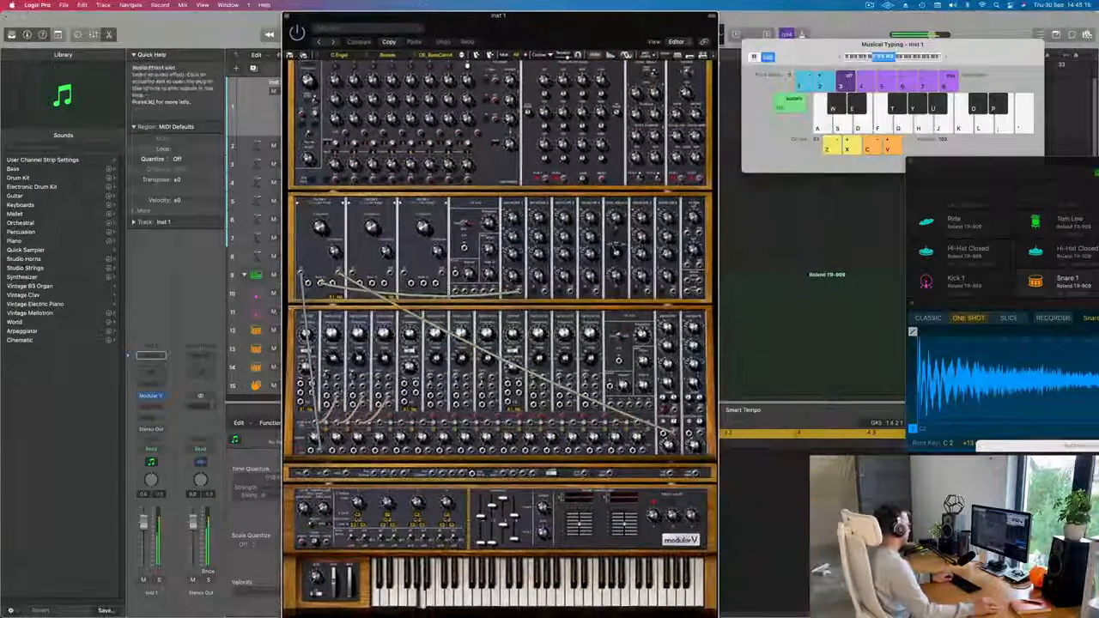
Lower the Inst 1 channel volume to about -14.2 dB and raise the Musical Typing octave to C2.
click(144, 537)
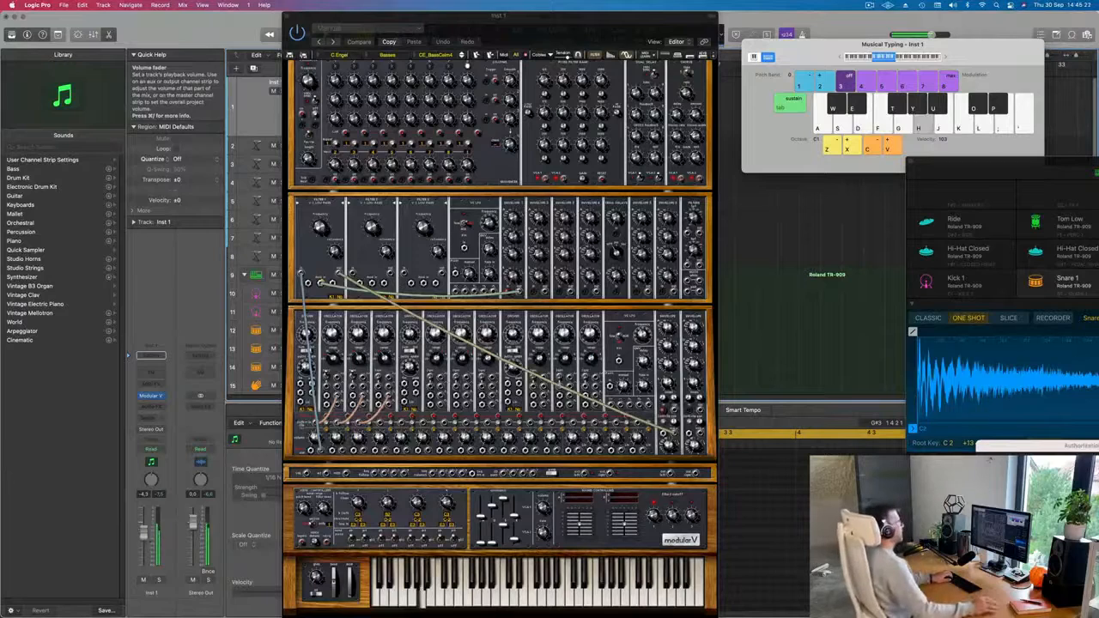
key(x)
key(x)
key(x)
key(x)
key(x)
key(x)
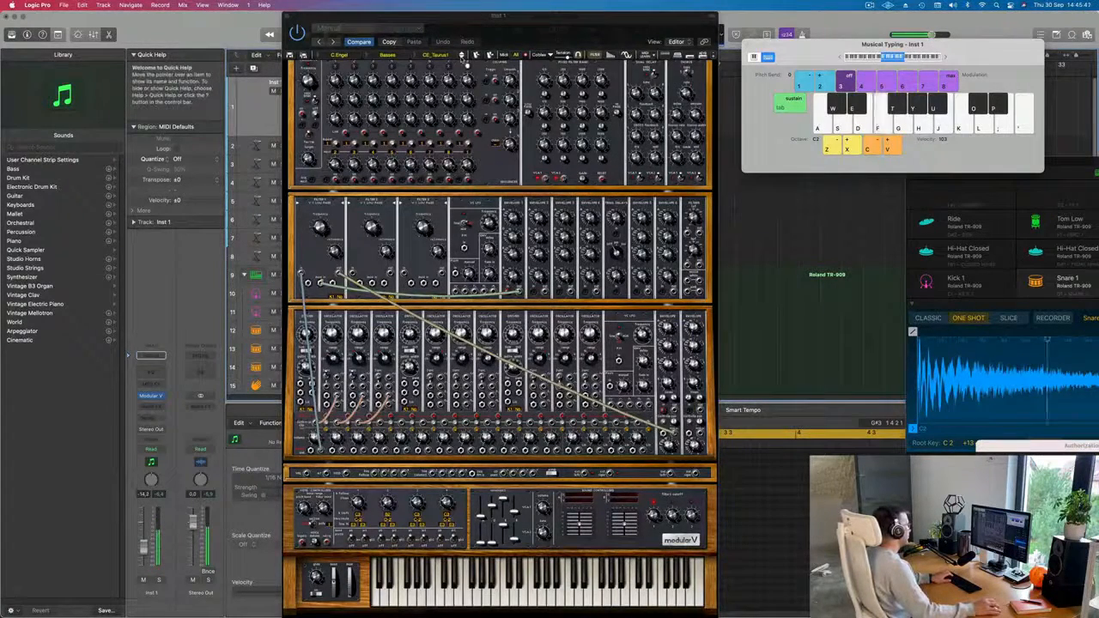
Move the Modular V window clear of the track headers and play a few test notes on the CE_Taurus1 bass preset.
drag(520, 19, 658, 17)
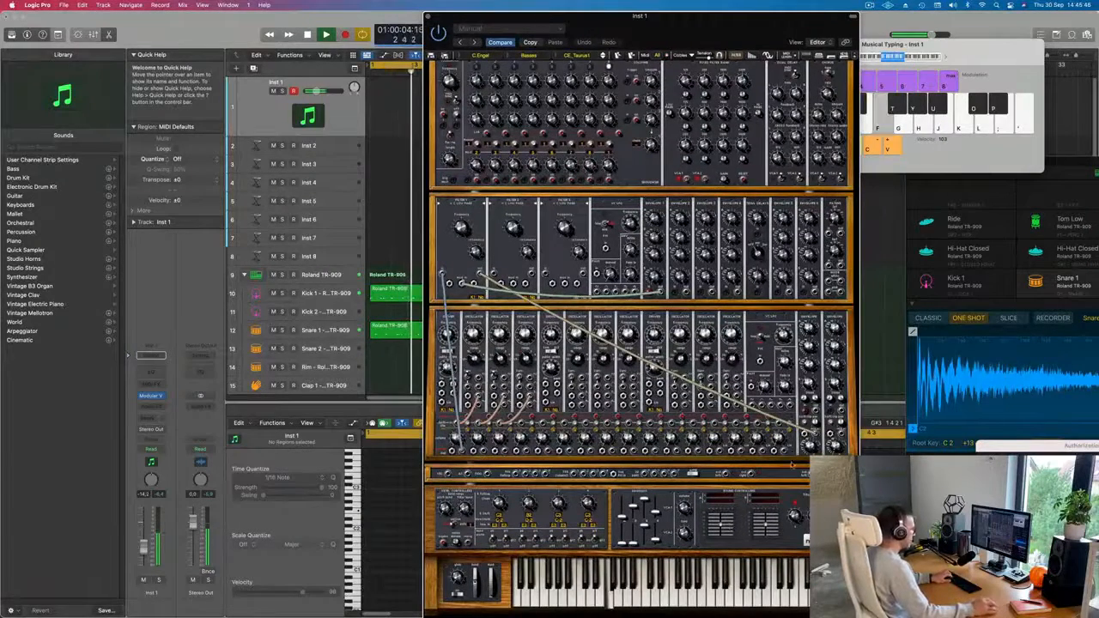
key(f)
key(g)
key(h)
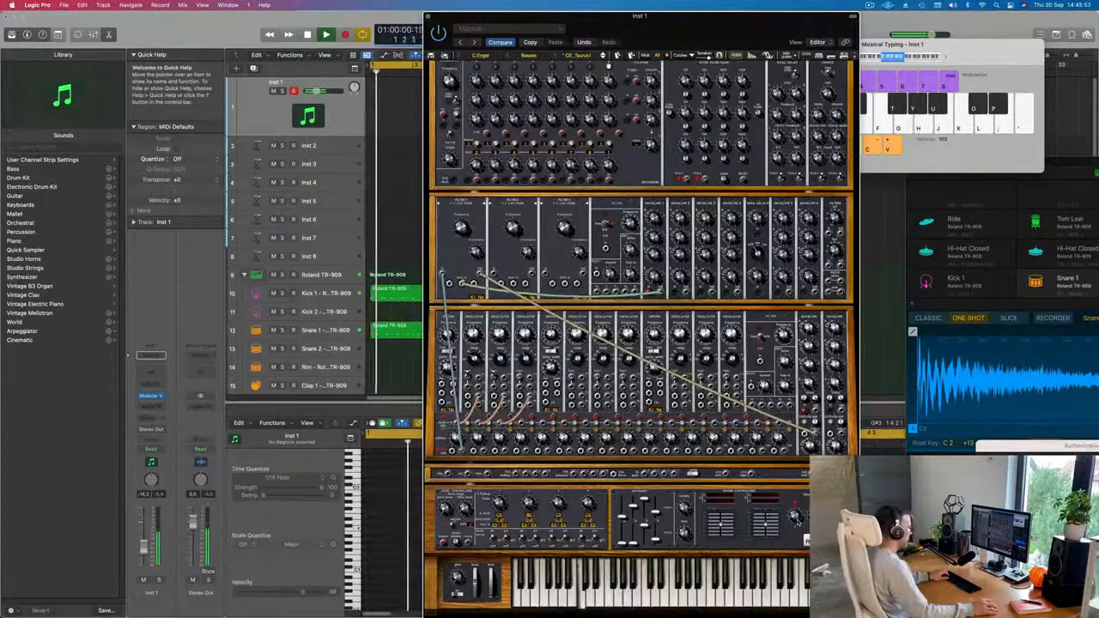
Bring the Musical Typing keyboard in front of the synth and try low notes, ending on octave C2.
drag(968, 59, 971, 74)
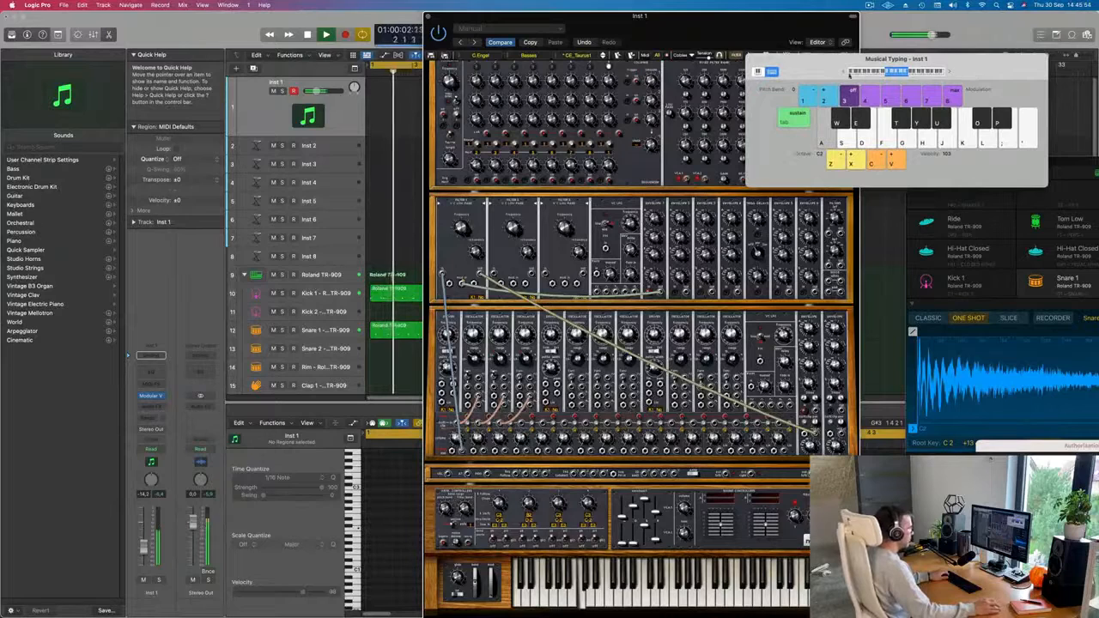
key(a)
key(a)
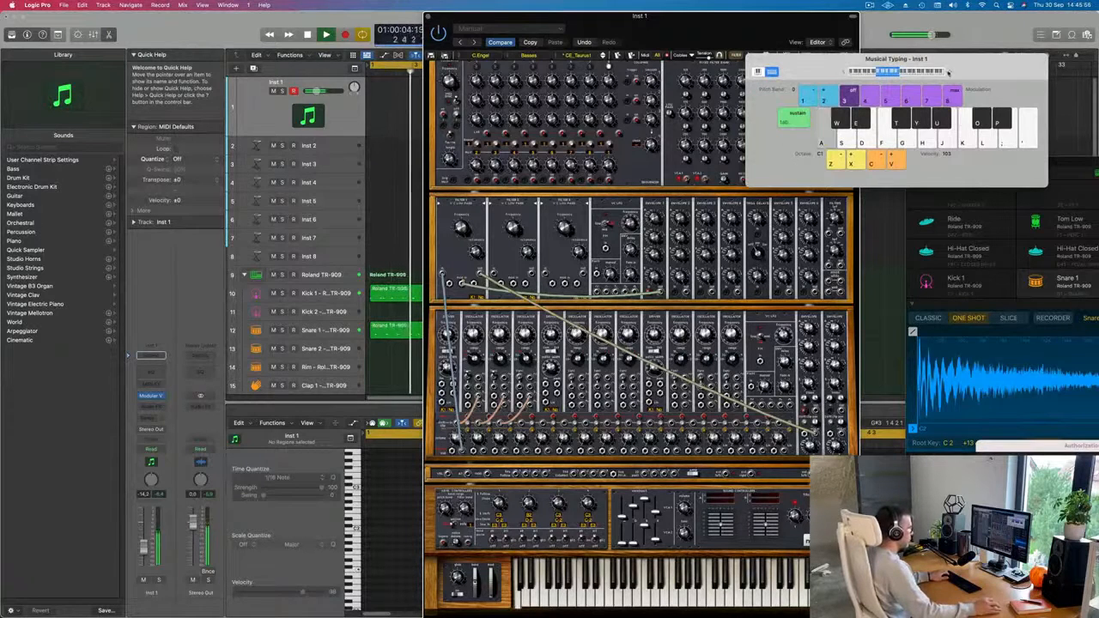
key(a)
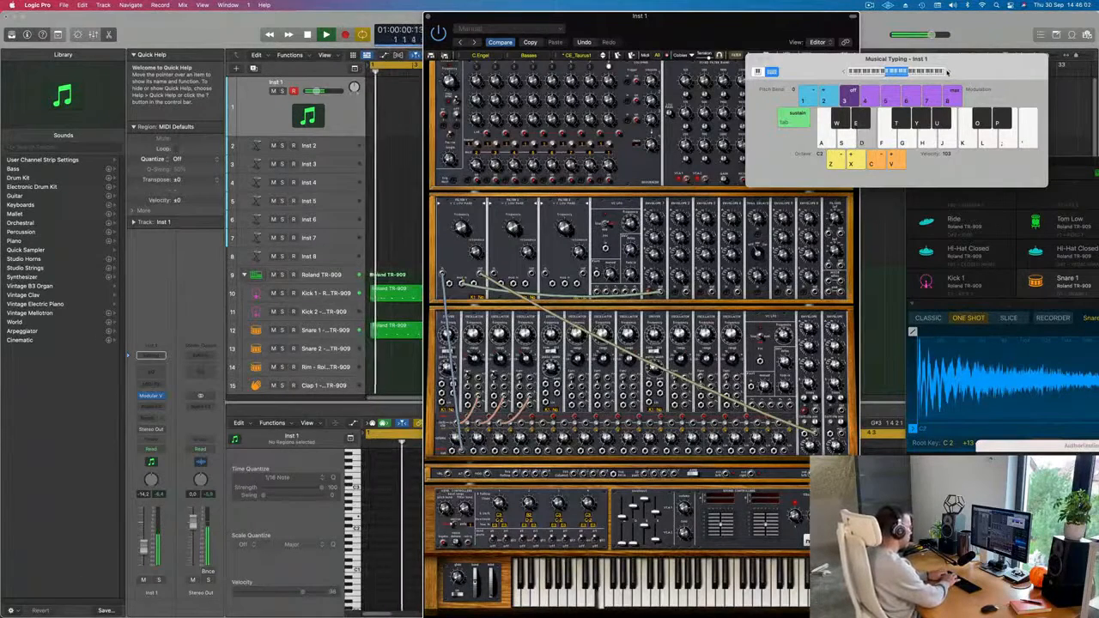
Try out bass melody ideas with the CE_Taurus1 preset over the looping drum beat.
key(j)
key(k)
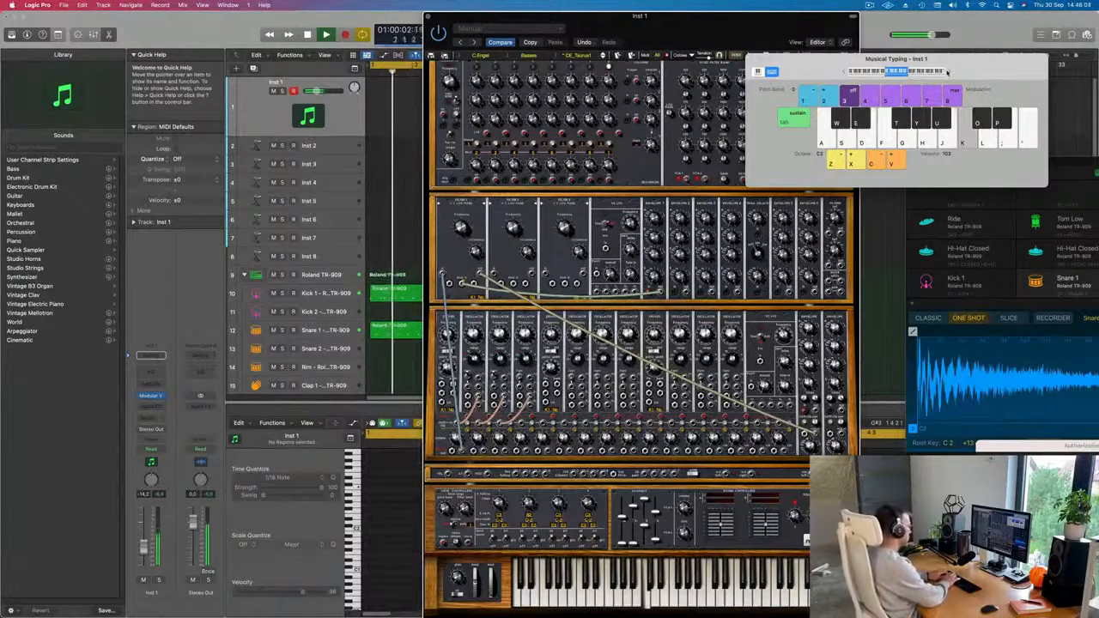
key(d)
key(g)
key(j)
key(h)
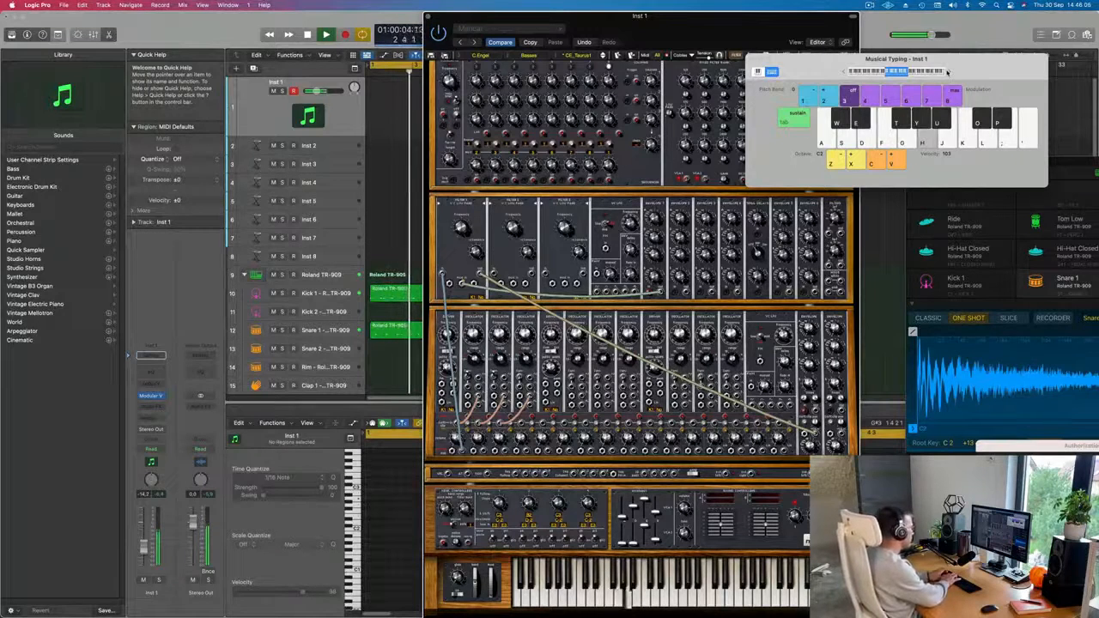
key(d)
key(s)
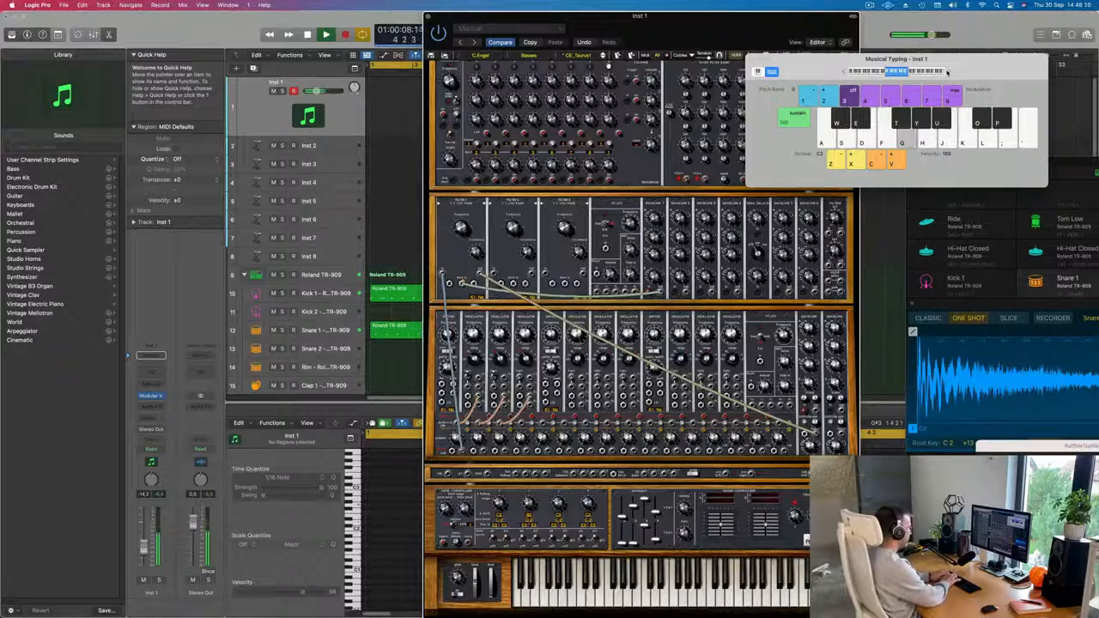
key(j)
key(h)
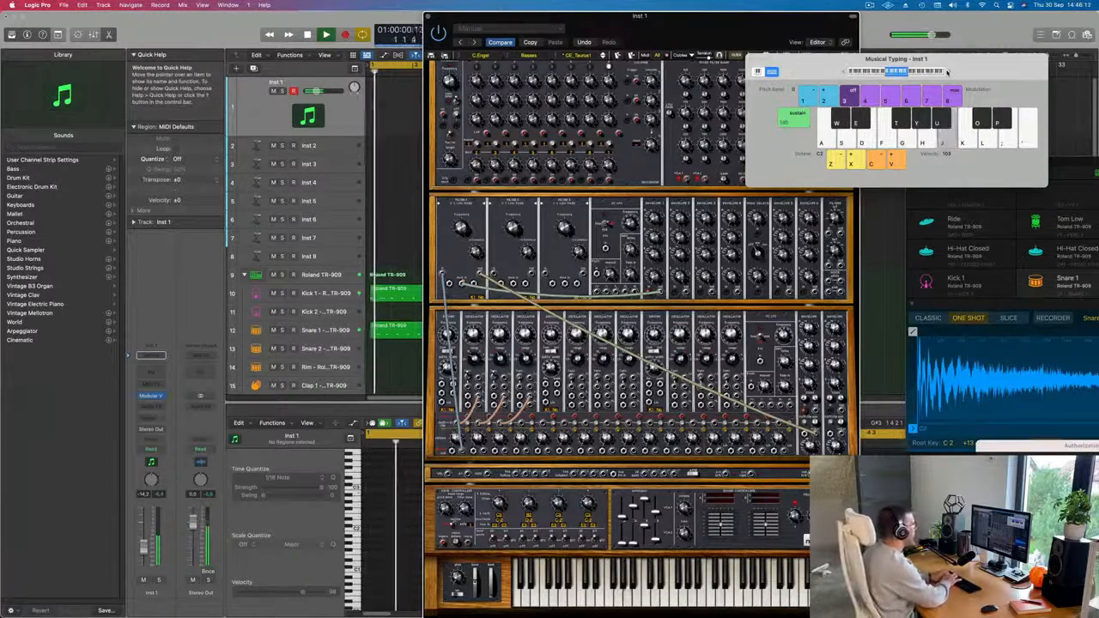
key(d)
key(k)
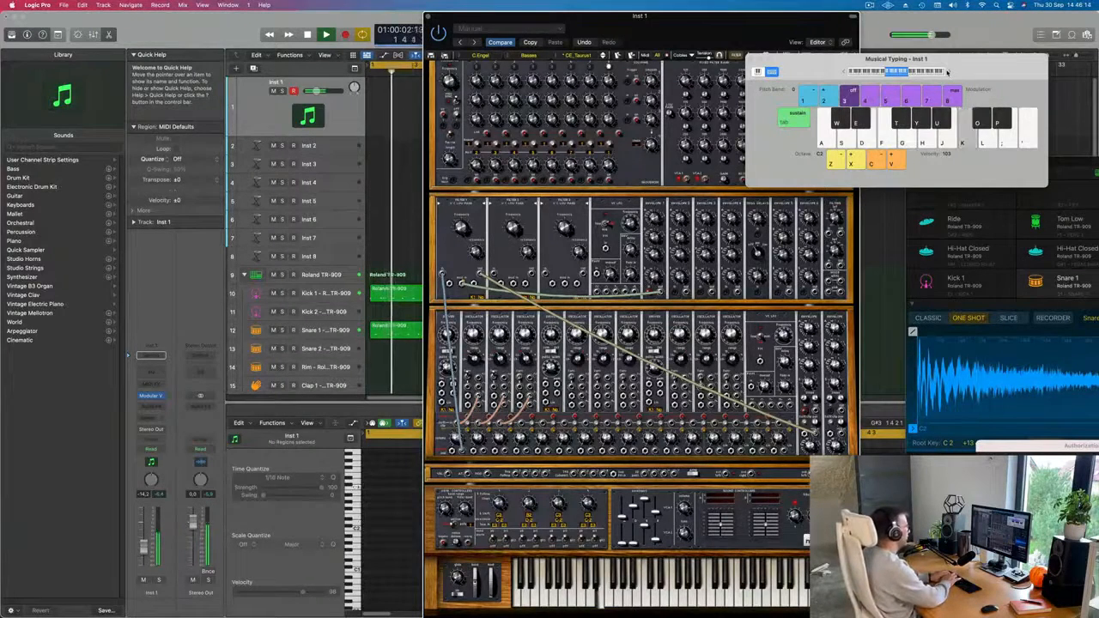
key(g)
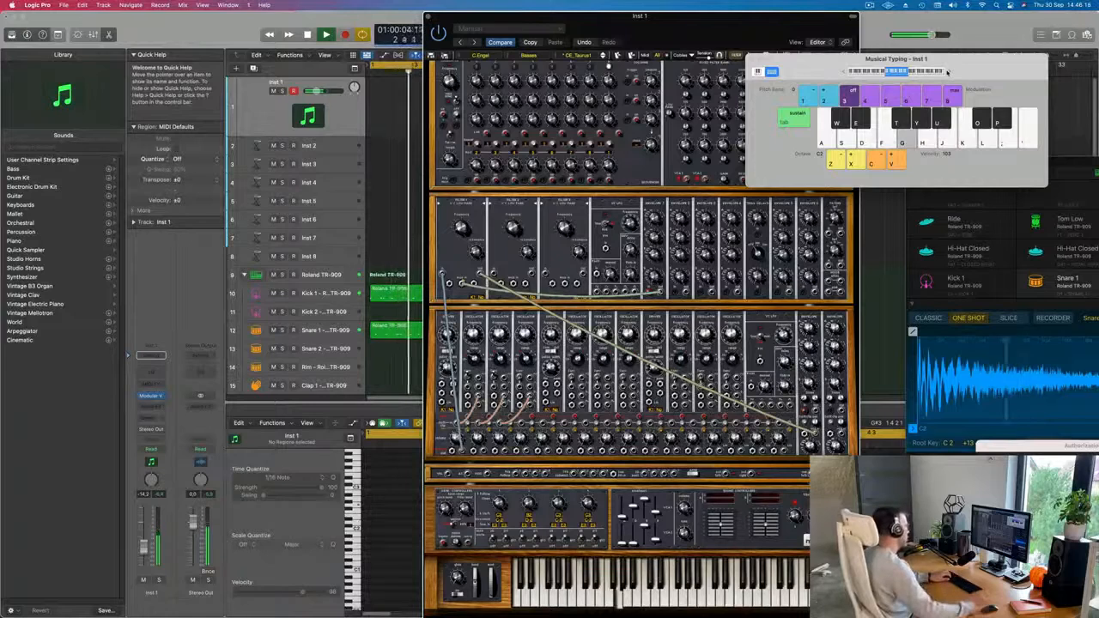
key(d)
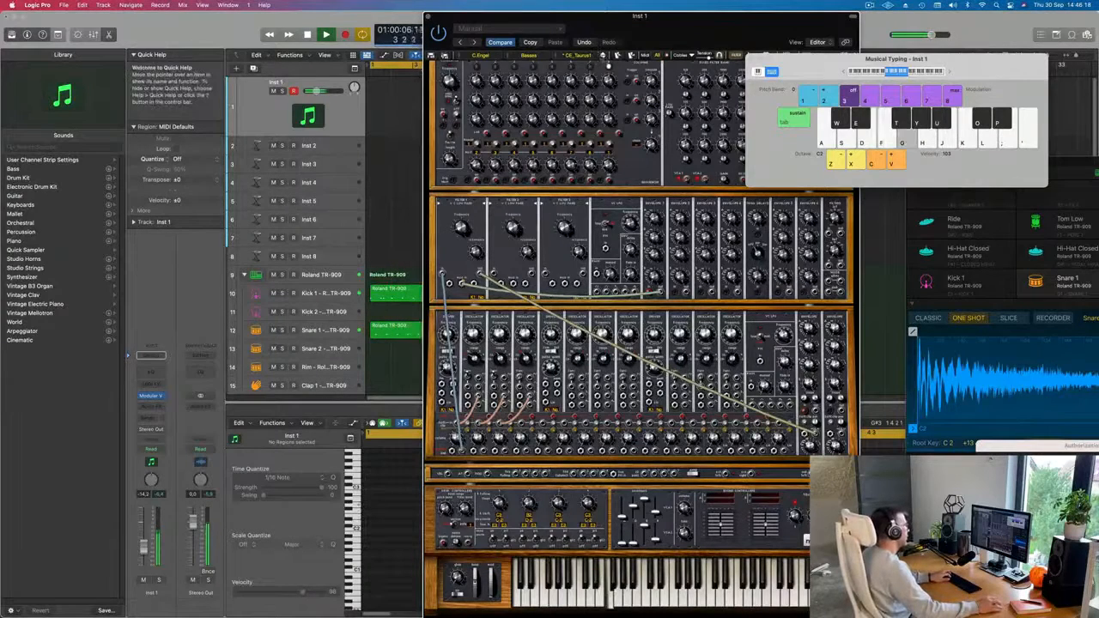
Switch Modular V to the CE_Taurus2 bass preset and play a test note over the beat.
click(604, 59)
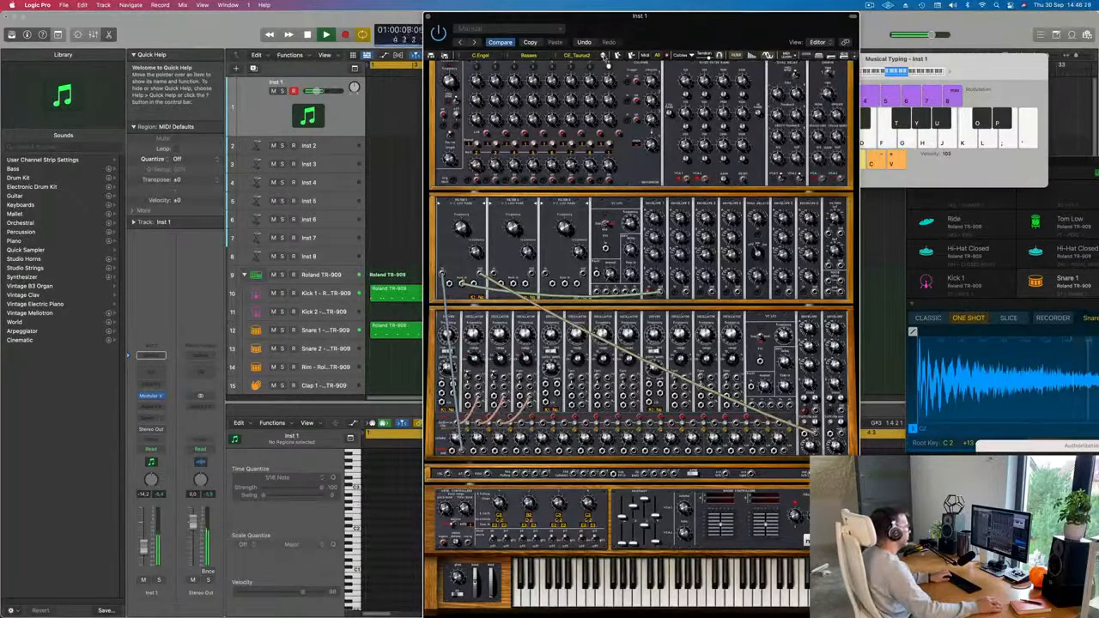
key(f)
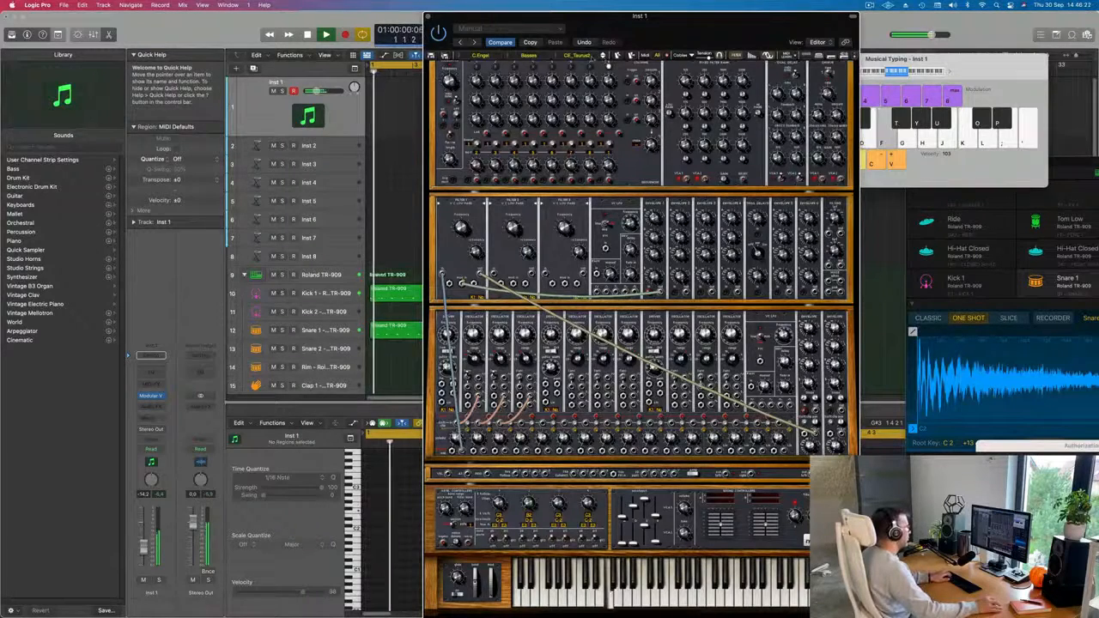
Test the current bass preset once more, then load JMB_Birdland from the Basses category of Modular V's All bank.
key(g)
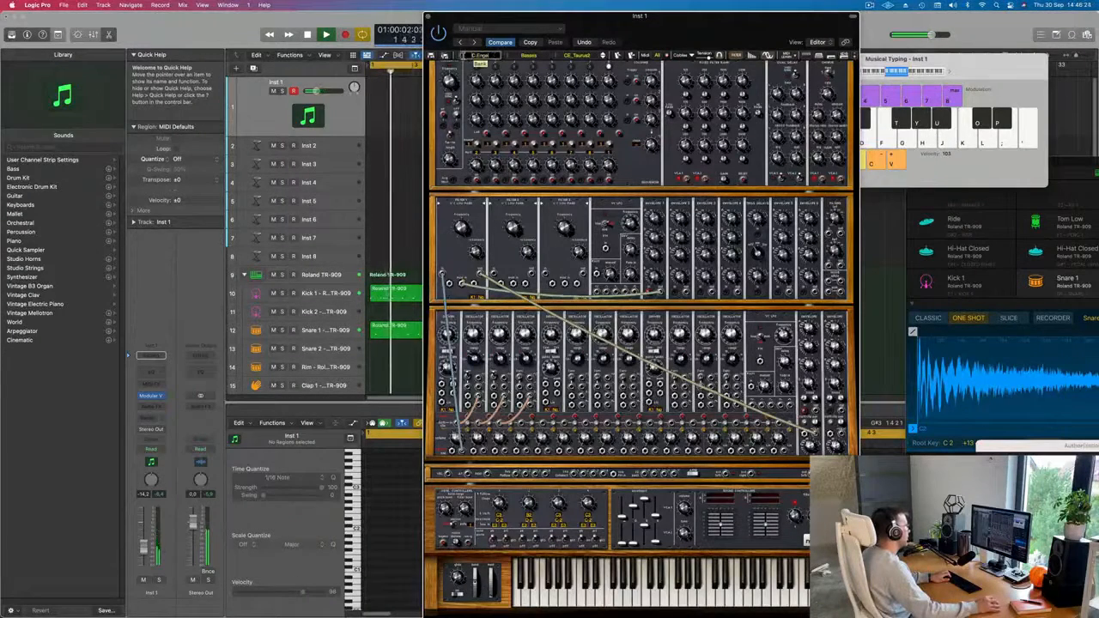
click(480, 57)
mouse_move(515, 279)
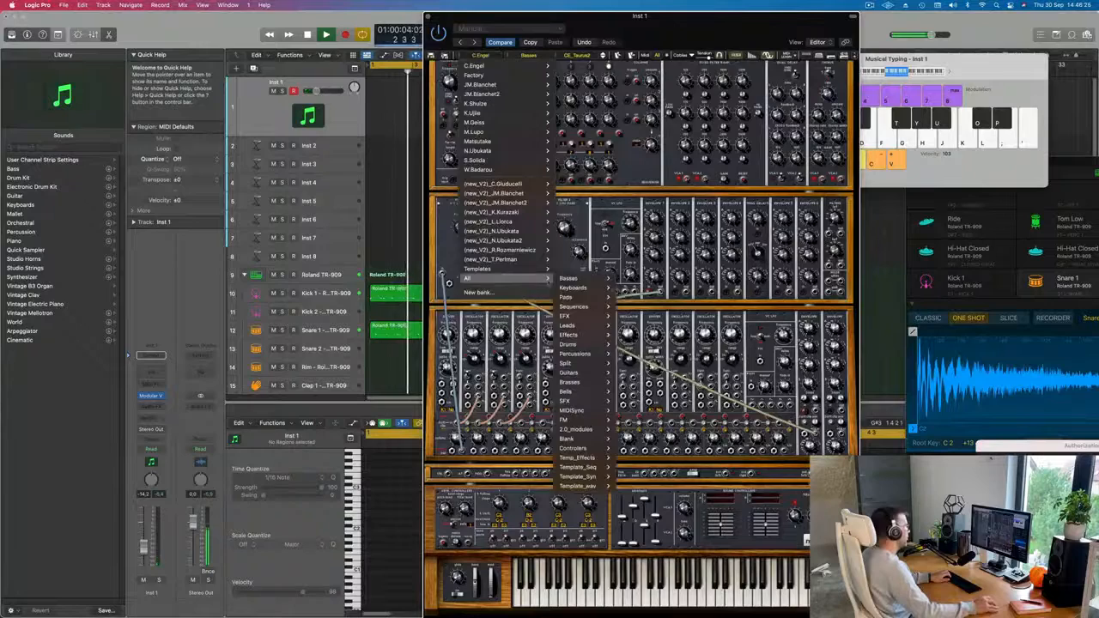
mouse_move(570, 278)
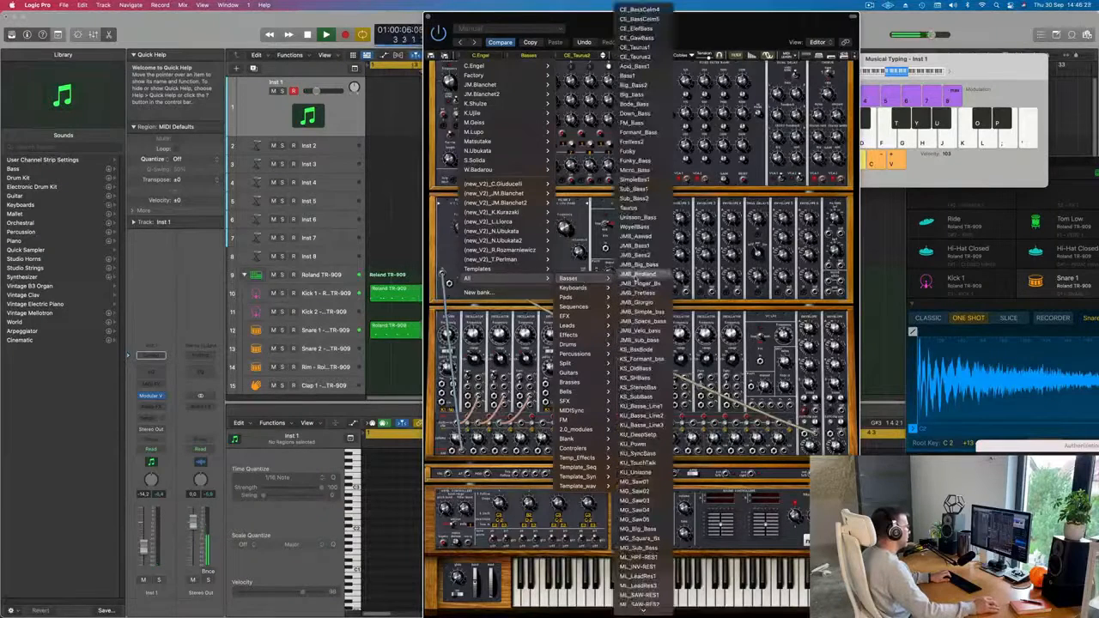
click(639, 274)
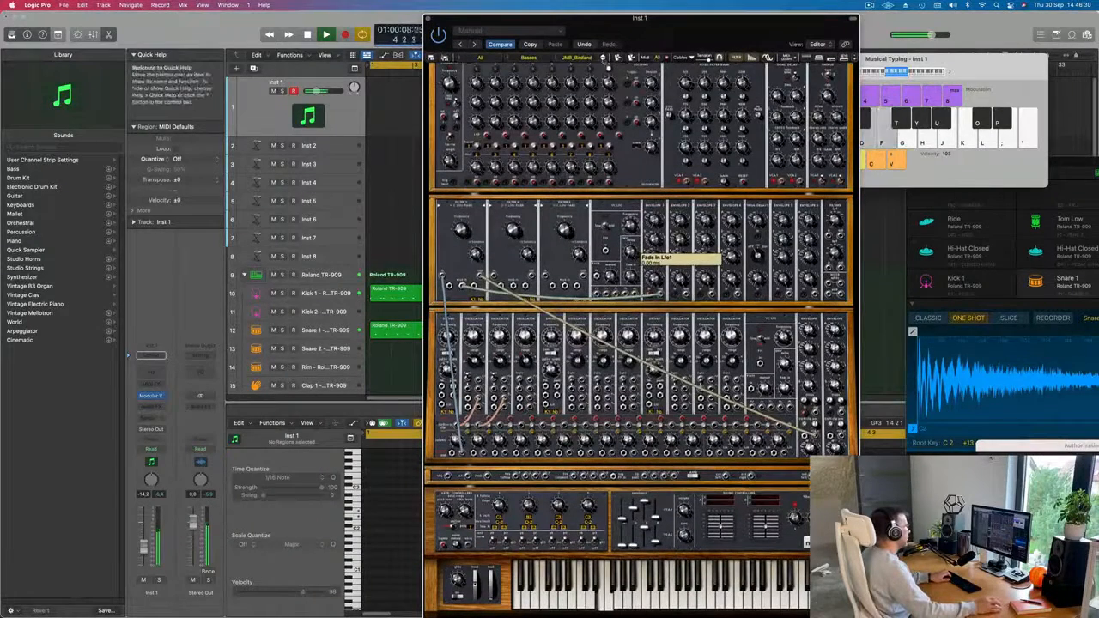
Step forward through the following bass presets to JMB_Simple_bas, testing a note along the way.
click(605, 61)
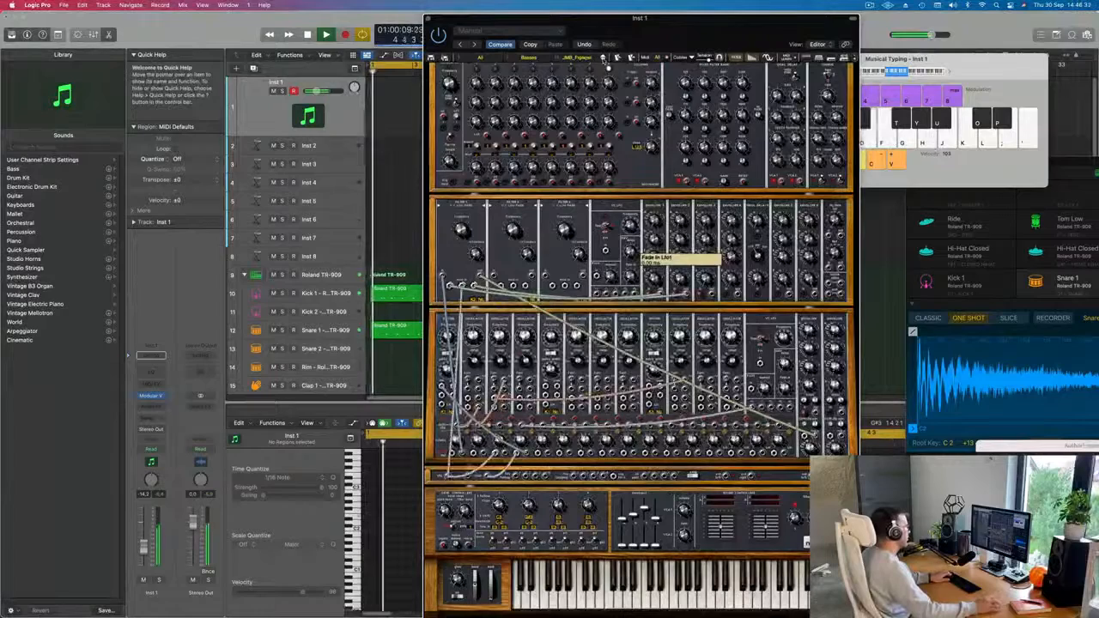
click(605, 61)
click(606, 61)
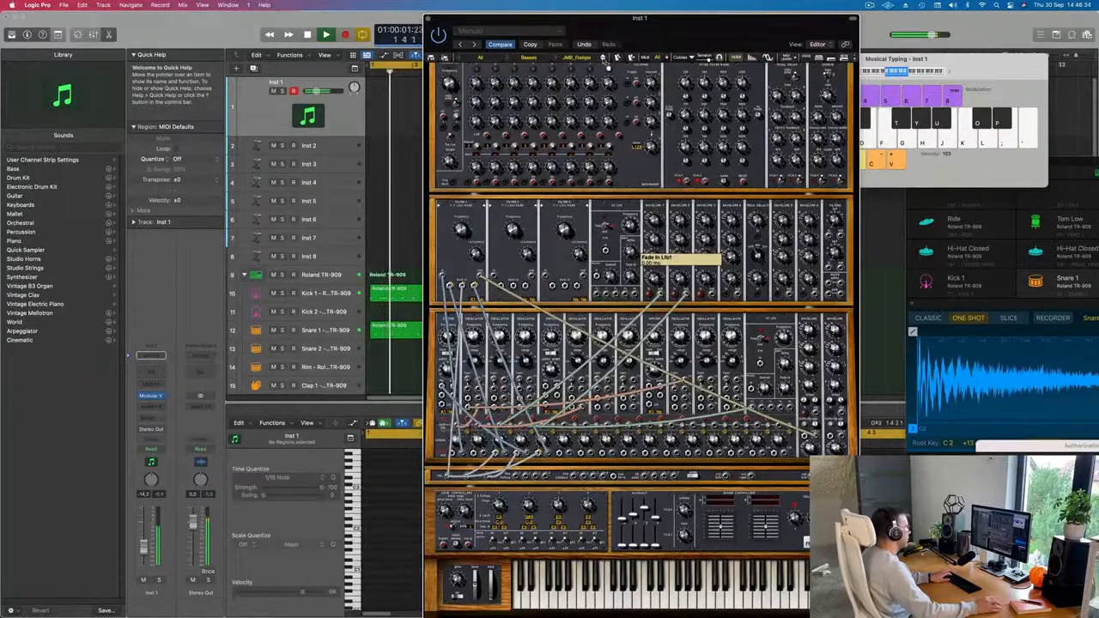
click(604, 59)
click(603, 59)
key(f)
click(604, 59)
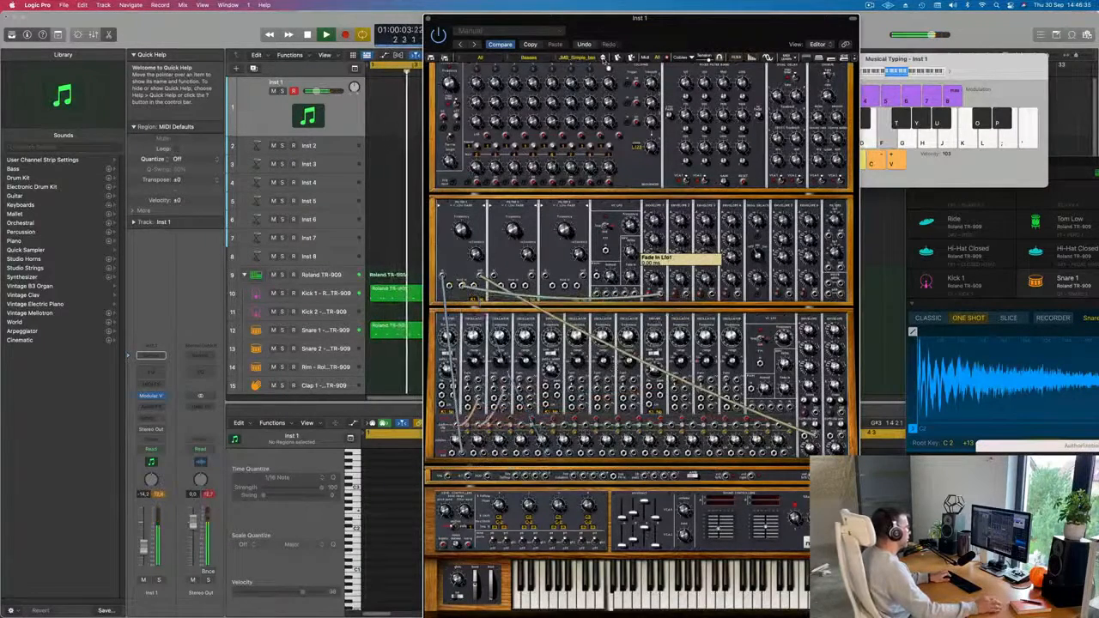
Try out bass melody notes with the JMB_Simple_bas preset over the looping drum beat.
key(d)
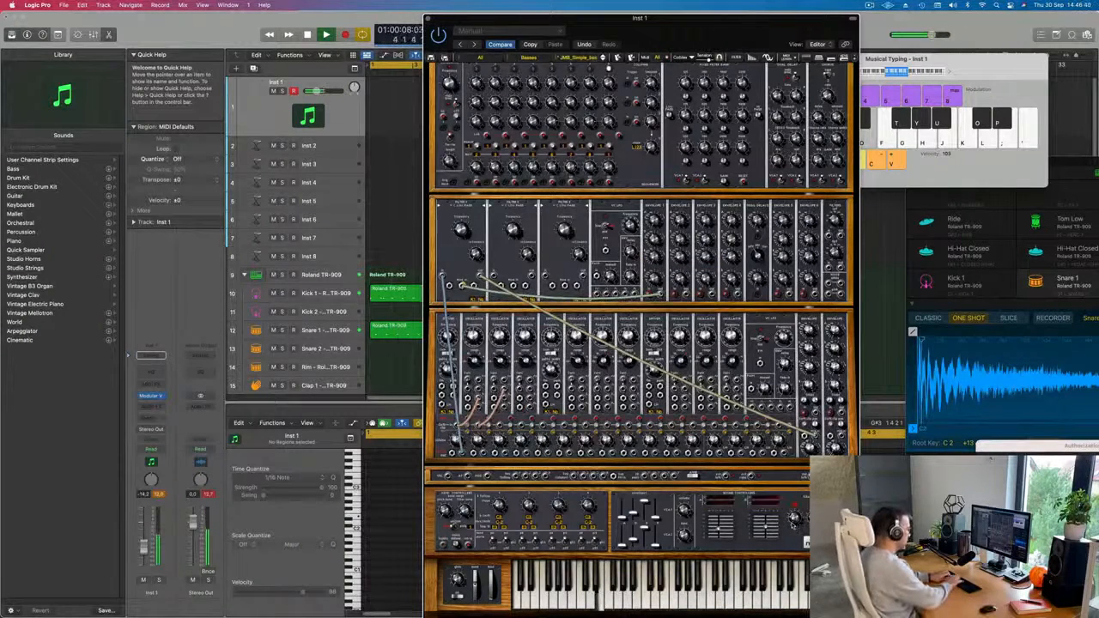
key(k)
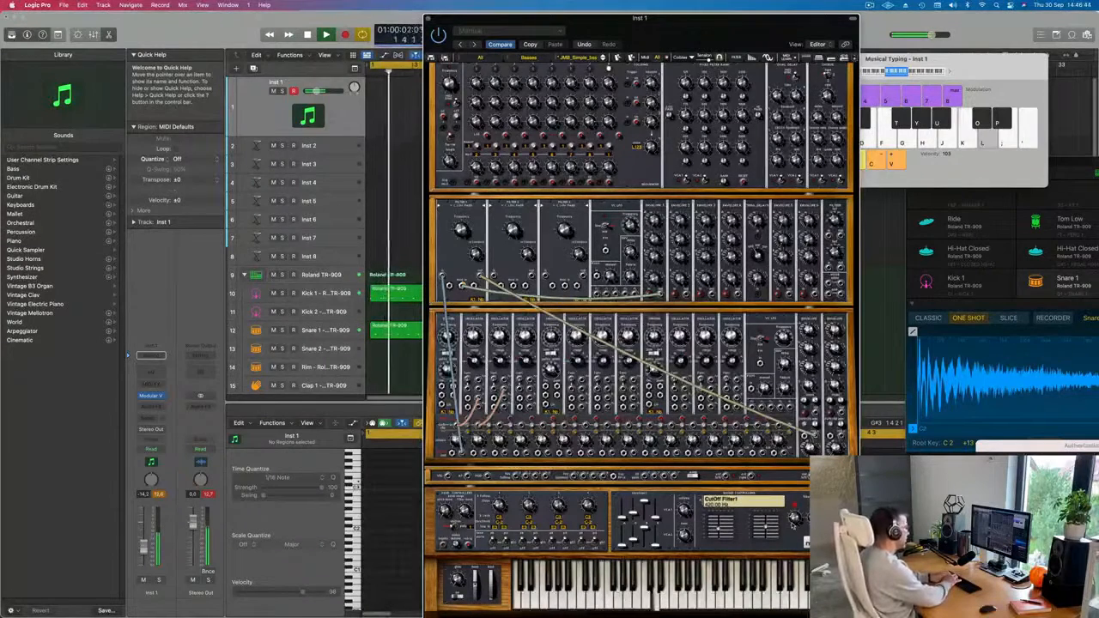
key(h)
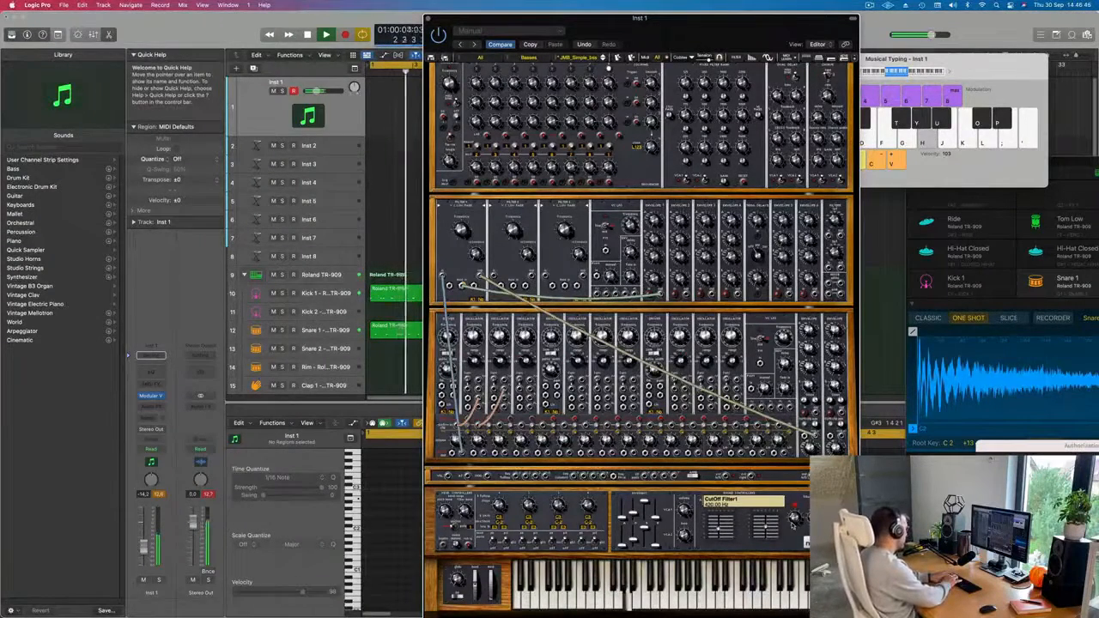
Record a bass line on the Inst 1 track over the looping drum beat.
key(l)
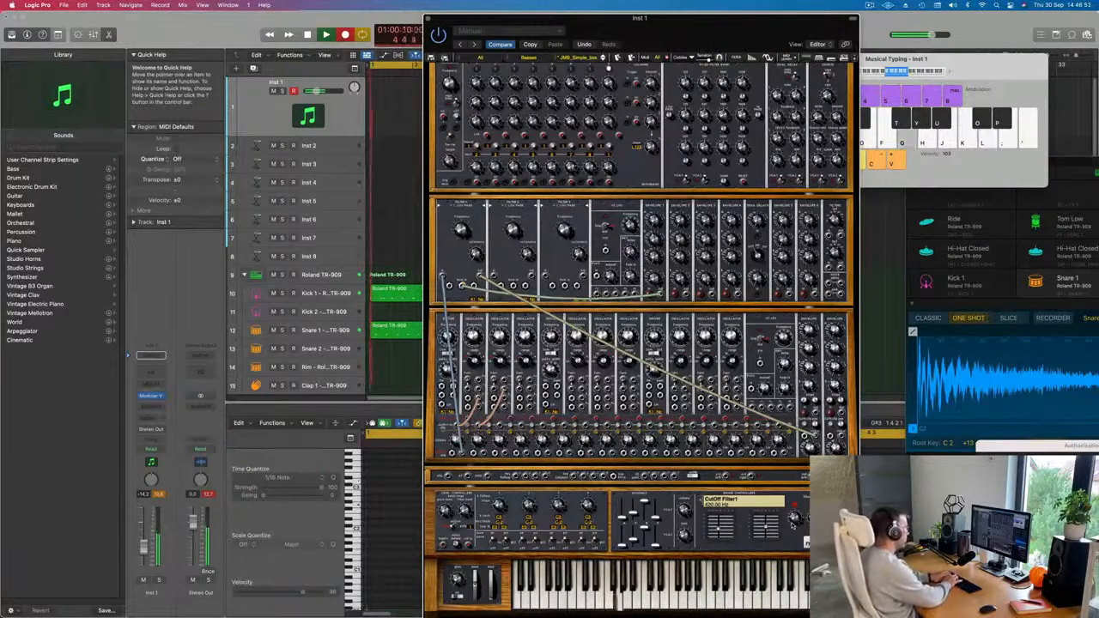
key(k)
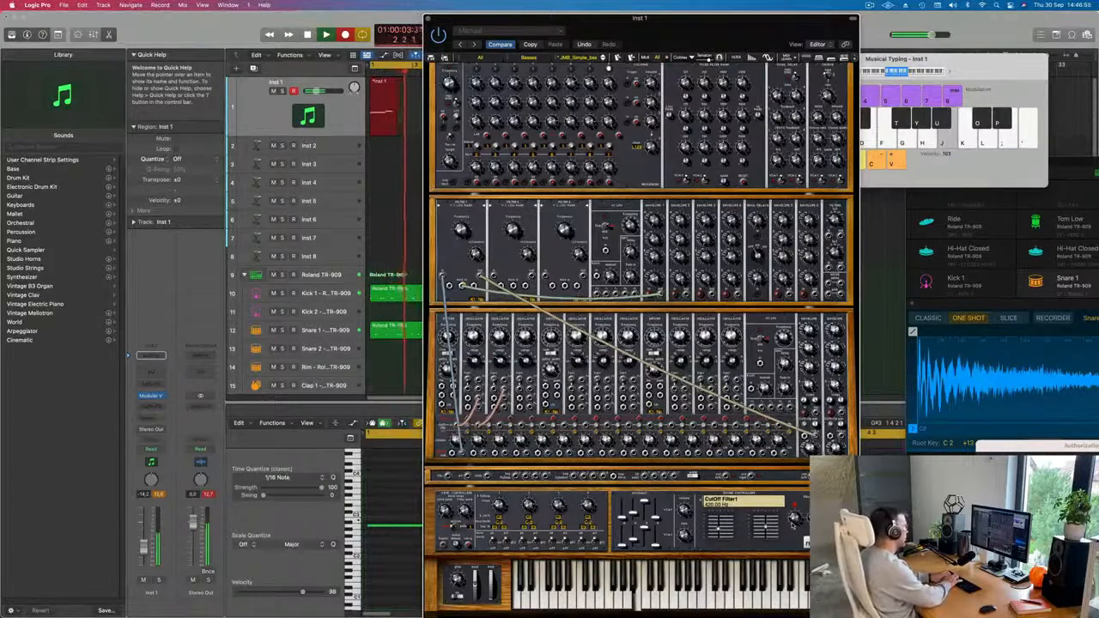
key(g)
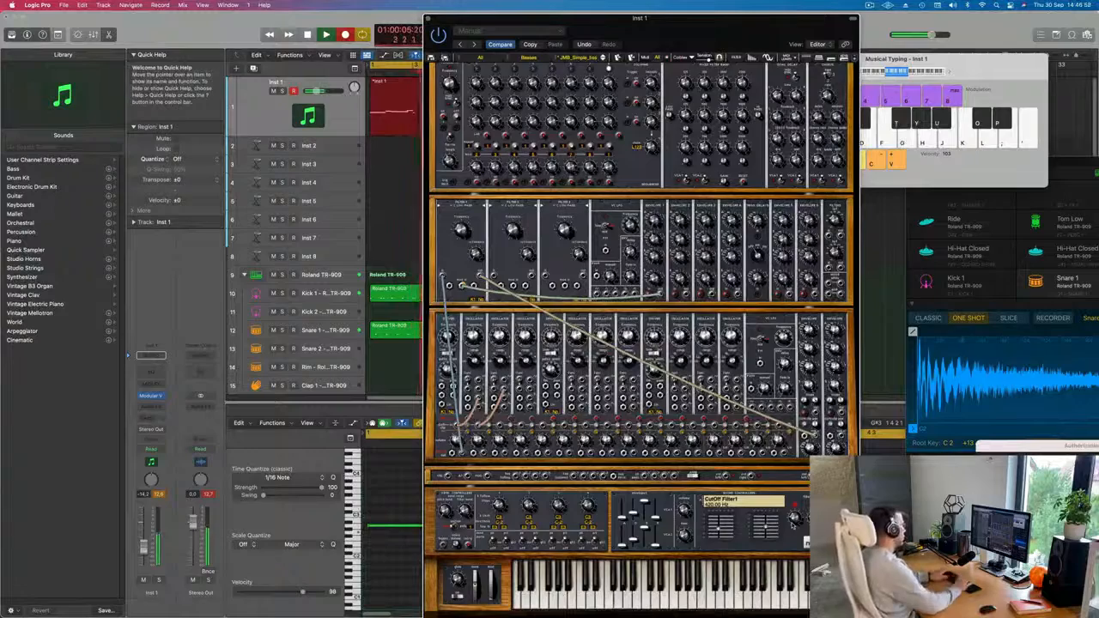
key(space)
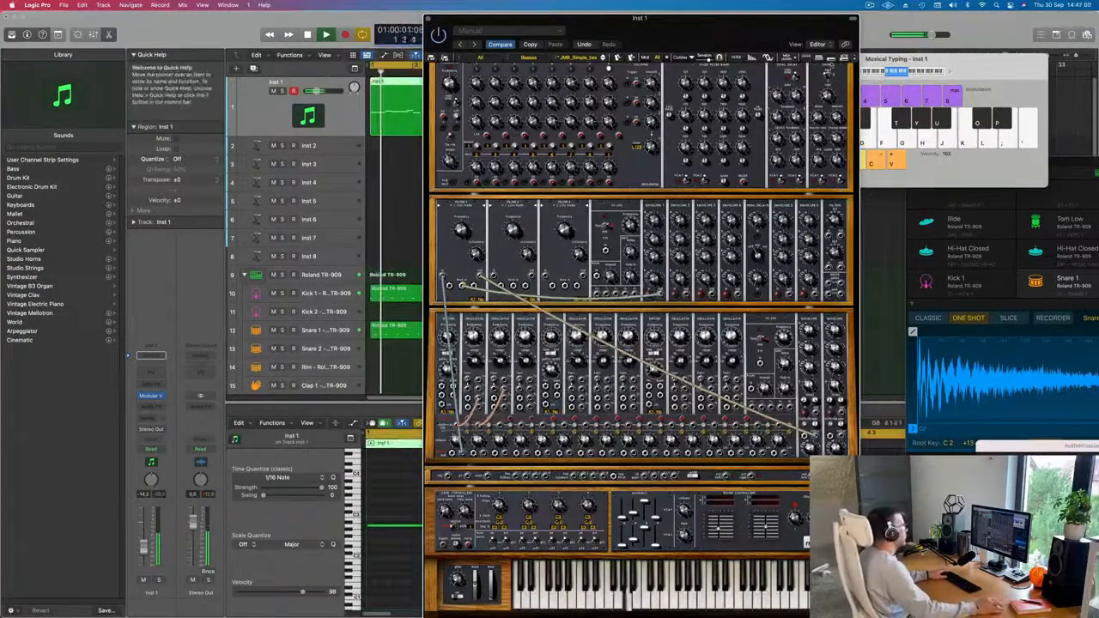
Move the synth window aside, split the recorded Inst 1 region at bar 3 and delete everything after the split.
drag(715, 44, 1015, 151)
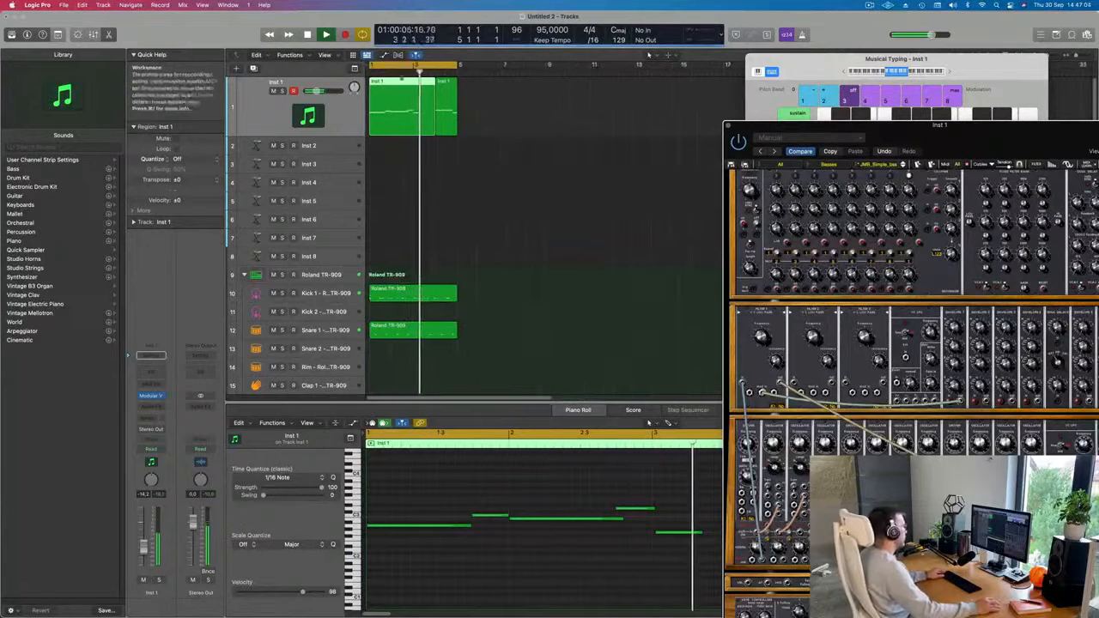
key(Return)
click(409, 82)
click(412, 123)
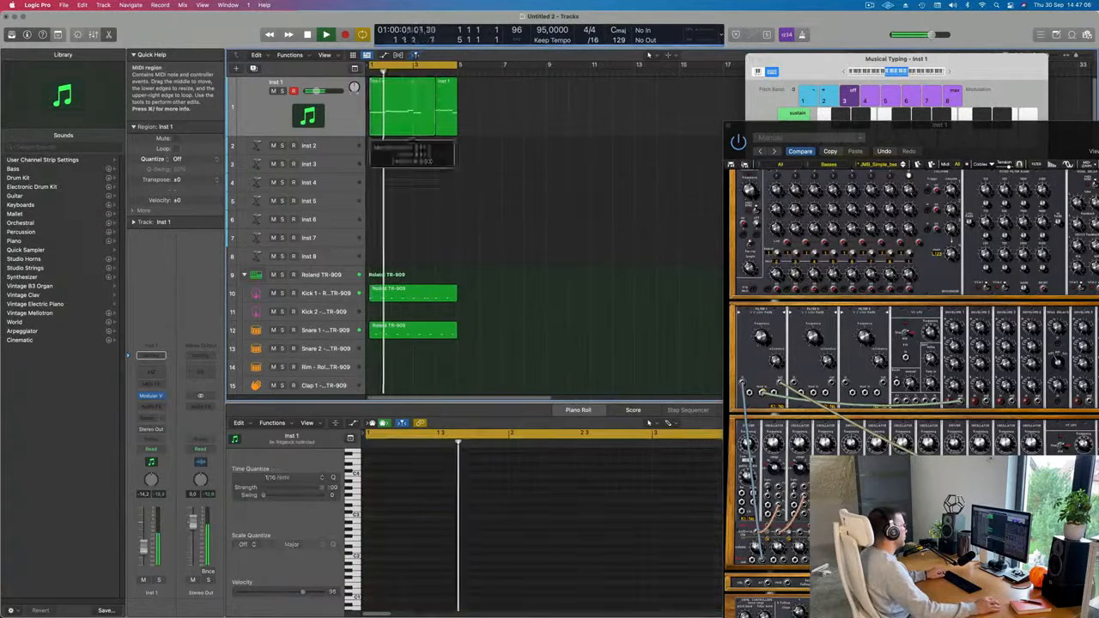
click(615, 214)
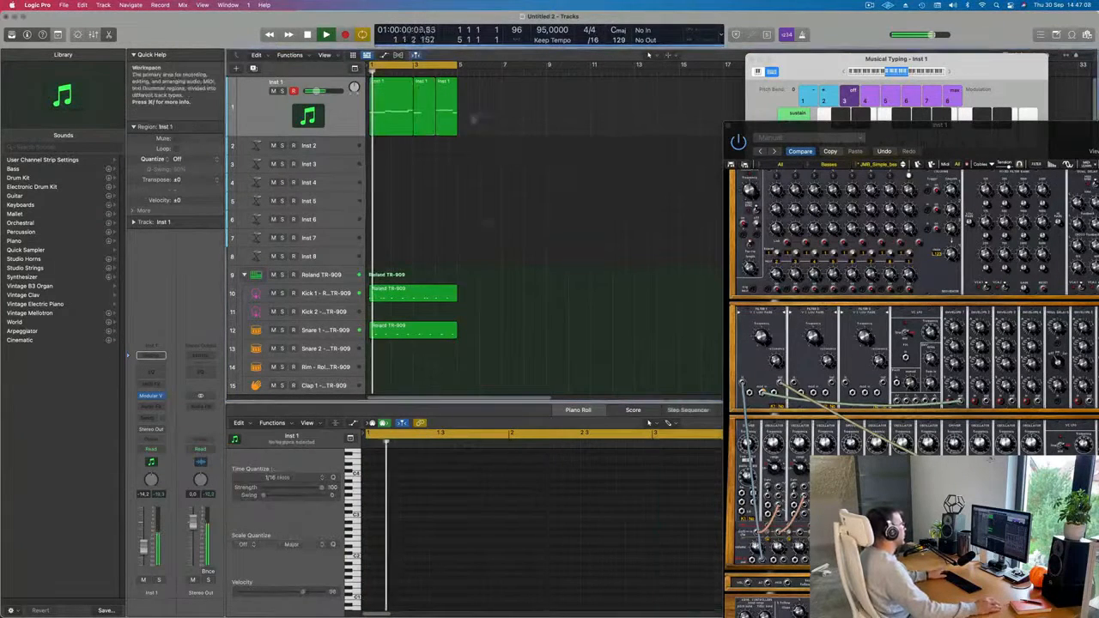
drag(498, 107, 427, 128)
key(Delete)
Play the remaining two-bar bass region from the start and unmute the Inst 1 track.
click(389, 104)
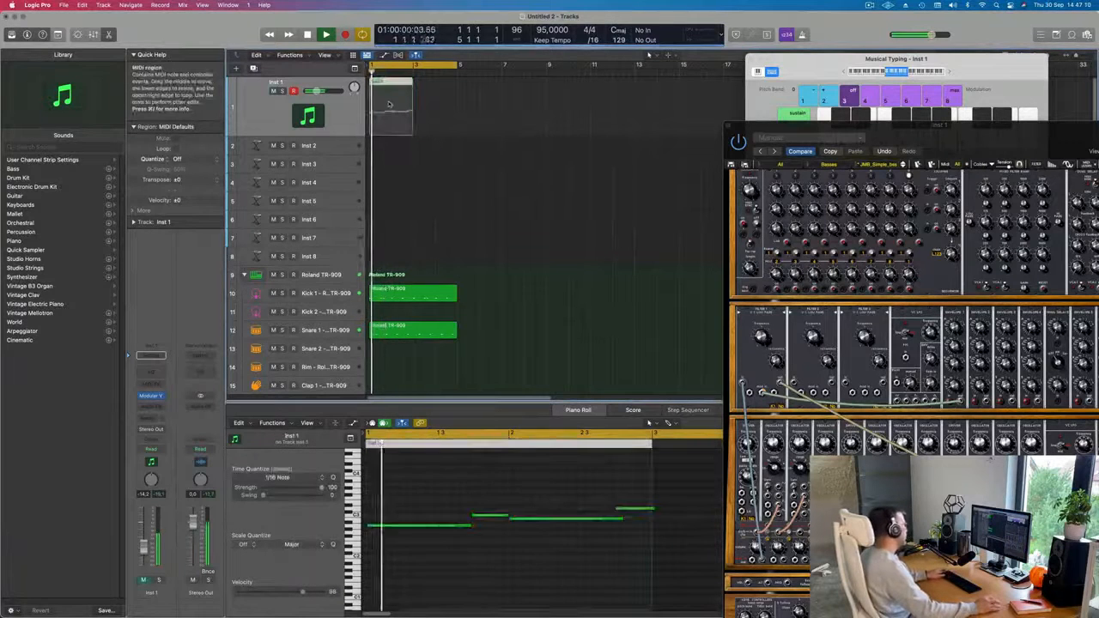
key(space)
key(space)
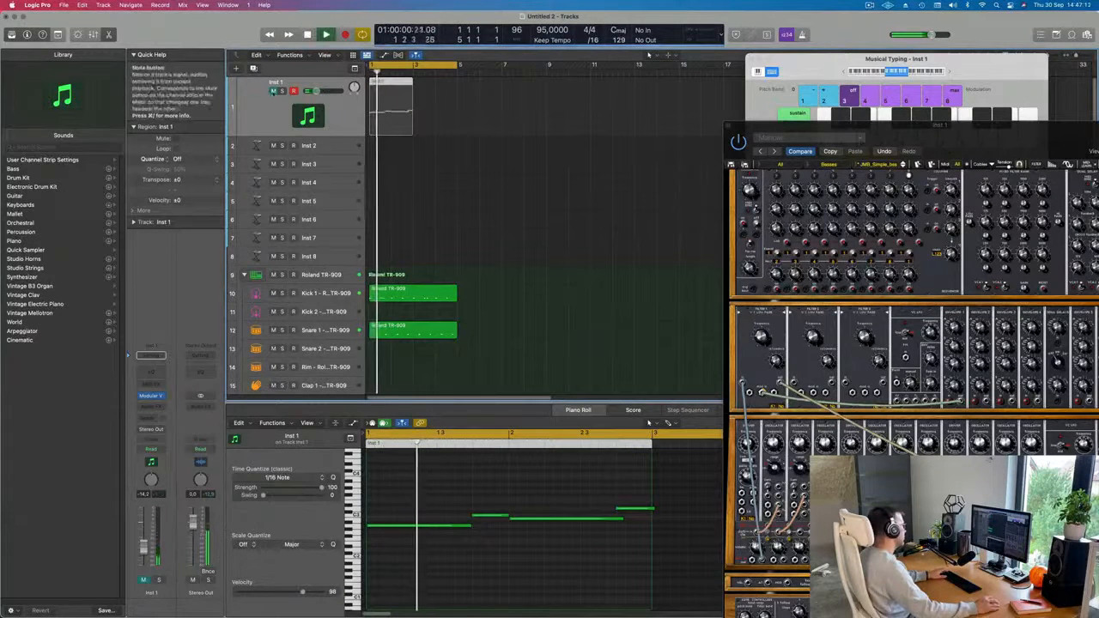
click(273, 91)
Adjust the four bass notes' lengths in the Piano Roll so each reaches the next and the last ends at bar 3.
click(401, 484)
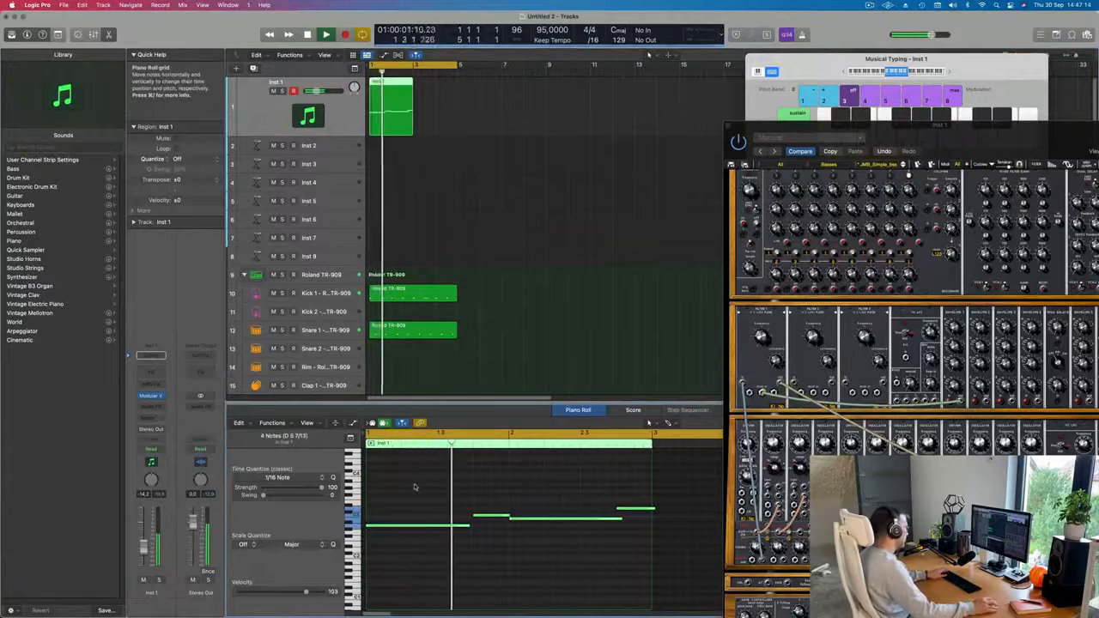
key(super+Left)
key(super+Left)
key(super+Left)
key(super+Left)
key(super+Left)
key(super+Left)
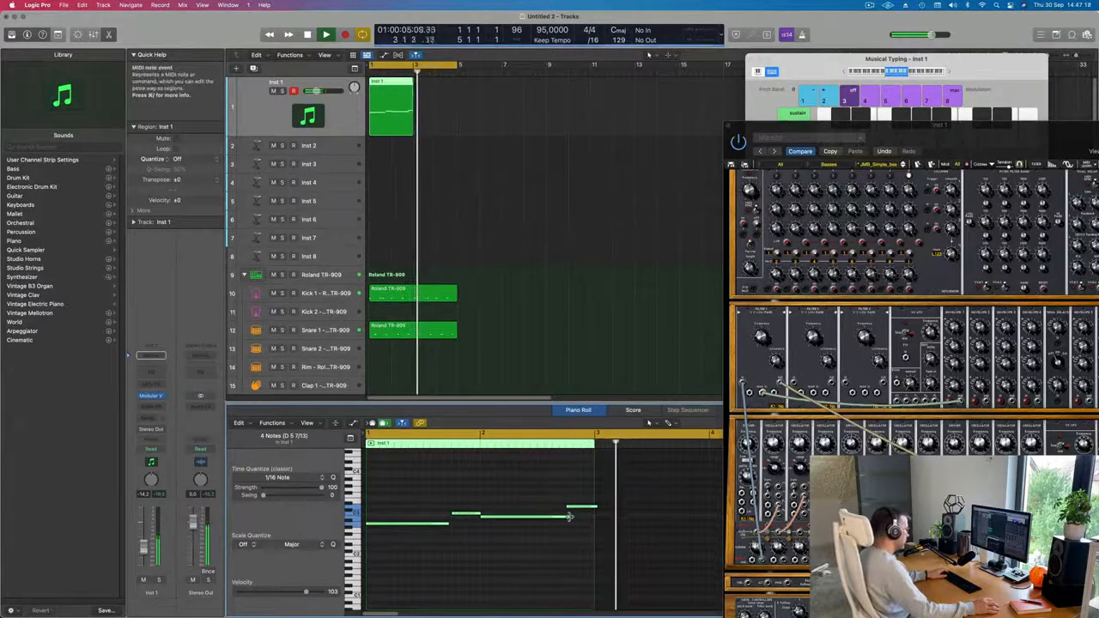
drag(574, 521, 564, 520)
click(526, 500)
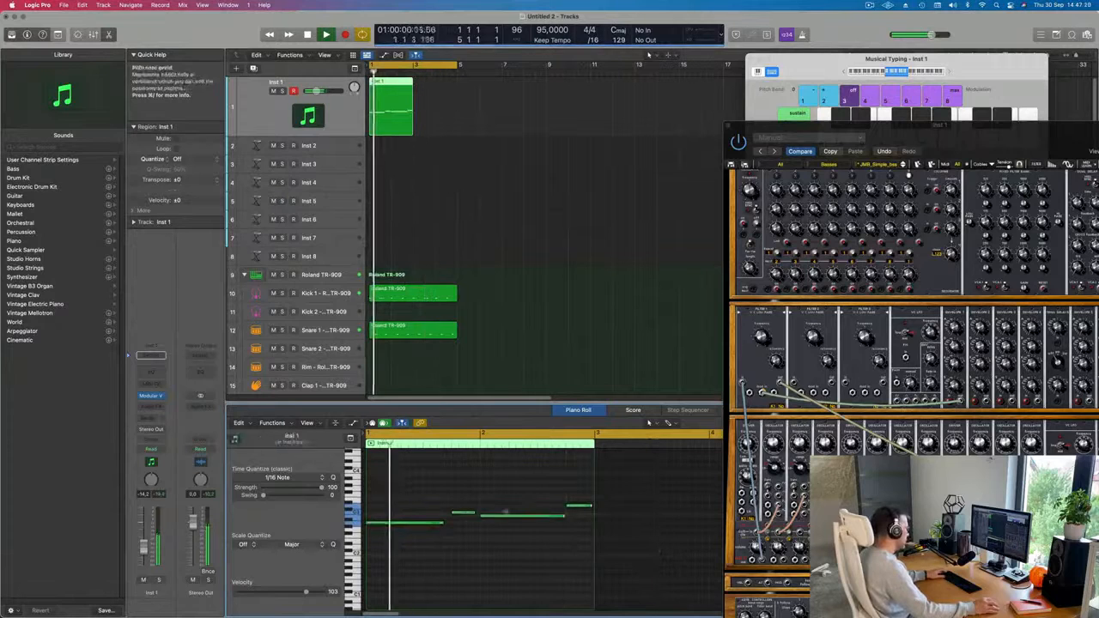
drag(440, 523, 479, 514)
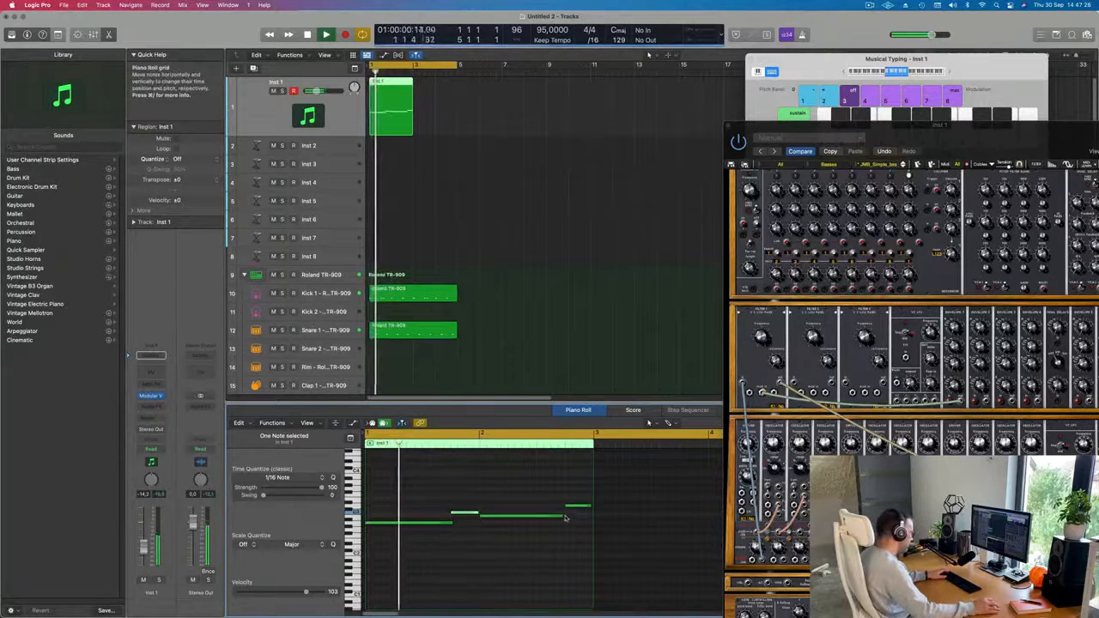
drag(565, 517, 592, 508)
Repeat the two-bar Inst 1 bass region once to fill bars 3 to 5.
click(399, 111)
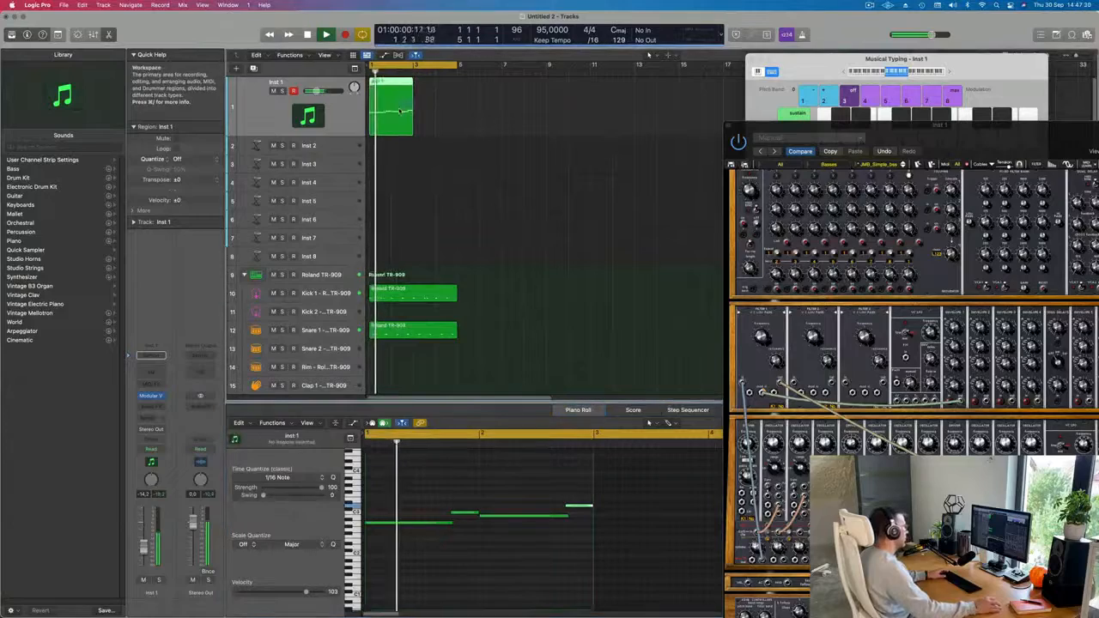
key(super+r)
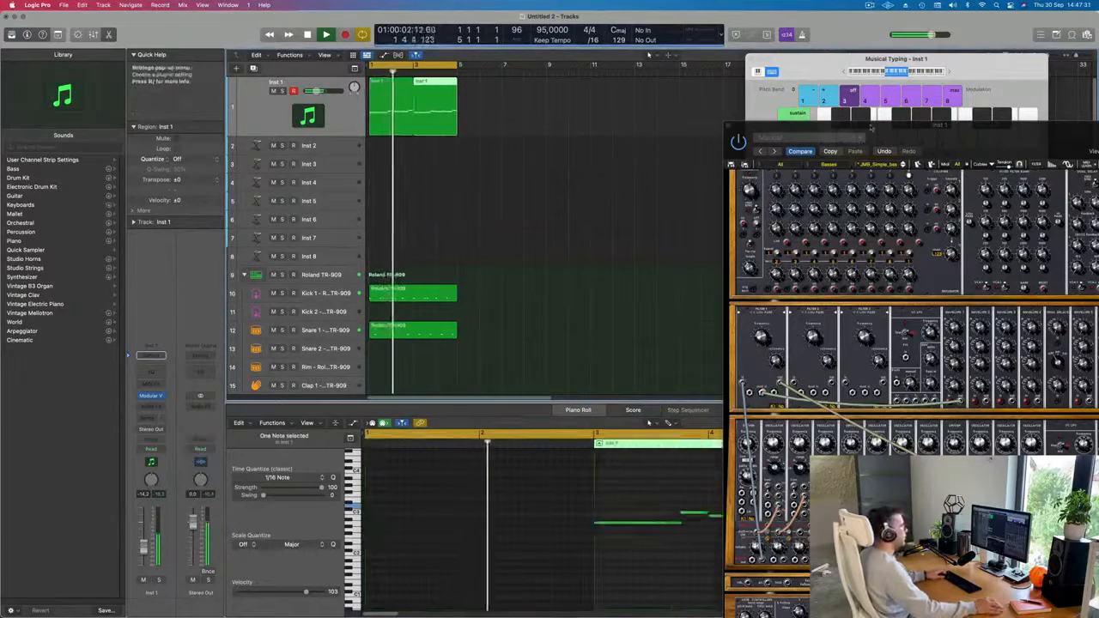
Bring the Modular V window into full view, lower its Filter 1 cutoff, and close it.
drag(872, 127, 585, 95)
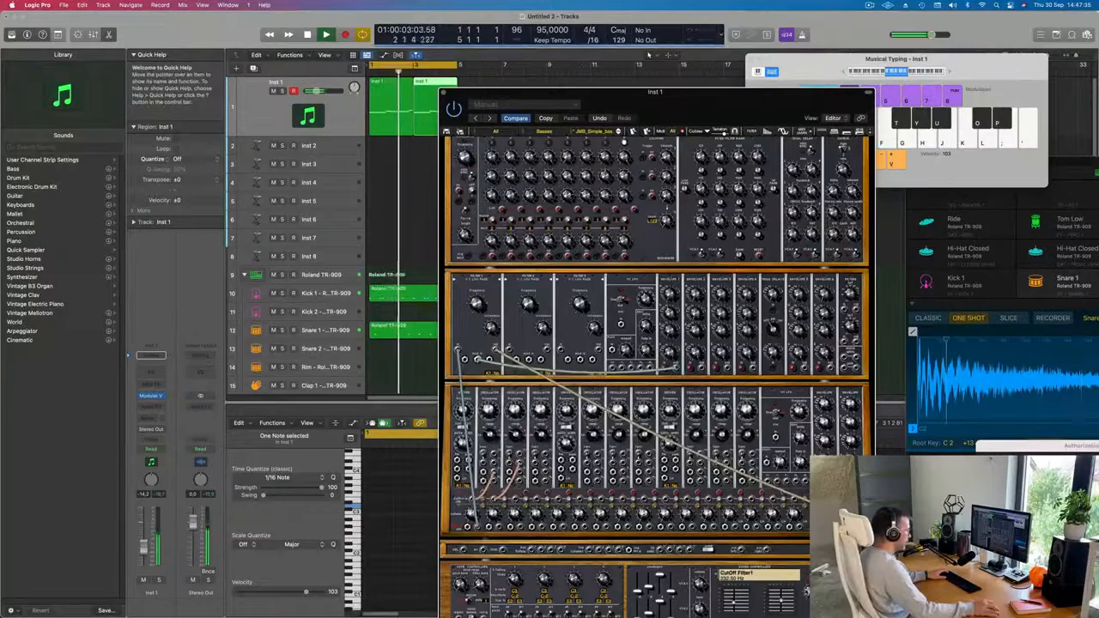
drag(549, 93, 682, 17)
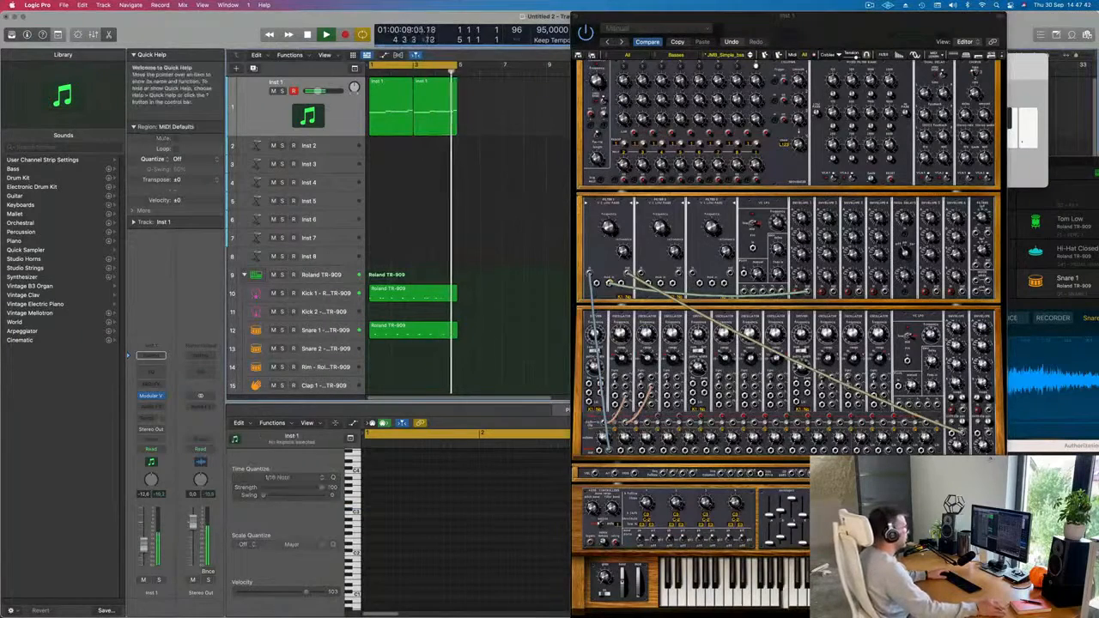
drag(874, 31, 713, 30)
click(416, 15)
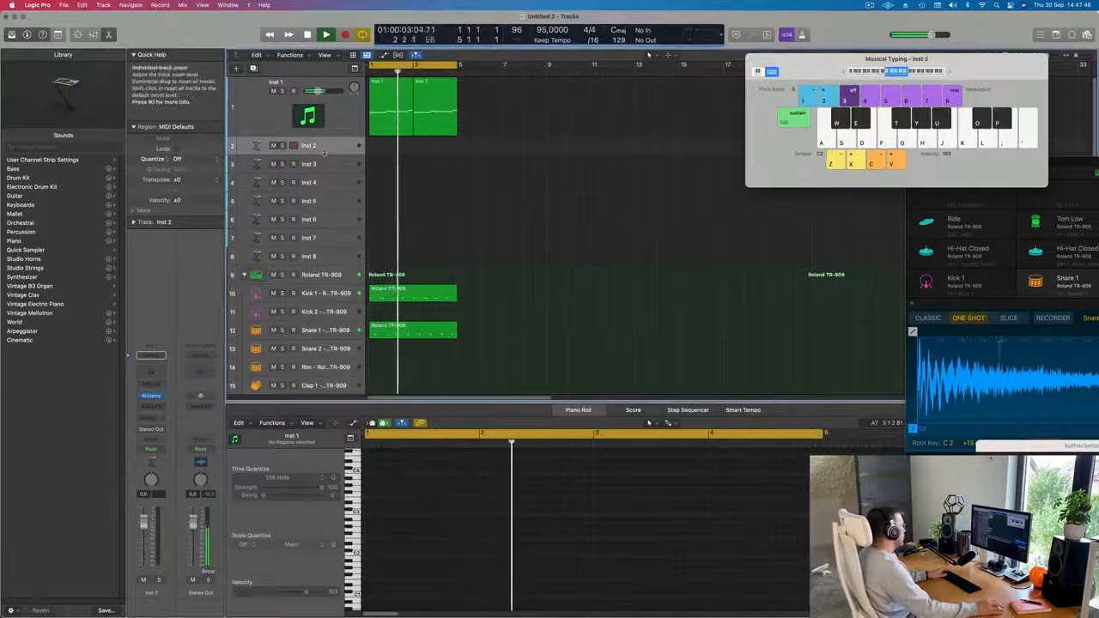
Enlarge the Inst 2 track's height and restart playback from the beginning.
drag(320, 154, 316, 234)
key(space)
key(space)
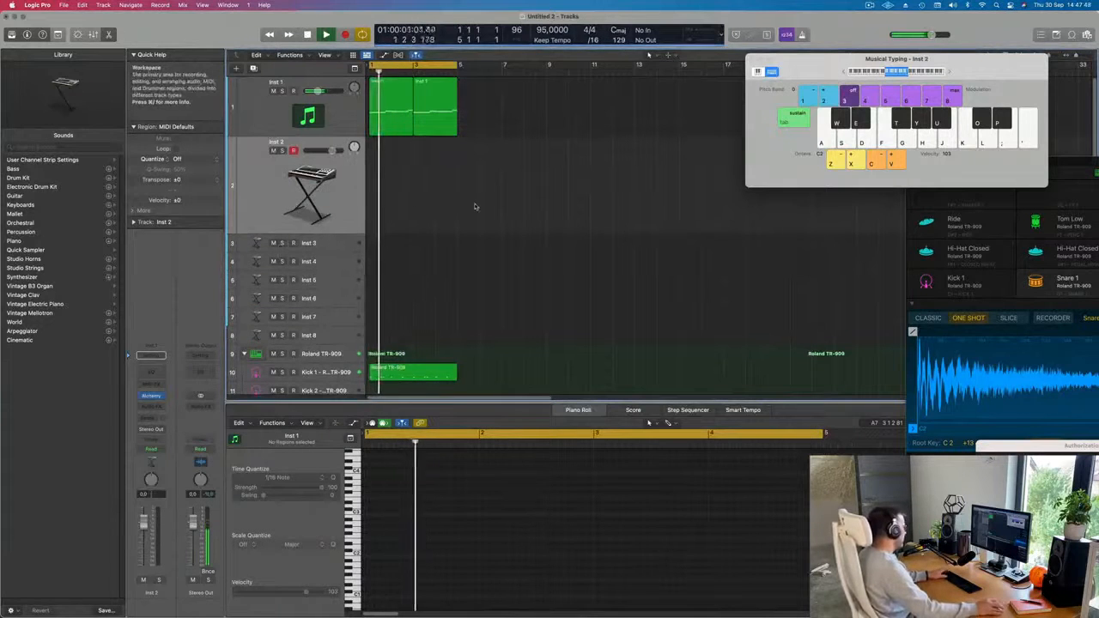
Repeat all bass and drum regions three times so they run to bar 17, and resume playback.
key(space)
key(super+a)
key(super+r)
key(super+r)
key(super+r)
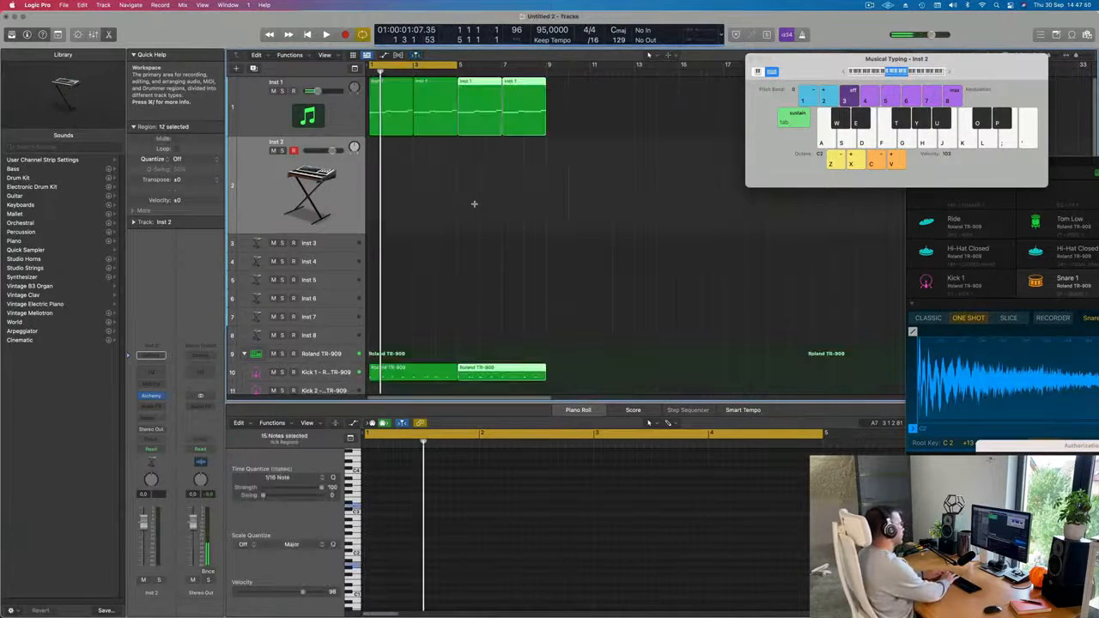
key(space)
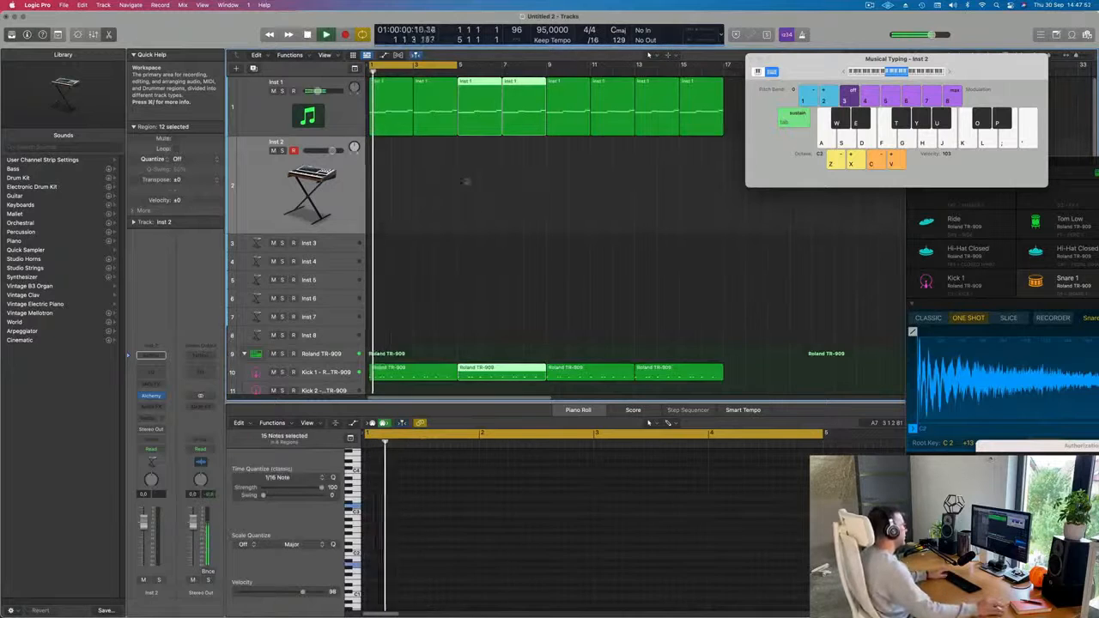
Extend the cycle range to end at bar 17, covering all repeated regions.
scroll(438, 72, down, 6)
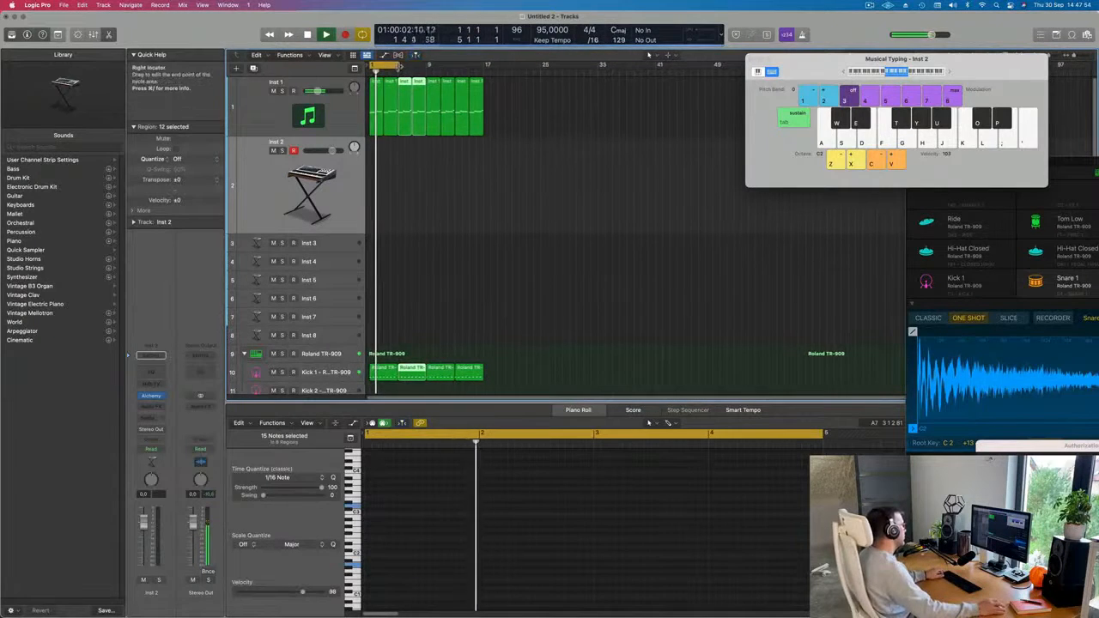
drag(401, 65, 484, 75)
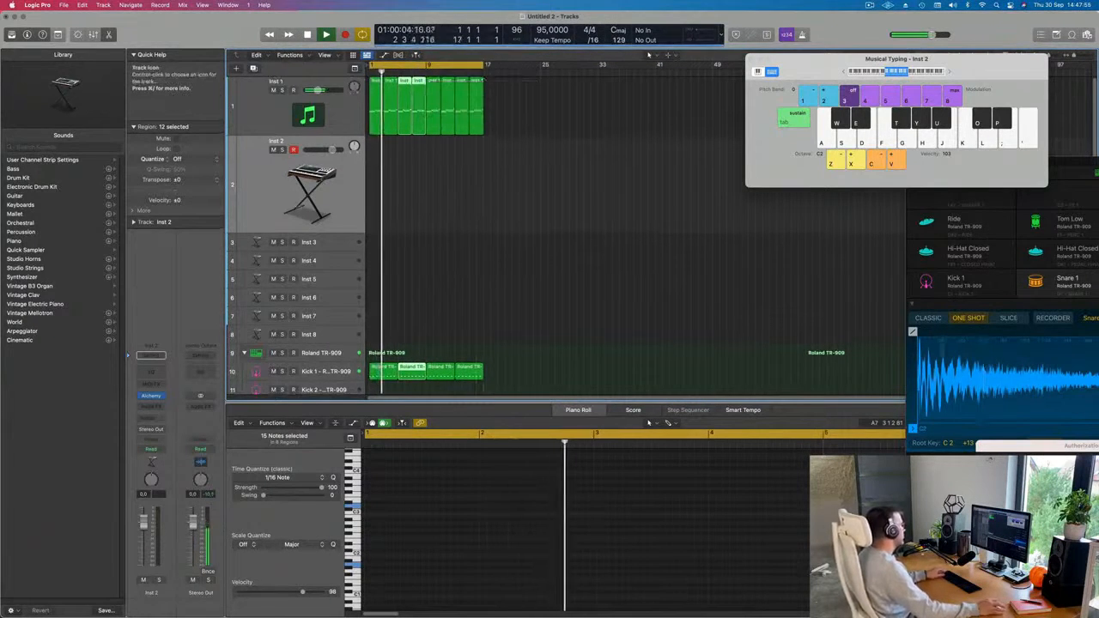
scroll(296, 208, up, 2)
scroll(375, 247, down, 4)
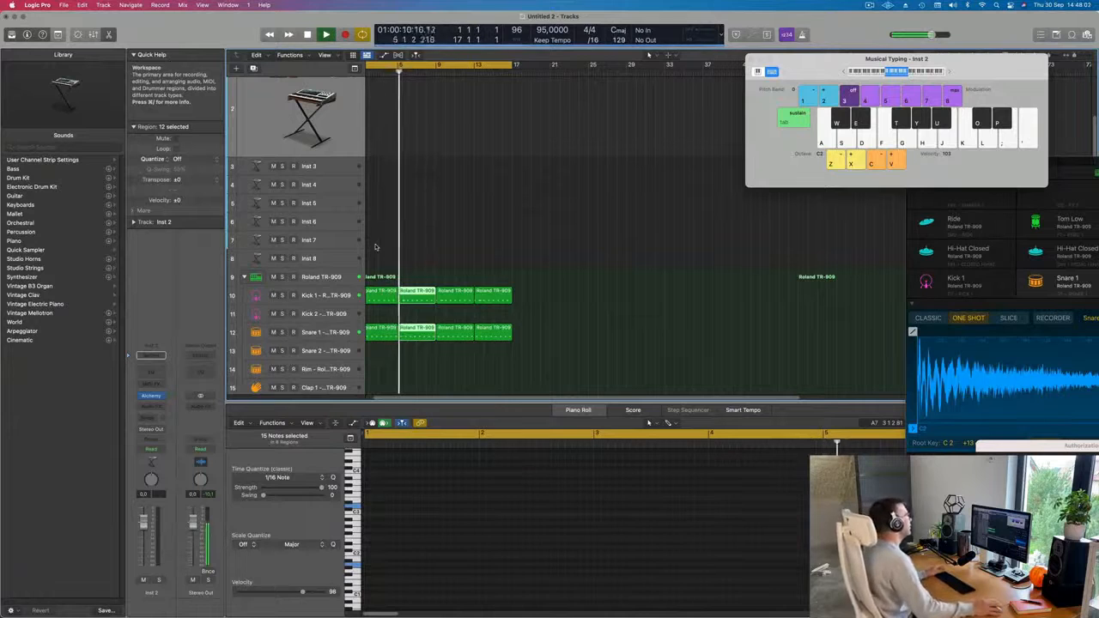
scroll(491, 217, down, 2)
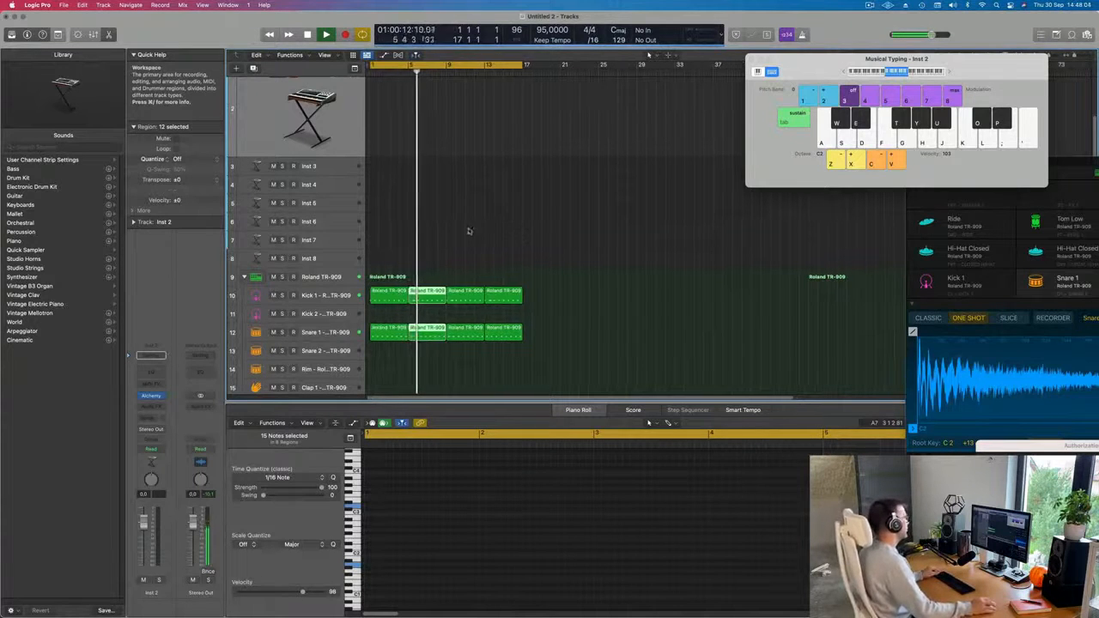
scroll(442, 232, up, 2)
scroll(443, 231, down, 6)
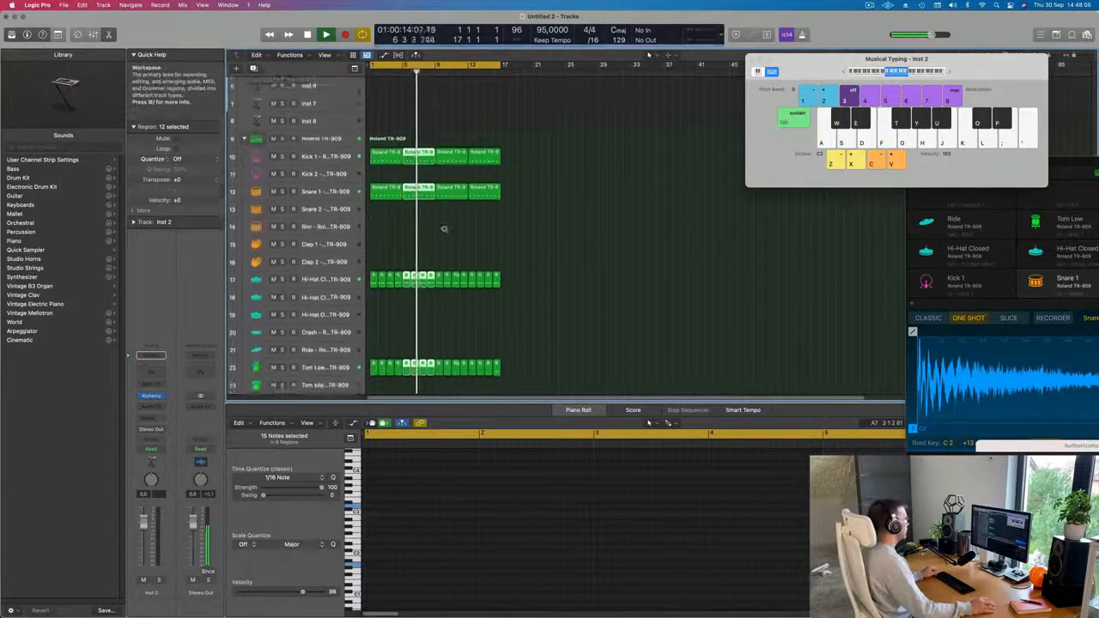
Restart playback from the beginning and open Inst 2's Alchemy window, placing it clear of the tracks.
scroll(445, 211, up, 3)
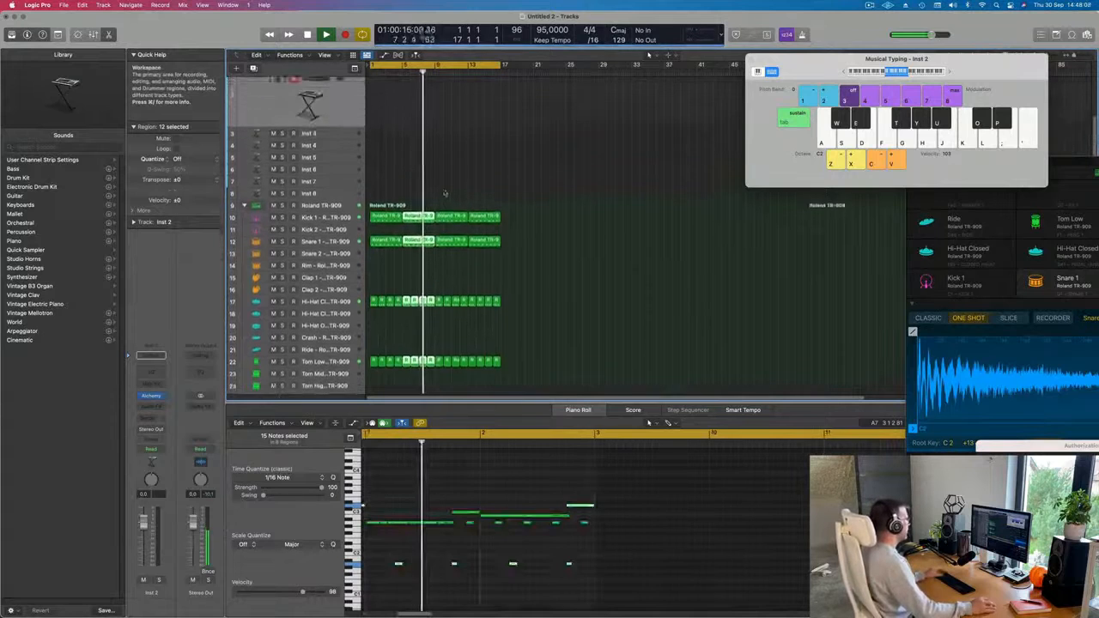
click(412, 176)
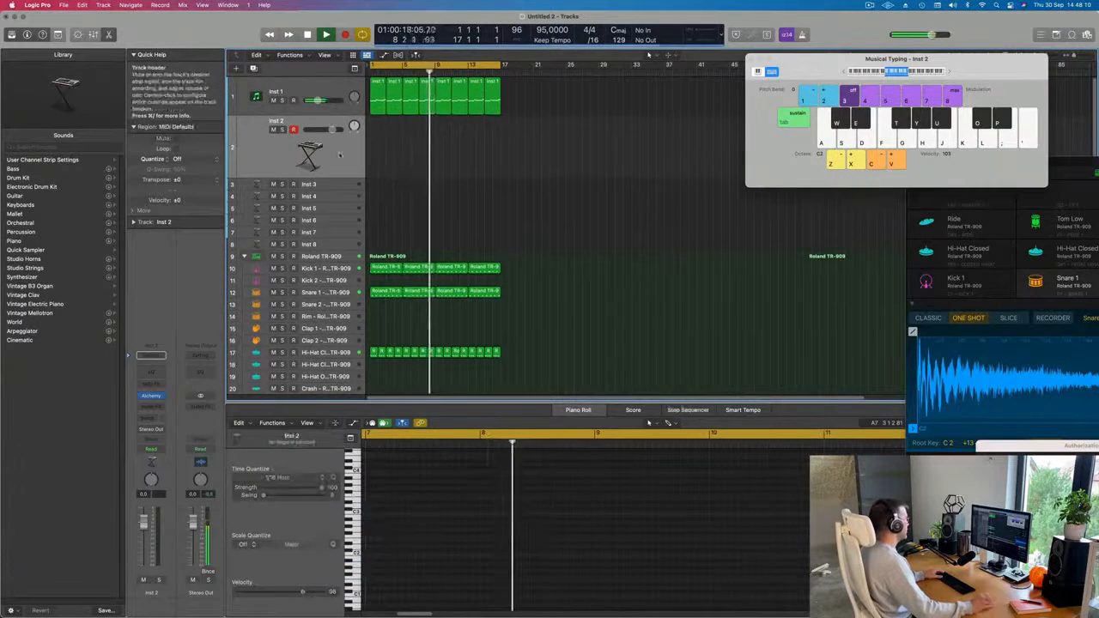
key(space)
key(Return)
key(space)
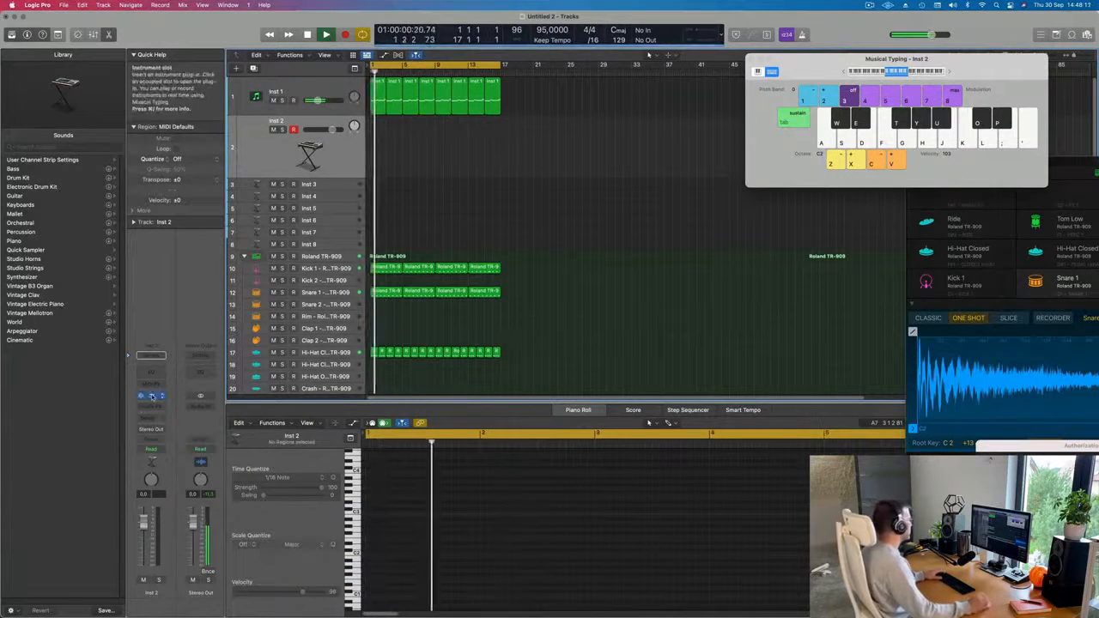
click(152, 396)
drag(619, 122, 692, 86)
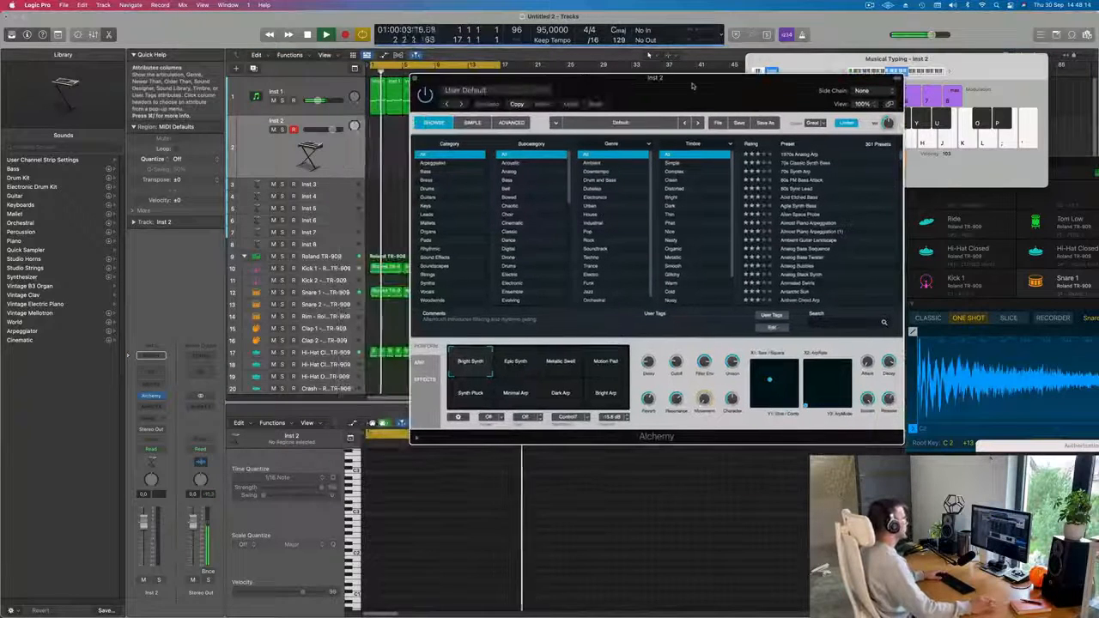
Filter the Alchemy presets to the Pads category and load Cloud Diving.
click(426, 240)
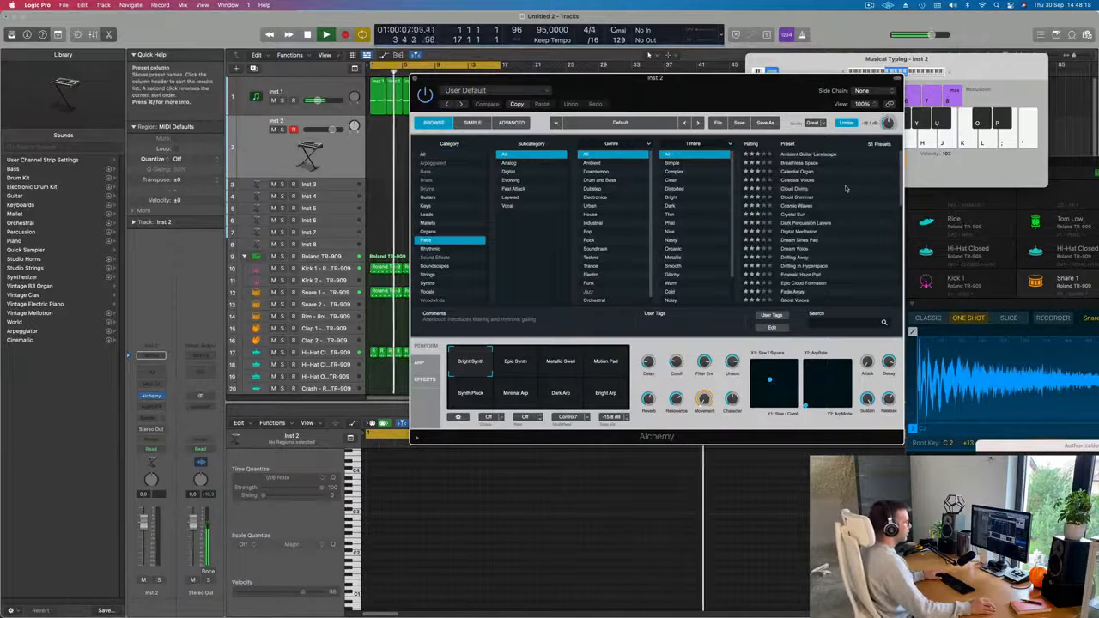
scroll(824, 206, down, 8)
scroll(807, 230, up, 8)
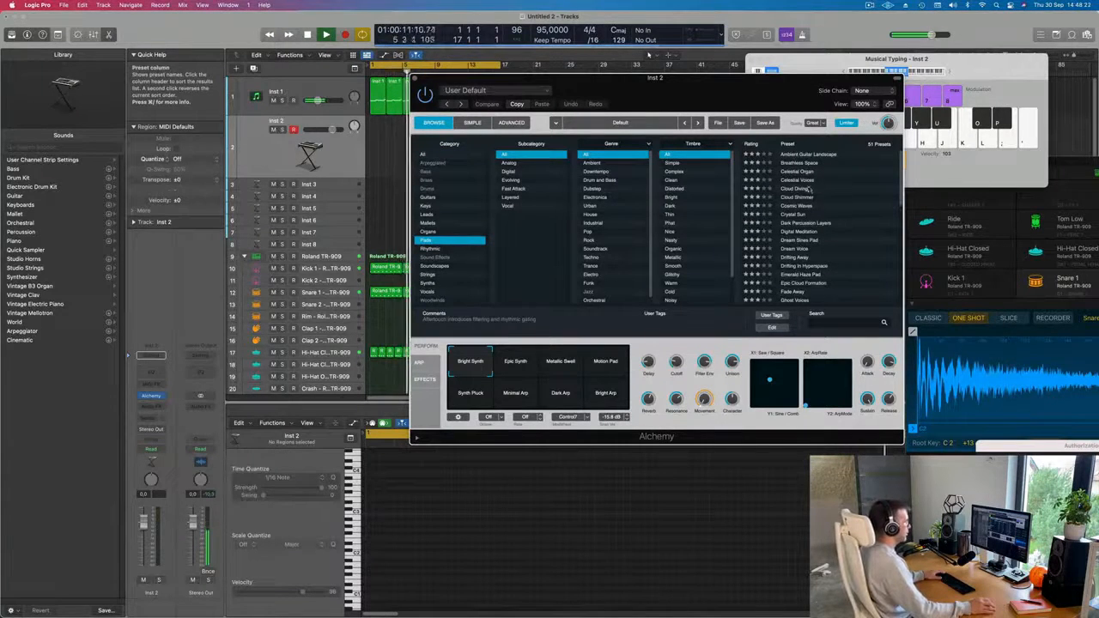
click(797, 188)
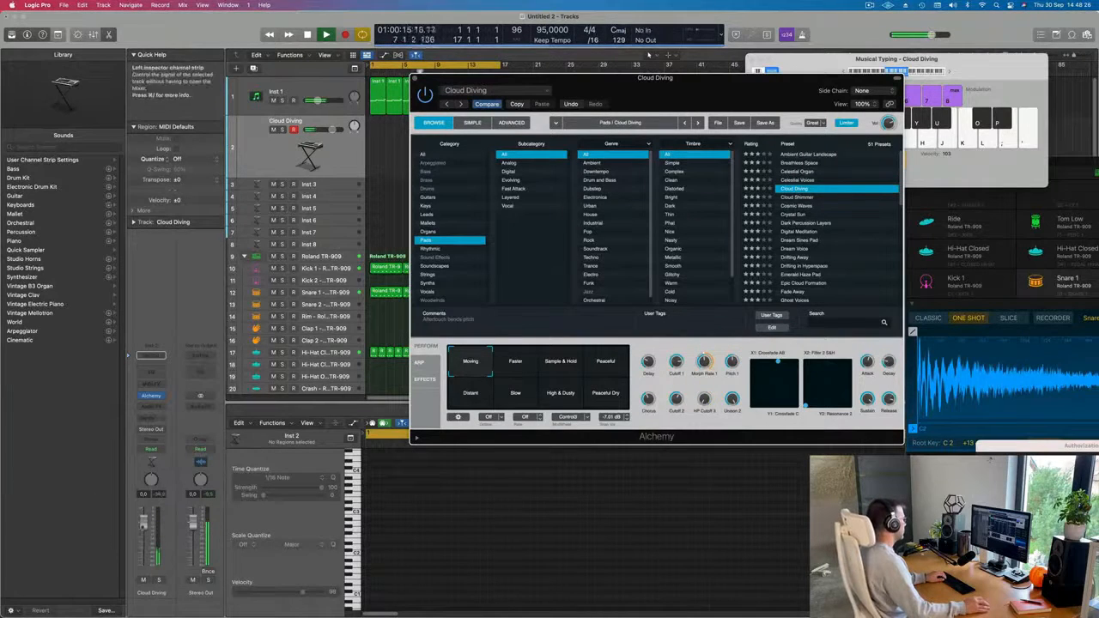
Switch the preset to Dream Voice and lower the track's volume to about -16 dB.
drag(144, 540, 144, 548)
key(f)
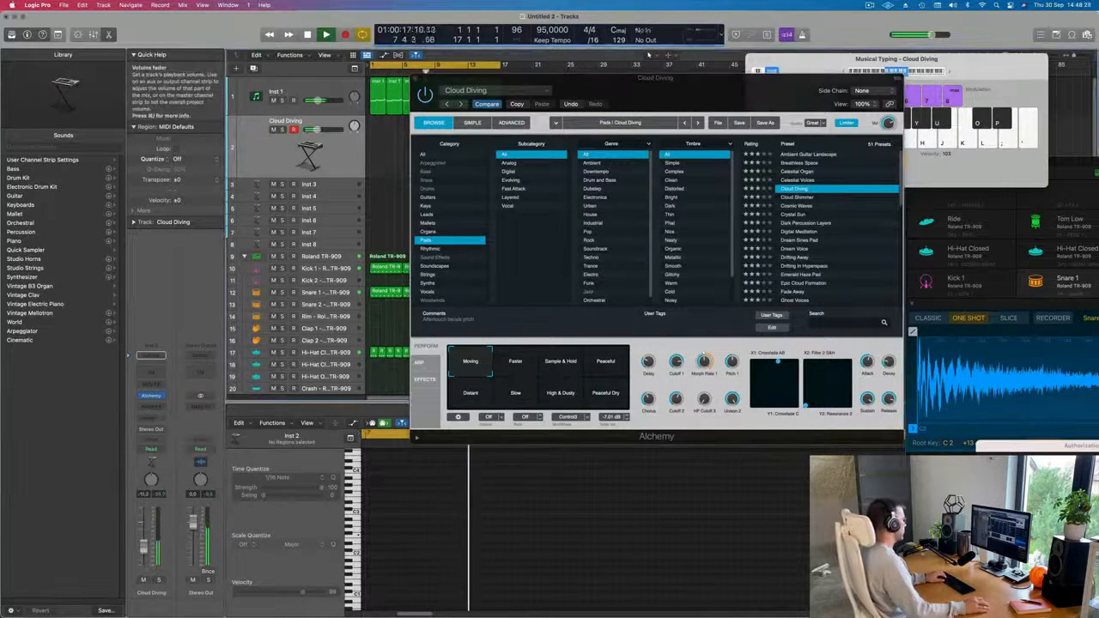
scroll(830, 206, down, 4)
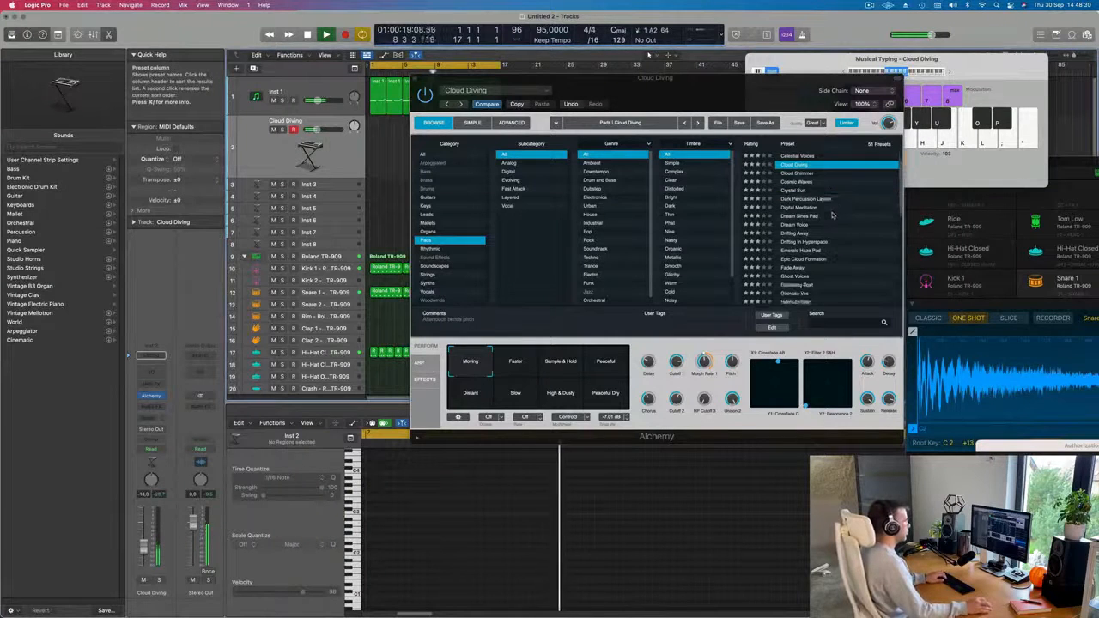
click(800, 216)
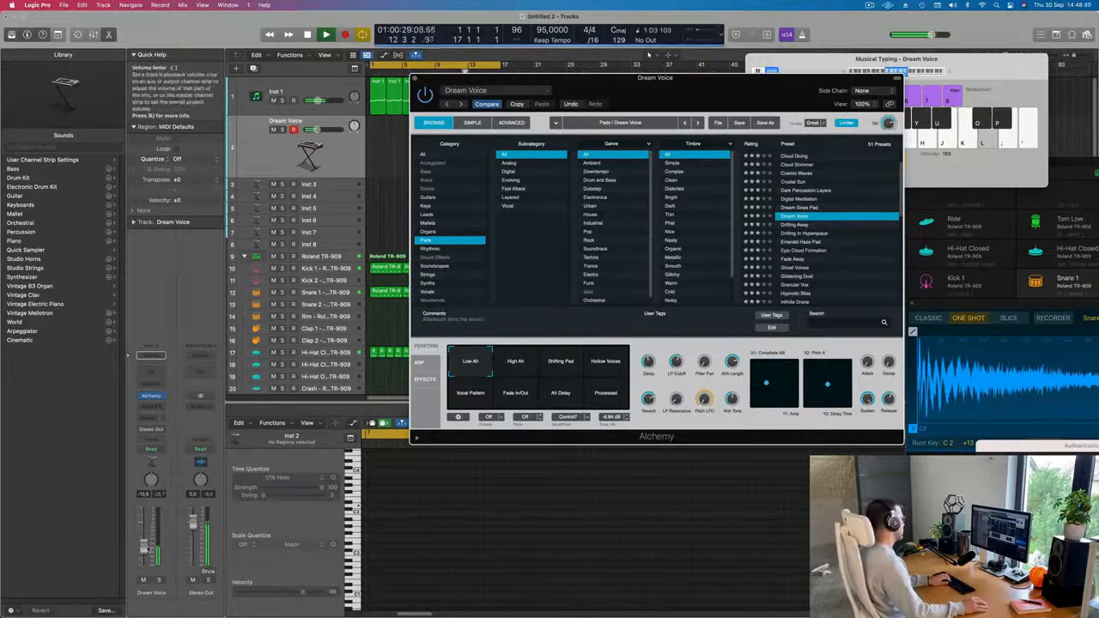
drag(144, 561, 145, 559)
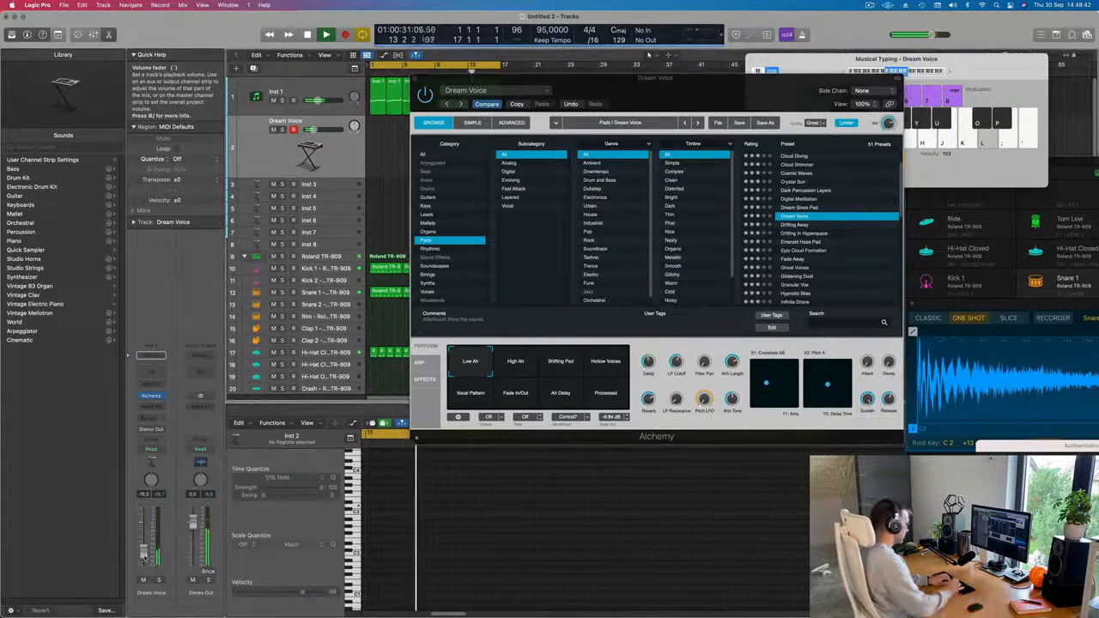
Audition single notes with the Dream Voice sound over the running loop.
key(apostrophe)
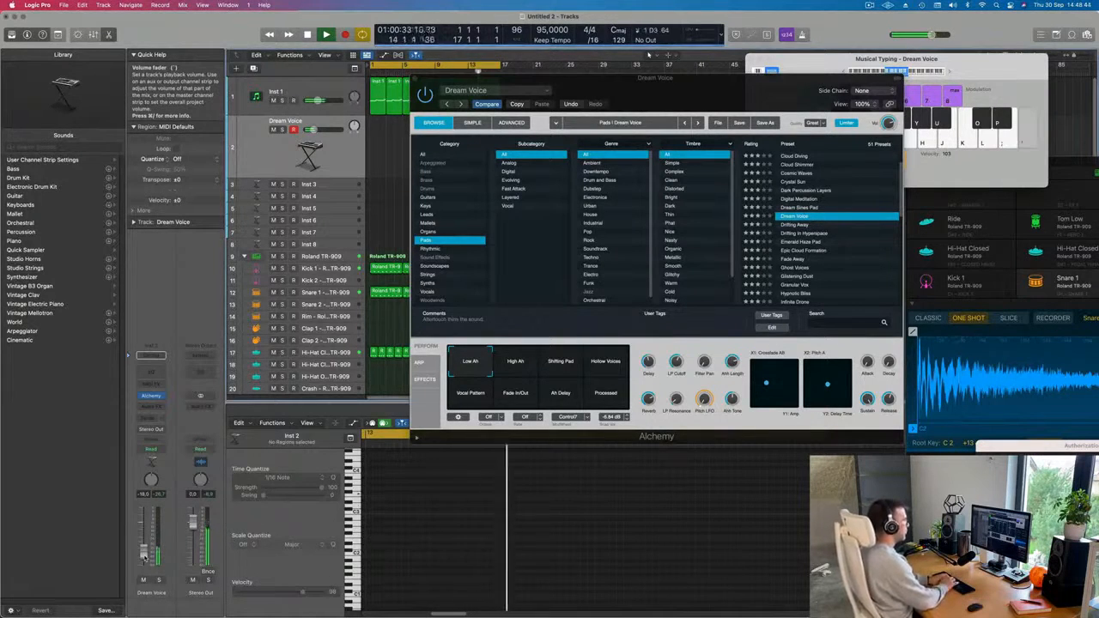
key(l)
key(k)
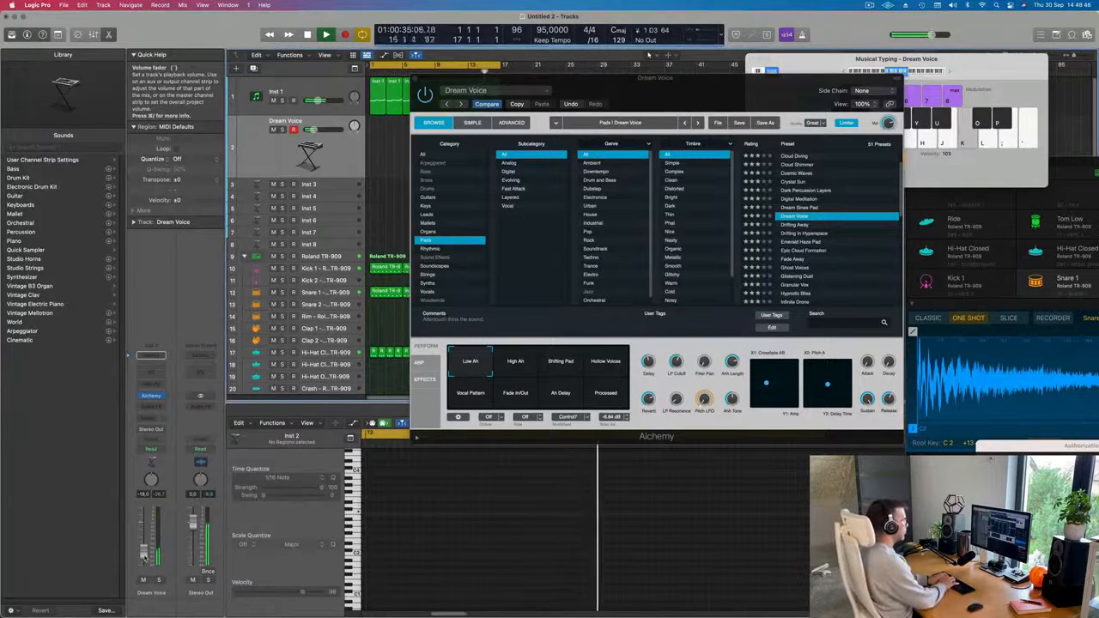
key(h)
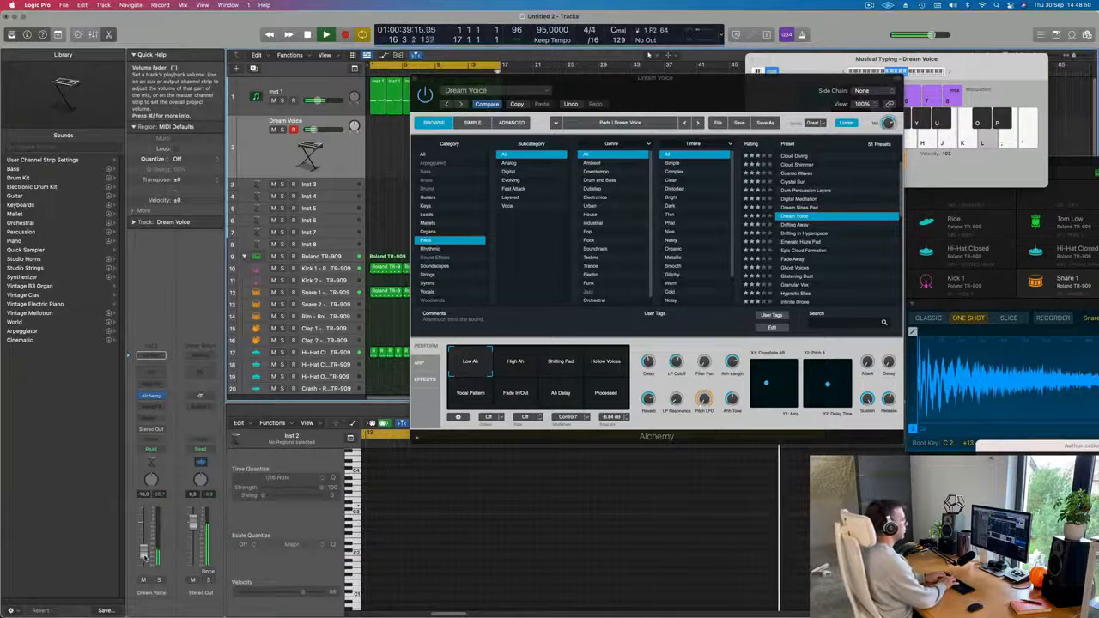
key(l)
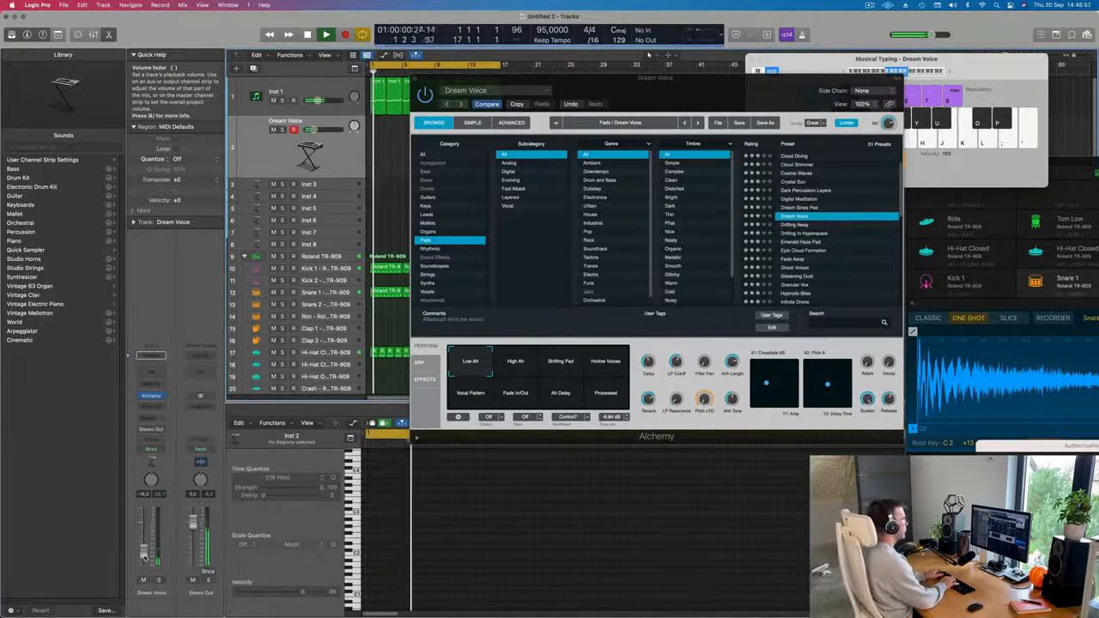
Record a rhythm of repeated D3 notes on the Dream Voice track over the loop, and stop.
key(r)
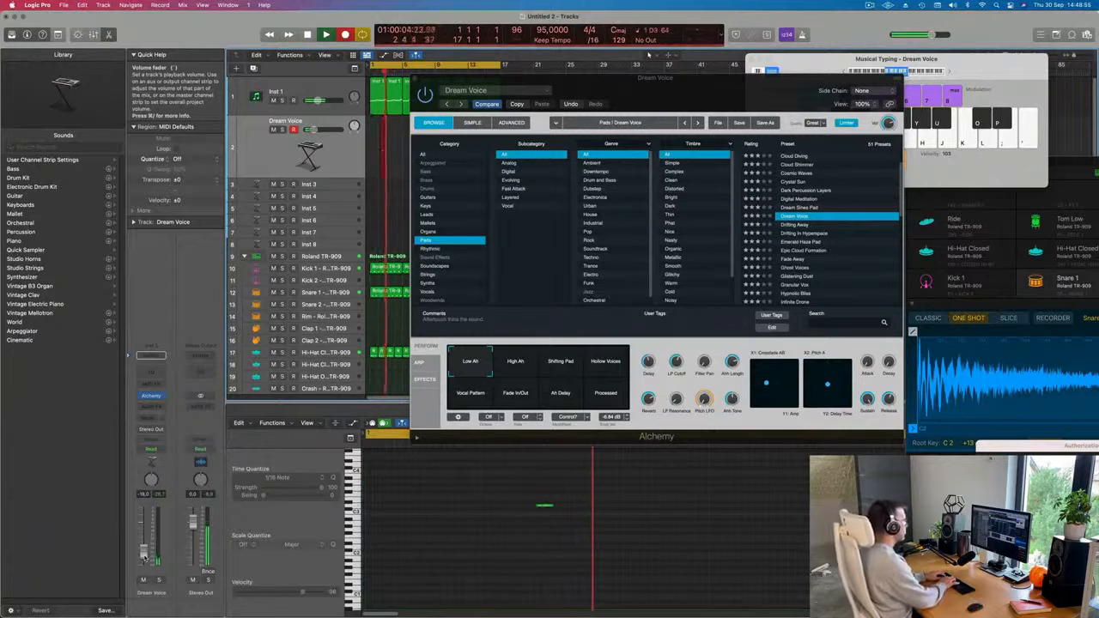
key(l)
key(l)
key(l)
key(l)
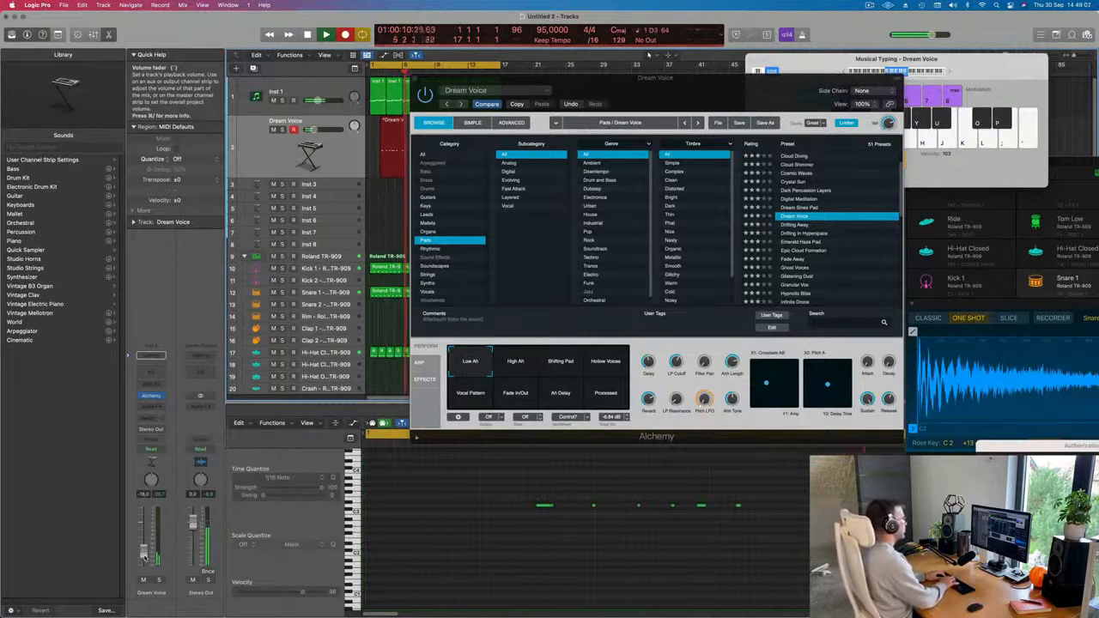
key(l)
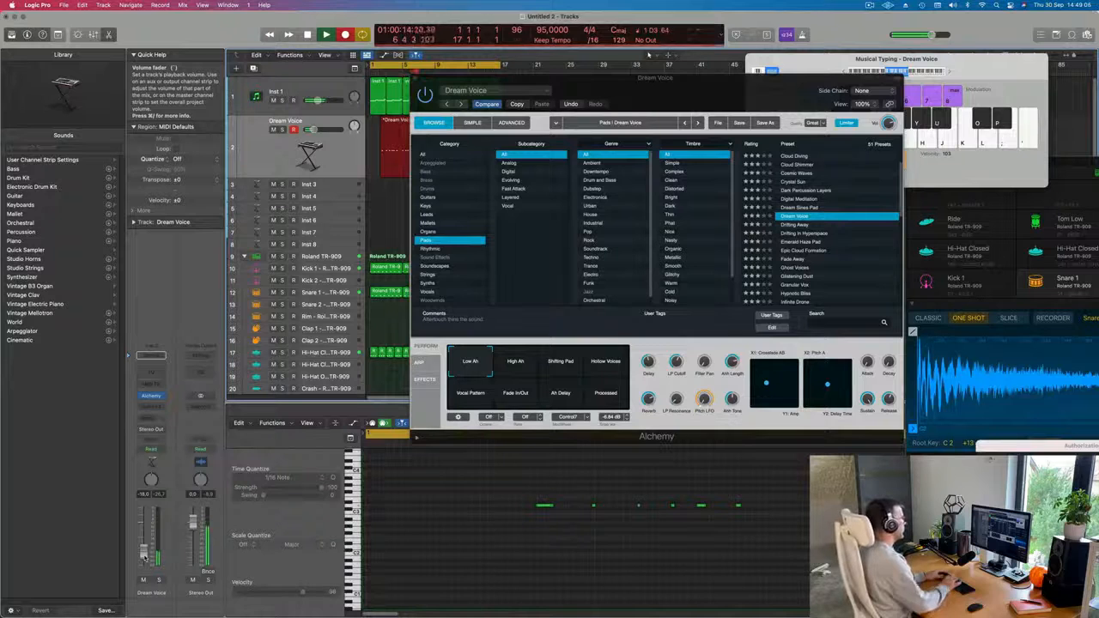
key(space)
Move the Alchemy window aside and split the recorded Dream Voice region at bar 5, splitting notes that cross the cut.
drag(655, 96, 950, 113)
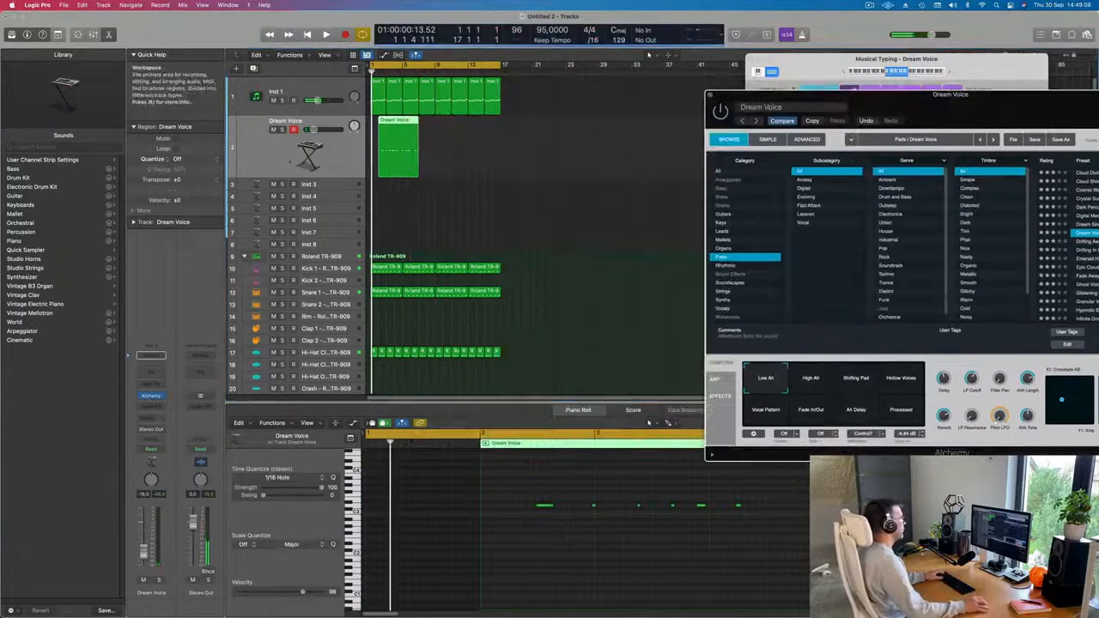
key(space)
click(400, 122)
key(space)
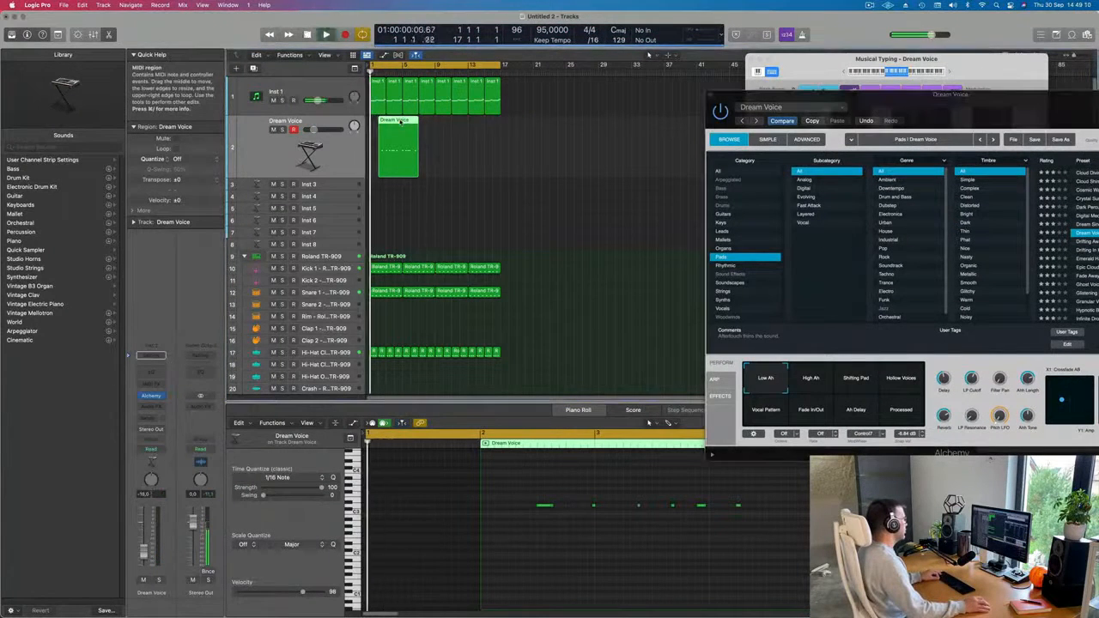
key(space)
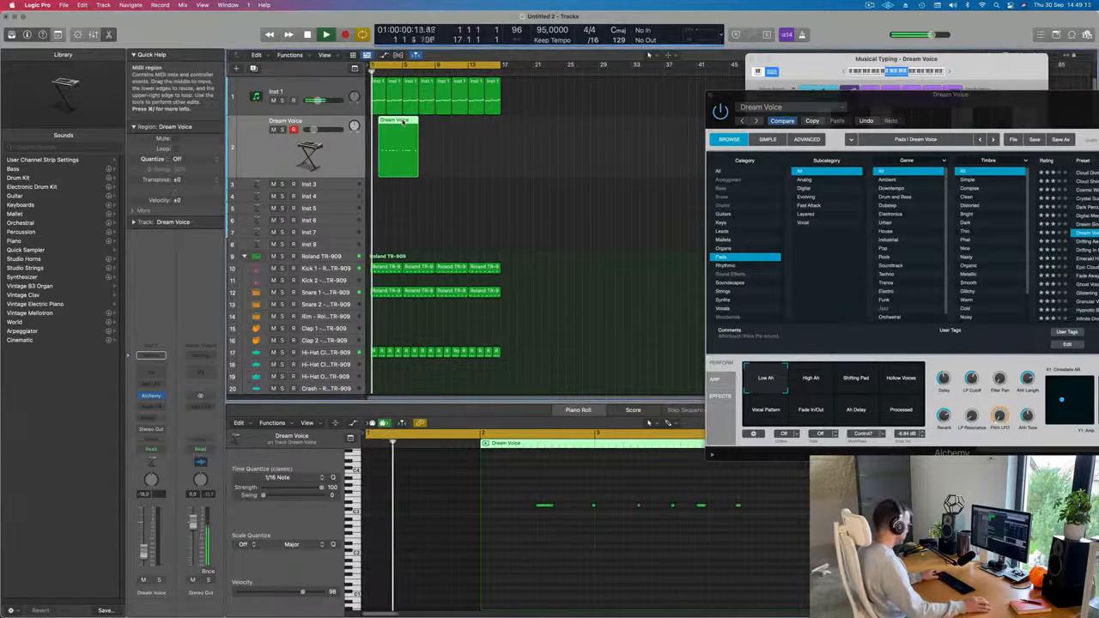
super+click(398, 122)
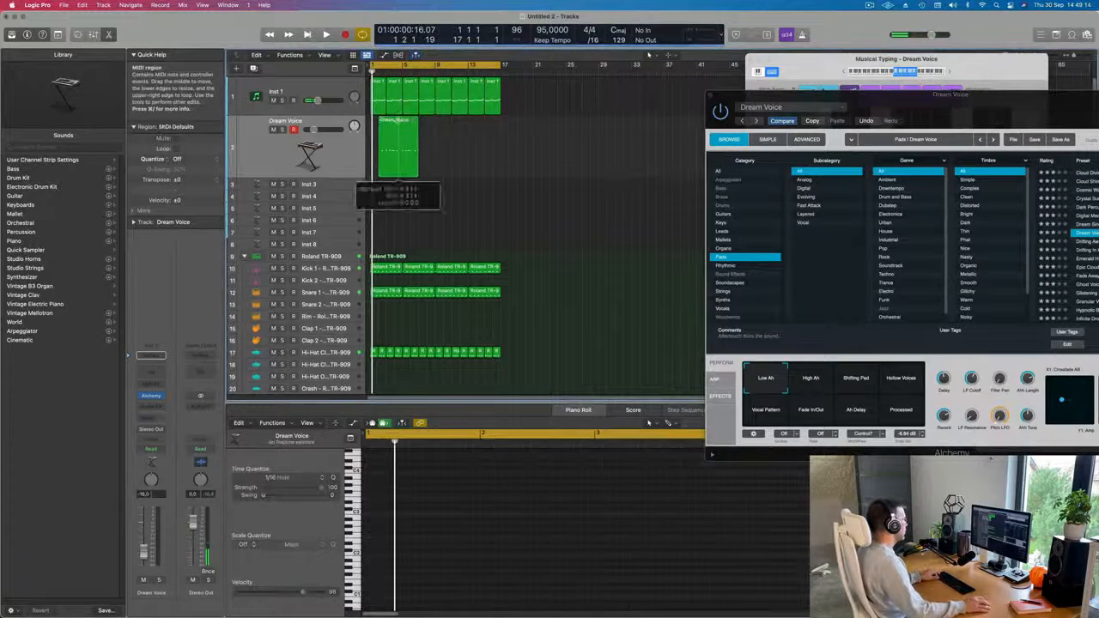
click(401, 127)
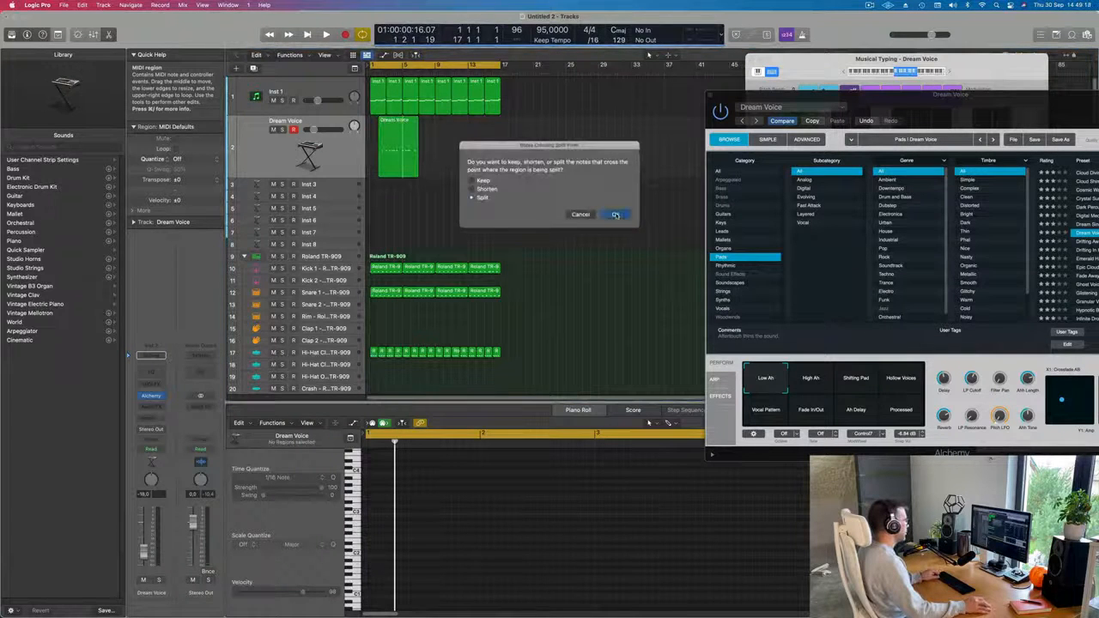
click(615, 215)
Delete the first part of the split region, move the remaining two-bar part to bar 1, and start playback.
click(387, 137)
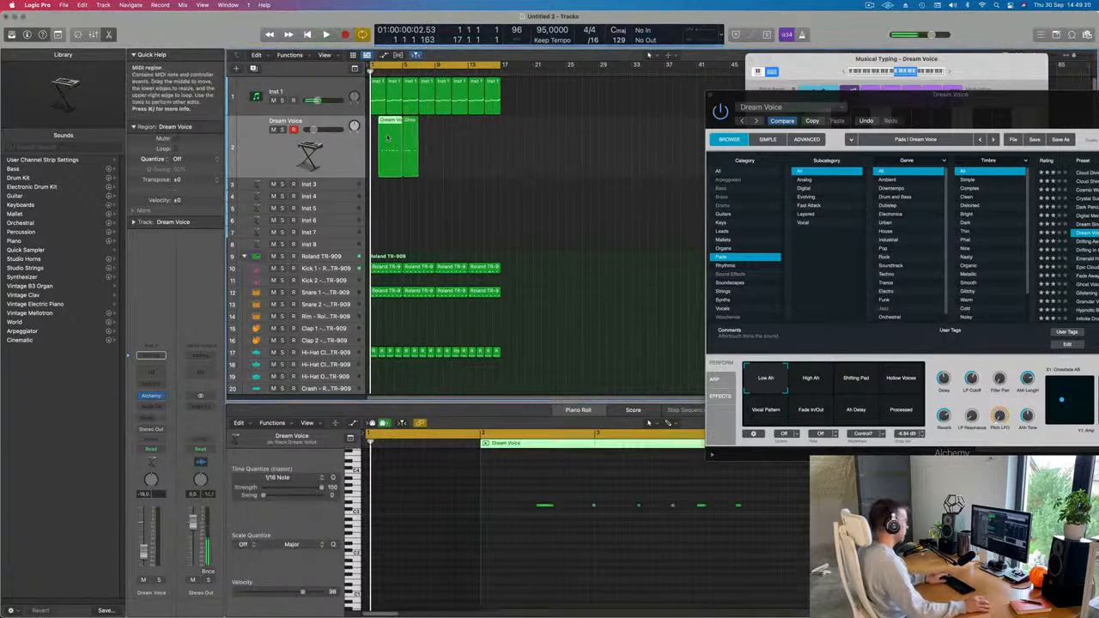
key(Delete)
drag(413, 162, 380, 163)
key(space)
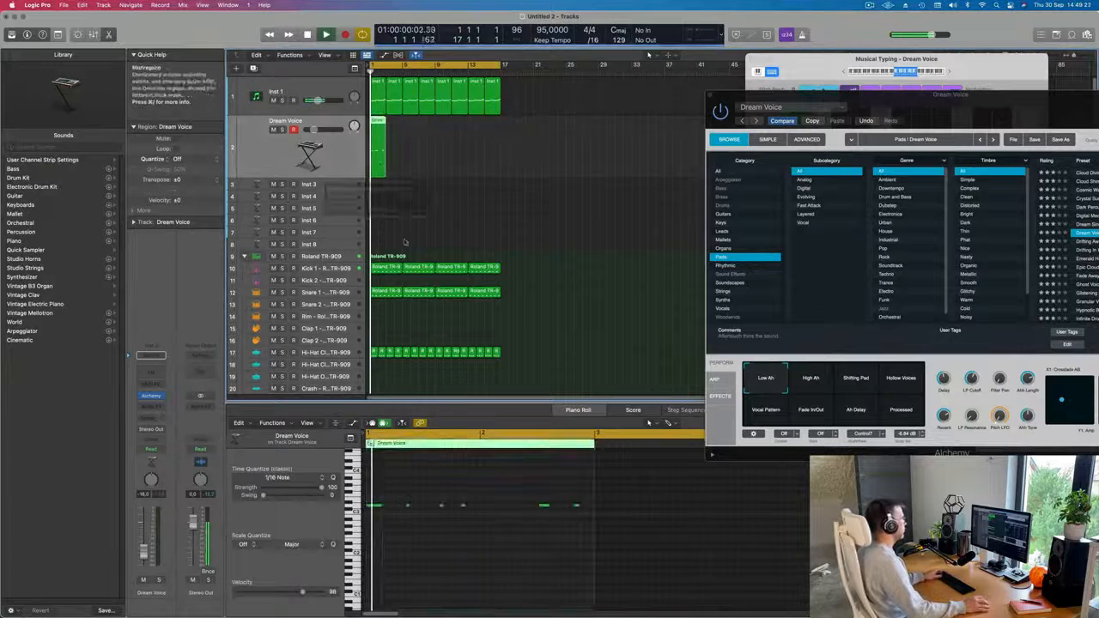
Select all notes of the two-bar Dream Voice region in the Piano Roll and replay it from the start.
click(485, 547)
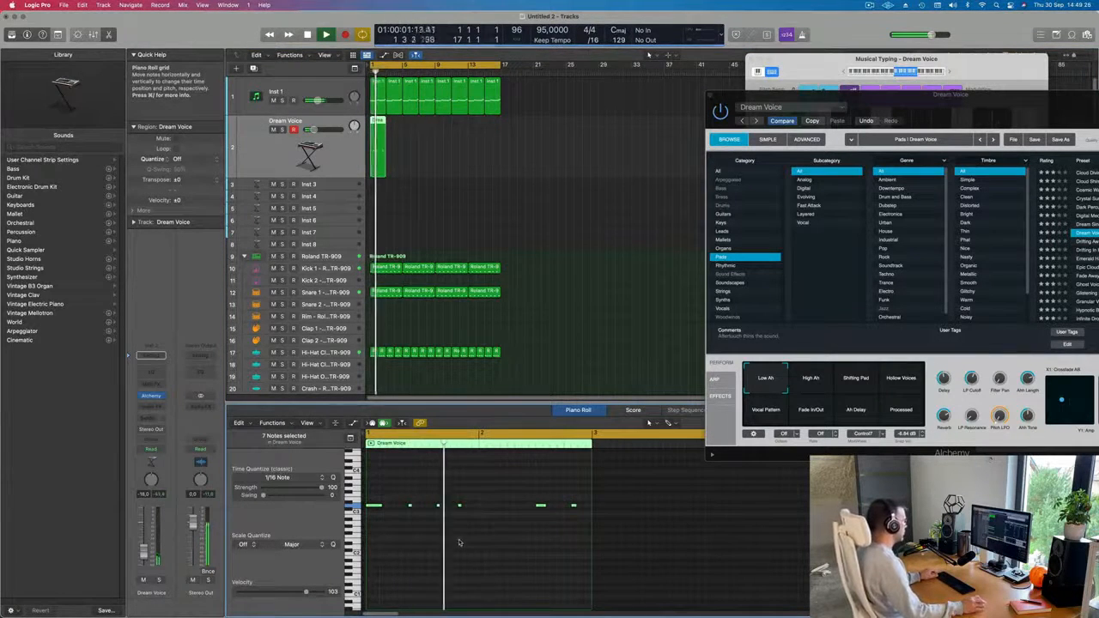
scroll(453, 543, down, 2)
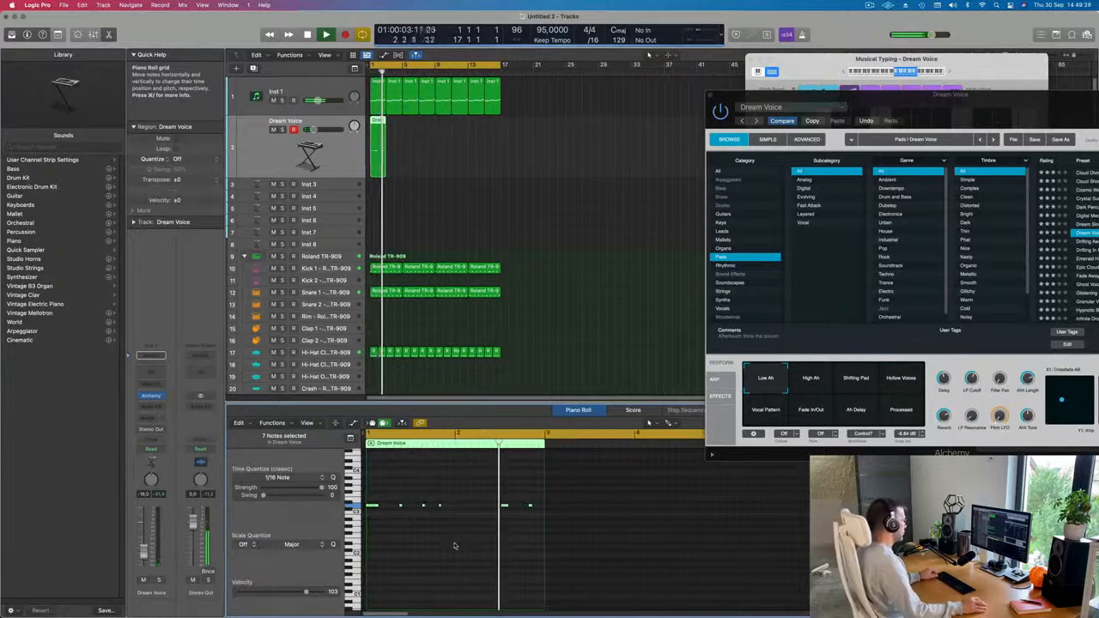
scroll(454, 543, up, 2)
key(space)
key(space)
Repeat the two-bar Dream Voice region seven times so it runs to bar 17, and restart playback.
click(442, 141)
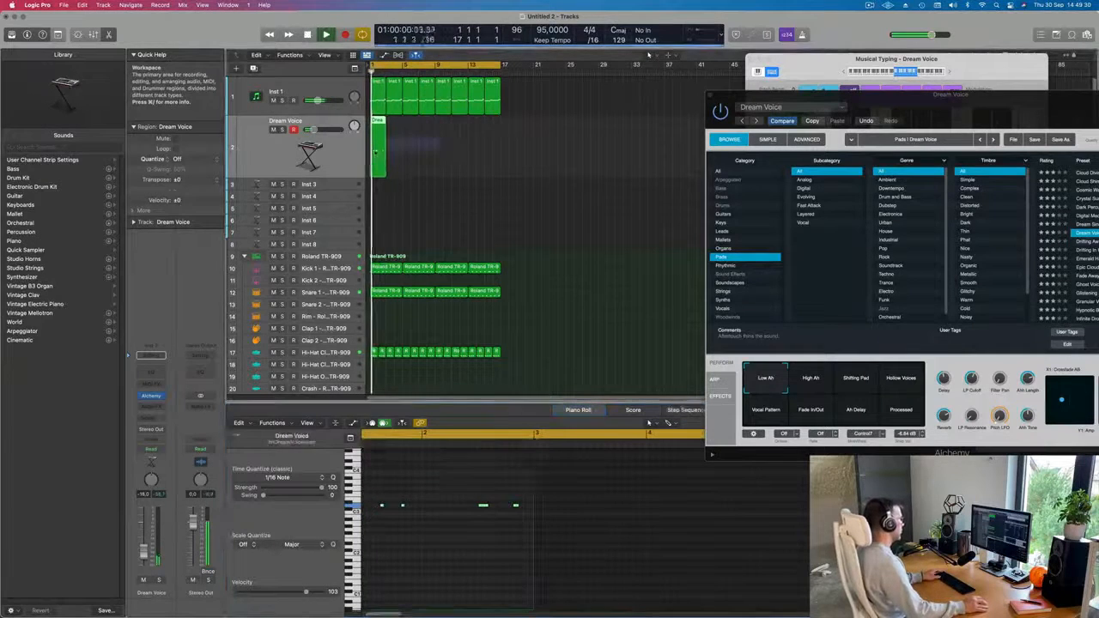
click(379, 143)
key(super+r)
key(super+r)
key(super+r)
key(super+r)
key(super+r)
key(super+r)
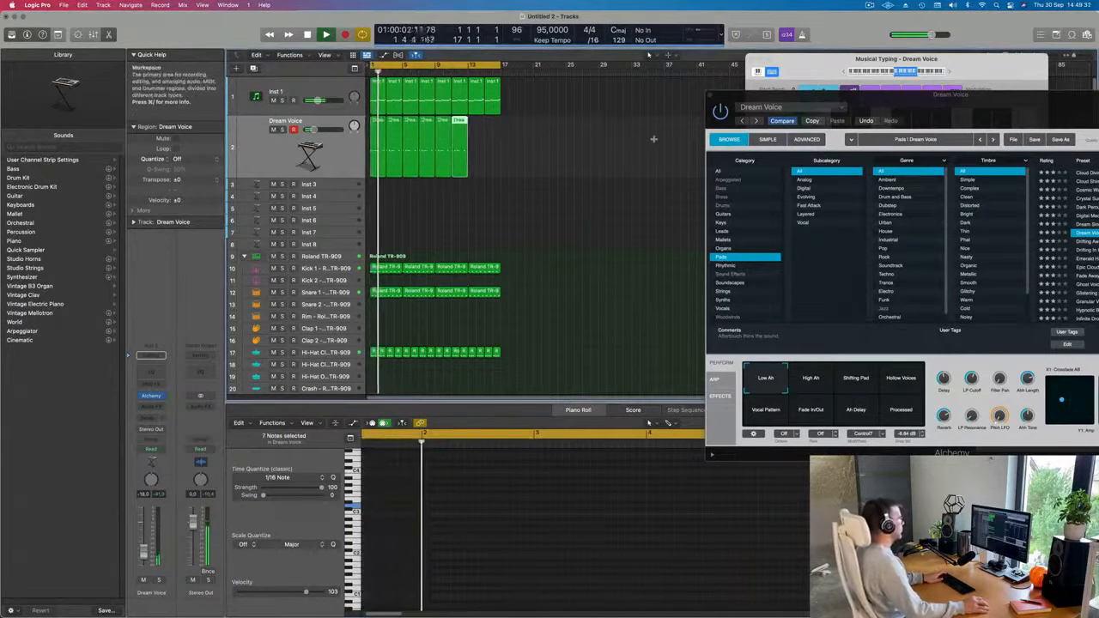
drag(911, 109, 878, 104)
key(super+r)
key(space)
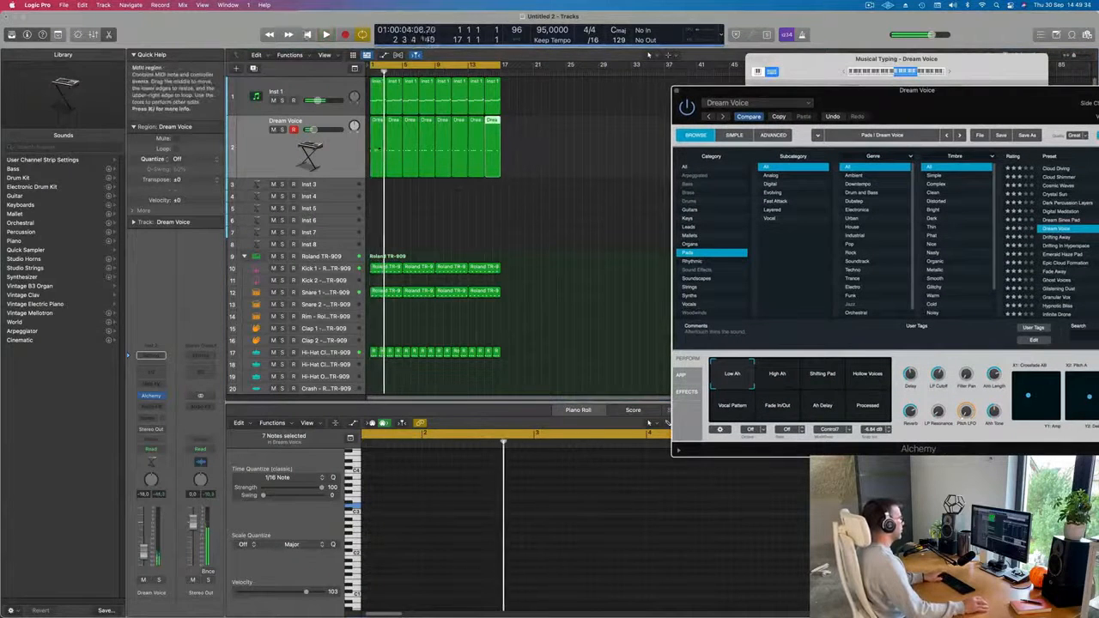
key(space)
In the first Dream Voice region, move the last short note before bar 2 and the region's final note slightly later.
click(379, 144)
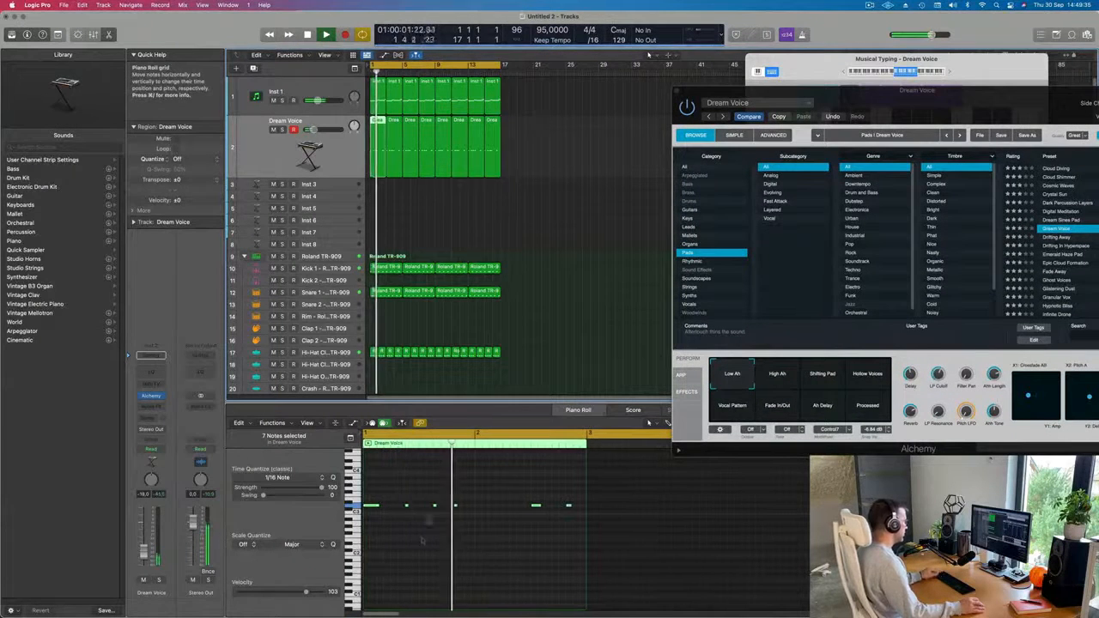
click(454, 504)
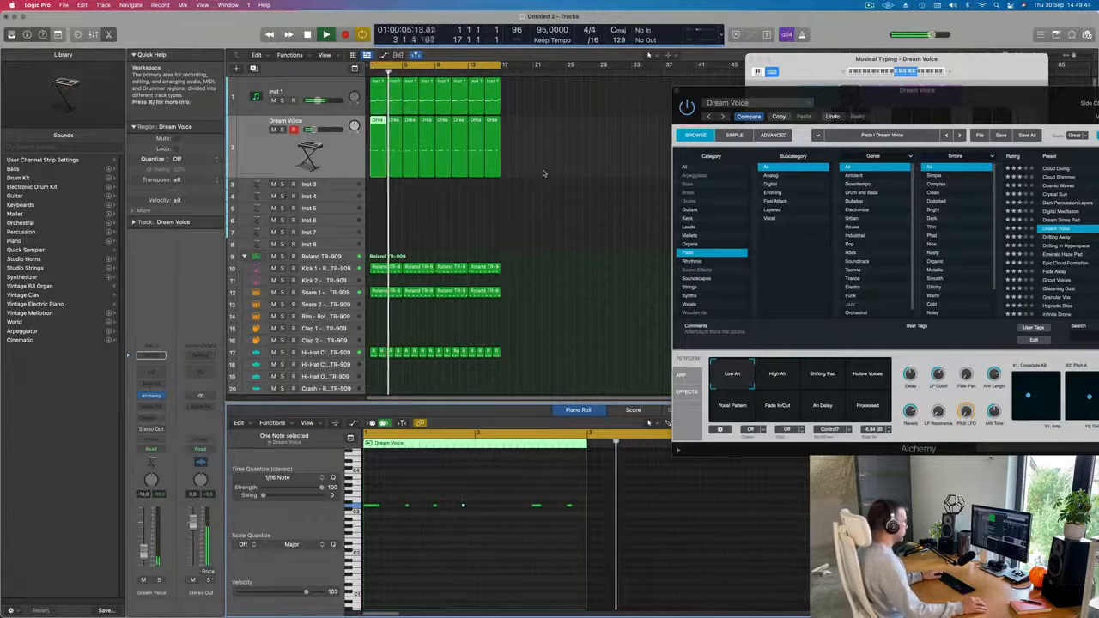
click(568, 506)
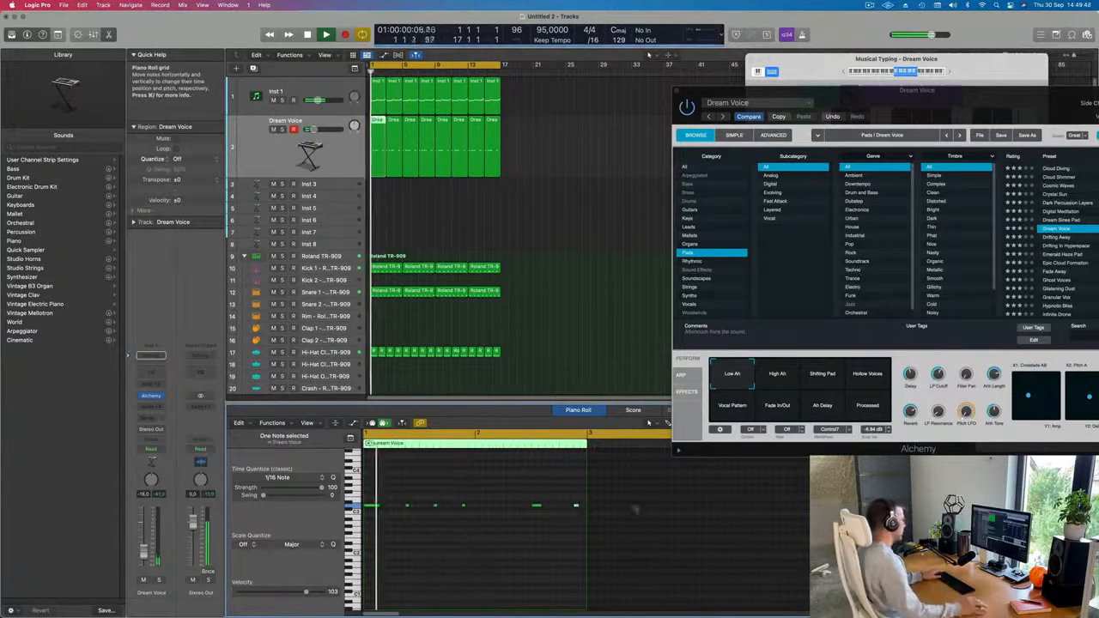
Delete the seven Dream Voice copies that follow the edited first region.
drag(534, 156, 391, 164)
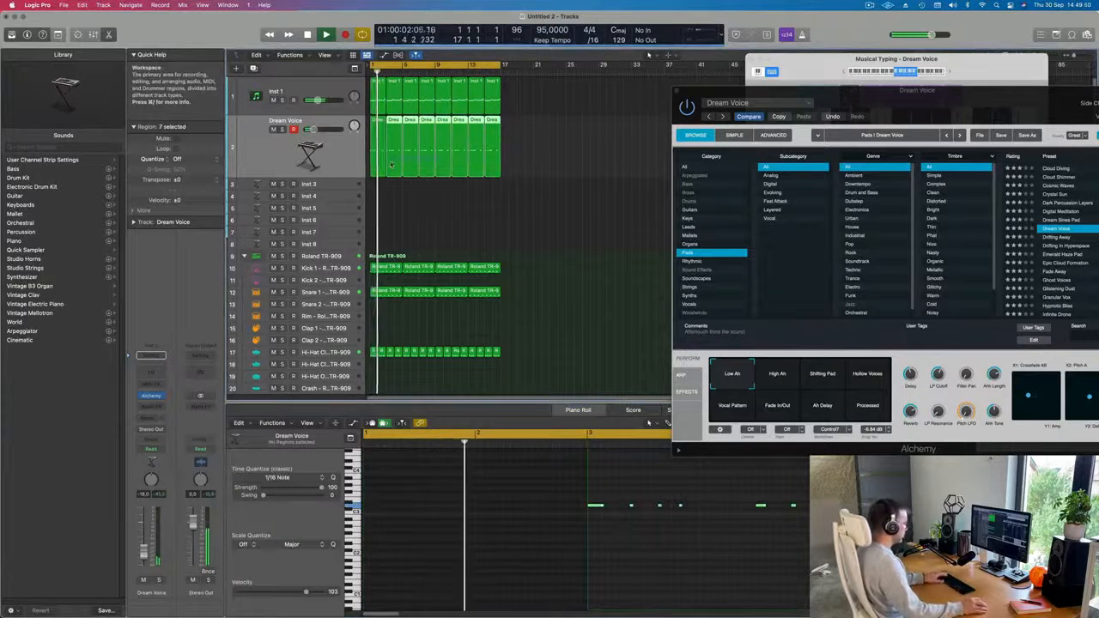
key(Delete)
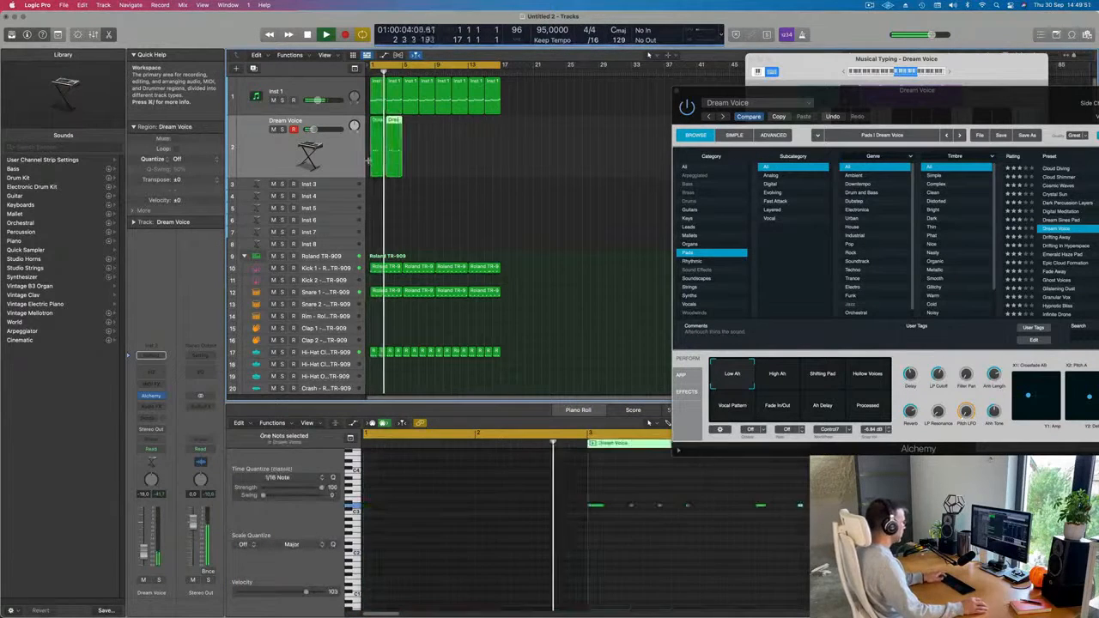
Repeat the edited two-bar Dream Voice region until the copies run to bar 17.
key(super+r)
key(super+r)
key(super+r)
key(super+r)
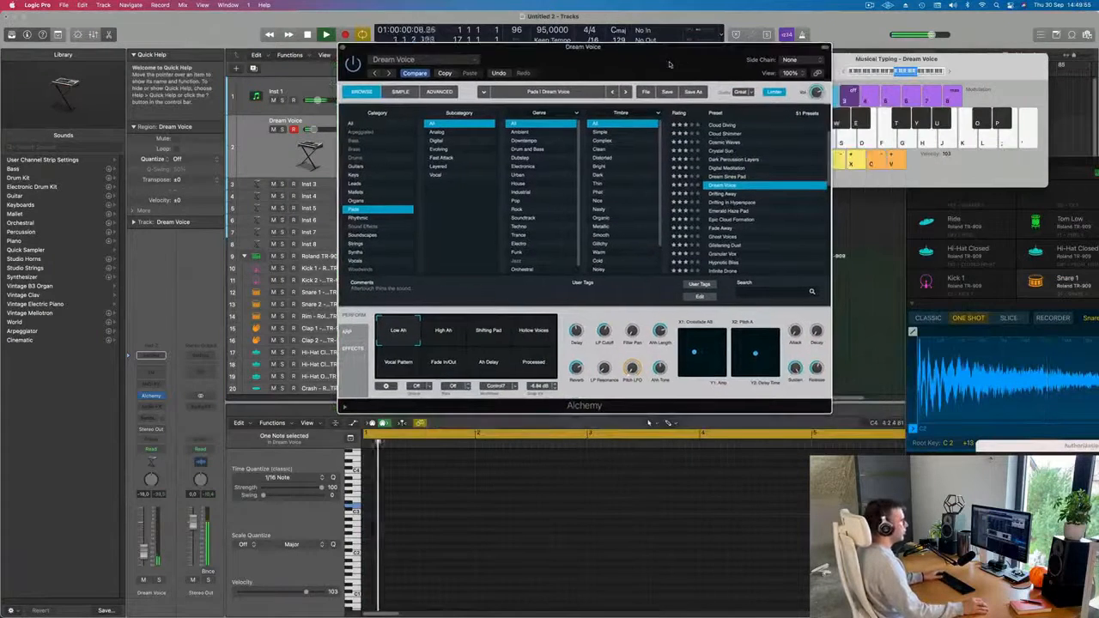
Audition the Dream Voice performance variations High Ah, Shifting Pad, Hollow Voices, Vocal Pattern and Fade In/Out against the loop.
drag(670, 65, 713, 67)
click(487, 336)
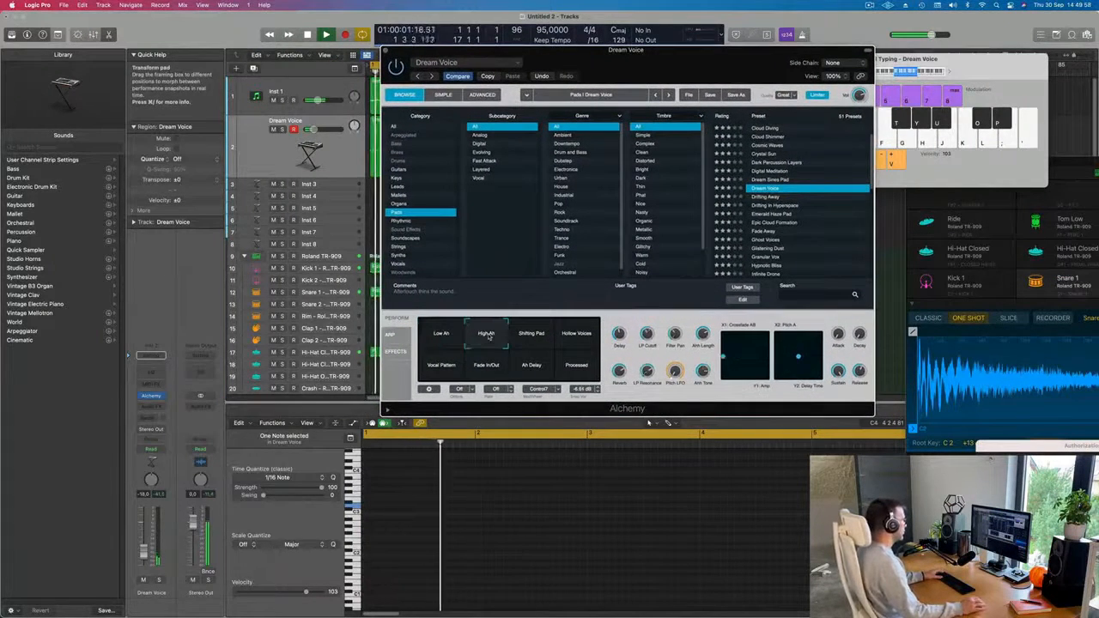
click(533, 338)
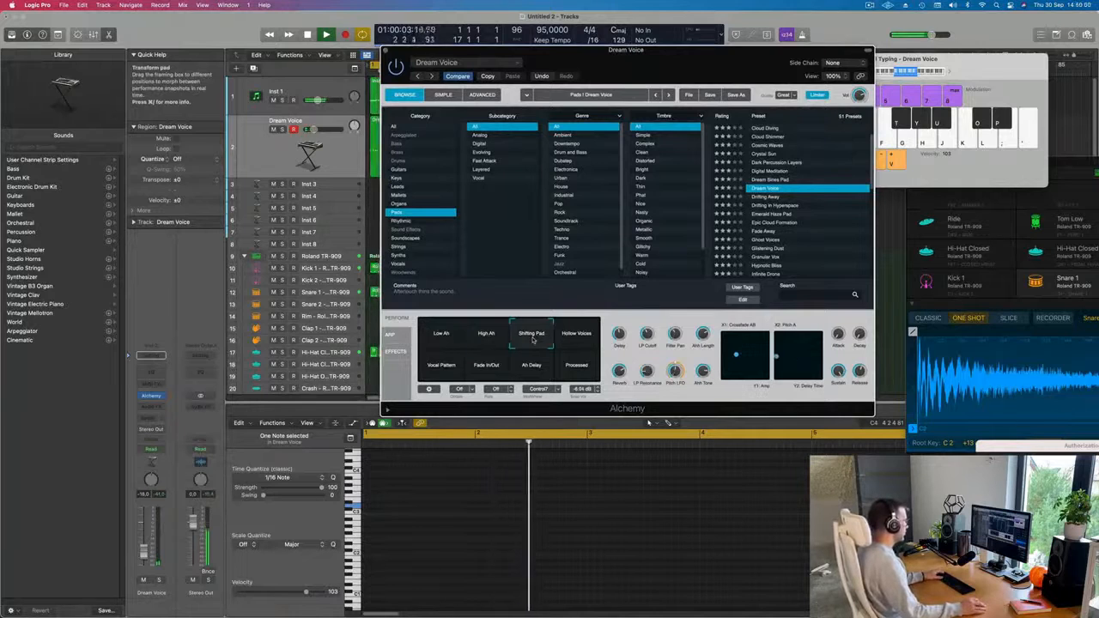
click(581, 337)
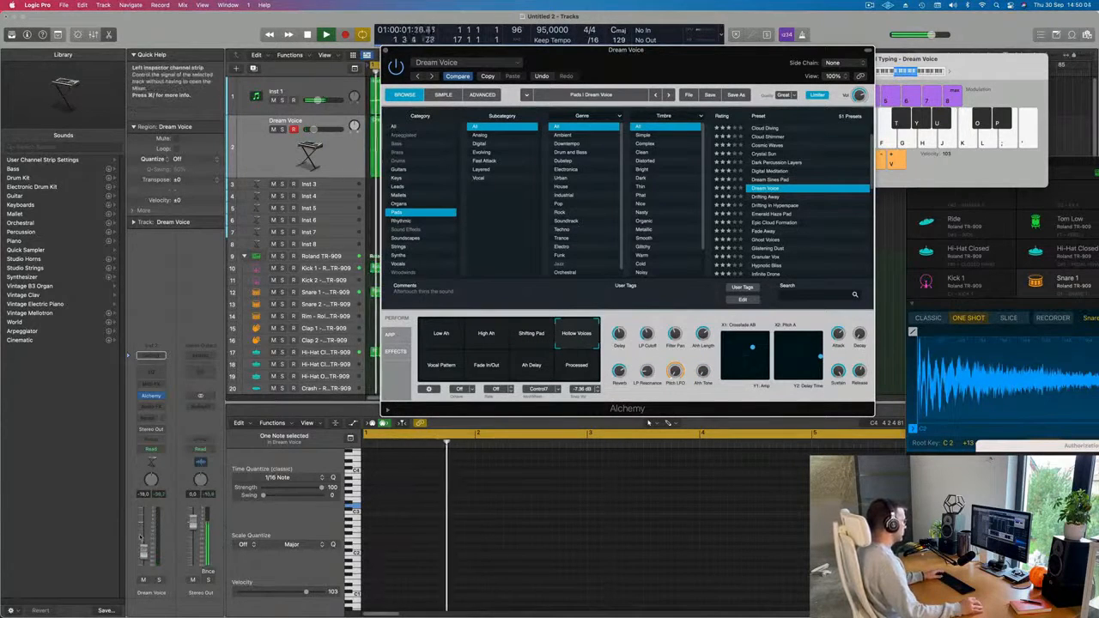
click(440, 366)
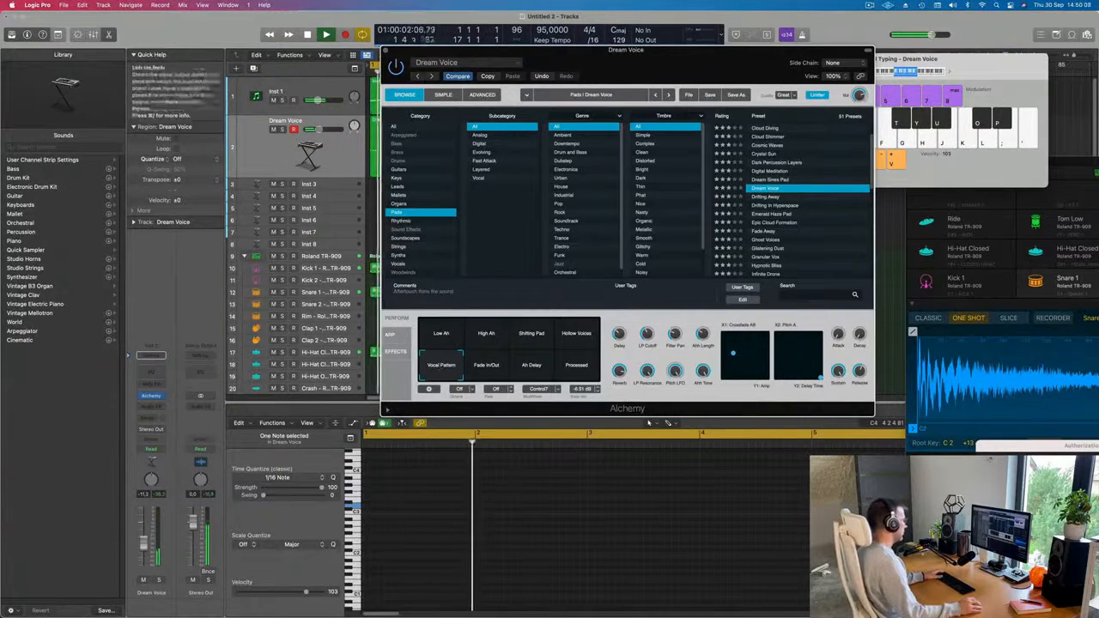
click(446, 422)
key(Return)
click(488, 366)
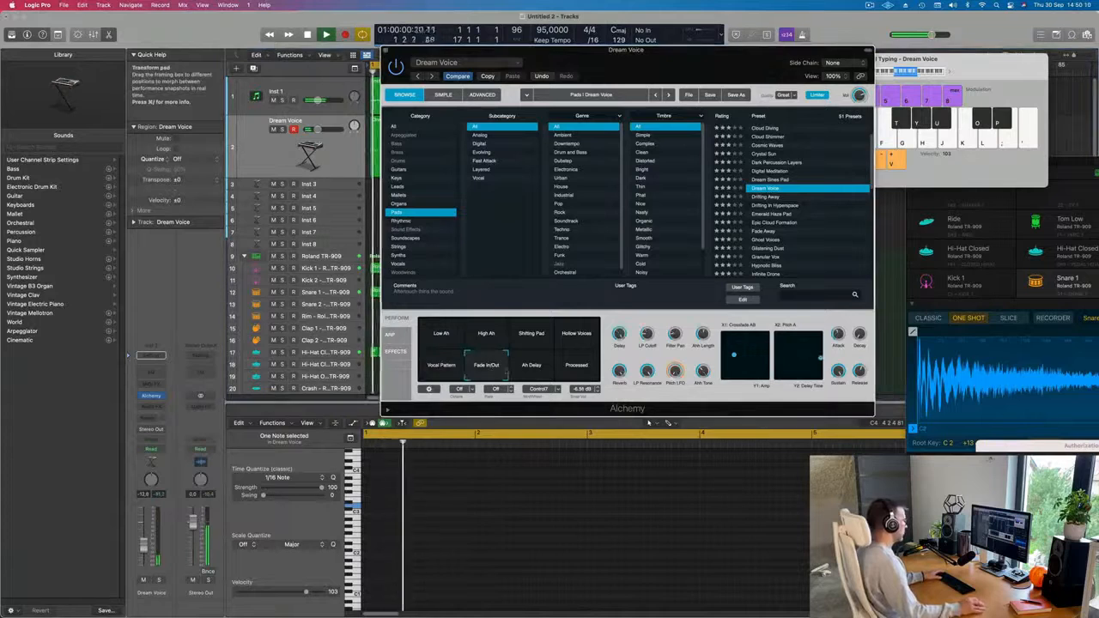
Switch the Dream Voice sound to the Ah Delay variation, lower its channel volume to about -15.4 dB and close Alchemy.
click(532, 367)
key(Return)
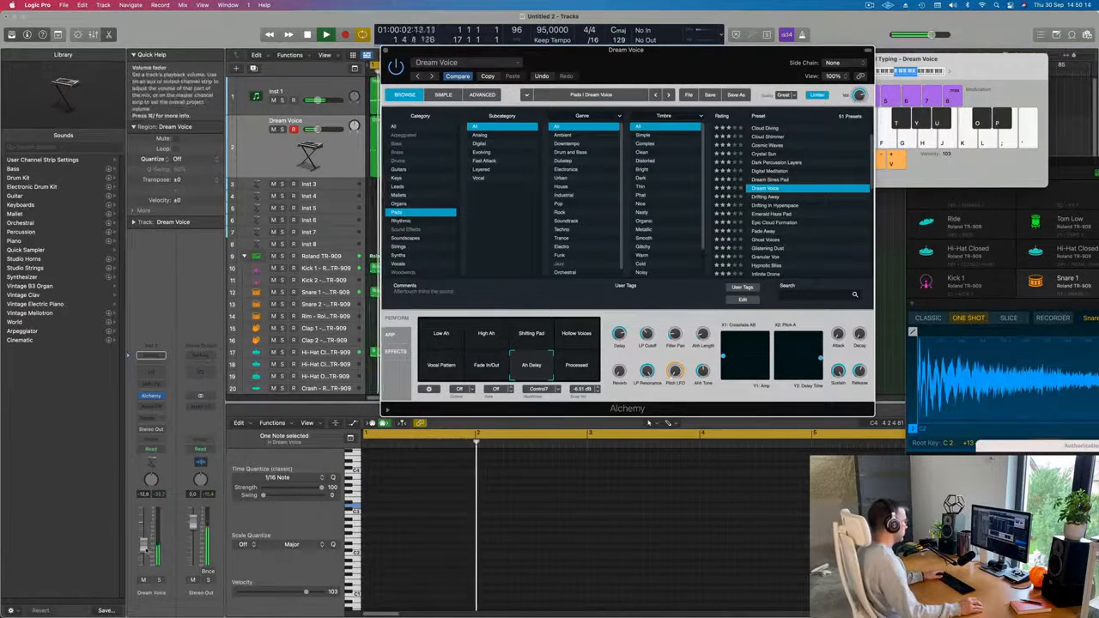
drag(144, 545, 145, 549)
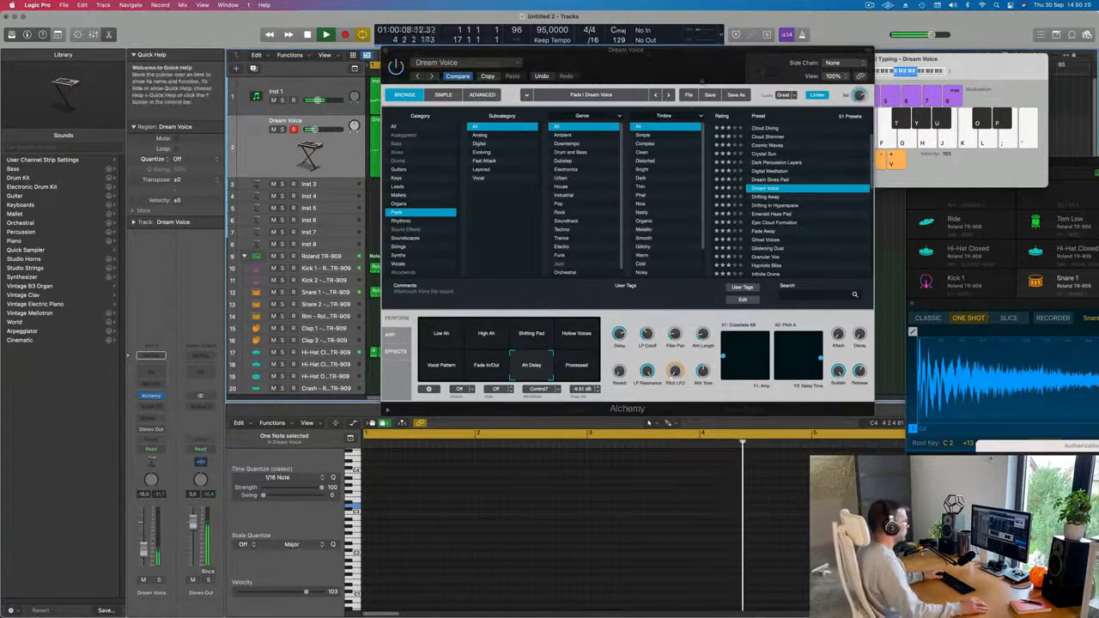
drag(515, 50, 615, 86)
drag(146, 553, 147, 550)
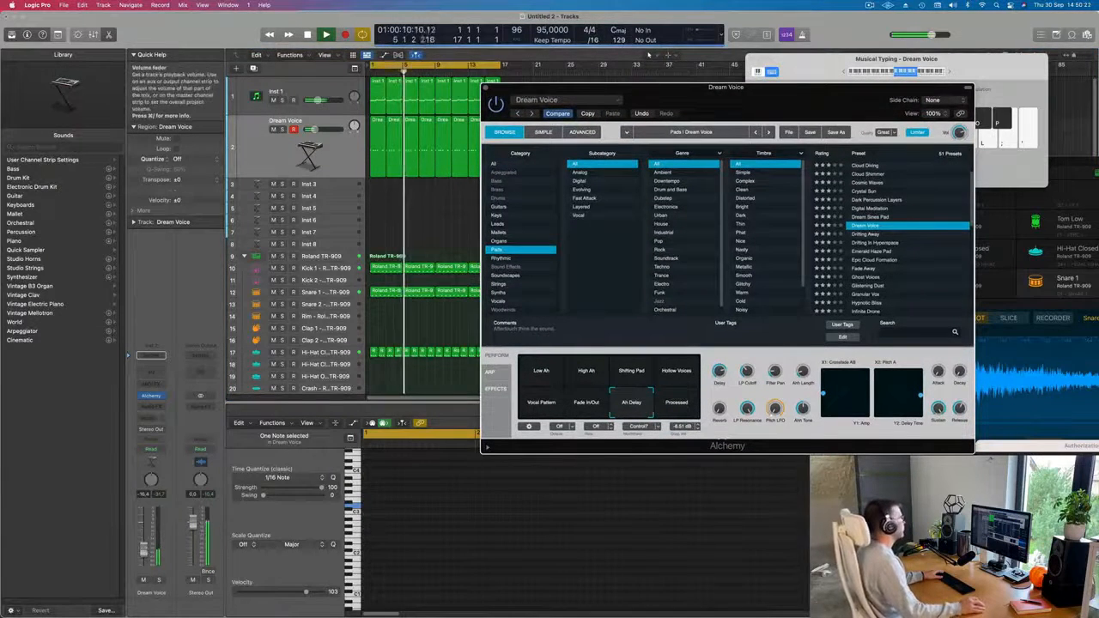
drag(487, 89, 453, 100)
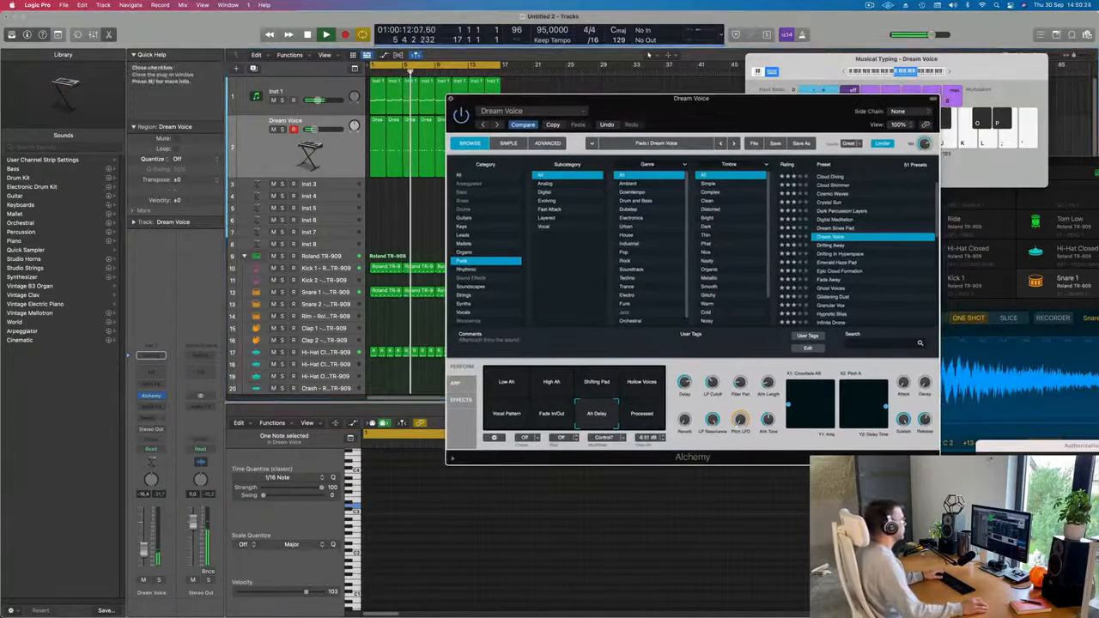
click(450, 101)
Load a stereo Vintage B3 Organ on the Inst 3 track and increase that track's height.
click(325, 185)
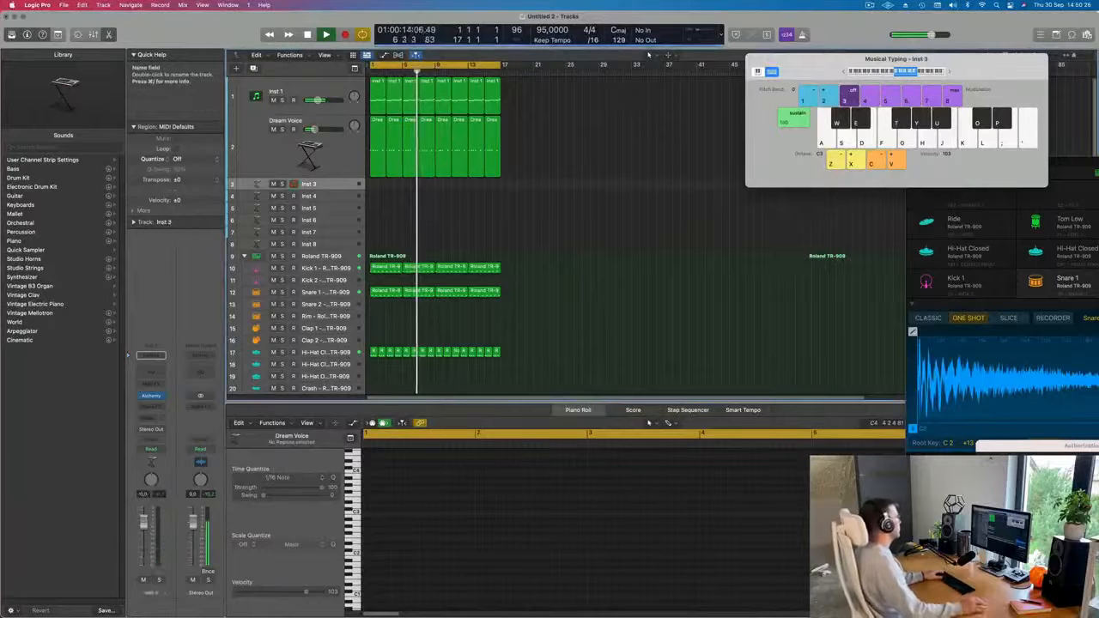
click(163, 396)
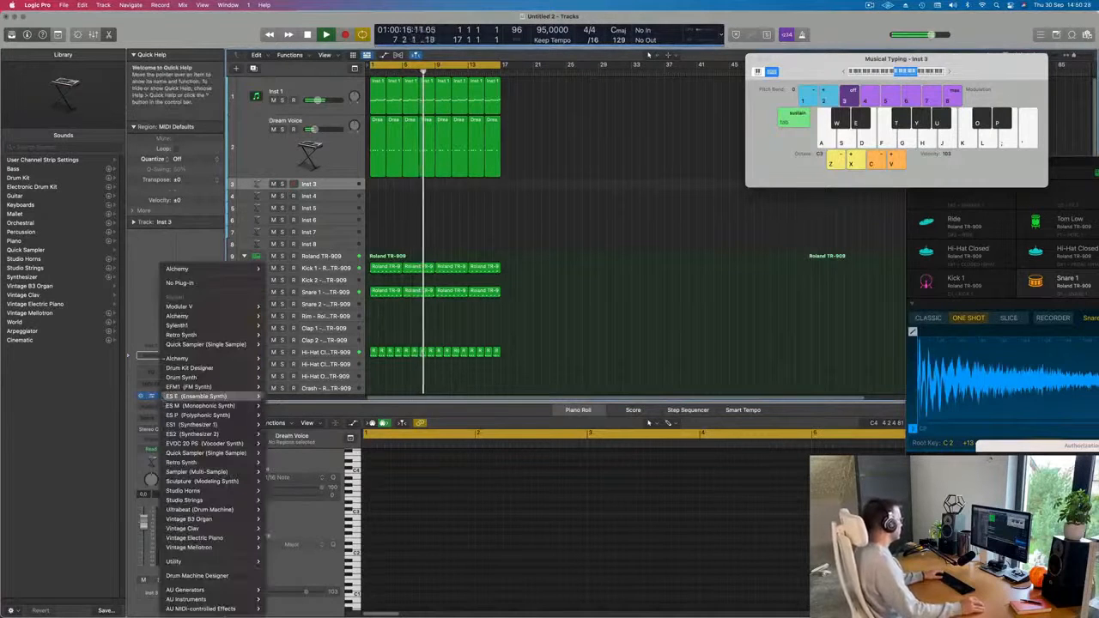
mouse_move(217, 519)
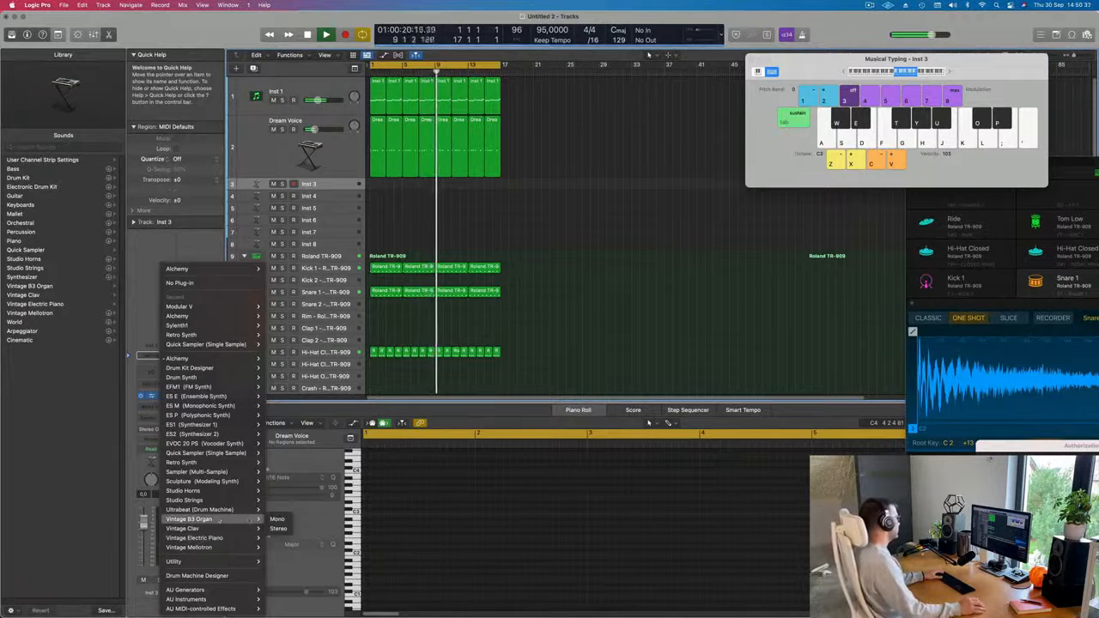
click(277, 529)
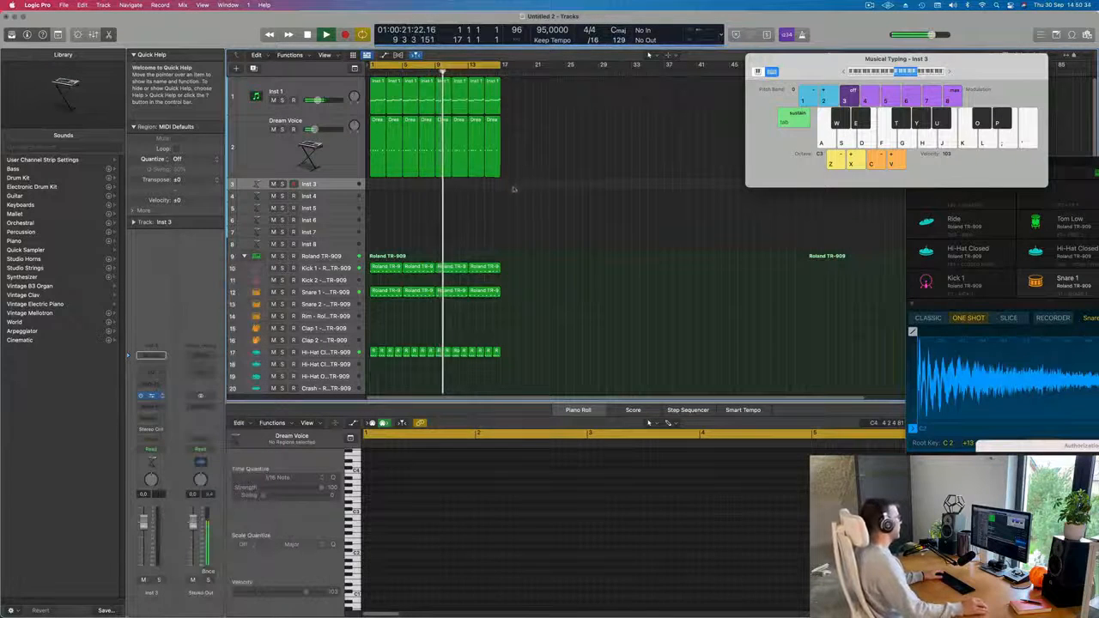
drag(581, 120, 809, 82)
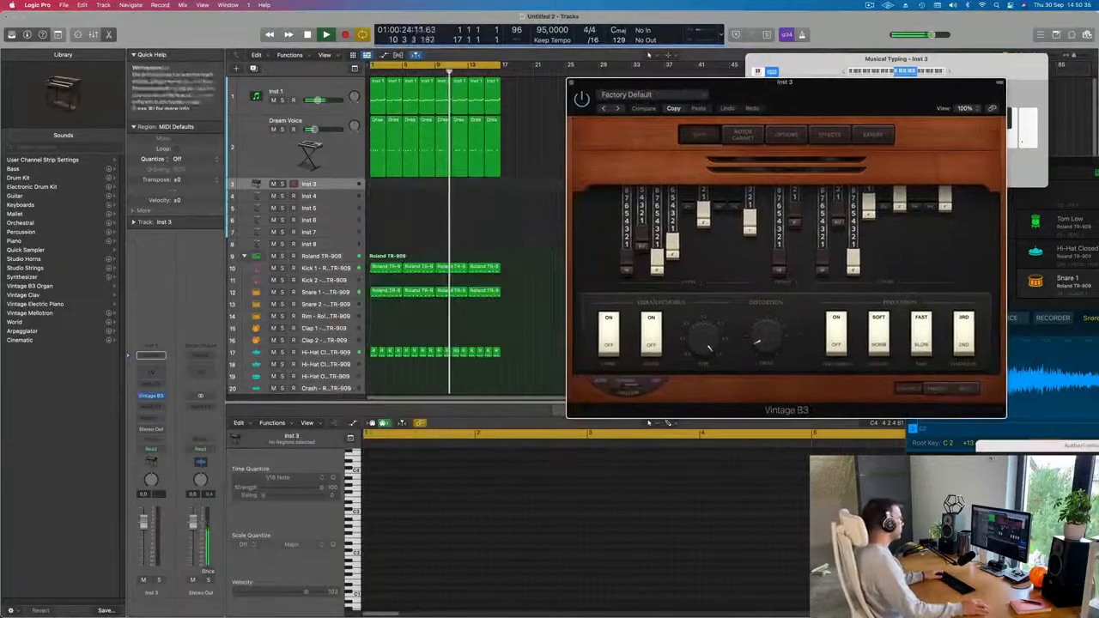
drag(340, 190, 341, 224)
drag(826, 82, 761, 106)
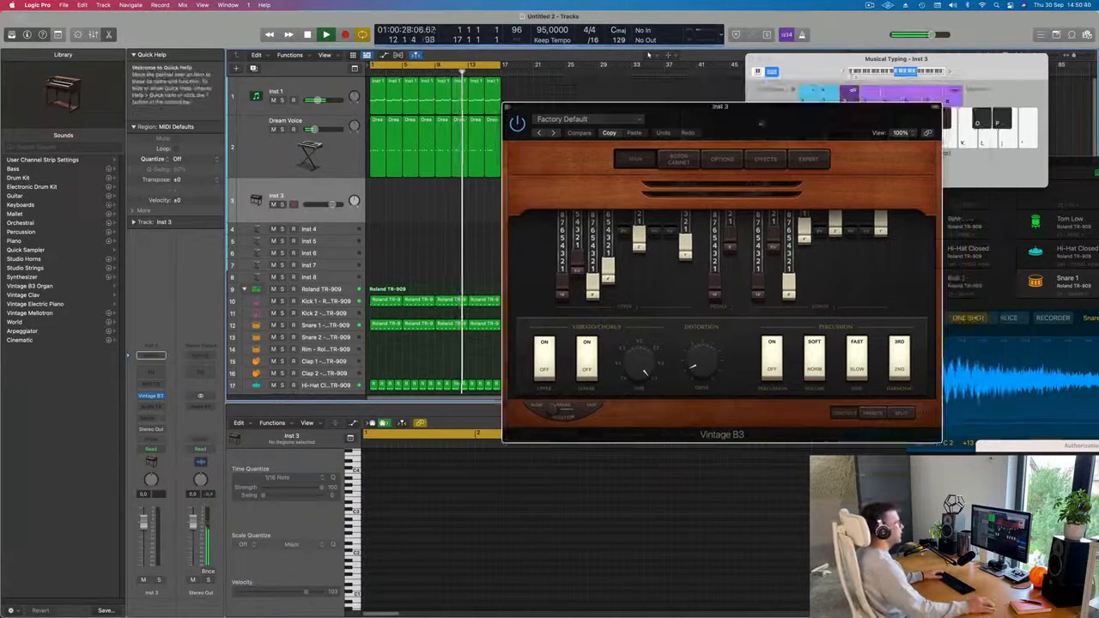
Lower the Musical Typing octave to C1 and reduce the Inst 3 channel volume.
click(846, 72)
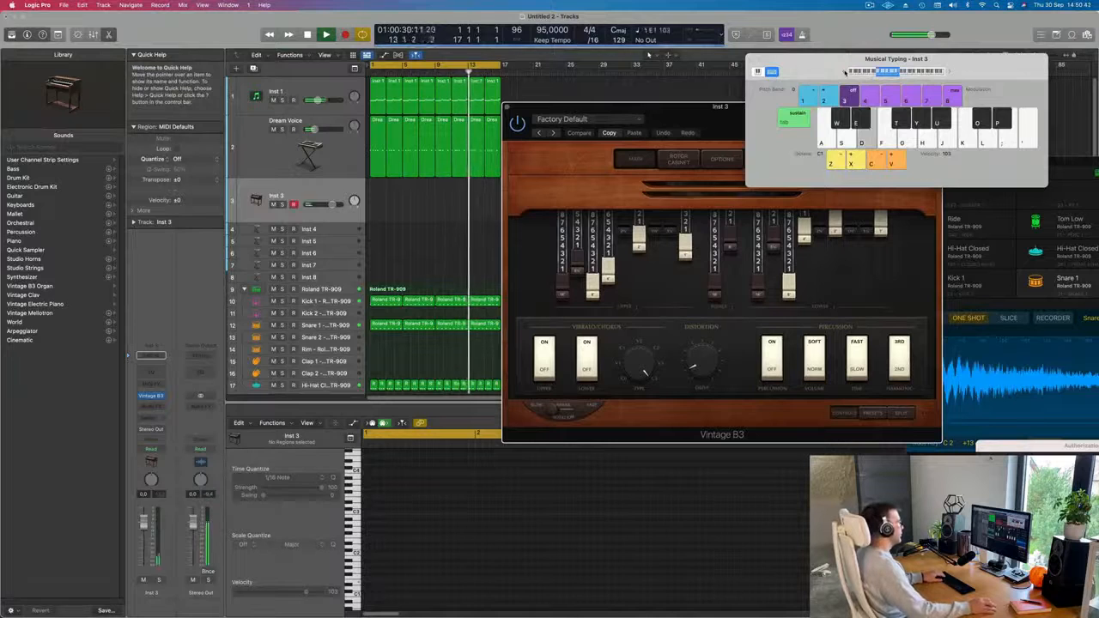
drag(844, 72, 875, 40)
drag(727, 123, 621, 128)
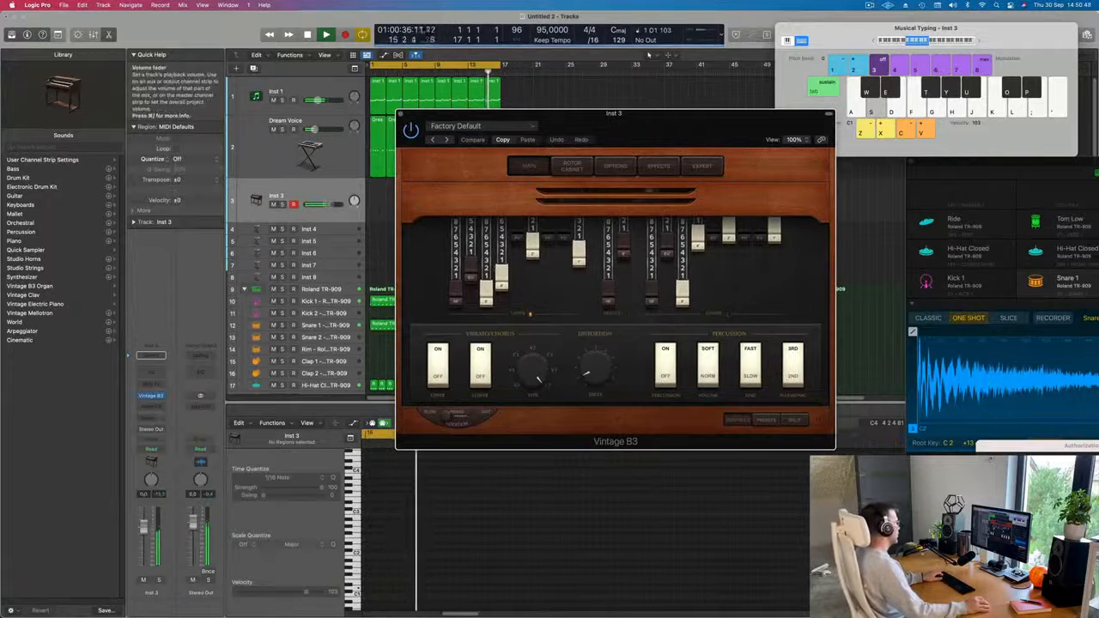
click(143, 554)
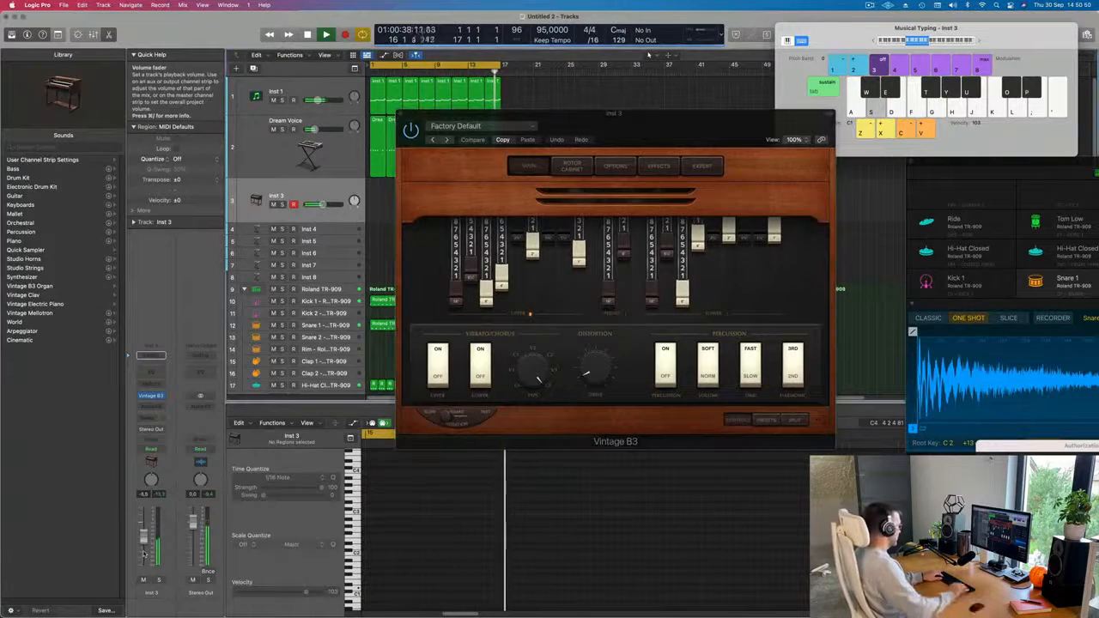
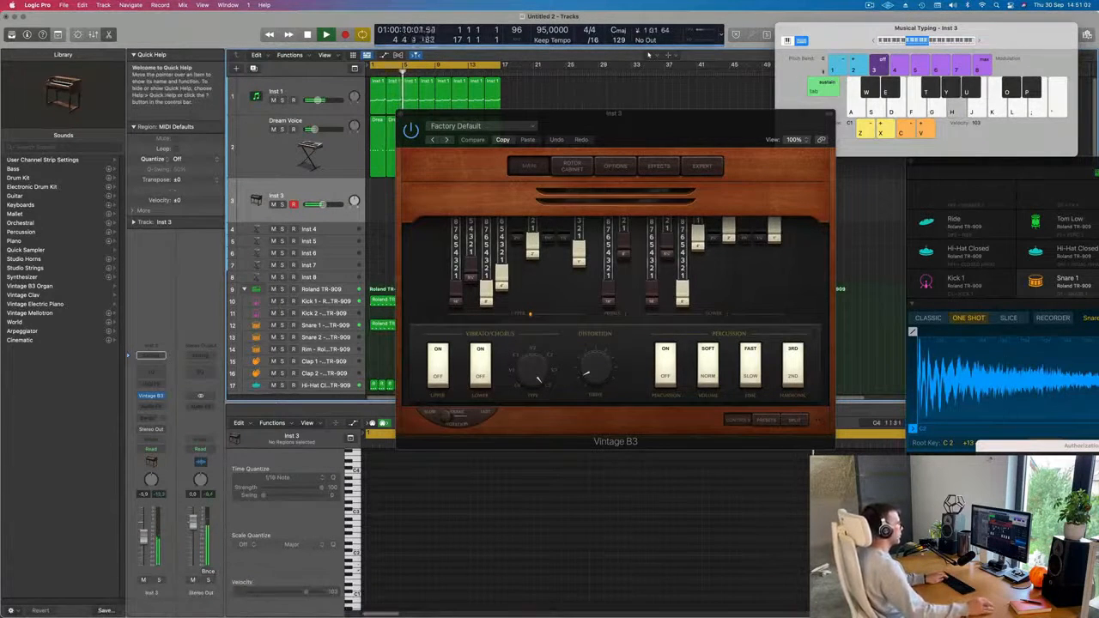
Rehearse an organ melody on the Inst 3 track with Musical Typing while the loop plays.
click(874, 42)
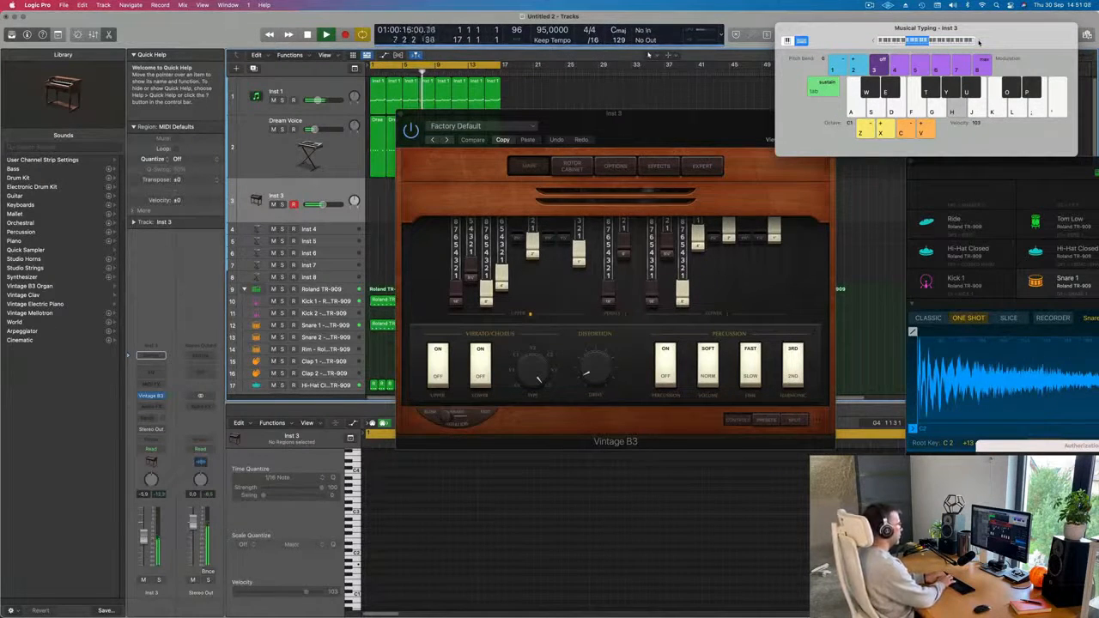
key(k)
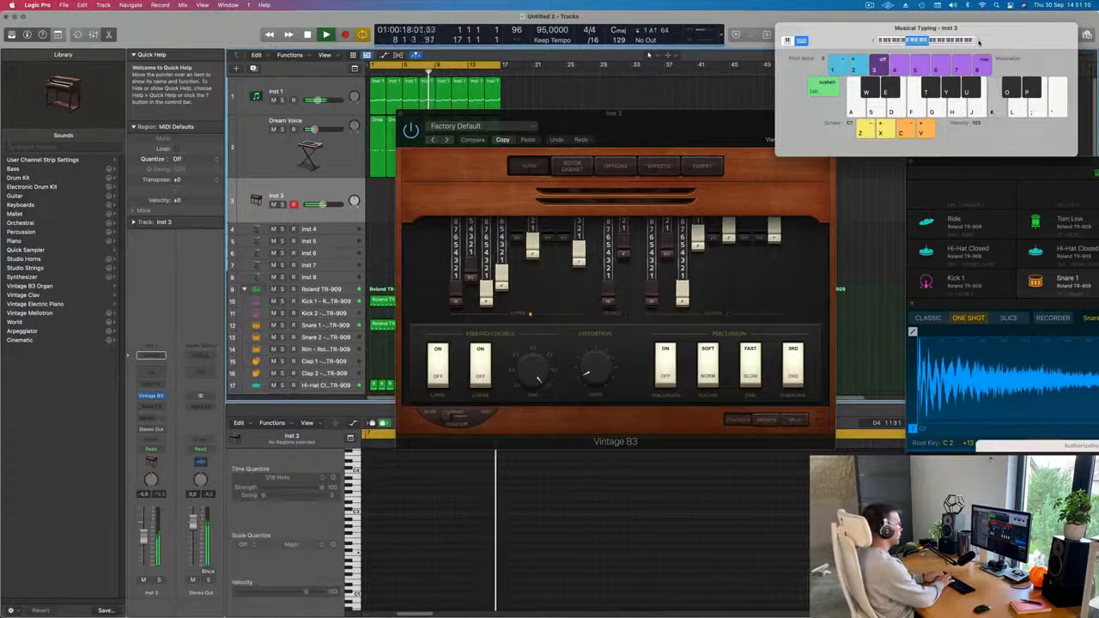
key(h)
key(g)
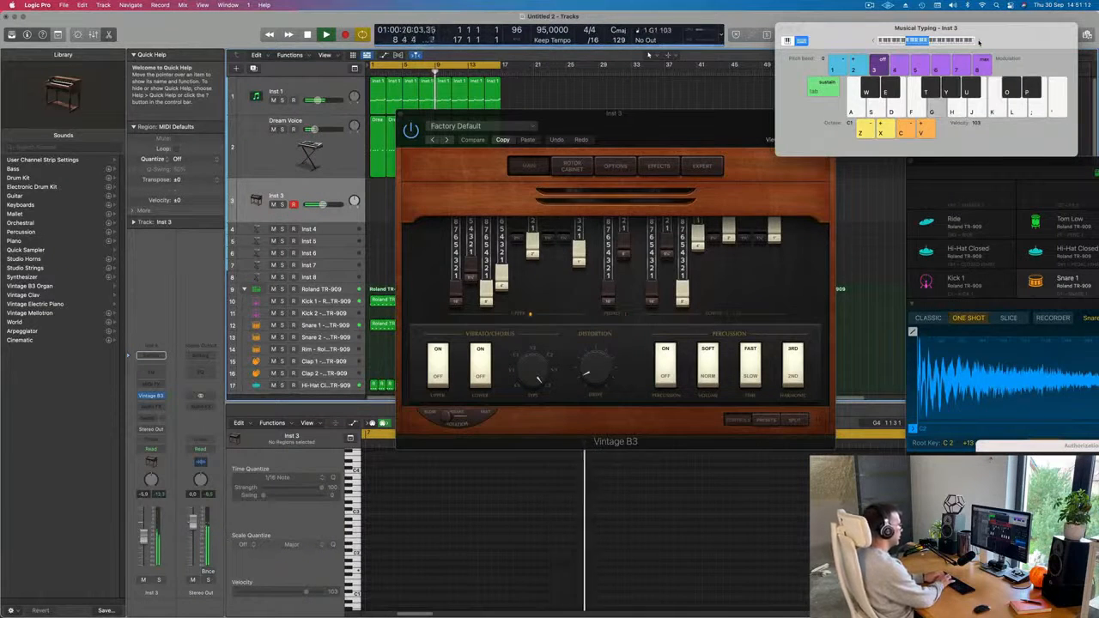
key(f)
key(g)
key(d)
key(k)
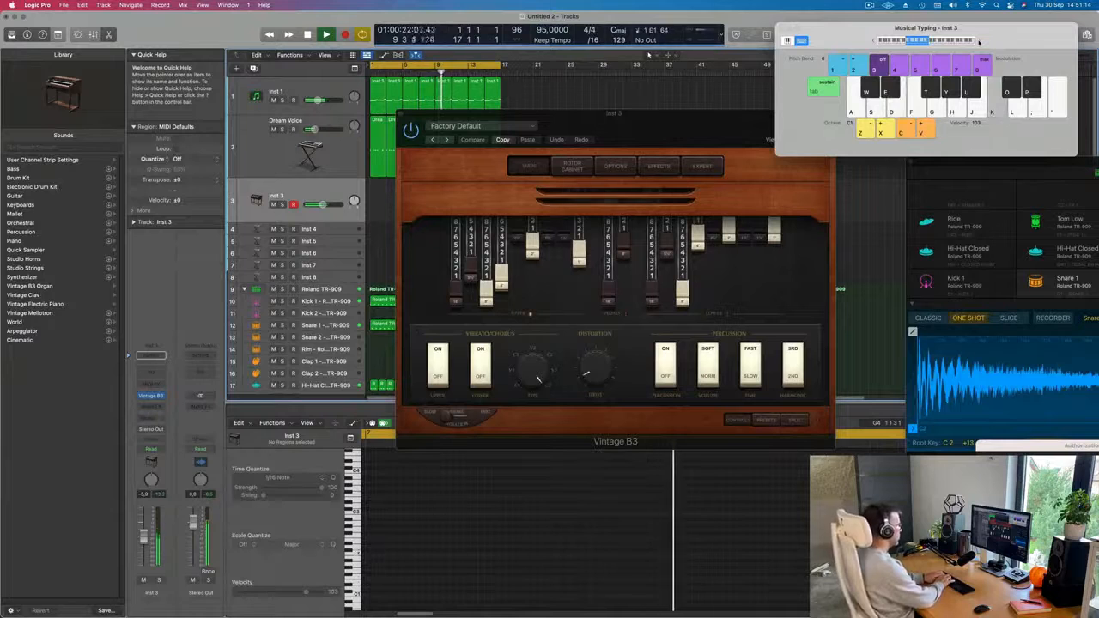
key(j)
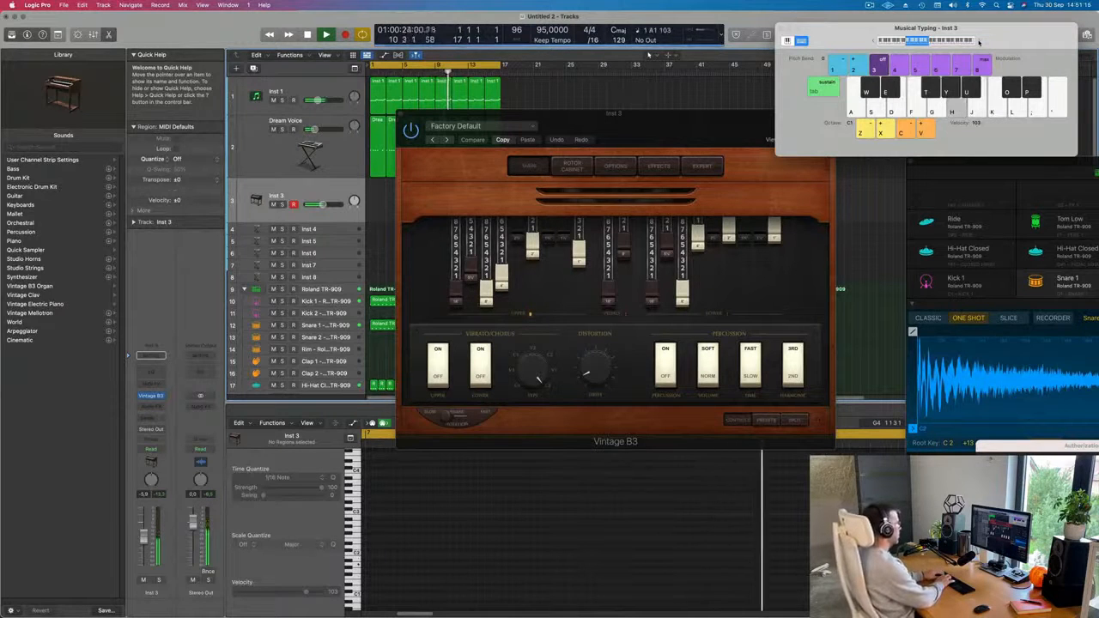
Record a four-bar organ line on Inst 3 from bar 13 with the notes A, C, B, A, C, B, A.
key(r)
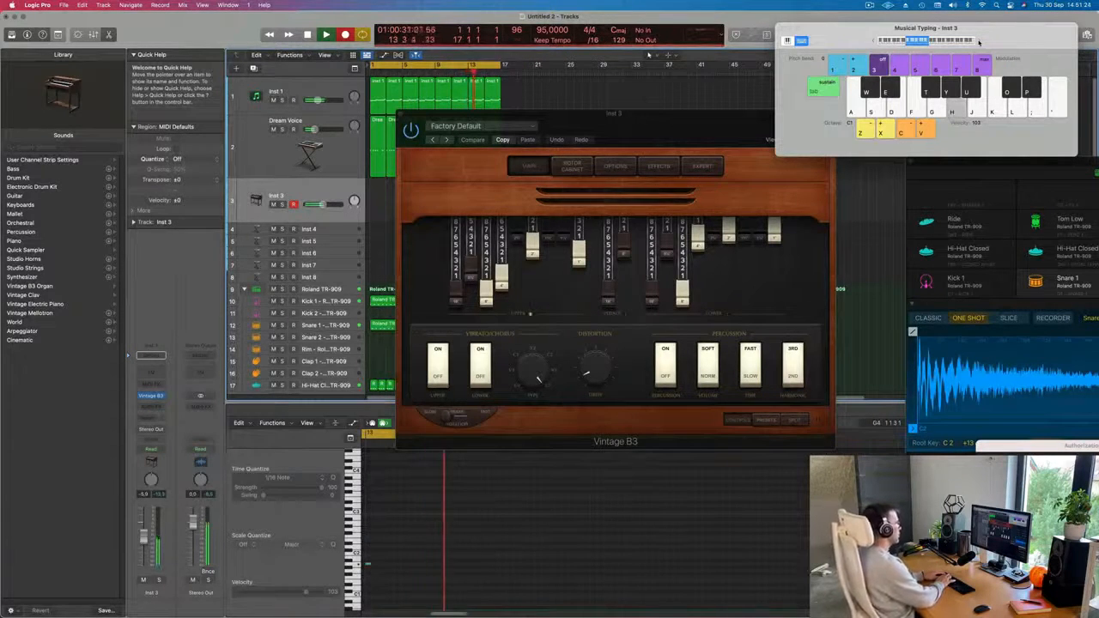
key(k)
key(j)
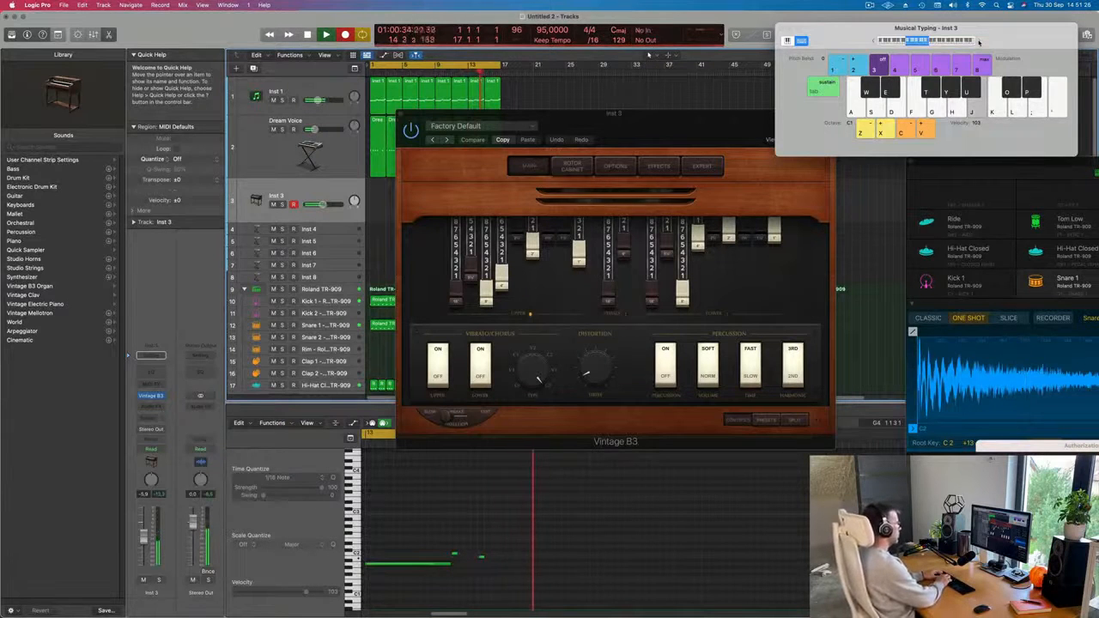
key(h)
key(k)
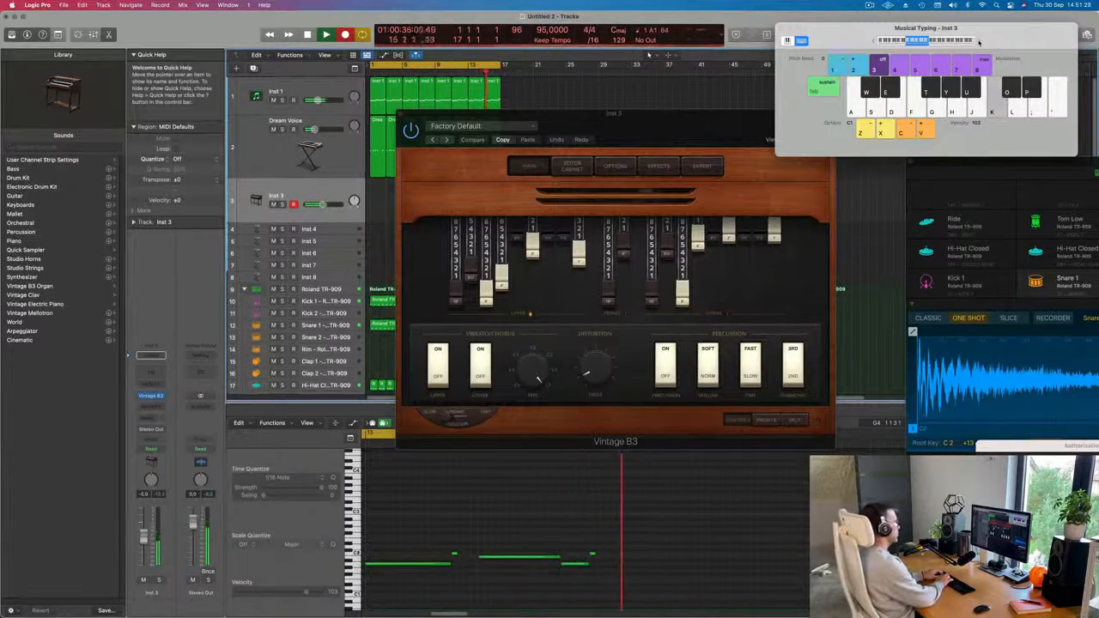
key(j)
key(h)
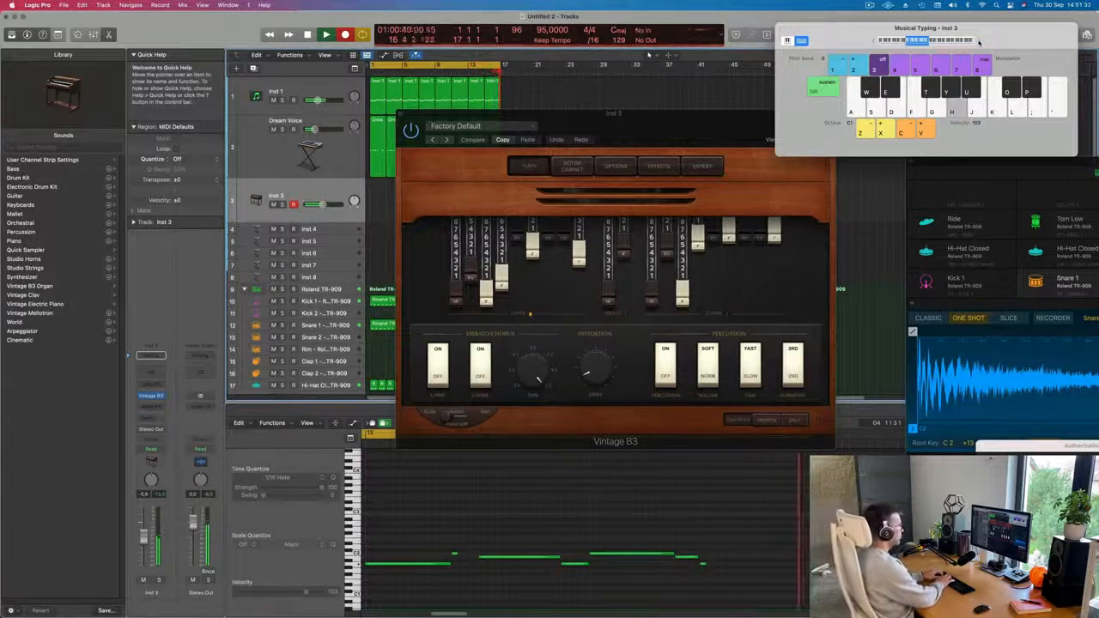
key(space)
Move the recorded organ region to bar 1 and play it back with the loop.
drag(697, 113, 963, 158)
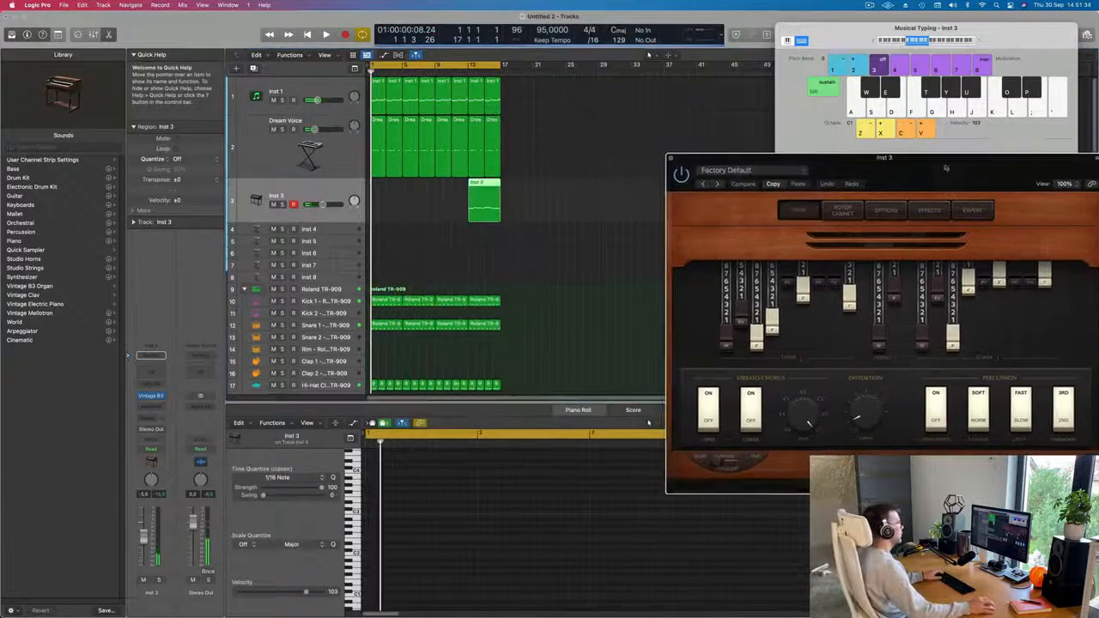
drag(470, 186, 384, 187)
key(space)
click(412, 536)
key(space)
key(space)
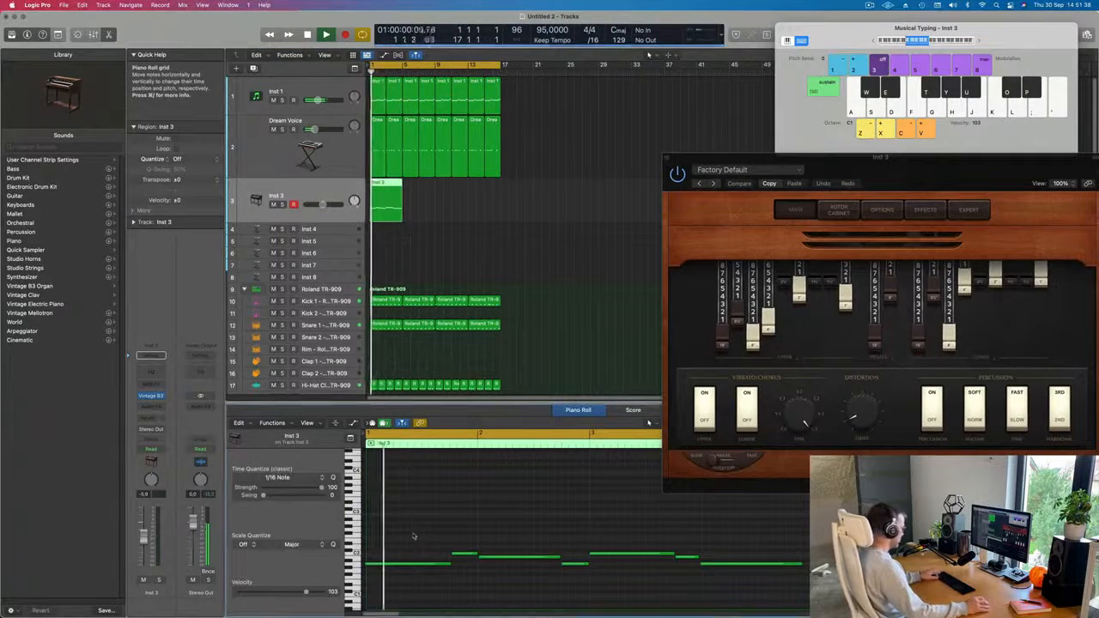
Lengthen the first two notes of the organ region so each slightly overlaps the note after it.
key(super+a)
key(space)
key(space)
key(super+Left)
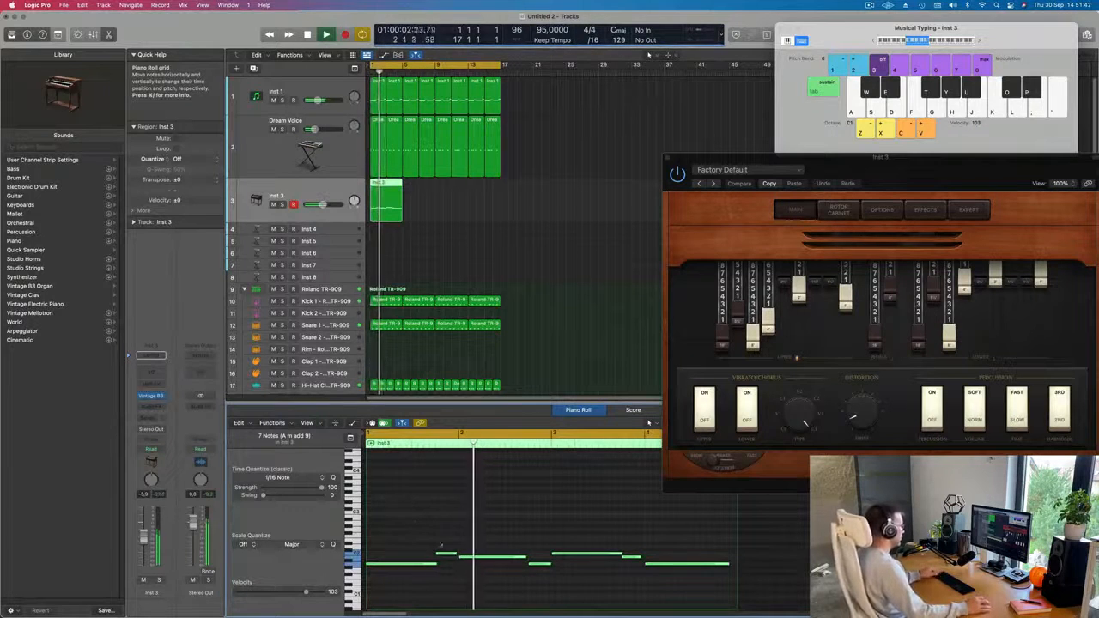
key(space)
key(space)
click(458, 554)
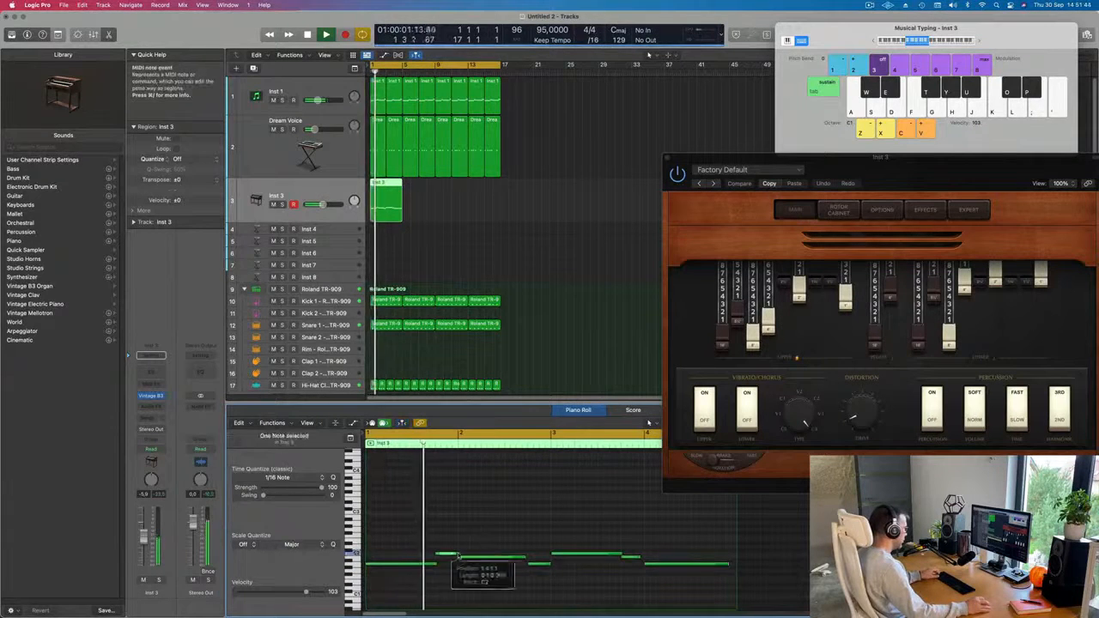
key(space)
key(space)
key(super+Left)
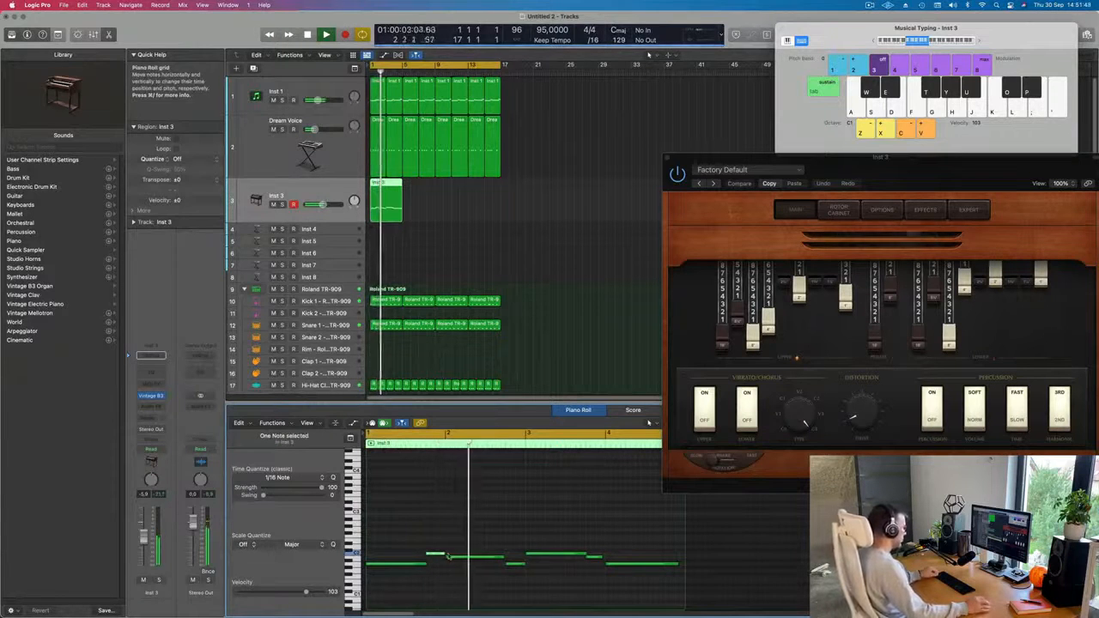
drag(444, 555, 428, 566)
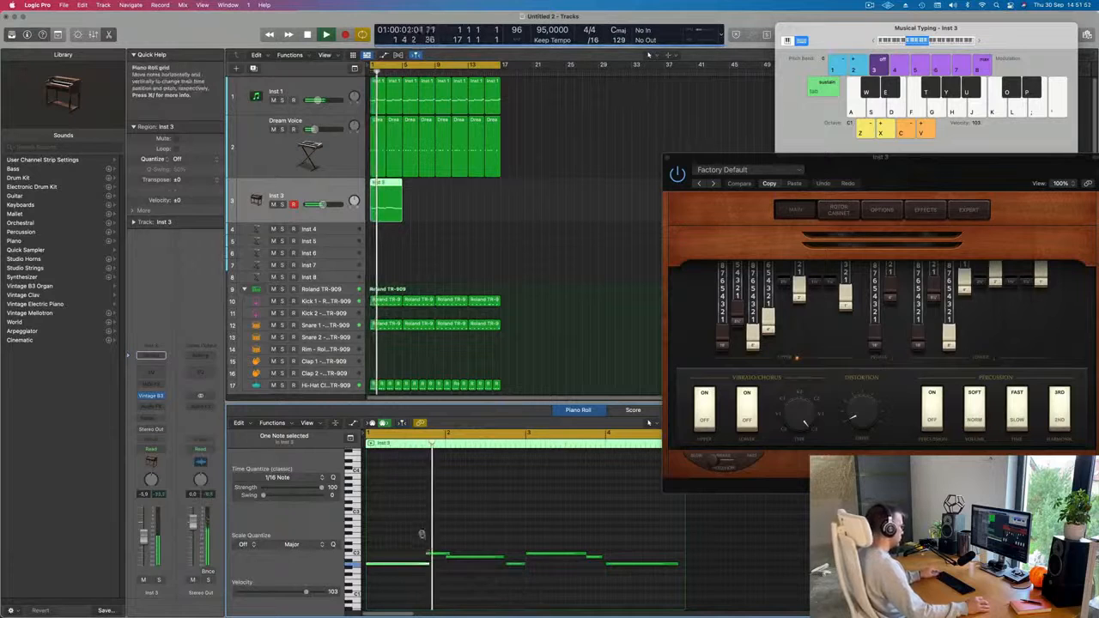
Extend the third to sixth organ notes so each runs slightly into the following note.
drag(500, 556, 506, 557)
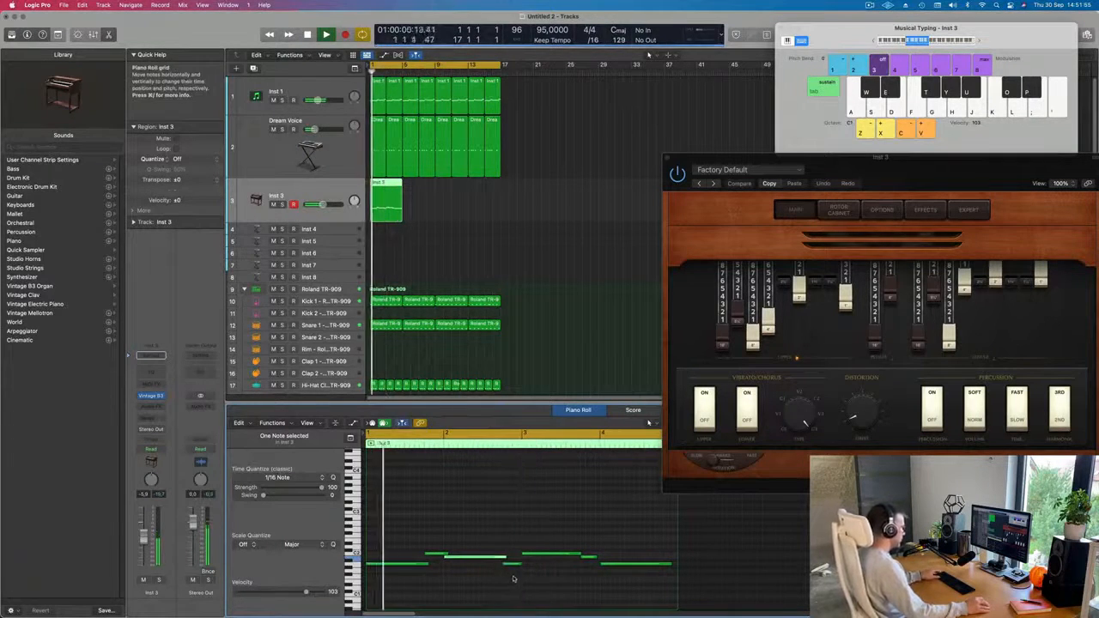
click(499, 580)
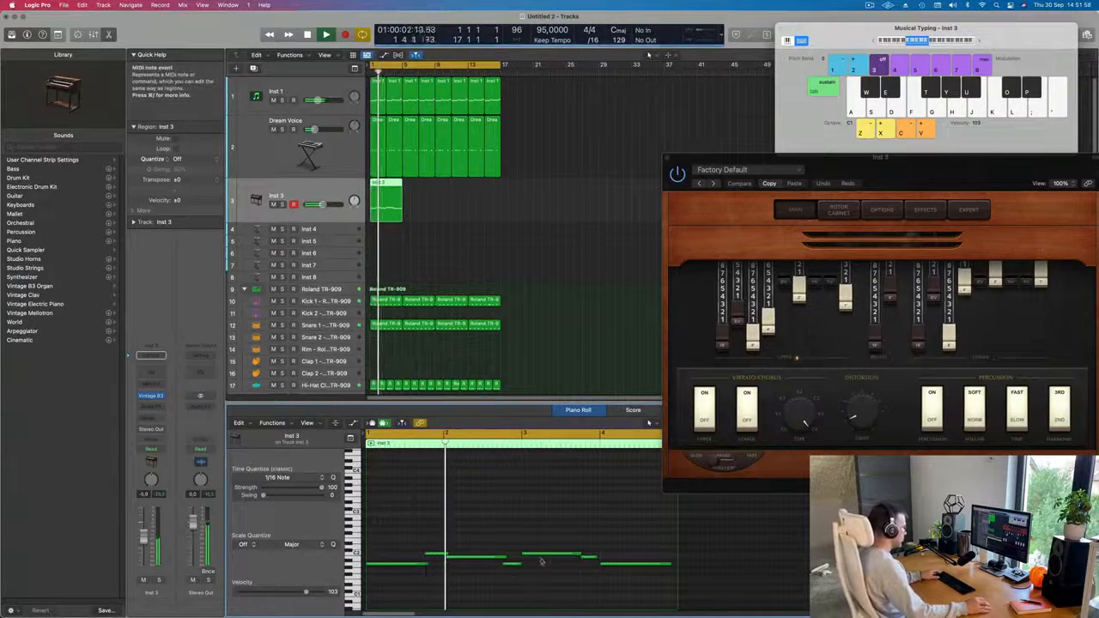
click(519, 564)
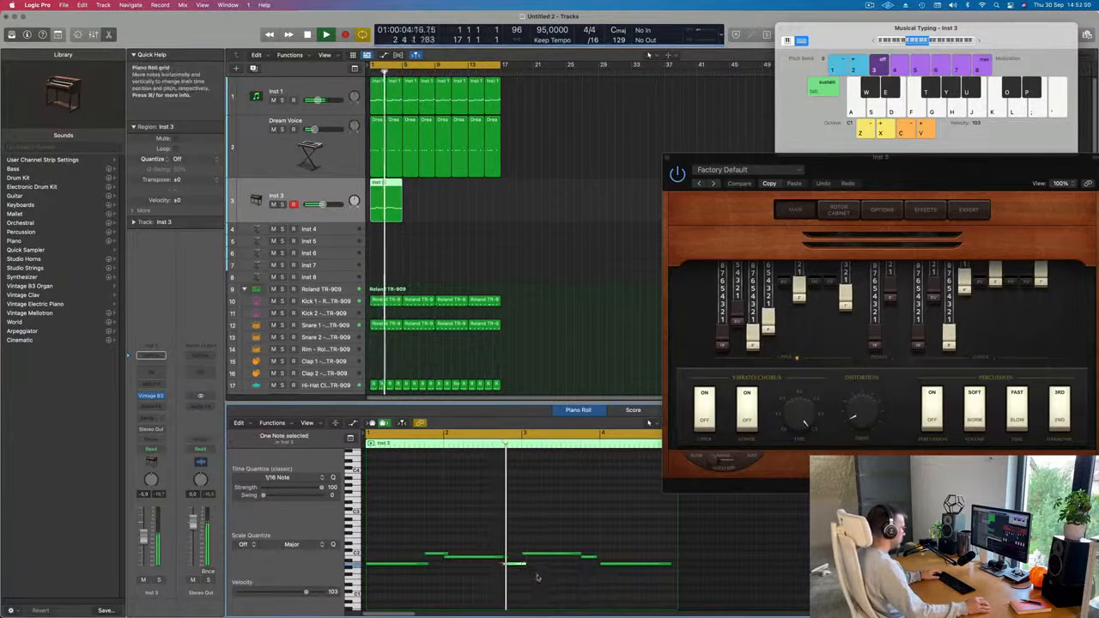
scroll(544, 576, down, 2)
key(space)
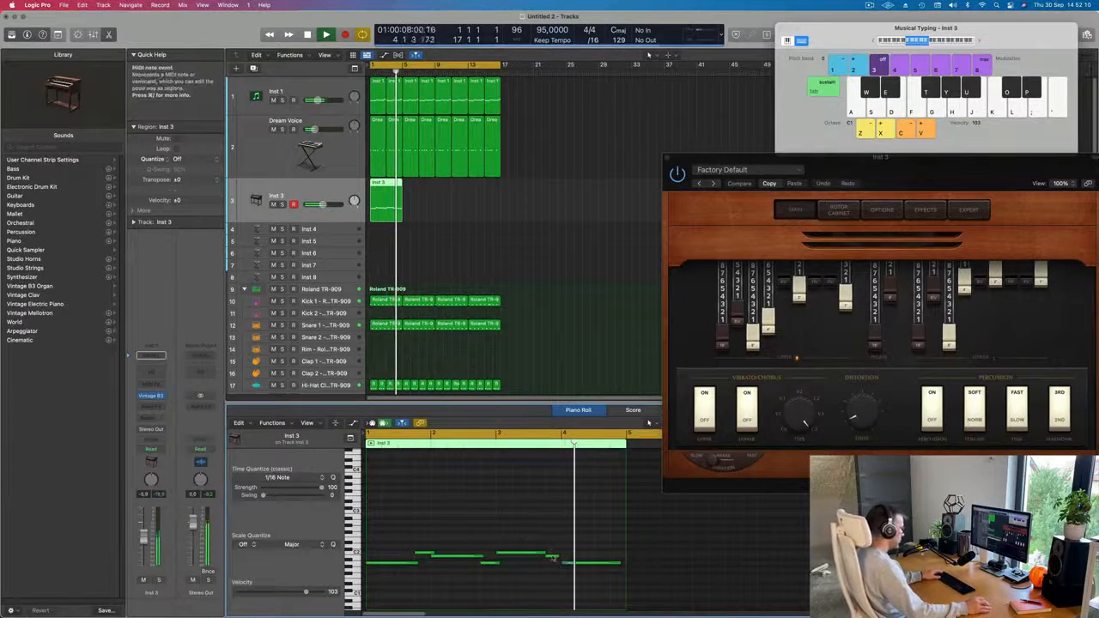
drag(556, 555, 546, 553)
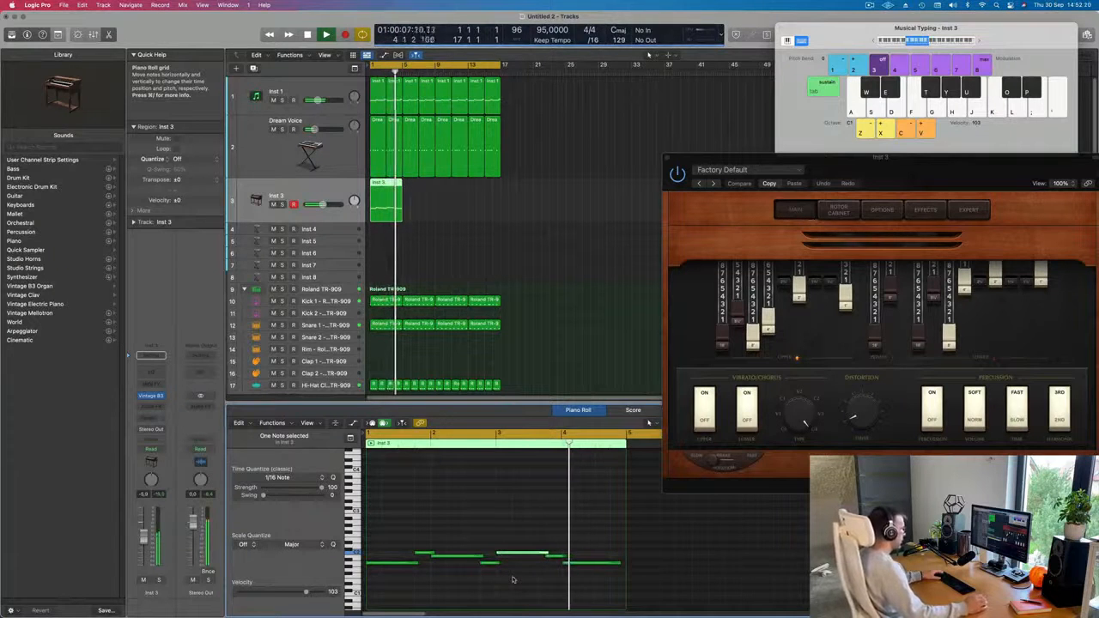
Repeat the four-bar organ region three times to fill the 16-bar loop.
drag(940, 177, 741, 177)
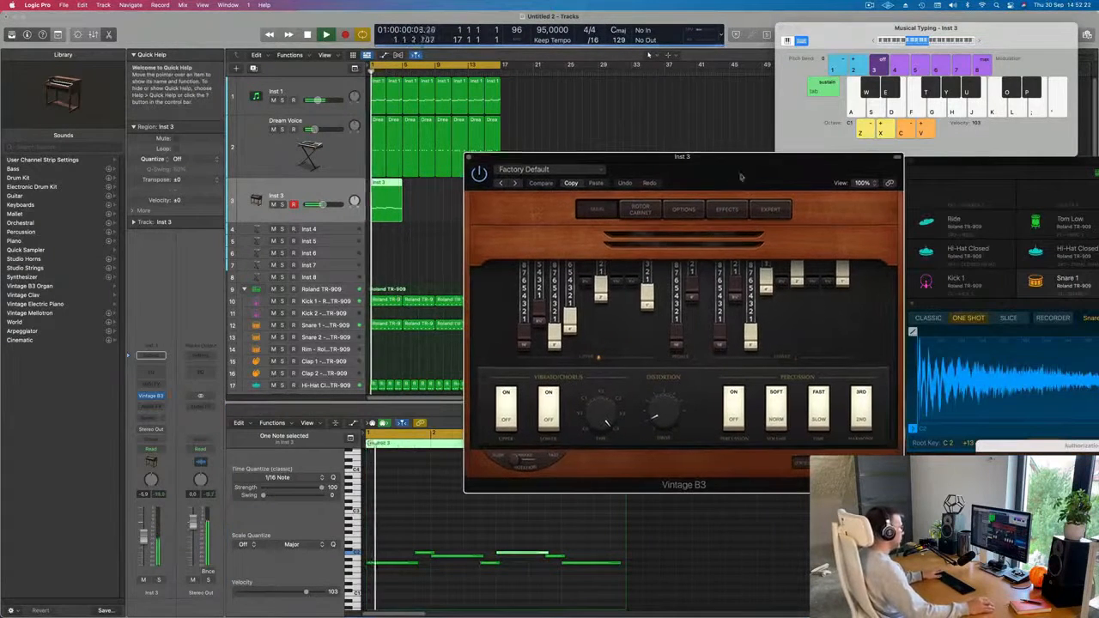
key(space)
click(432, 194)
click(391, 211)
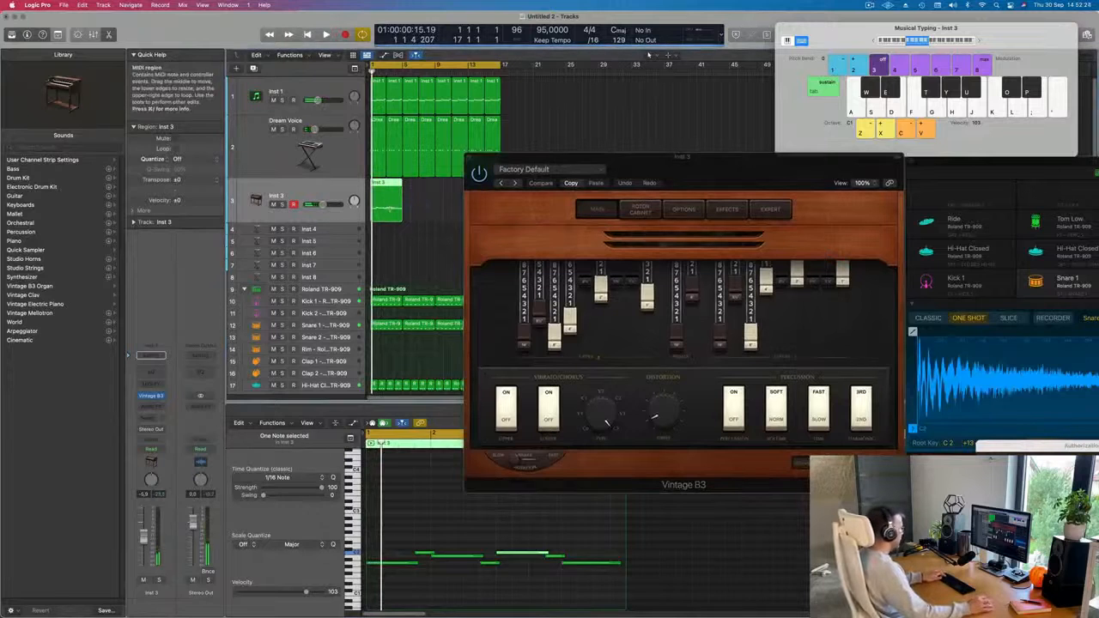
key(super+r)
key(super+r)
key(super+r)
Play the loop with the repeated organ part, restarting it from the beginning.
drag(652, 163, 658, 188)
key(space)
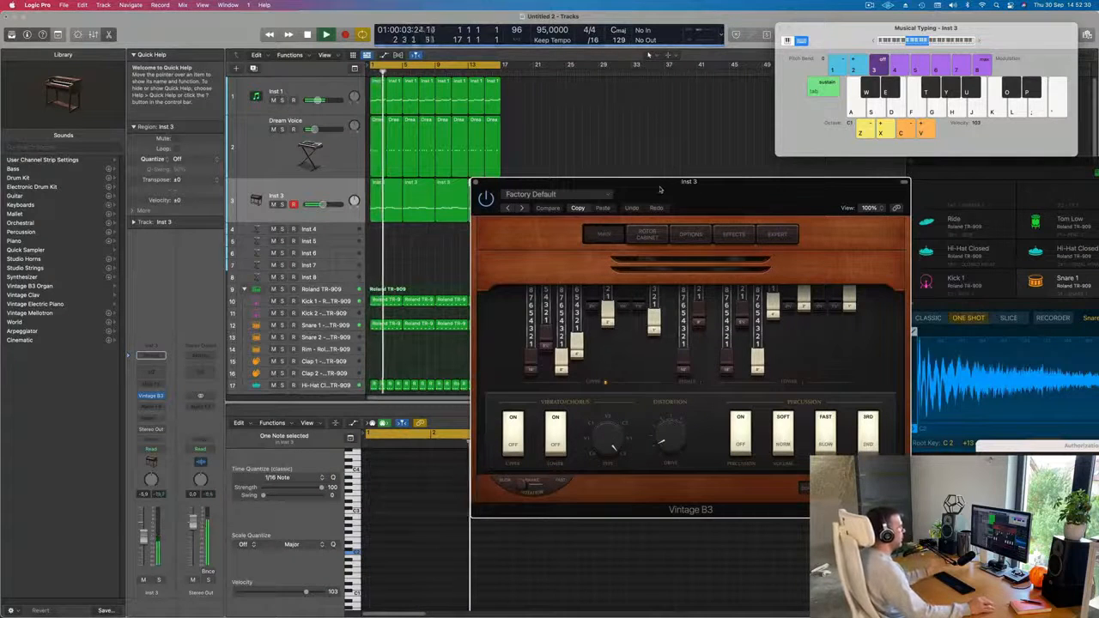
drag(657, 189, 642, 186)
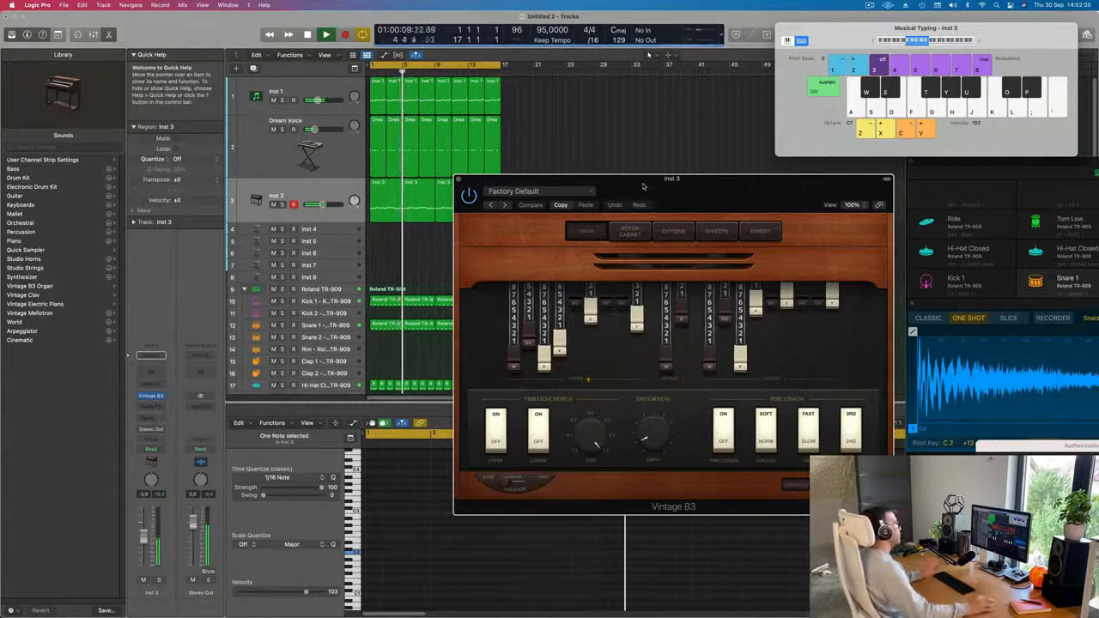
drag(642, 185, 618, 183)
key(Return)
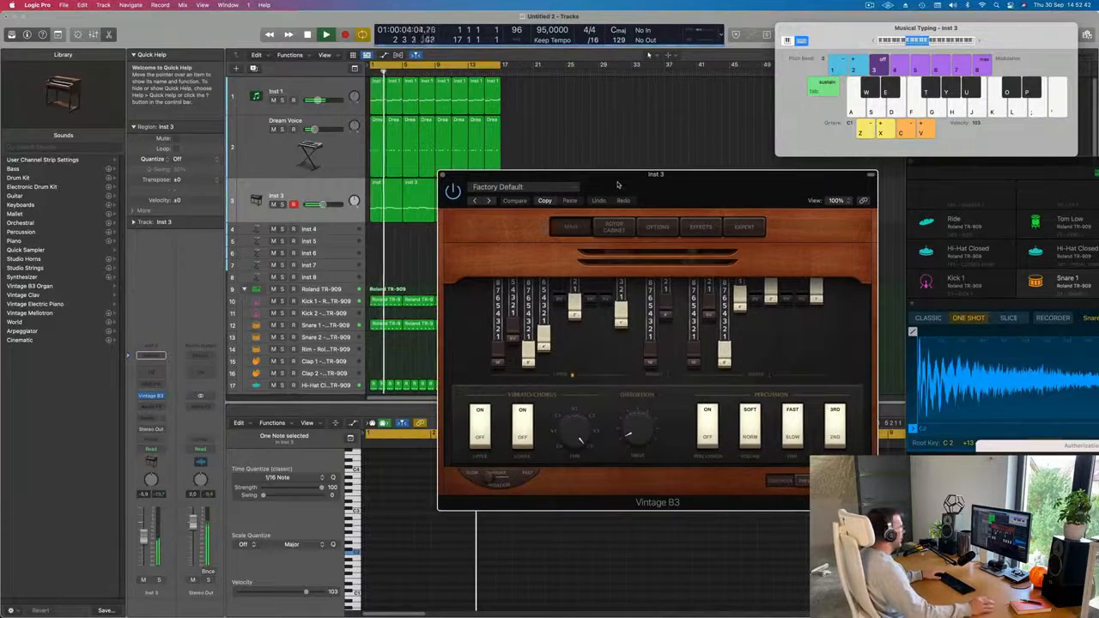
Try the Bebop Organ preset in Vintage B3 with a reduced channel volume.
drag(618, 183, 534, 185)
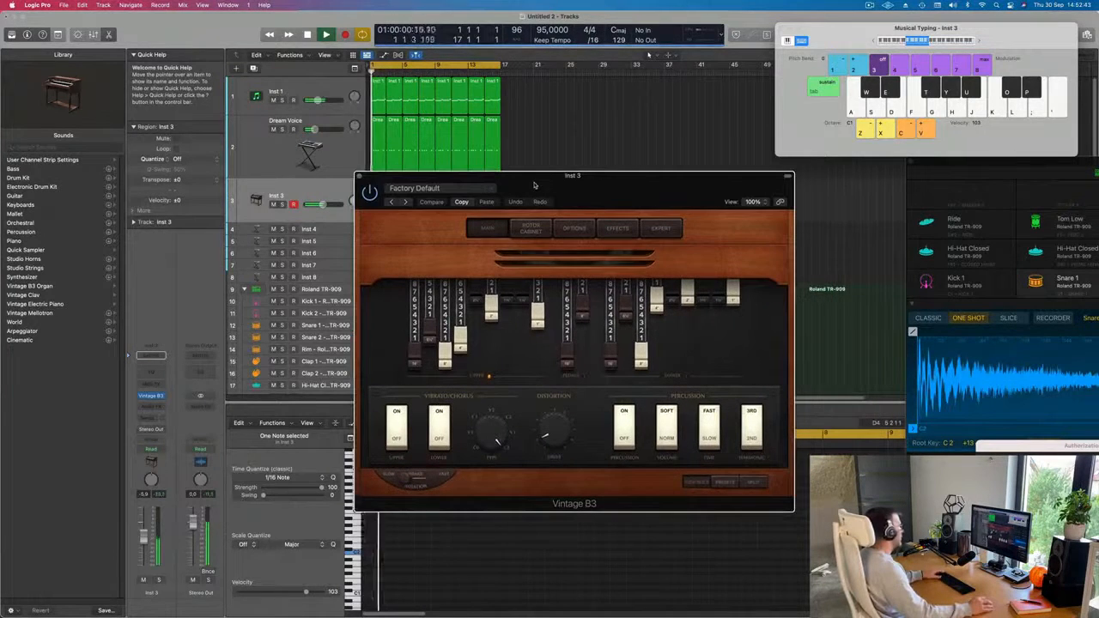
click(405, 201)
click(405, 202)
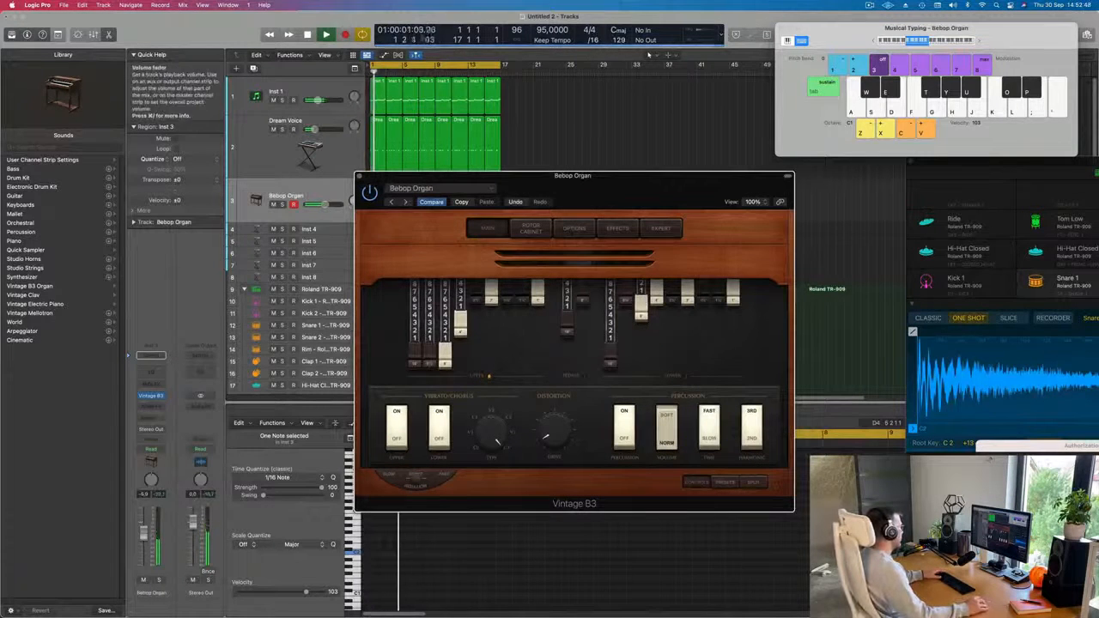
click(144, 535)
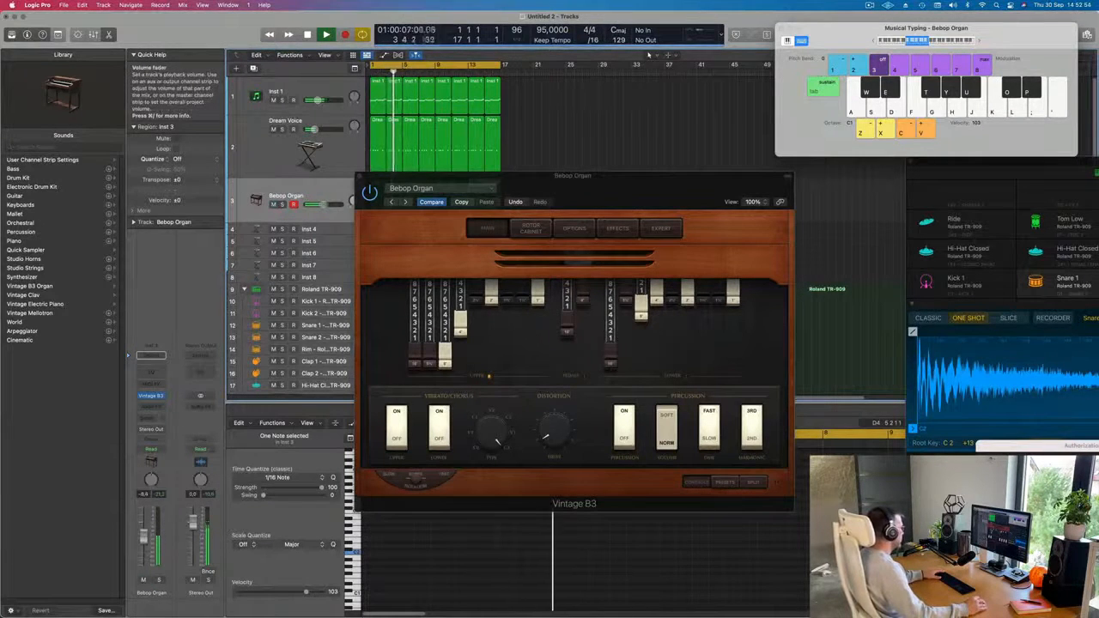
Switch Vintage B3 to the Big Jazz Organ preset, lower its channel volume and close the plug-in.
click(404, 202)
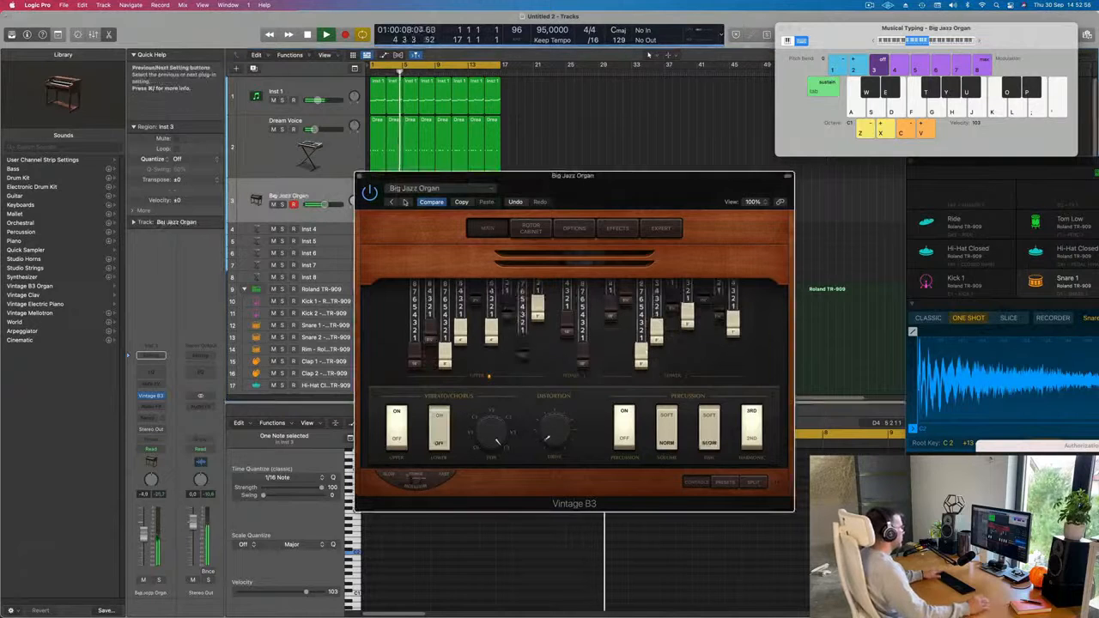
drag(594, 215, 632, 217)
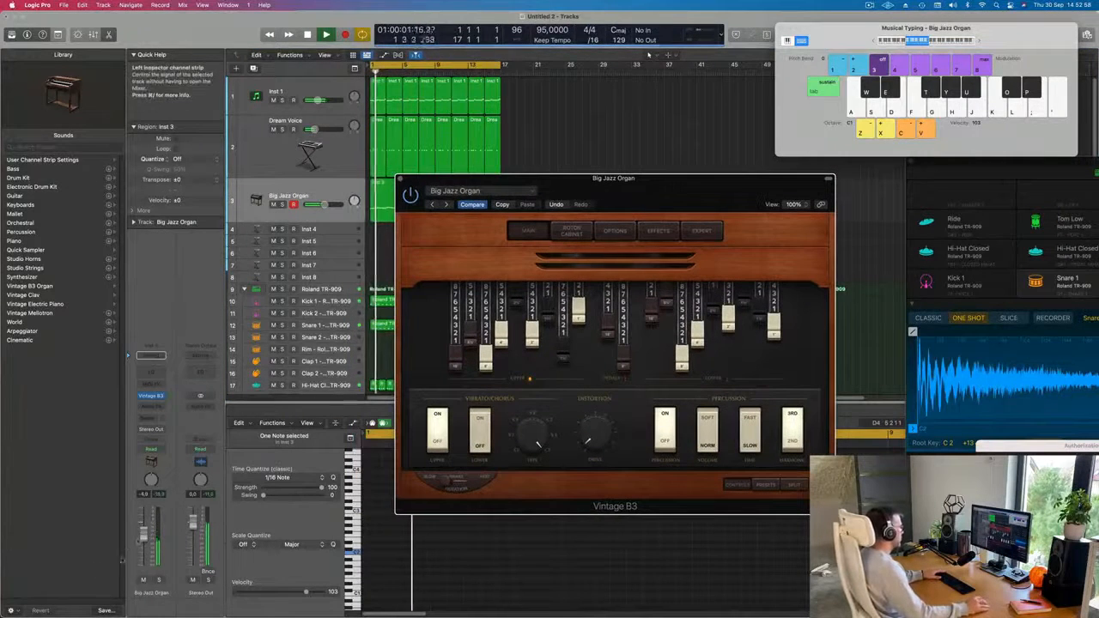
click(142, 539)
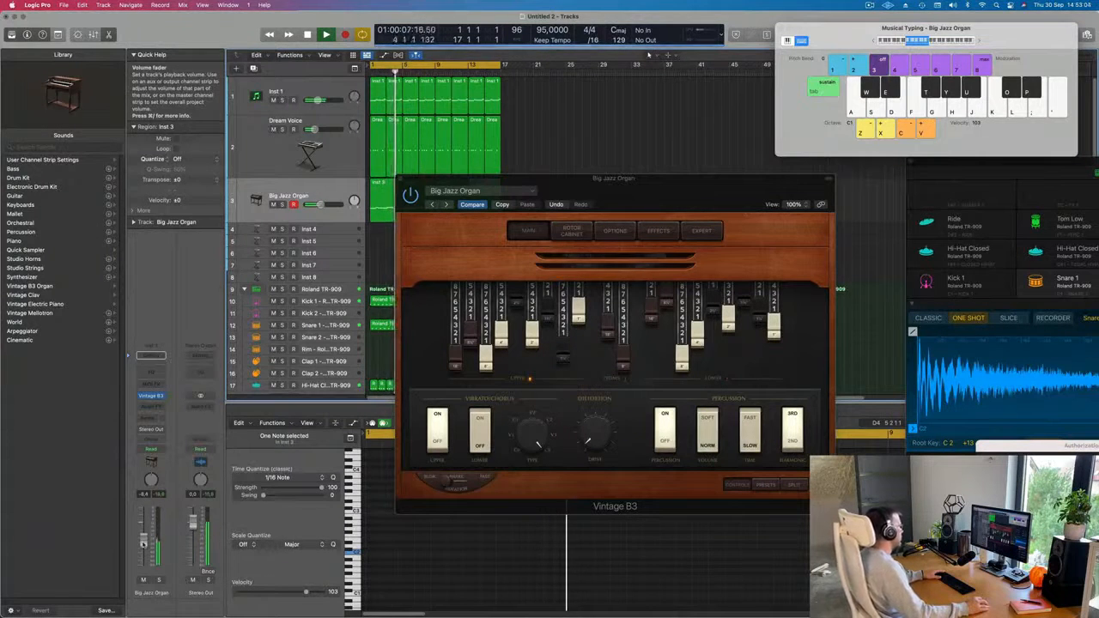
drag(401, 180, 363, 175)
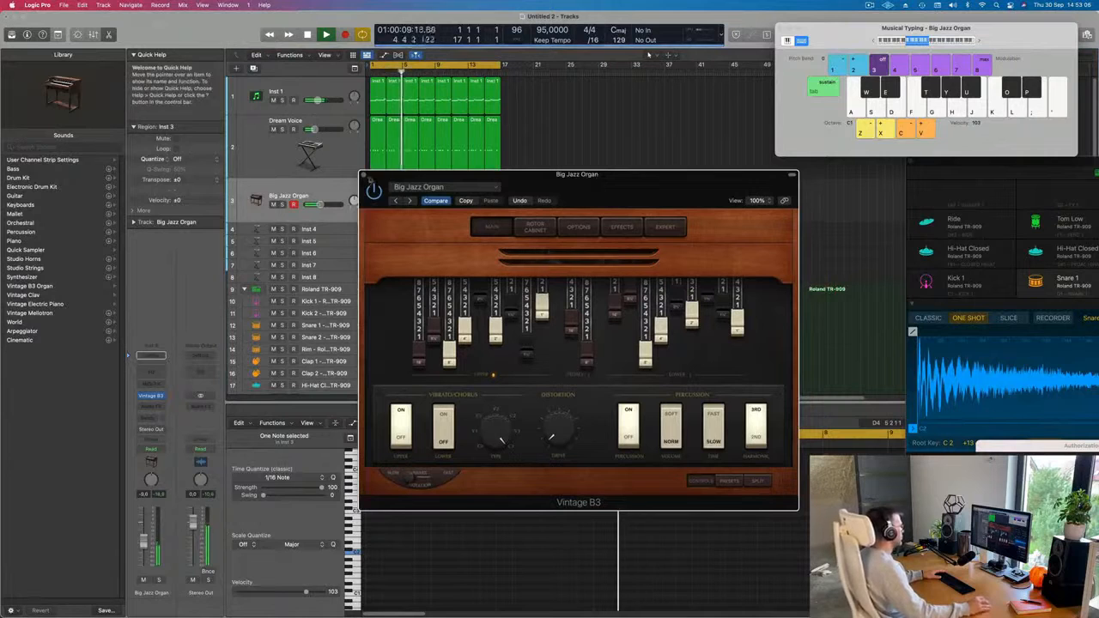
click(363, 176)
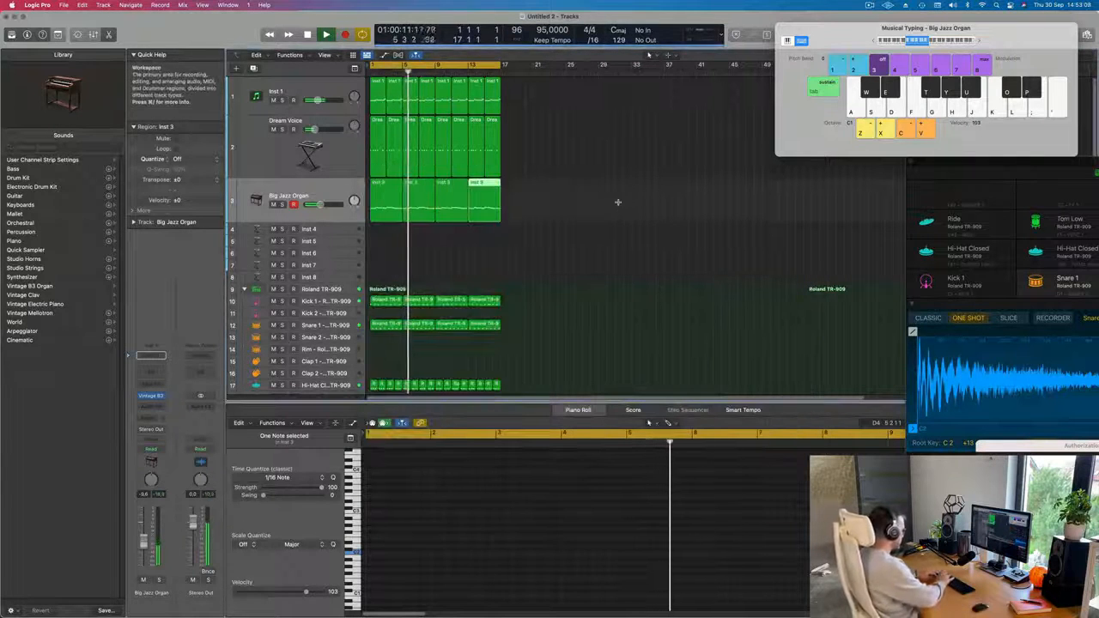
Repeat the whole 16-bar arrangement on all tracks three times up to bar 65 and move Musical Typing aside.
key(super+r)
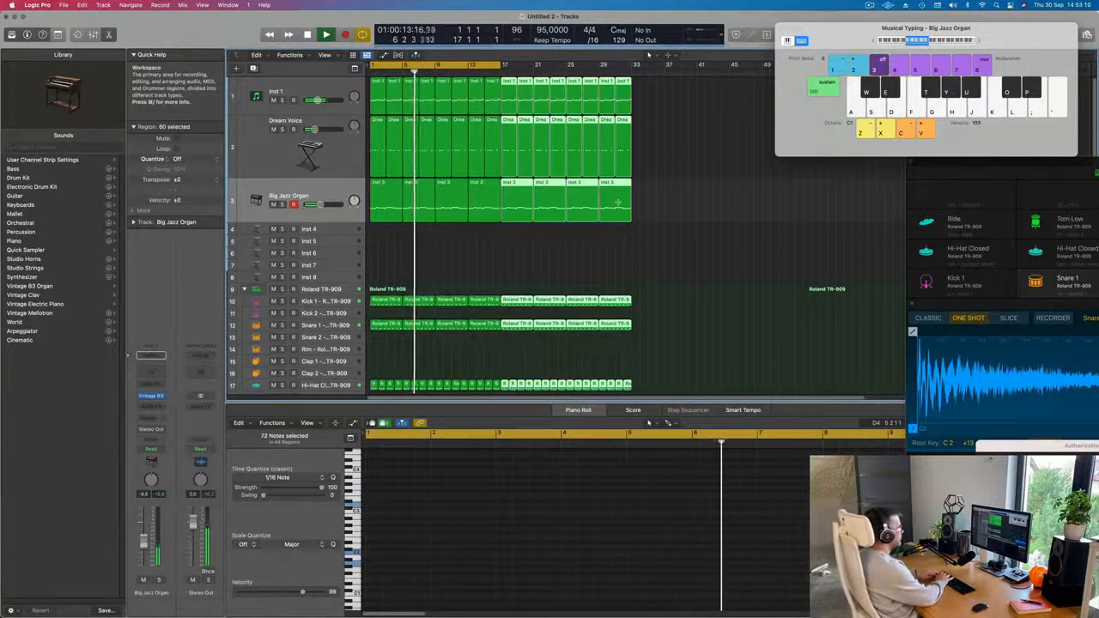
key(super+r)
key(super+r)
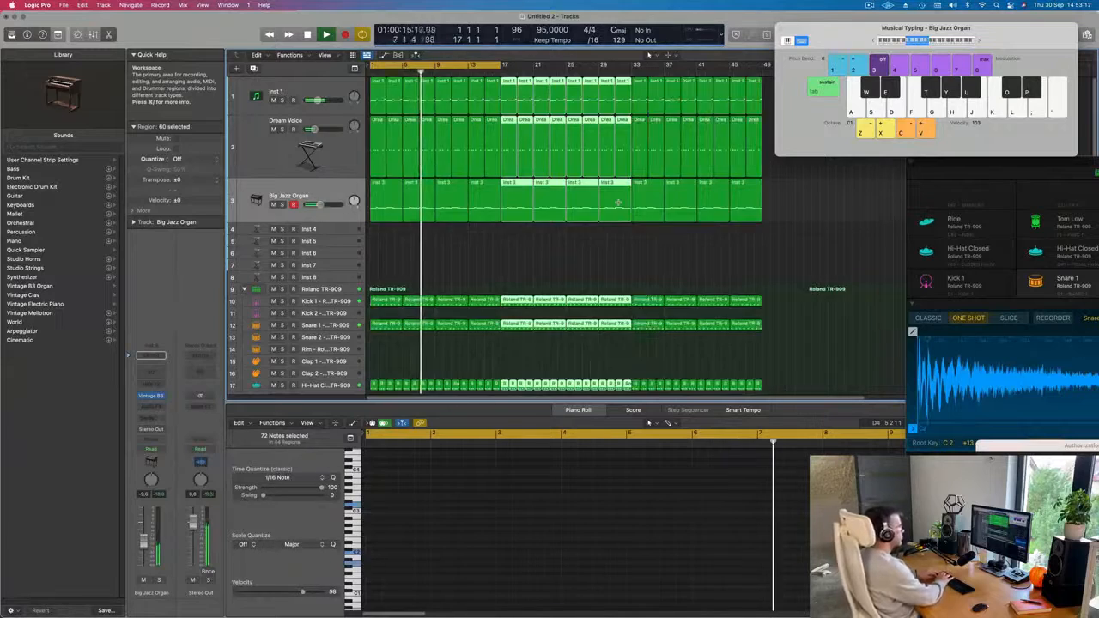
drag(856, 33, 1036, 94)
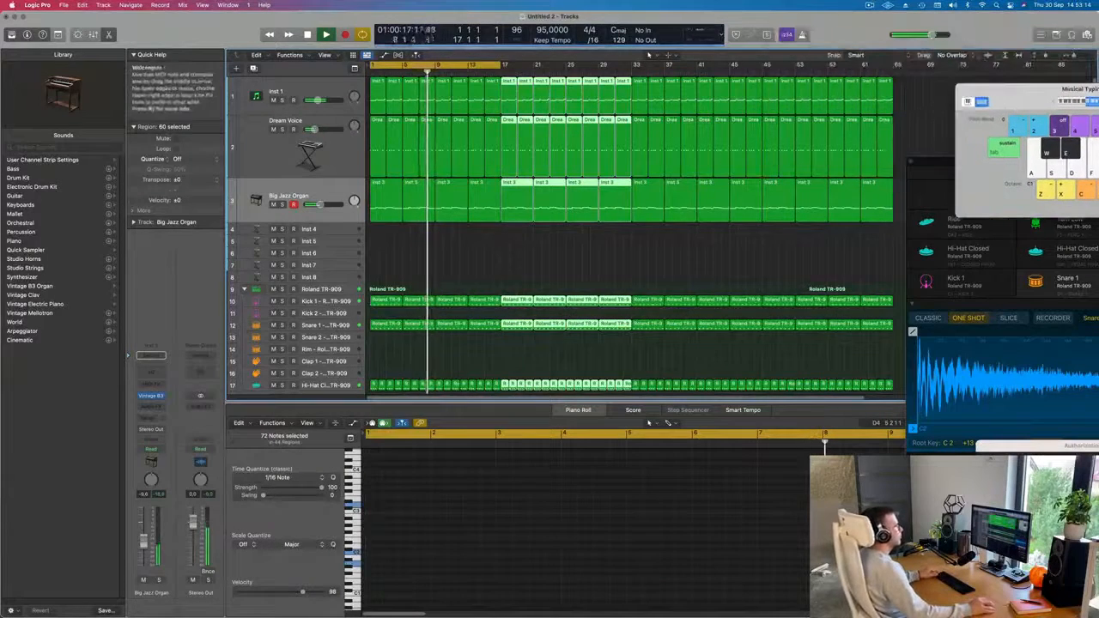
Extend the cycle range to bar 65 and replay from the beginning with the Big Jazz Organ volume lowered slightly.
key(super+Left)
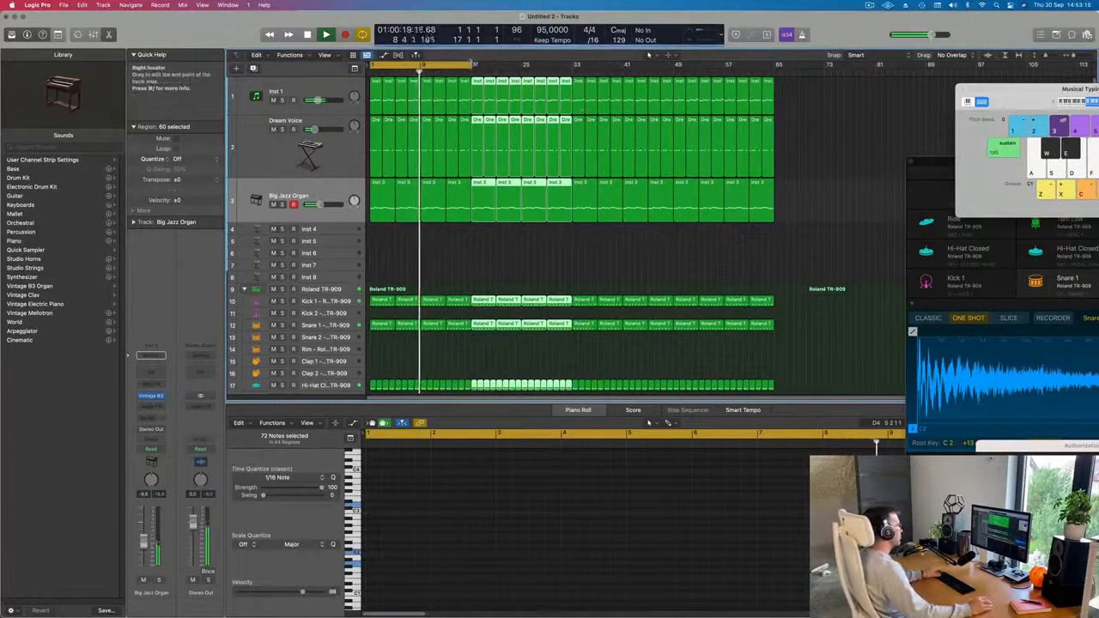
drag(475, 65, 774, 97)
click(283, 197)
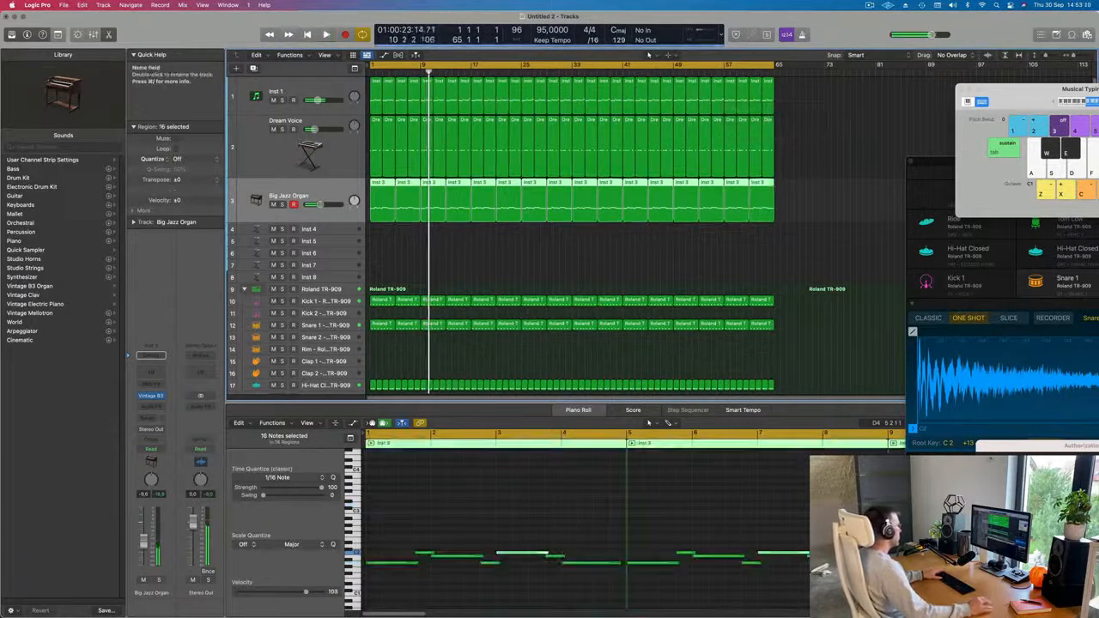
key(Return)
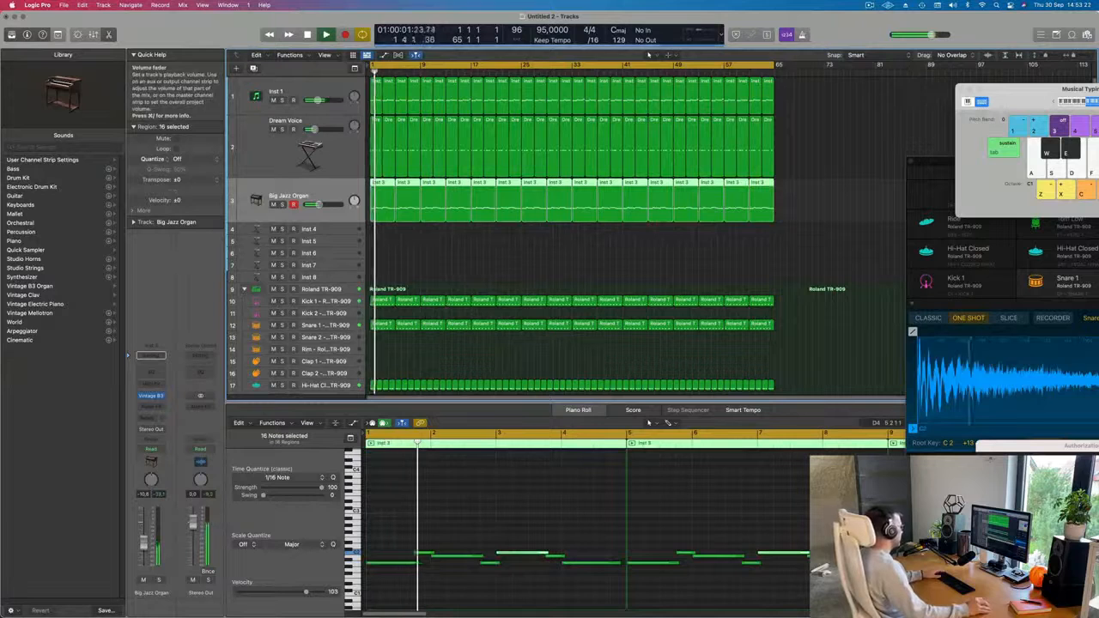
Copy the first Tom Low region onto the TR-909 Conga track at bar 2.
scroll(451, 264, down, 2)
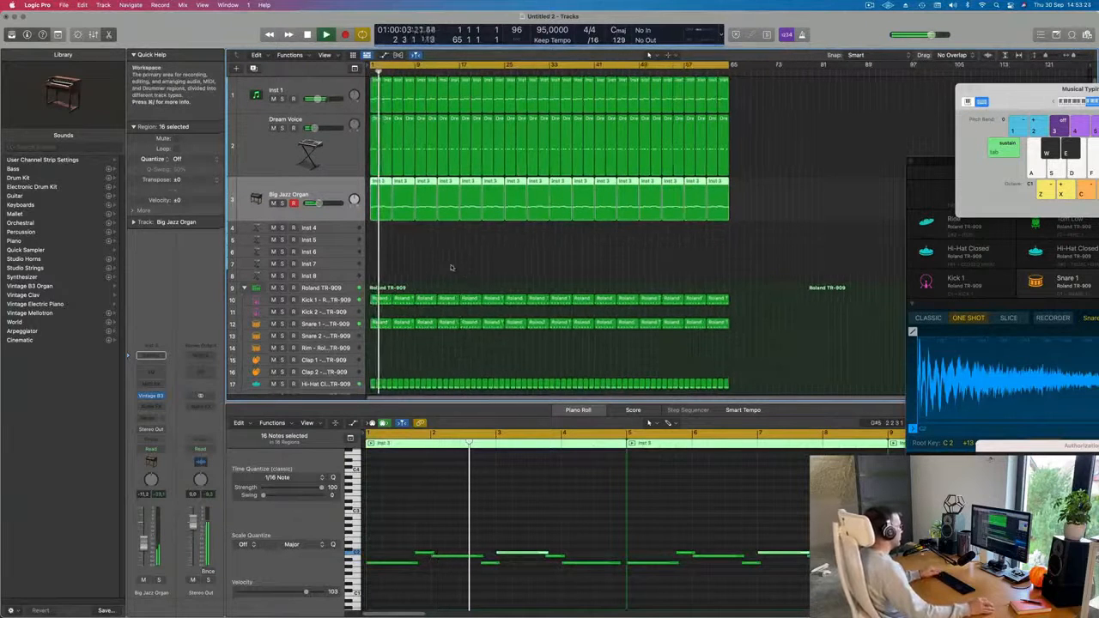
scroll(426, 272, down, 3)
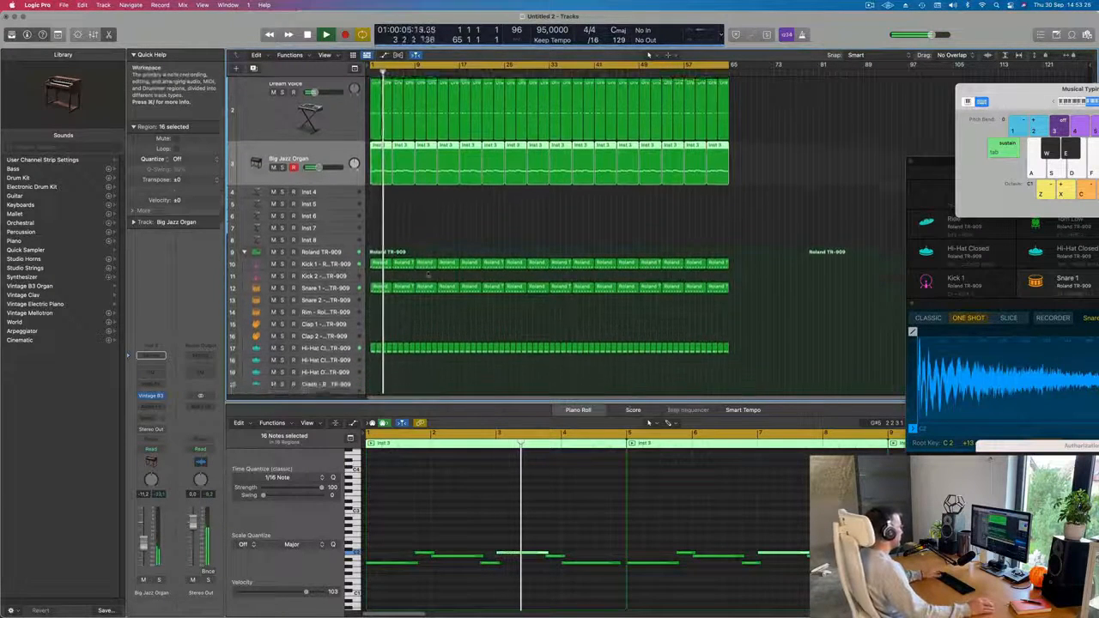
scroll(427, 274, down, 5)
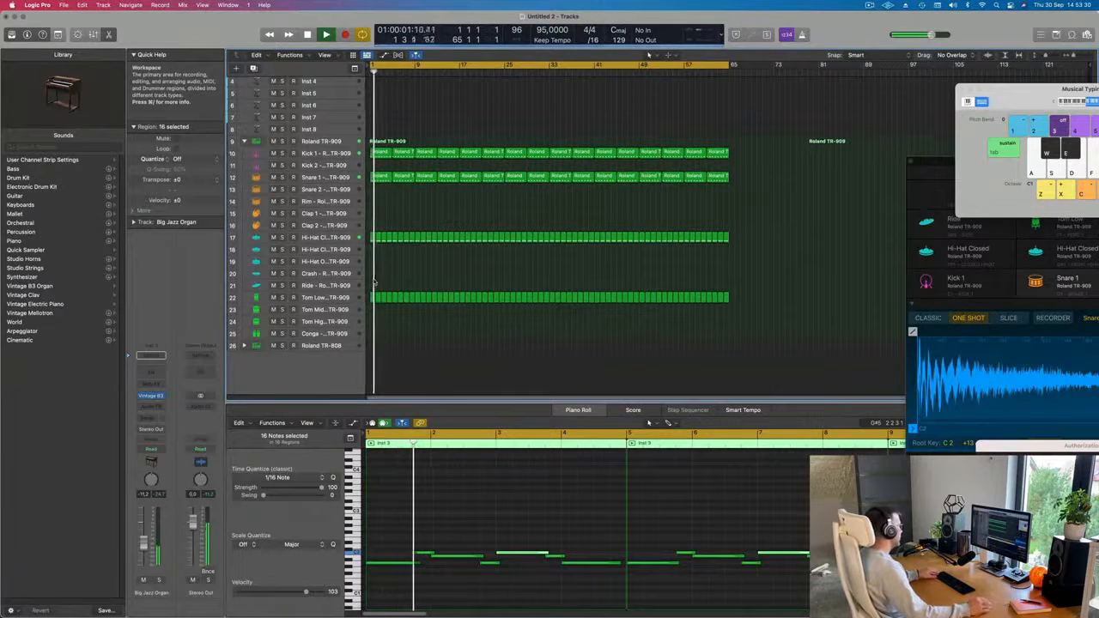
scroll(404, 309, up, 3)
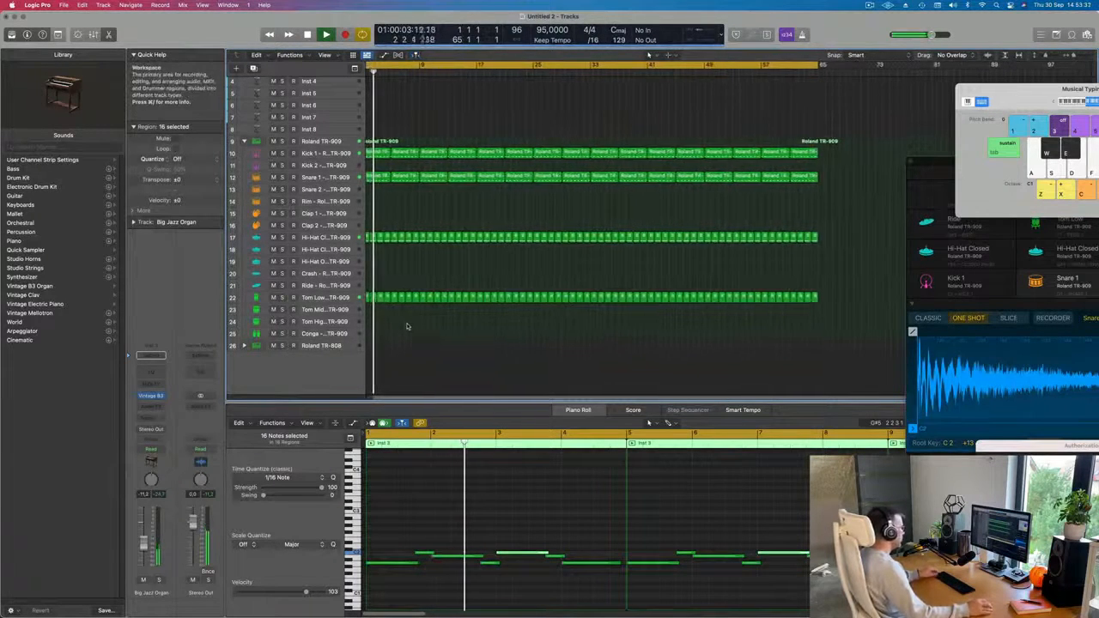
scroll(408, 326, left, 1)
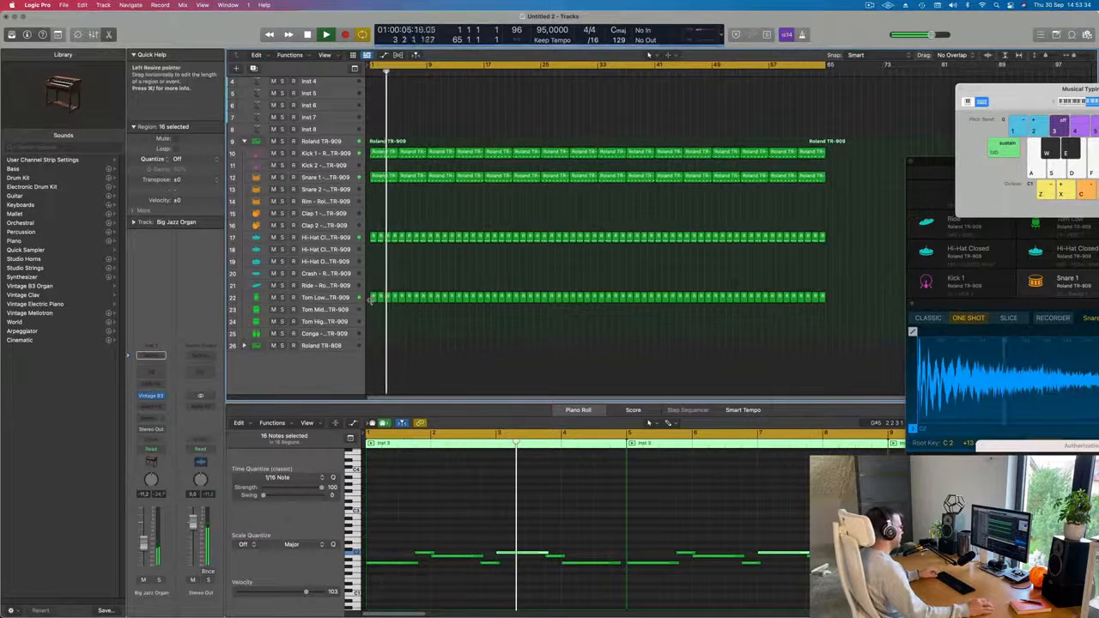
click(372, 298)
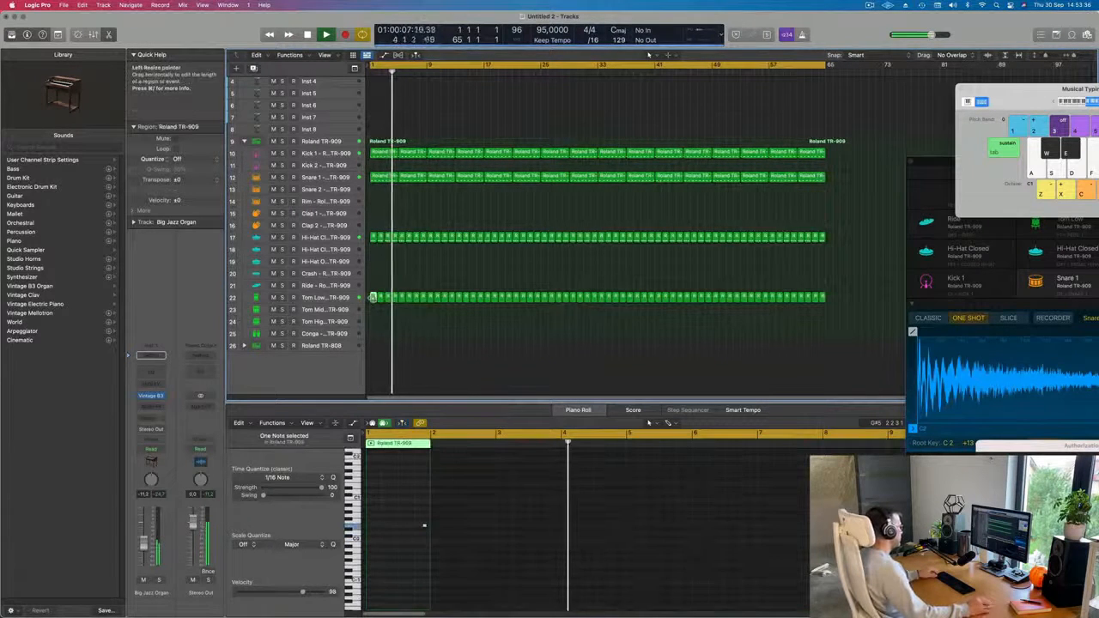
drag(372, 299, 380, 334)
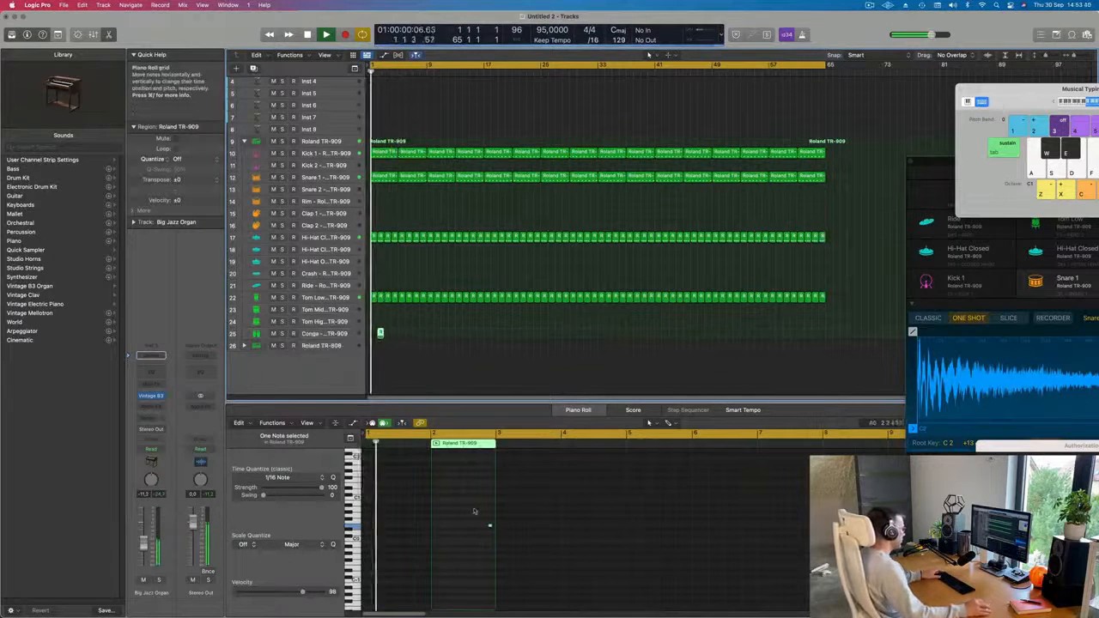
Move the copied conga note to a higher pitch and earlier in its bar, with its region at bar 1.
drag(473, 509, 502, 547)
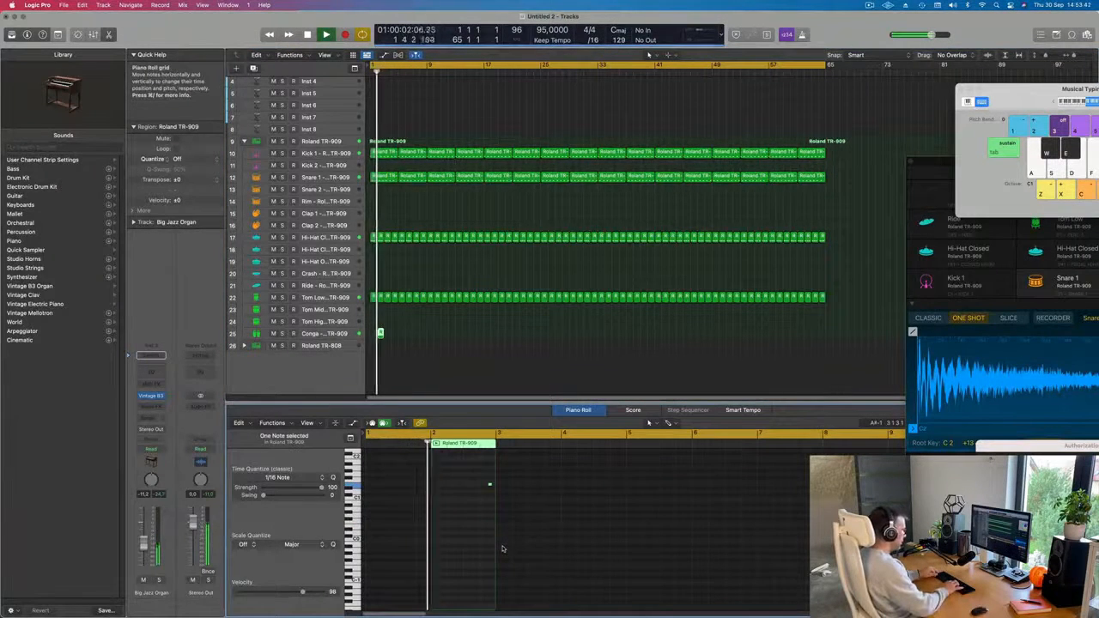
key(space)
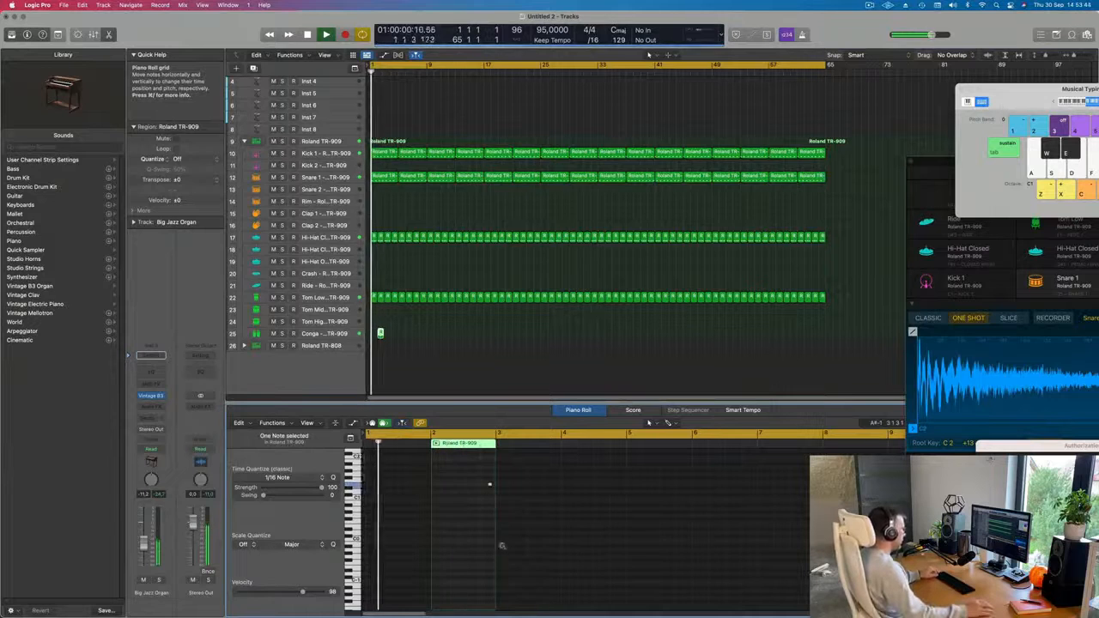
key(super+Right)
key(super+Right)
key(super+Right)
key(super+Right)
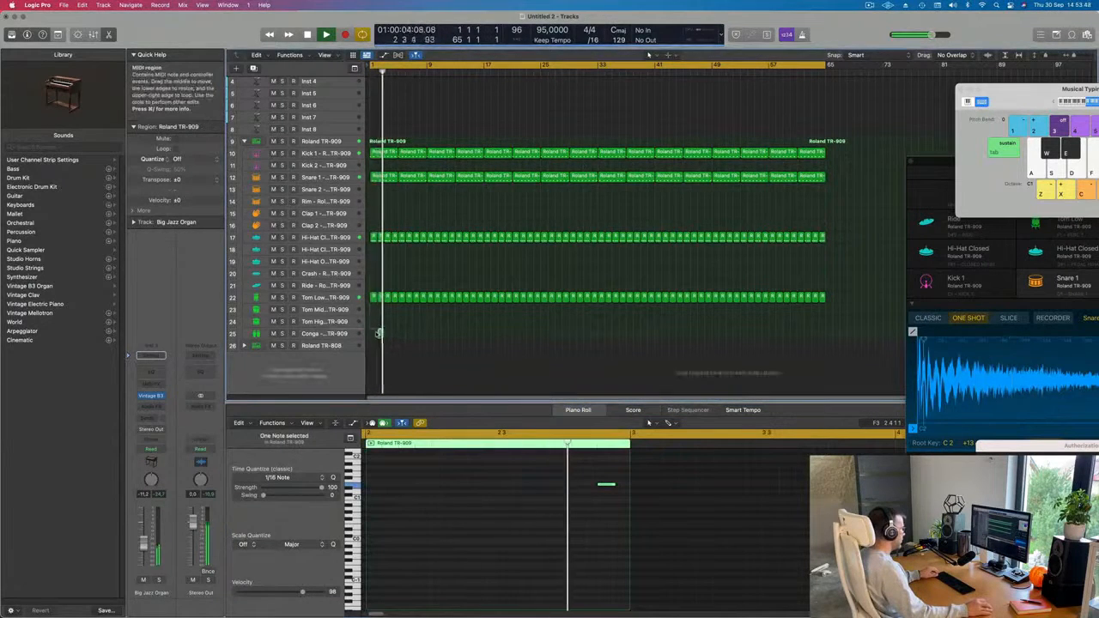
key(Return)
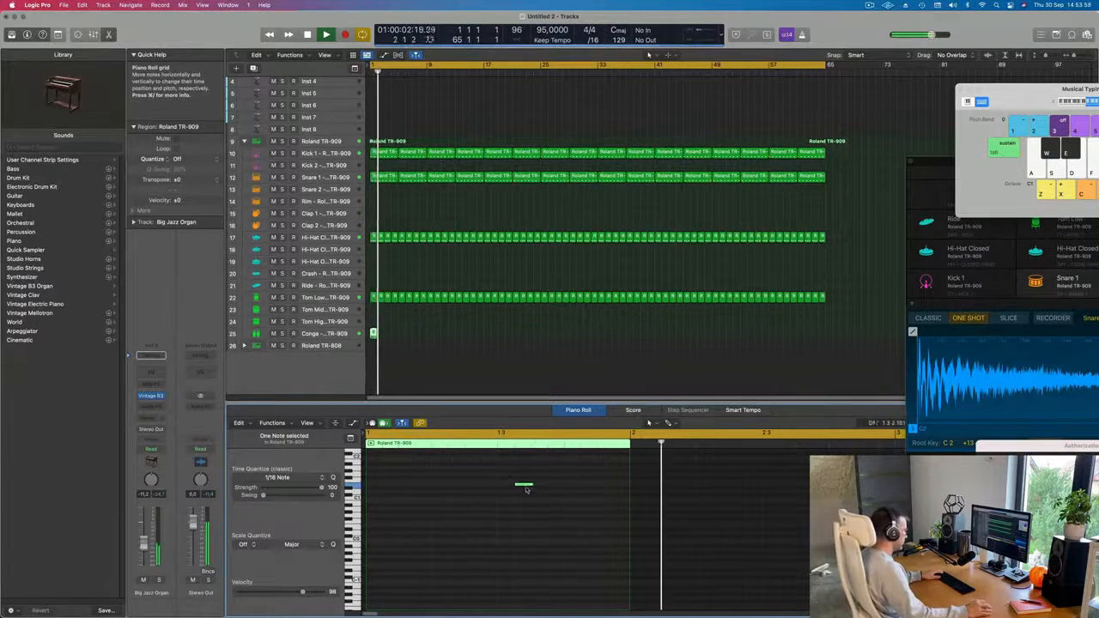
Repeat the one-bar conga region along its track to bar 65 and remove the surplus copies beyond it.
click(324, 334)
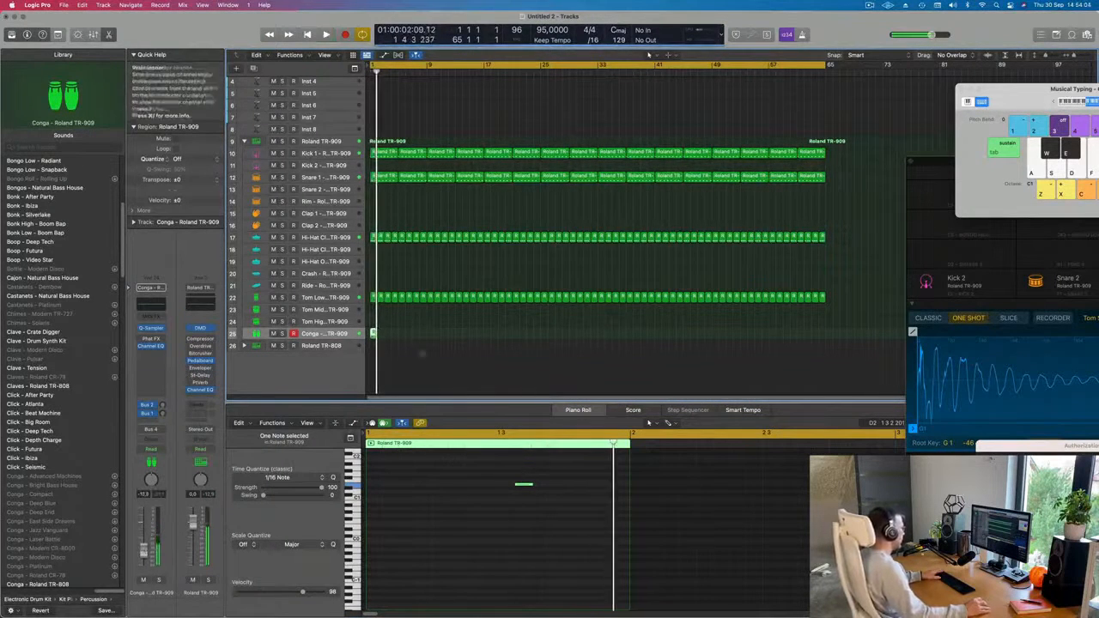
key(super+r)
key(super+r)
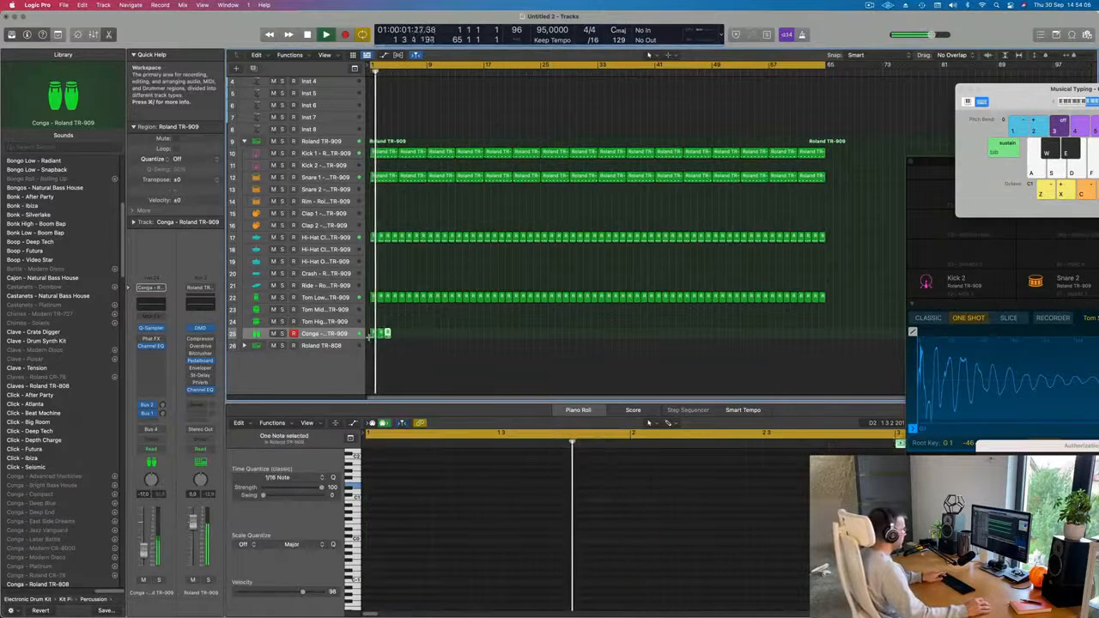
drag(427, 334, 364, 335)
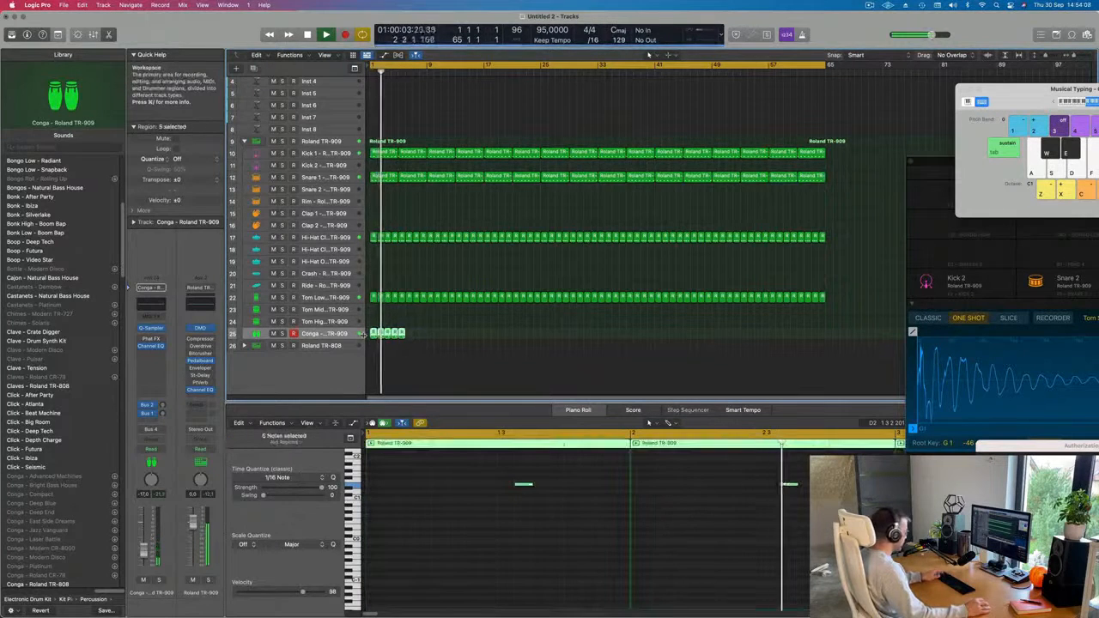
key(super+r)
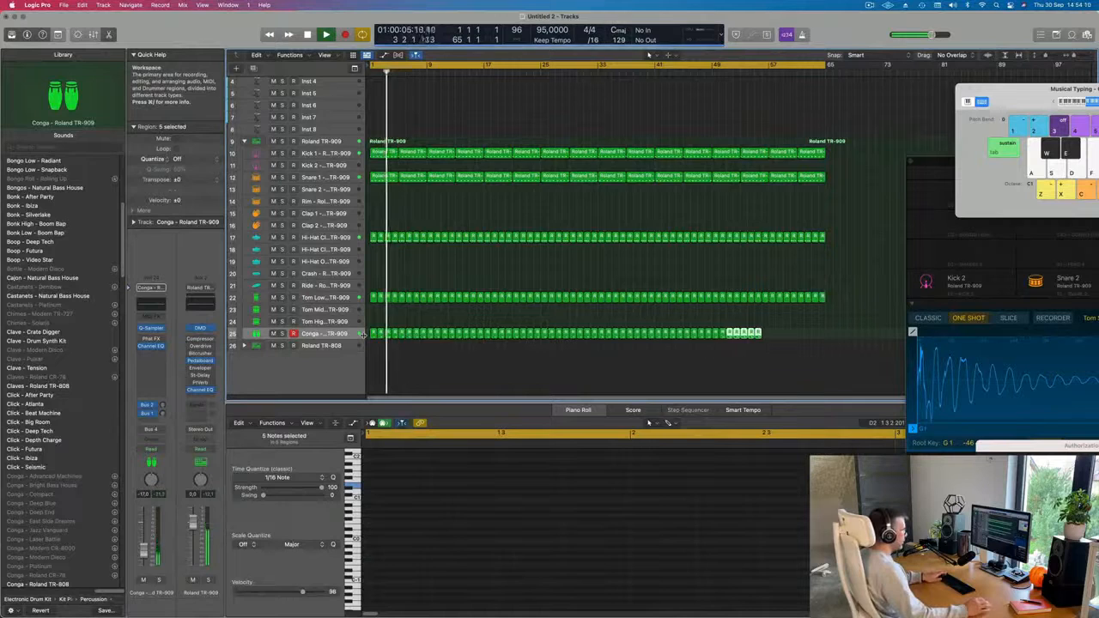
key(super+r)
drag(869, 317, 830, 350)
scroll(538, 181, up, 2)
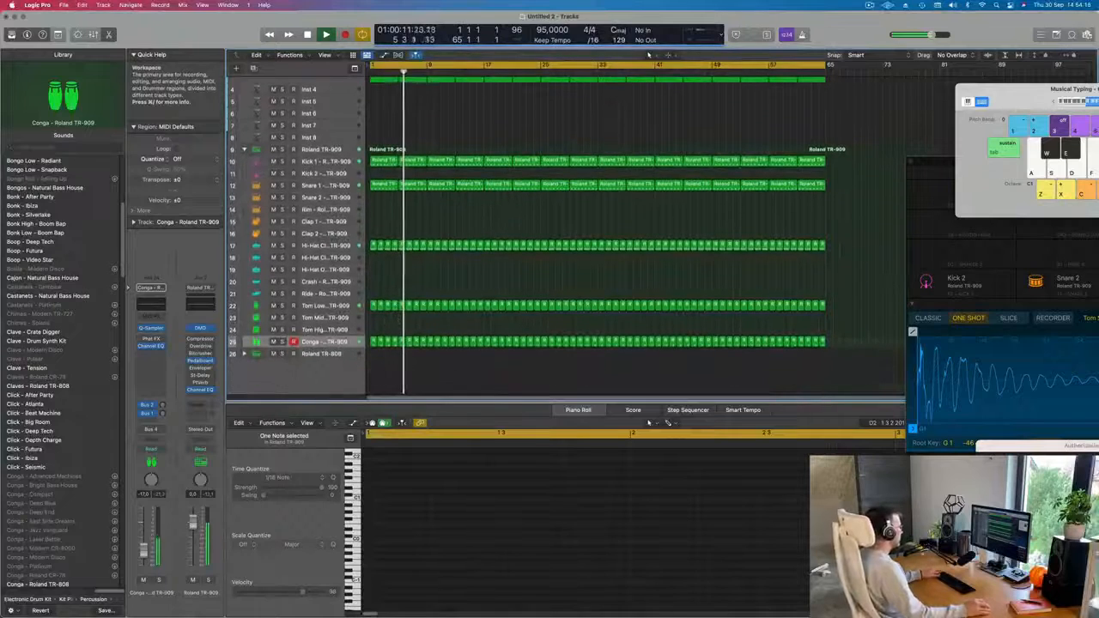
Replay the arrangement from the beginning and check the Conga, Snare 1 and Kick 1 tracks in turn.
click(325, 341)
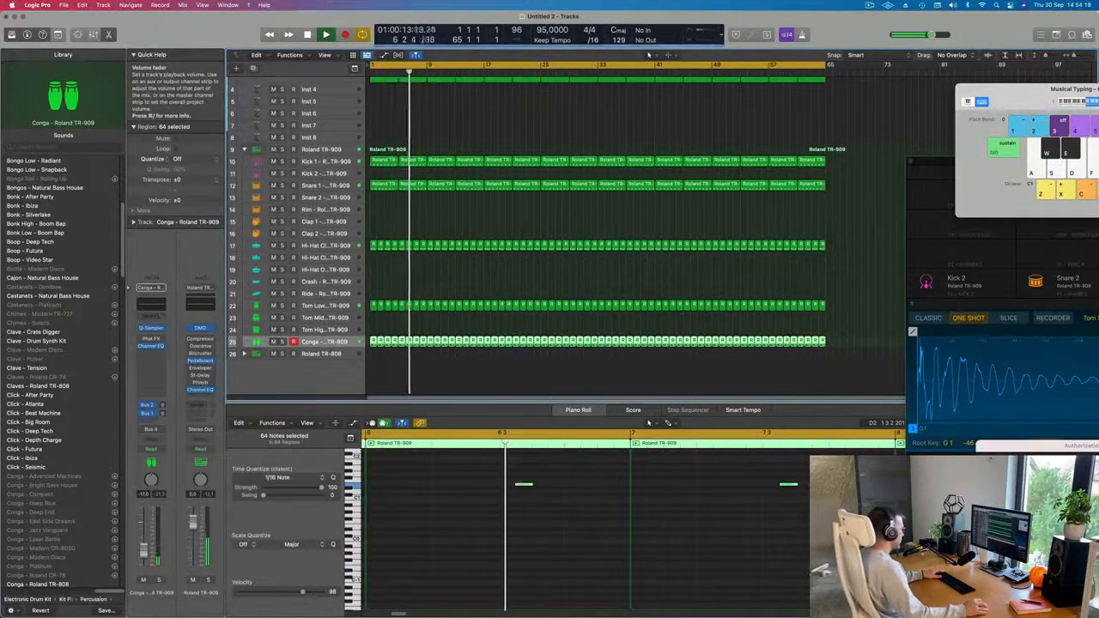
key(Return)
click(319, 185)
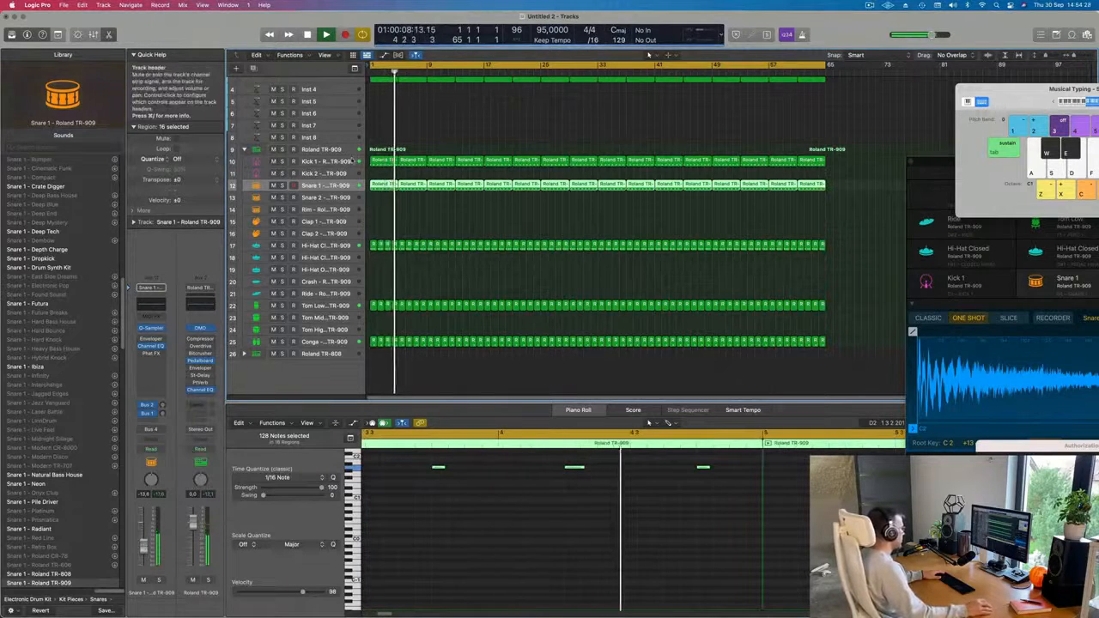
click(319, 162)
key(Return)
scroll(385, 141, up, 4)
scroll(385, 141, up, 2)
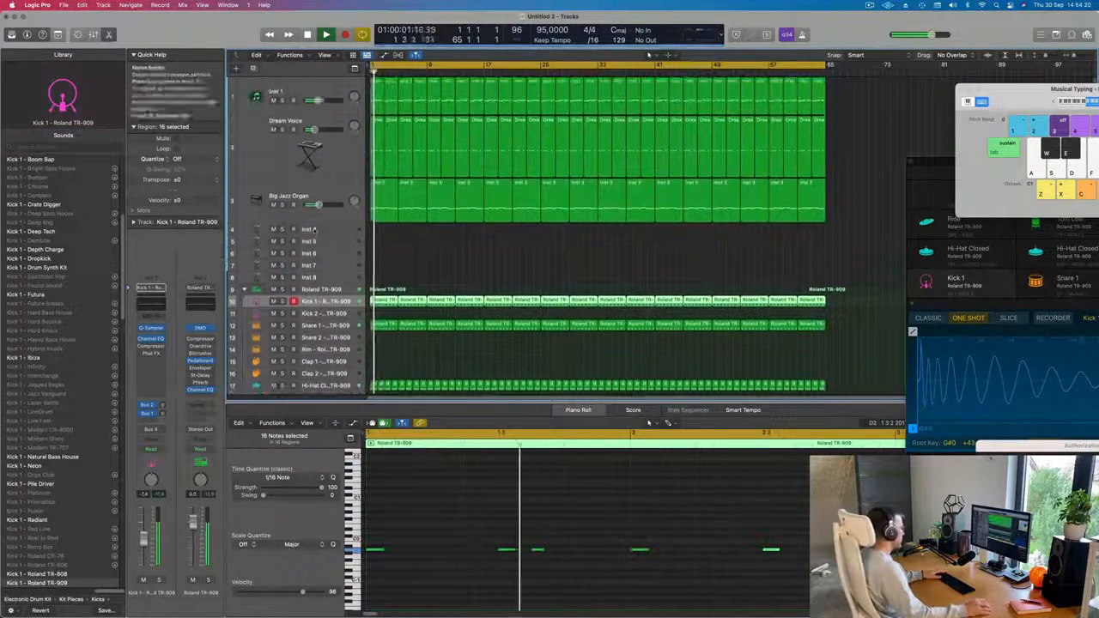
Compare the notes of the first Big Jazz Organ region with those of the first Inst 1 region during playback.
click(386, 201)
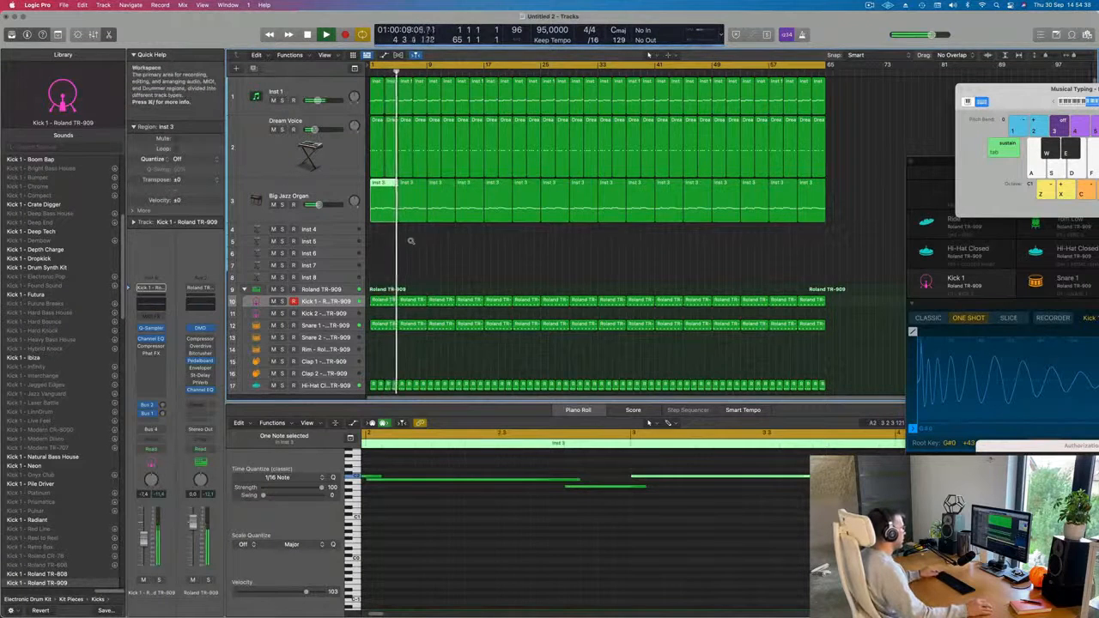
key(super+Left)
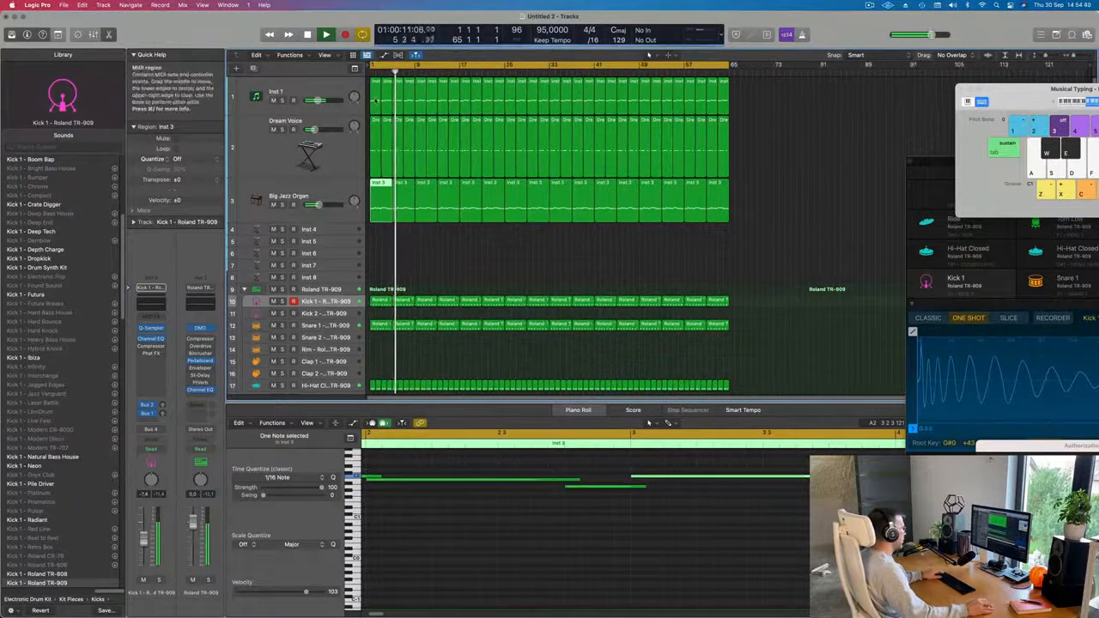
key(Return)
scroll(410, 519, down, 2)
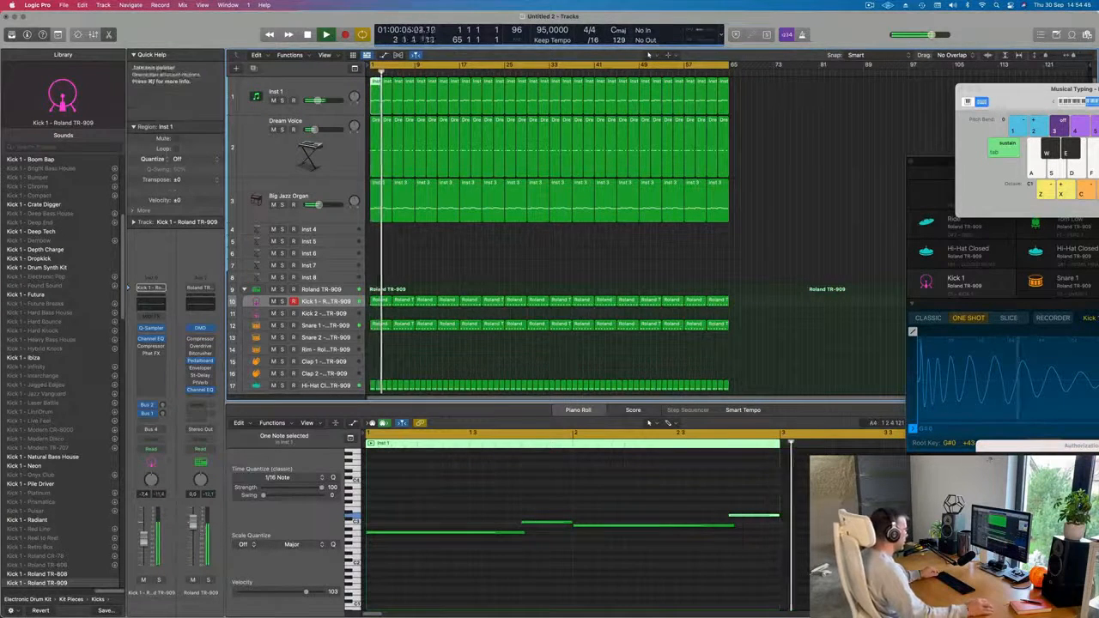
click(379, 198)
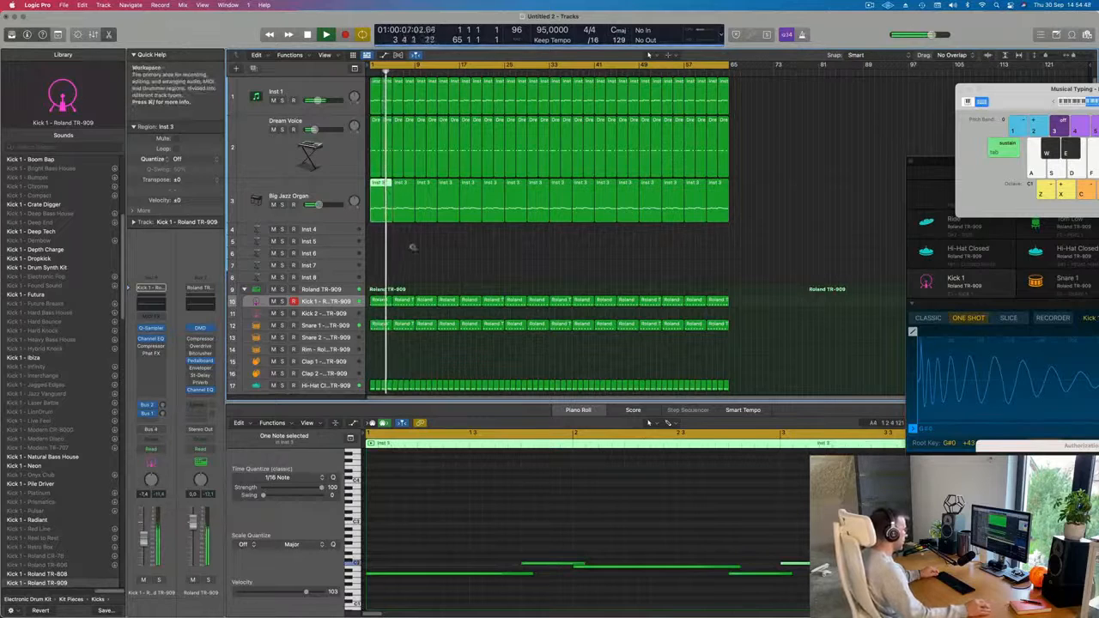
Split the first Big Jazz Organ region at bar 3, including crossing notes, and replace its second half with a copy of the first.
super+double_click(379, 198)
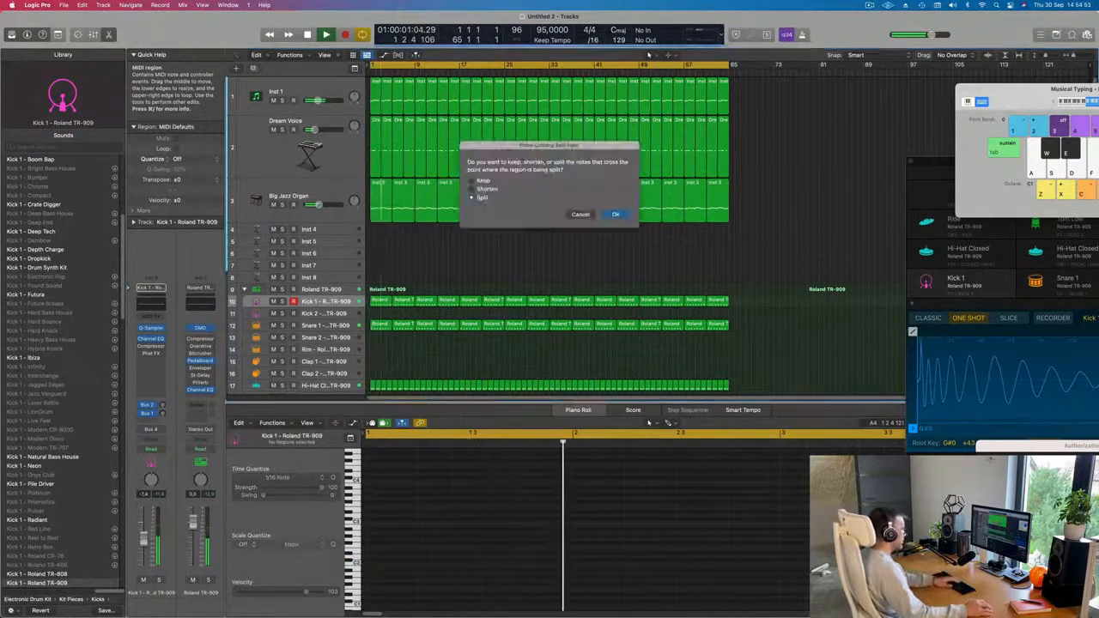
key(Return)
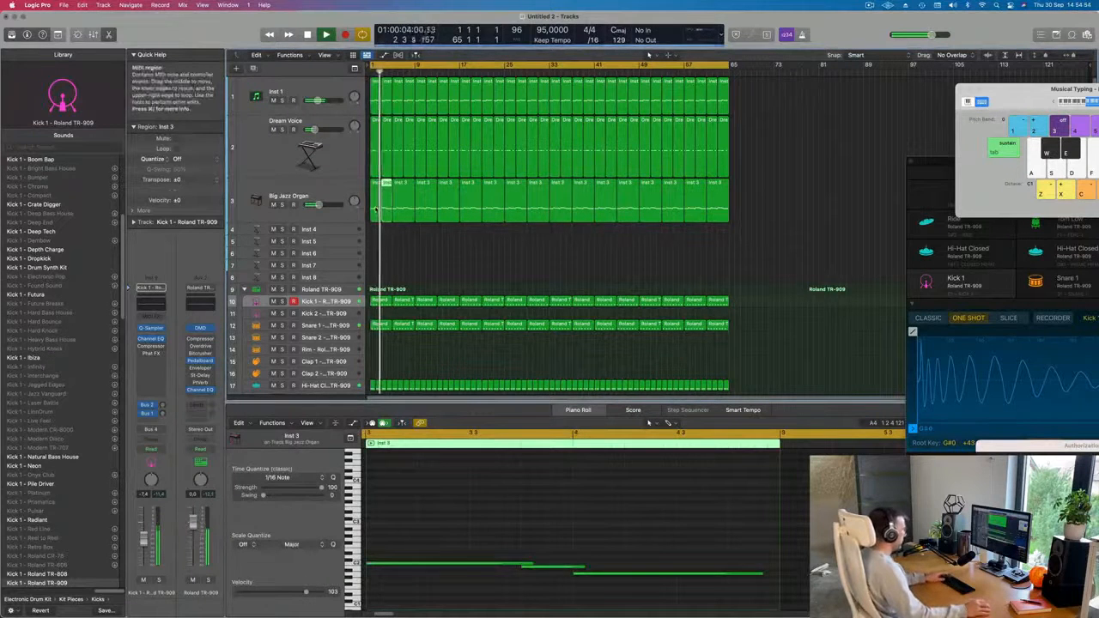
key(Delete)
click(375, 187)
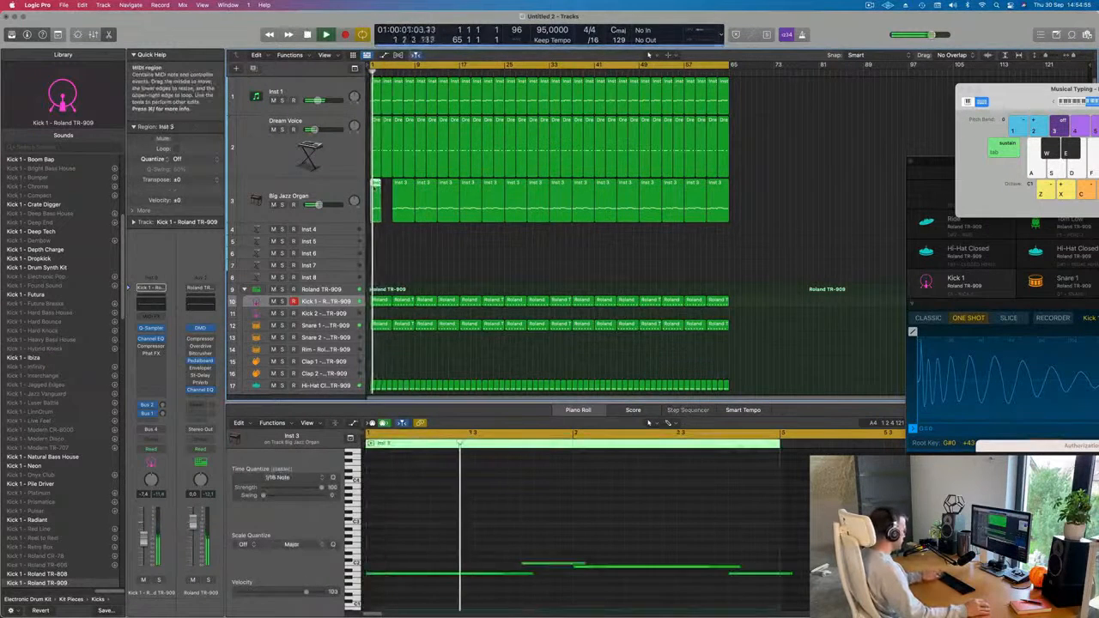
key(super+r)
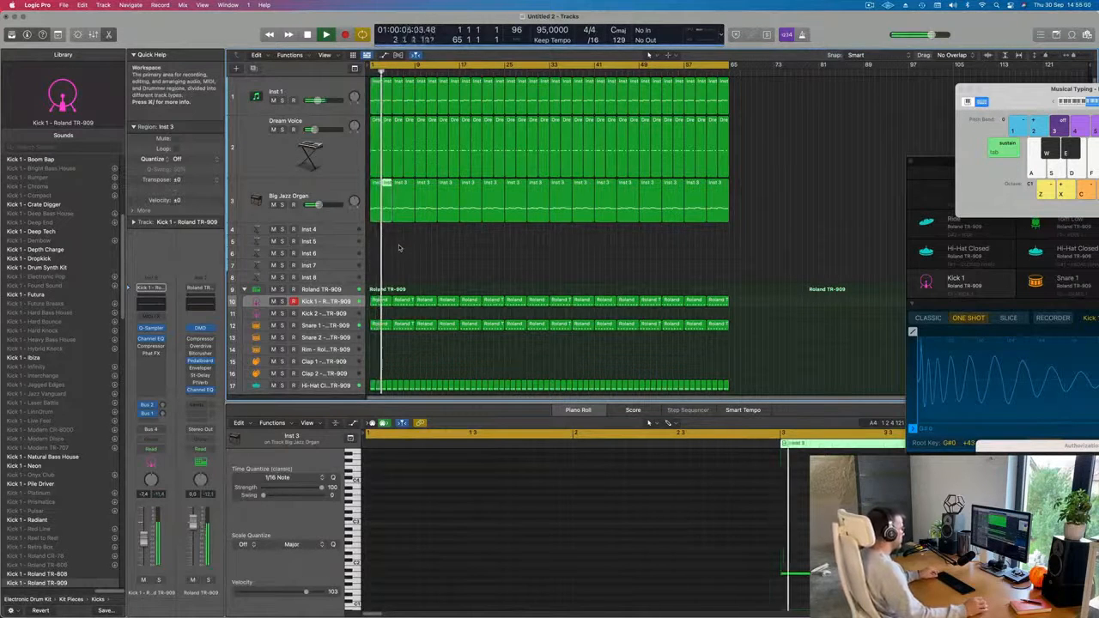
Delete the organ regions from bar 5 onward and repeat the two new two-bar organ regions up to bar 65.
drag(398, 248, 719, 225)
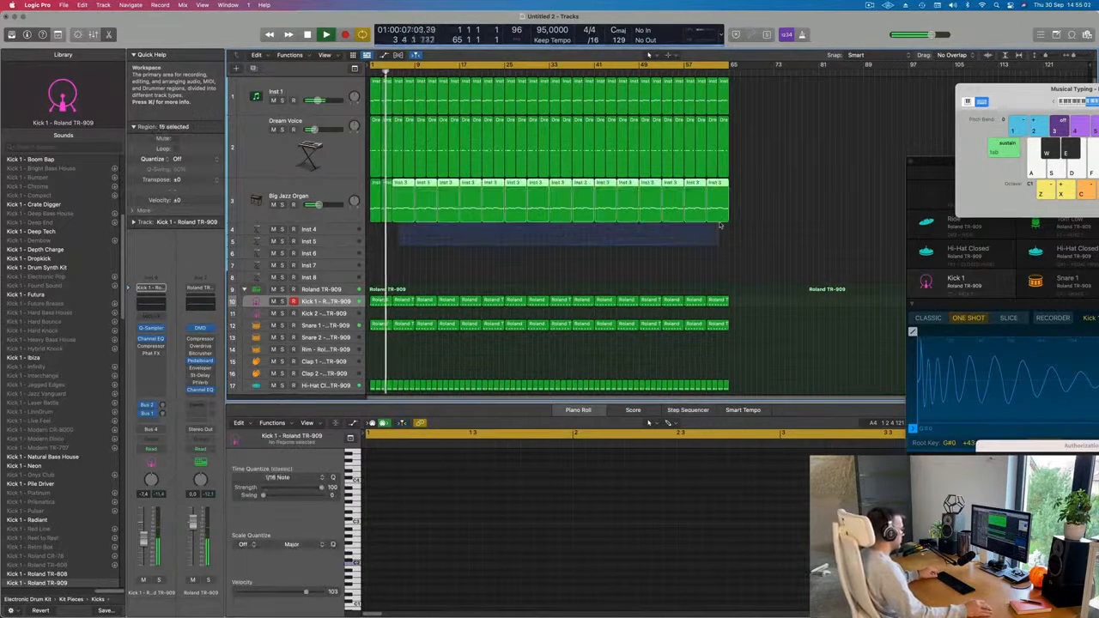
key(Delete)
click(312, 206)
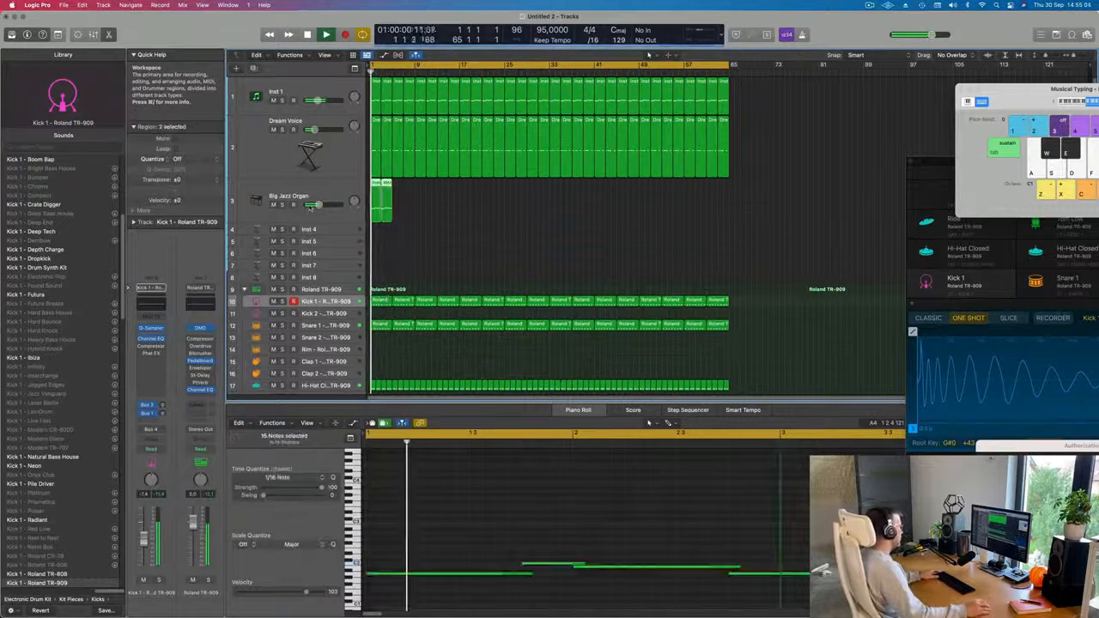
key(super+r)
key(super+r)
key(super+r)
key(super+r)
key(super+r)
key(super+r)
key(super+r)
key(super+r)
key(super+r)
key(super+r)
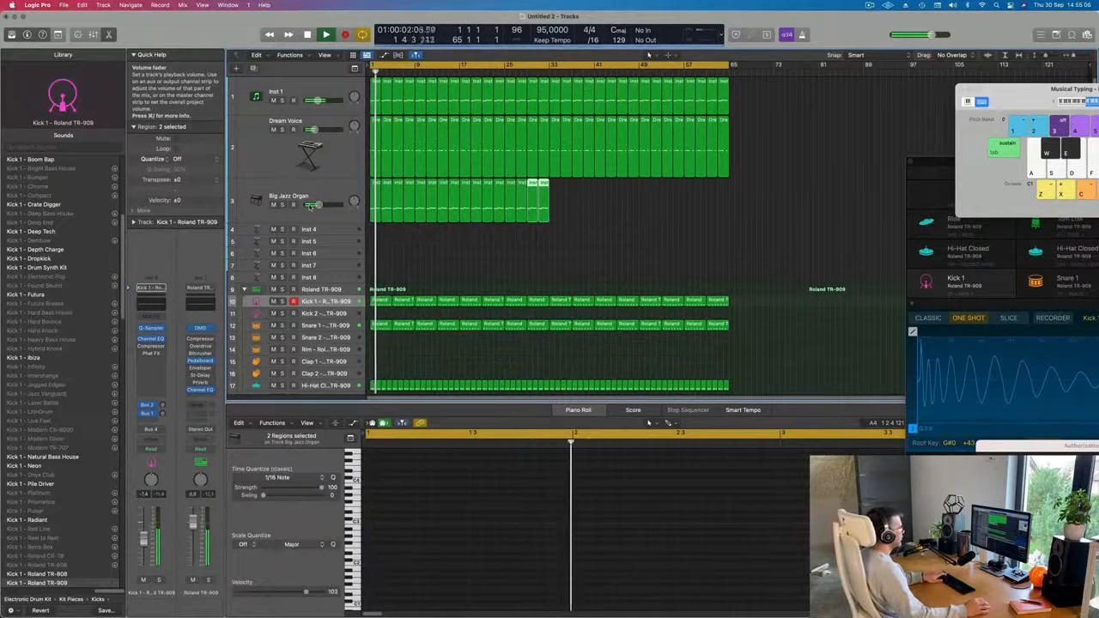
key(super+r)
key(super+r)
key(super+r)
key(super+r)
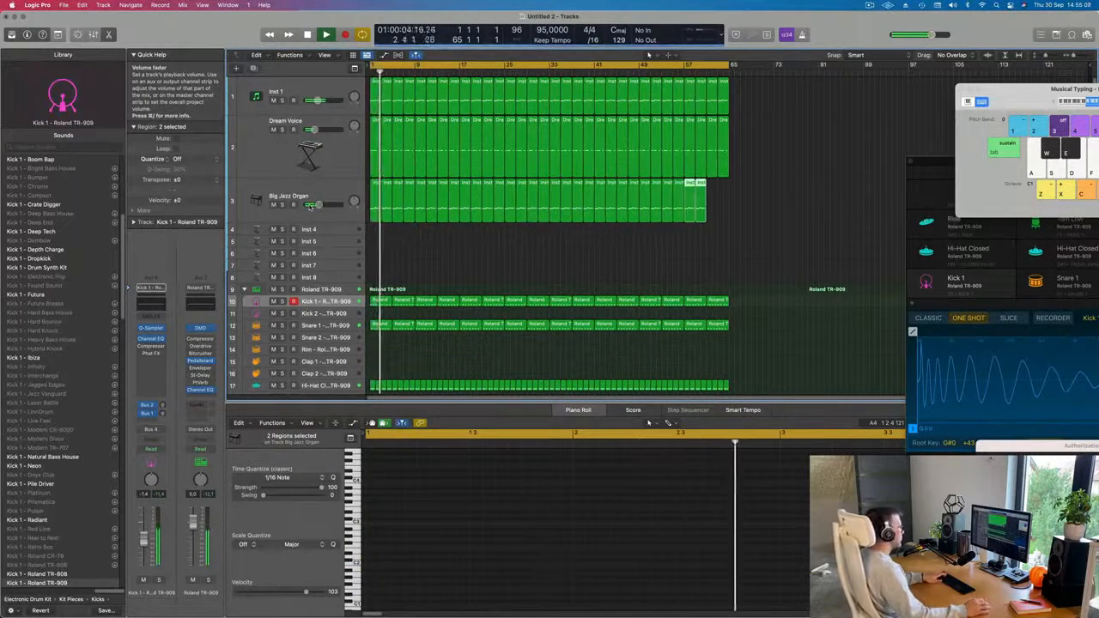
key(super+r)
scroll(549, 232, down, 3)
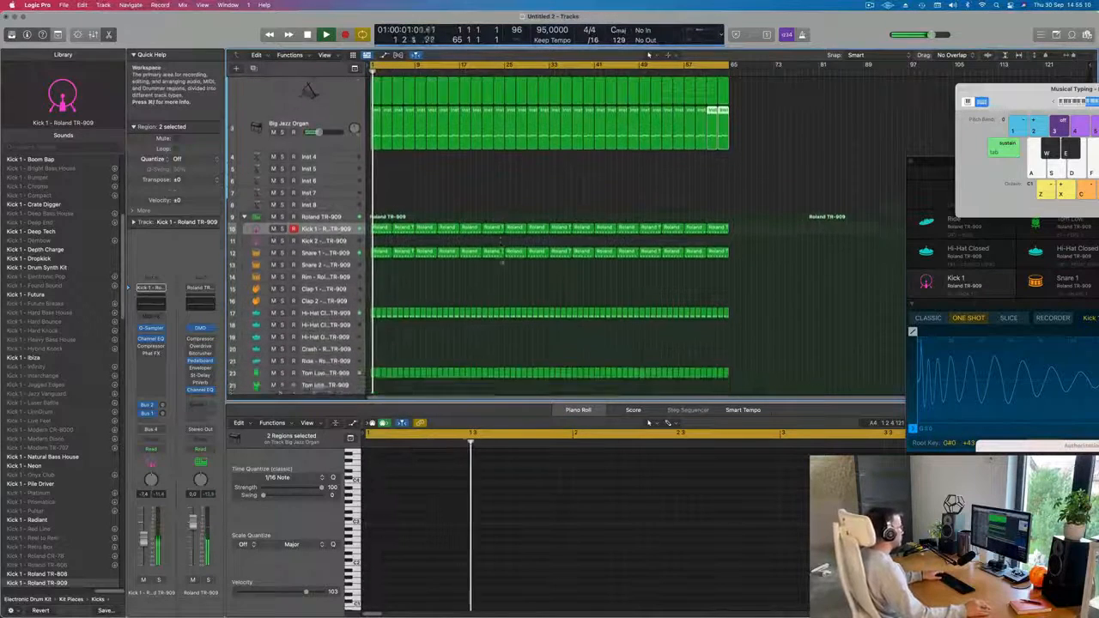
Copy the first Snare 1 region onto the Ride track at bar 1.
scroll(471, 278, down, 3)
click(409, 258)
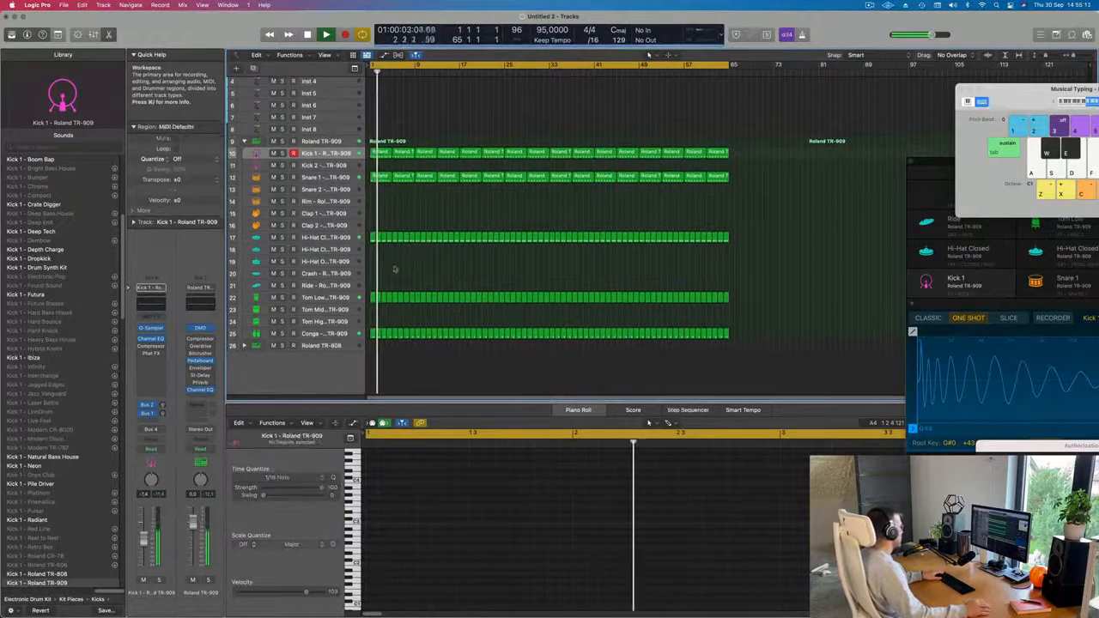
click(384, 177)
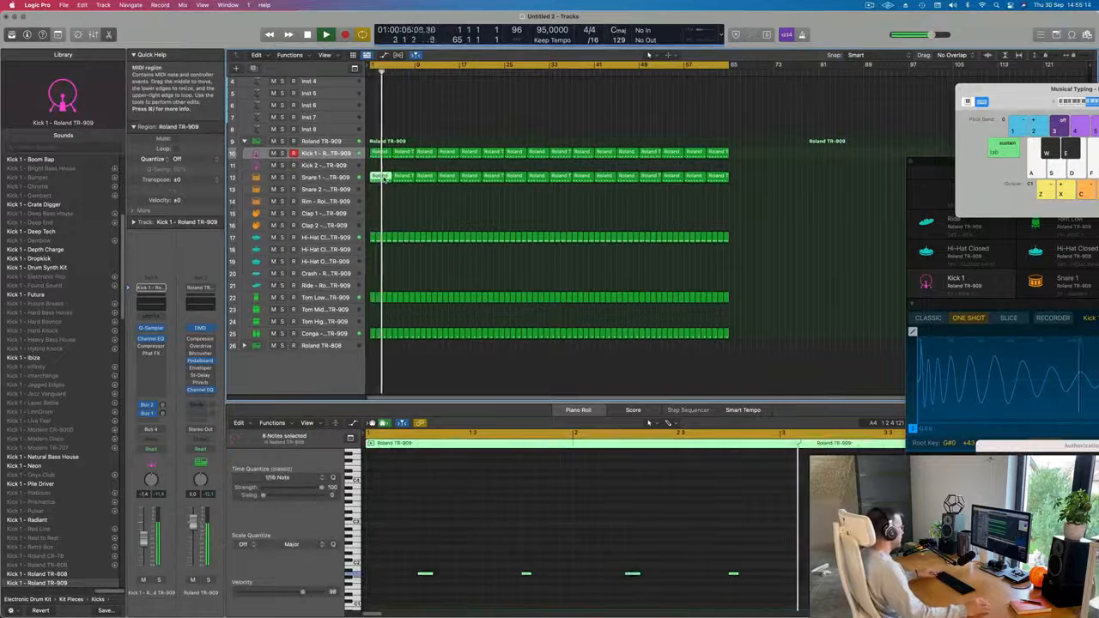
drag(384, 178, 387, 296)
scroll(413, 552, down, 1)
key(space)
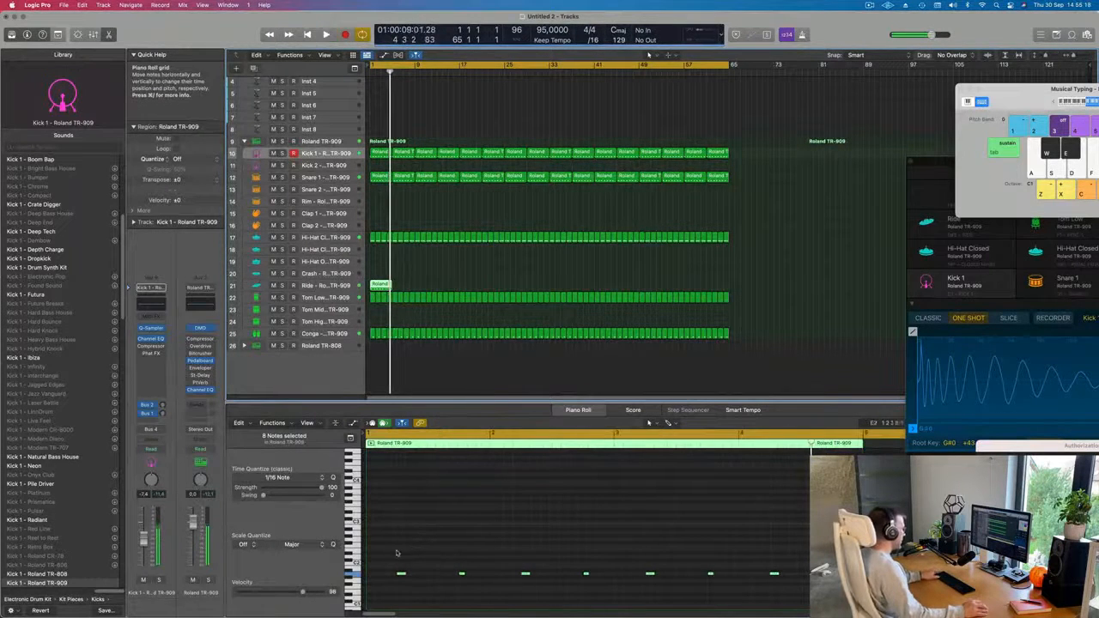
Select all eight notes in the new Ride region and shift them one beat earlier so the first starts on bar 1.
drag(392, 554, 796, 605)
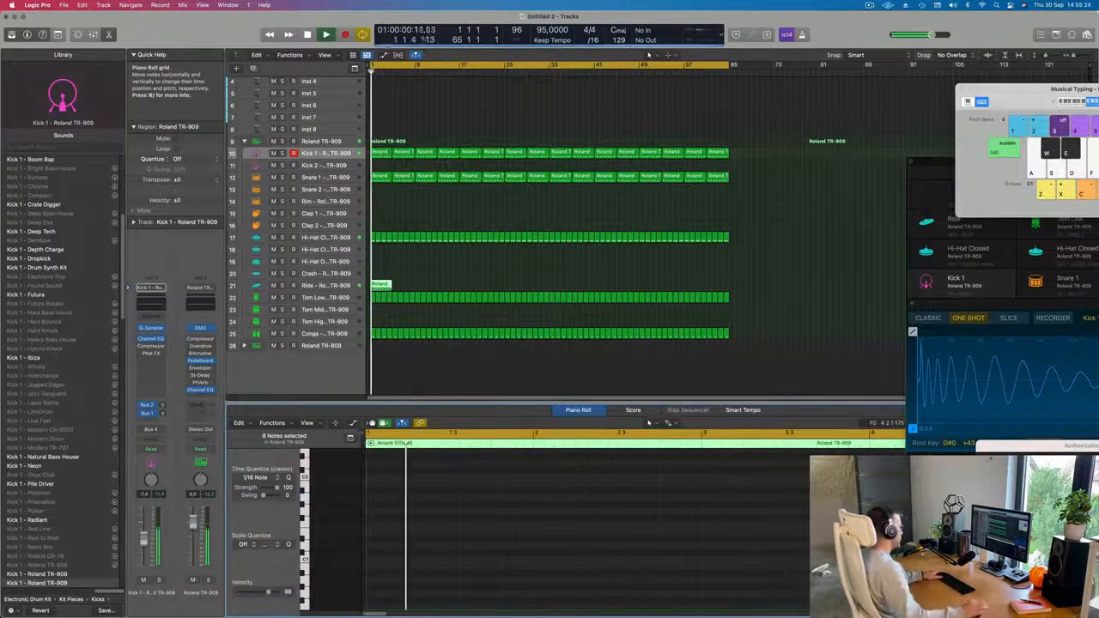
click(383, 285)
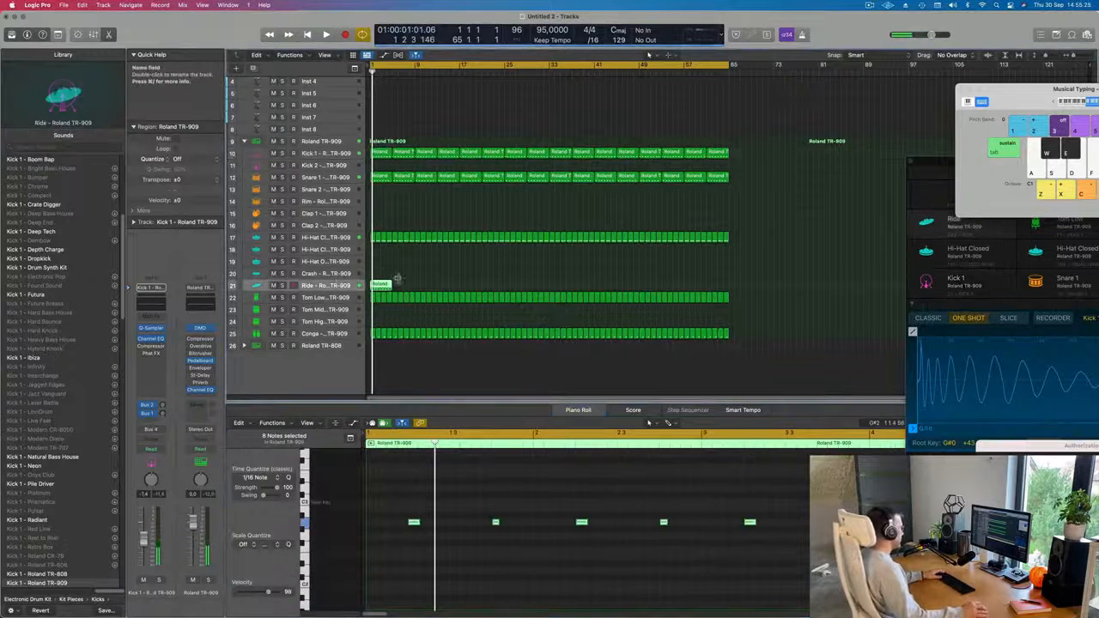
drag(415, 527, 373, 524)
key(space)
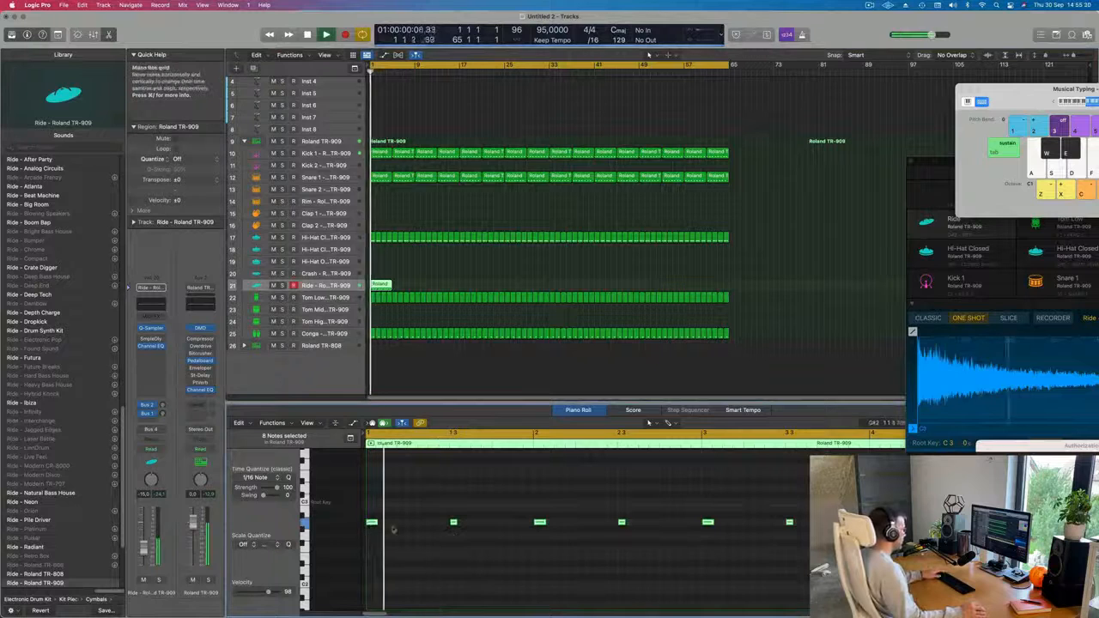
scroll(395, 524, left, 3)
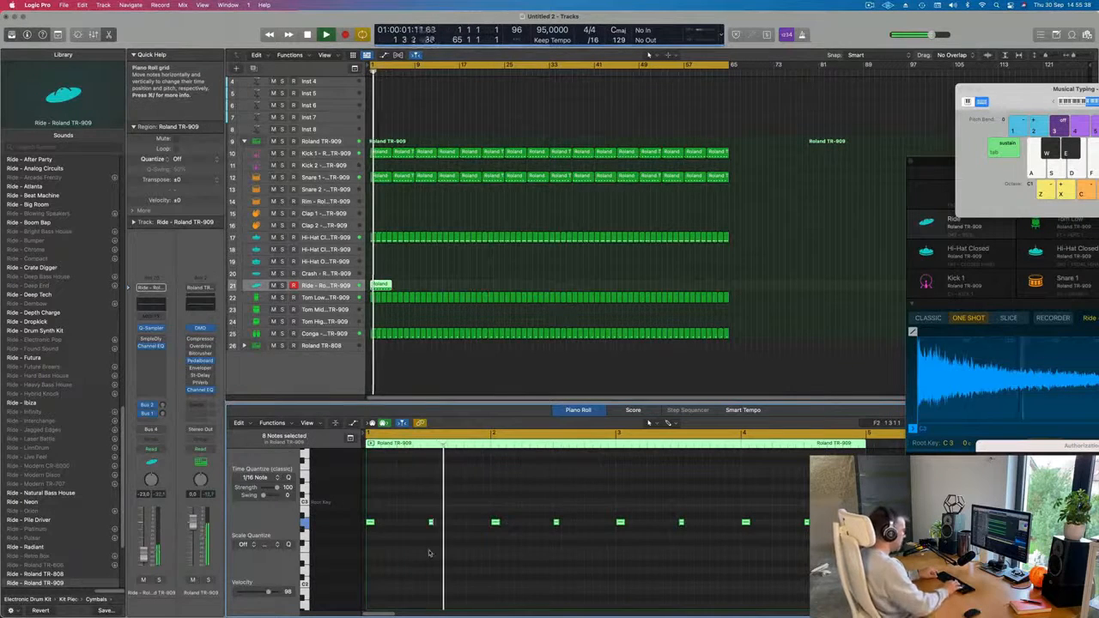
Transpose the selected Ride notes up to the C3 root key.
key(Delete)
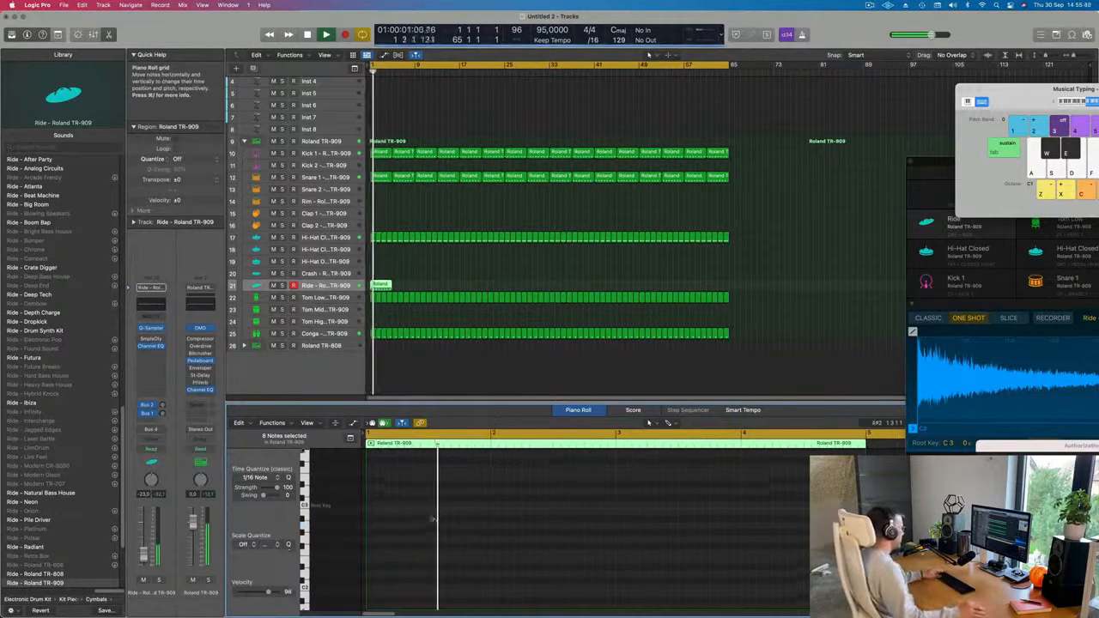
key(super+z)
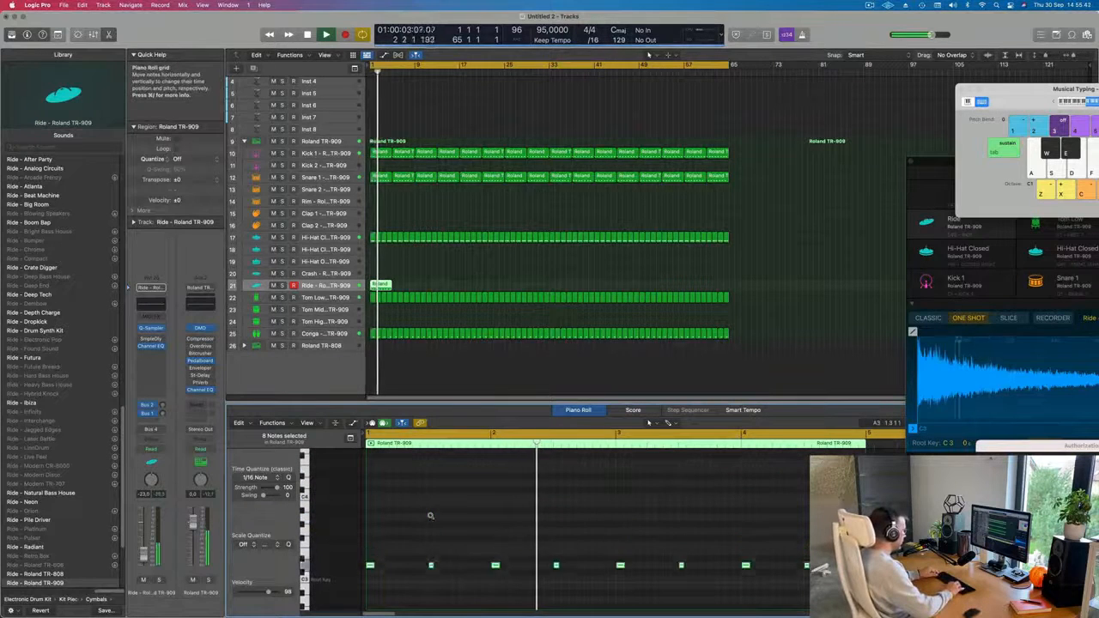
key(alt+Down)
key(alt+Down)
key(alt+Down)
key(alt+Up)
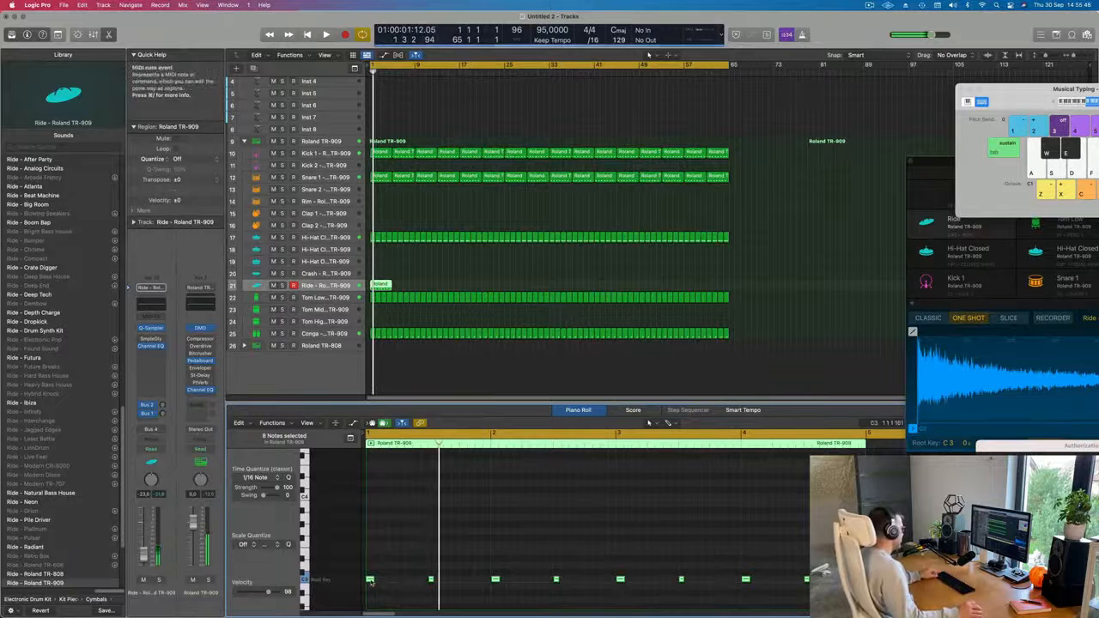
Duplicate the eight Ride notes one beat later to get a hit on every beat, and play it back from the beginning.
drag(373, 579, 404, 579)
key(space)
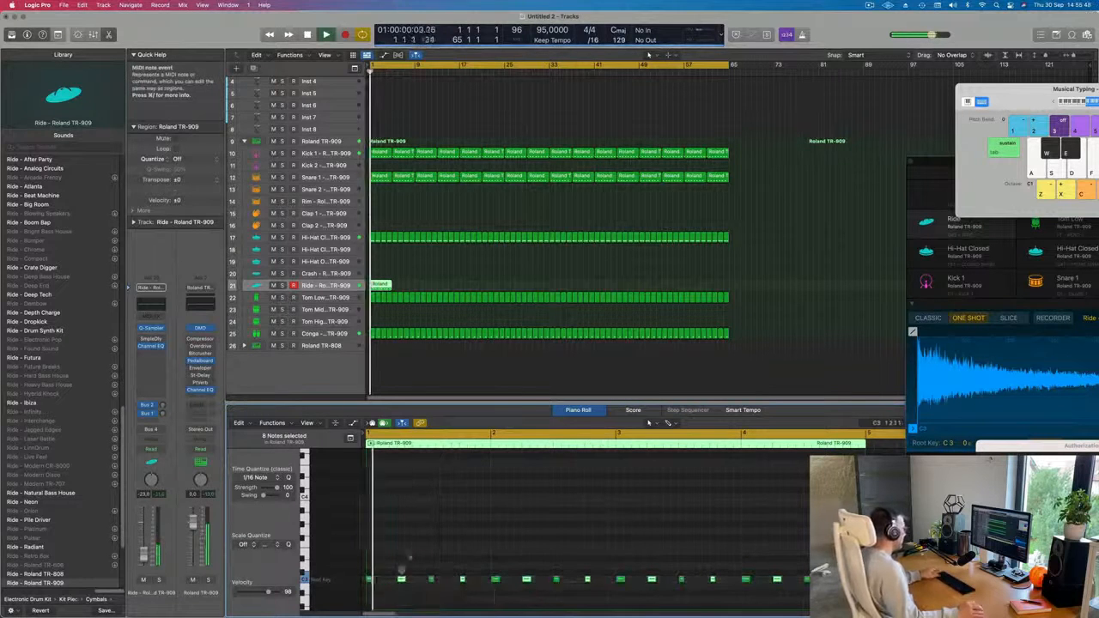
key(super+Left)
click(380, 285)
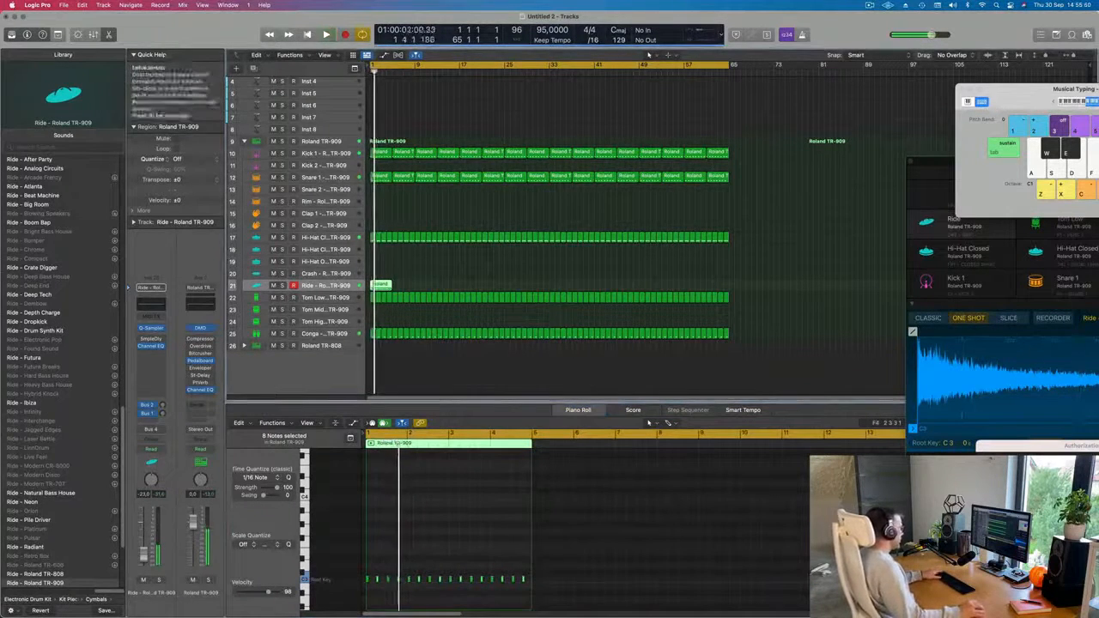
key(space)
key(space)
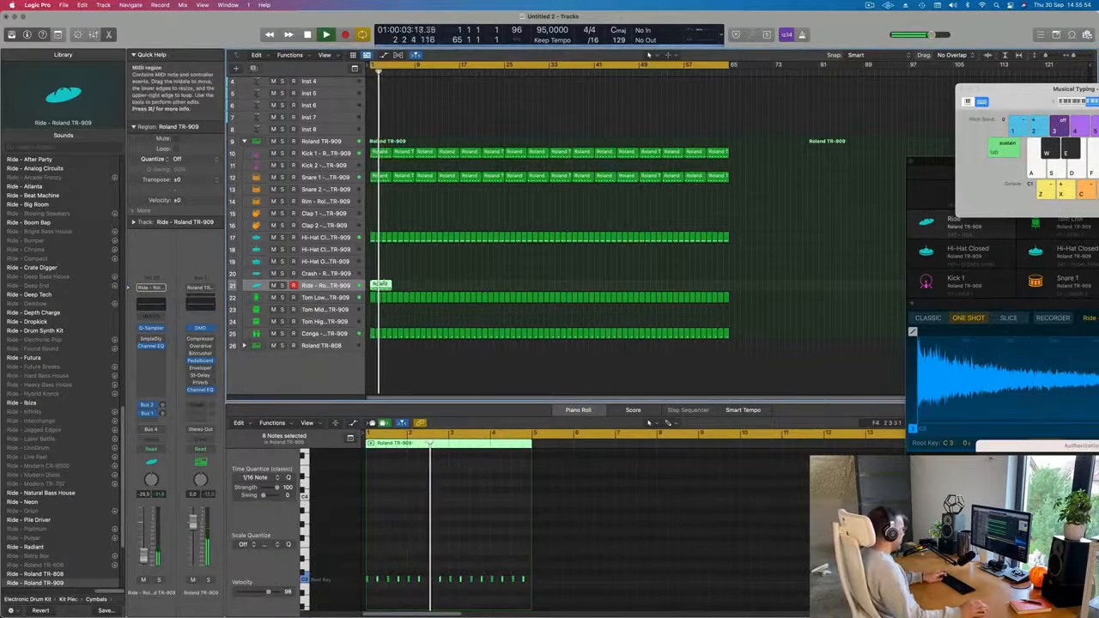
Repeat the four-bar Ride region up to bar 65 and replay the arrangement from the beginning.
key(super+r)
key(super+r)
key(super+r)
key(super+r)
key(super+r)
key(super+r)
key(super+r)
key(super+r)
key(super+r)
key(super+r)
key(super+r)
key(super+r)
key(super+r)
key(super+r)
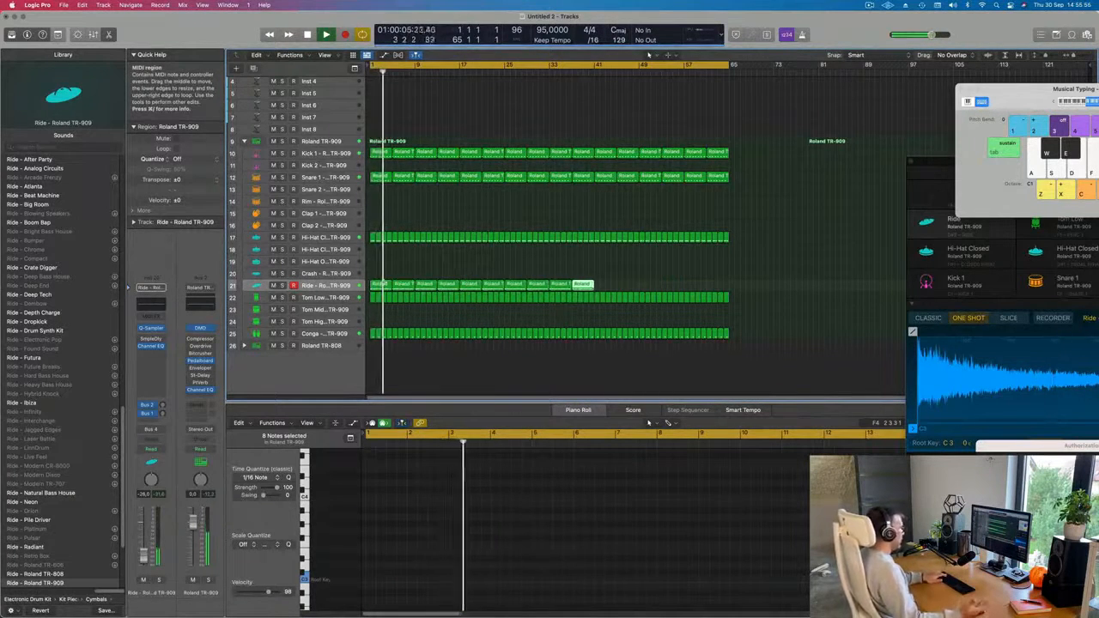
key(super+r)
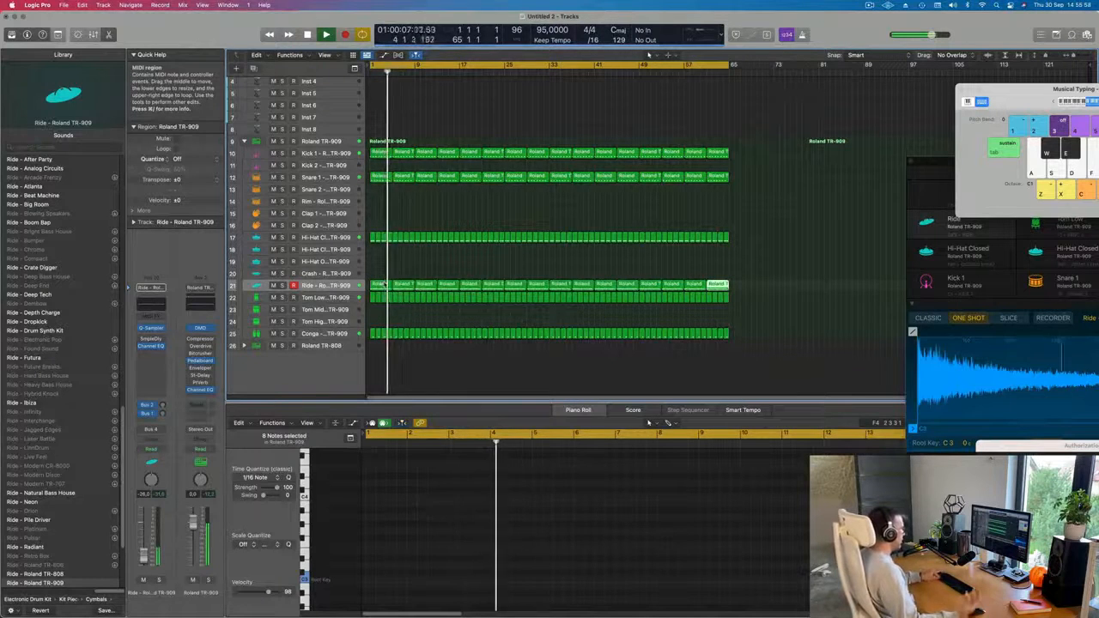
scroll(385, 284, up, 2)
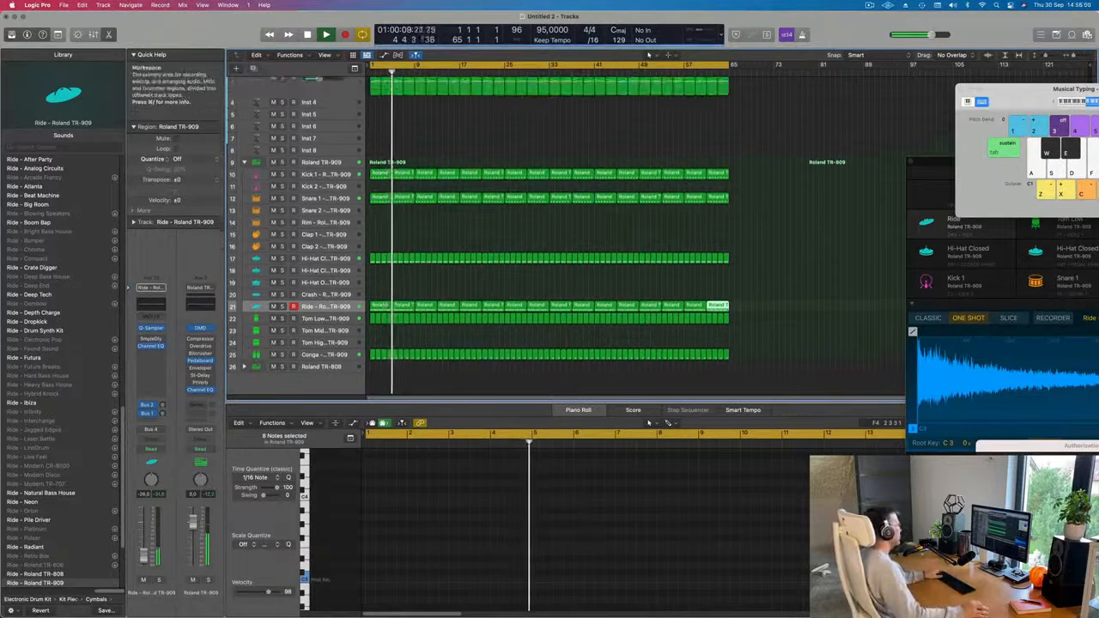
click(404, 289)
key(Return)
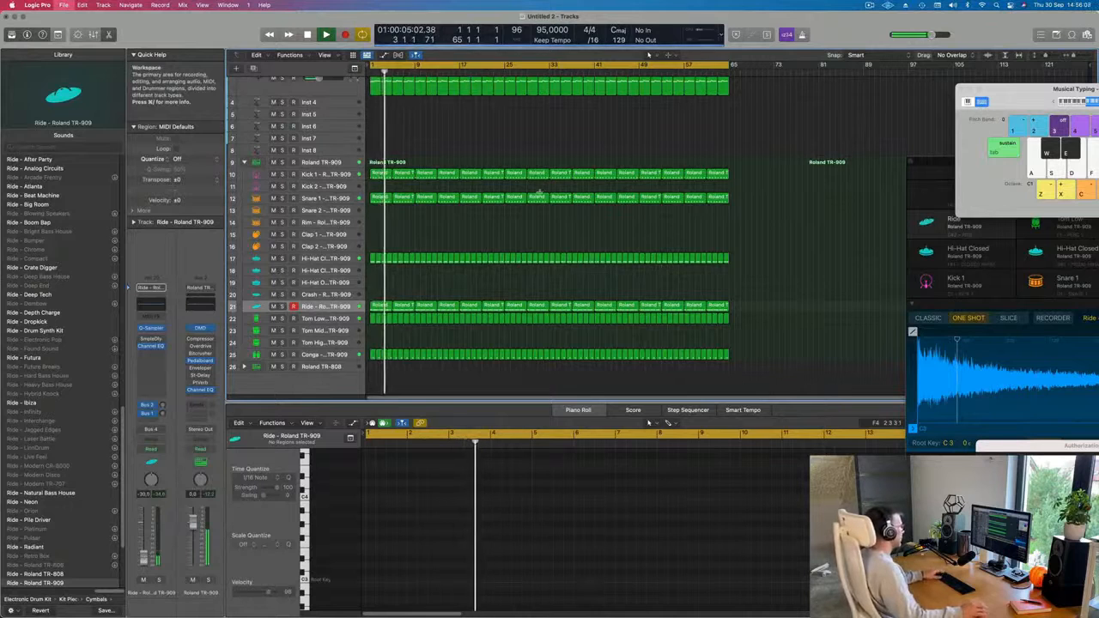
Save the project as 257 in the LEMT 250-500 folder.
key(super+s)
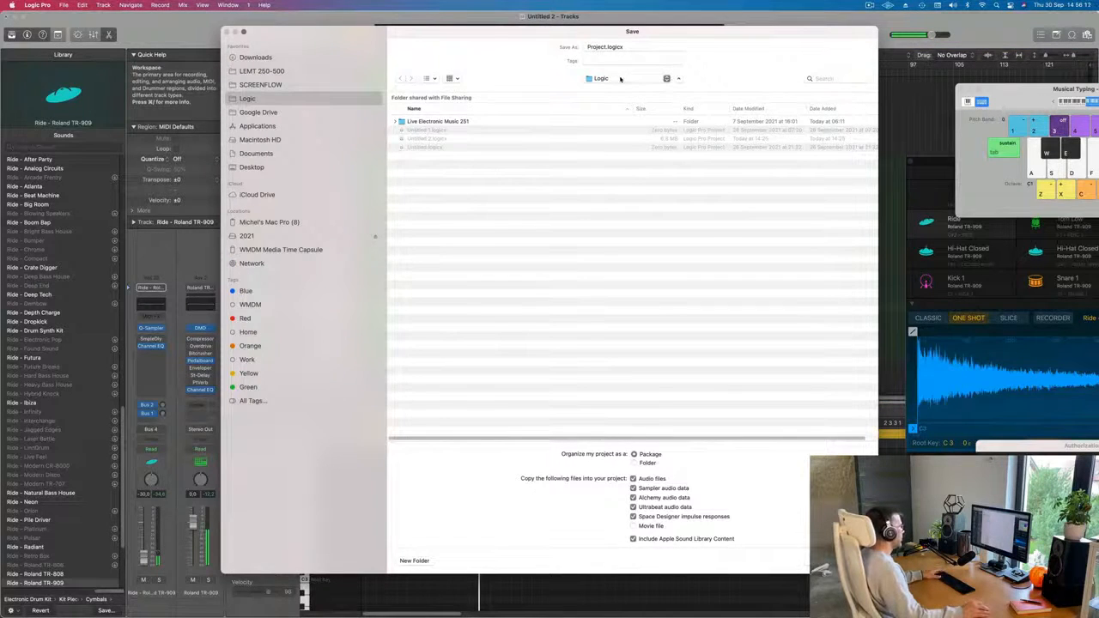
click(620, 78)
click(268, 71)
click(268, 71)
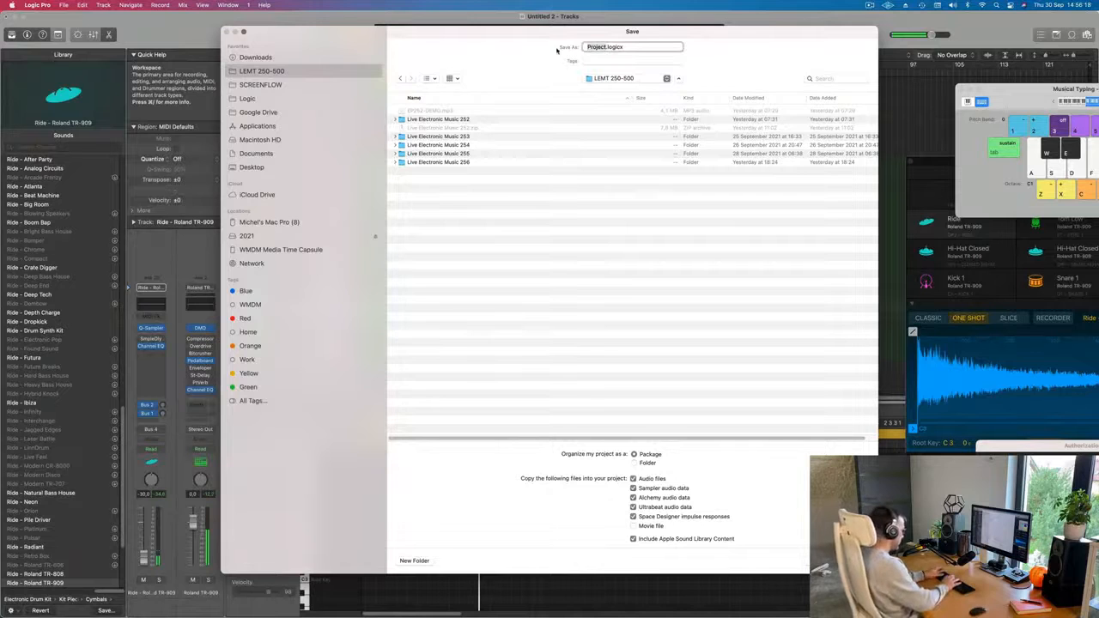
key(Return)
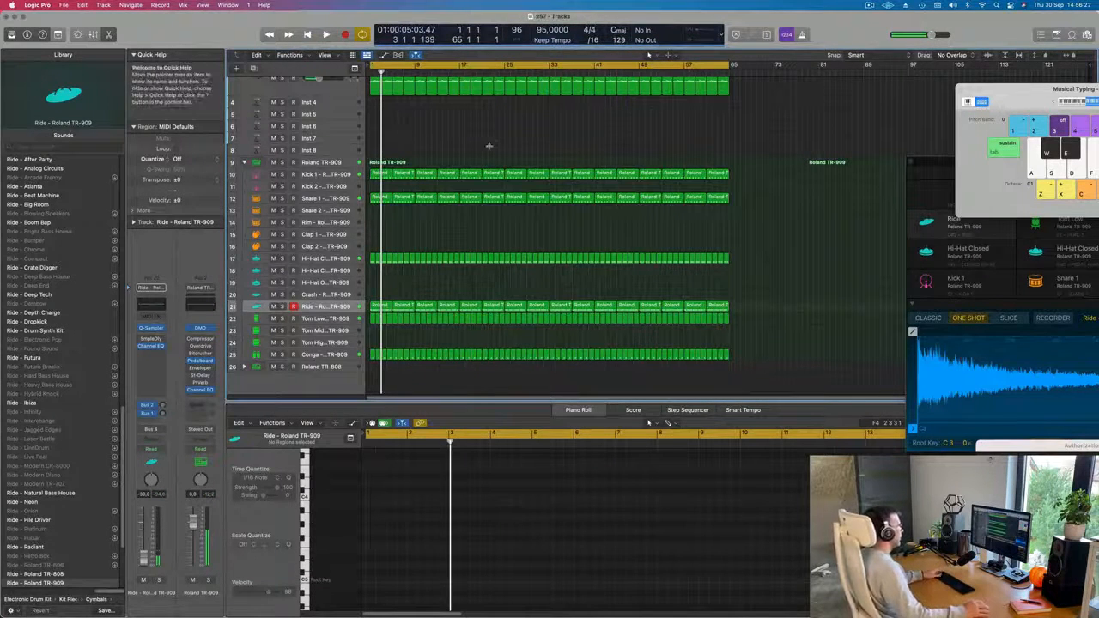
Play the arrangement with the new Ride part and restart it from the beginning.
key(space)
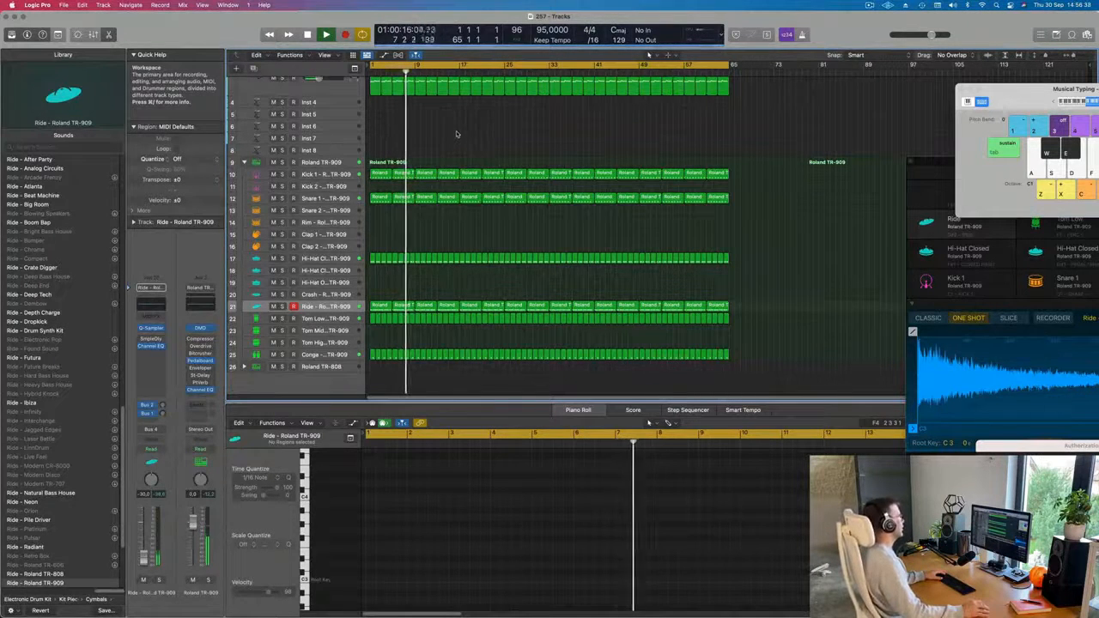
scroll(472, 163, up, 3)
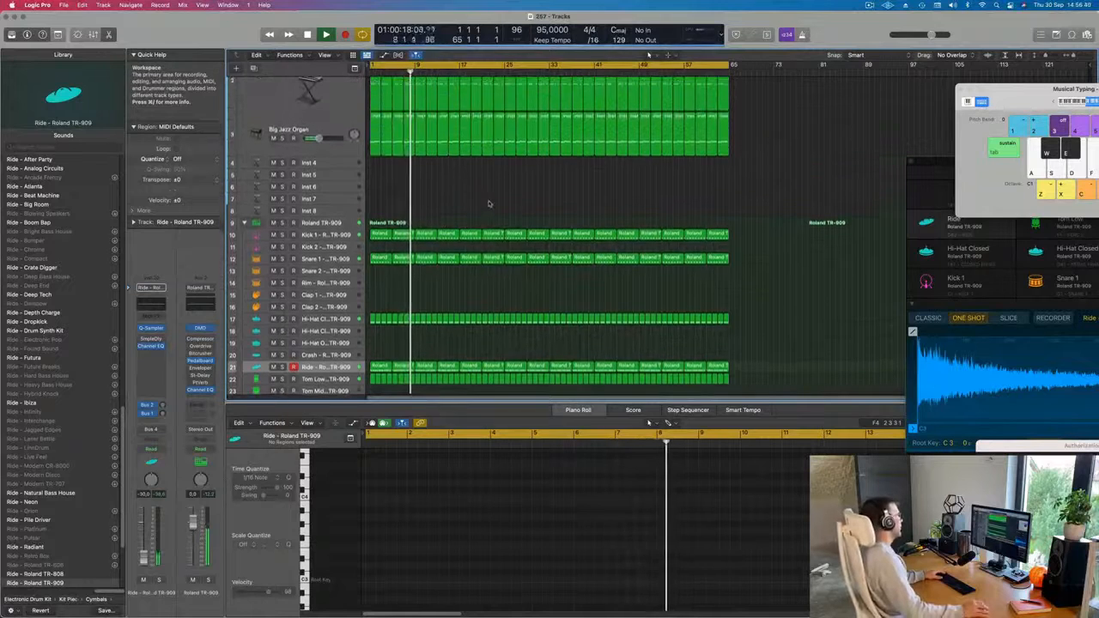
key(Return)
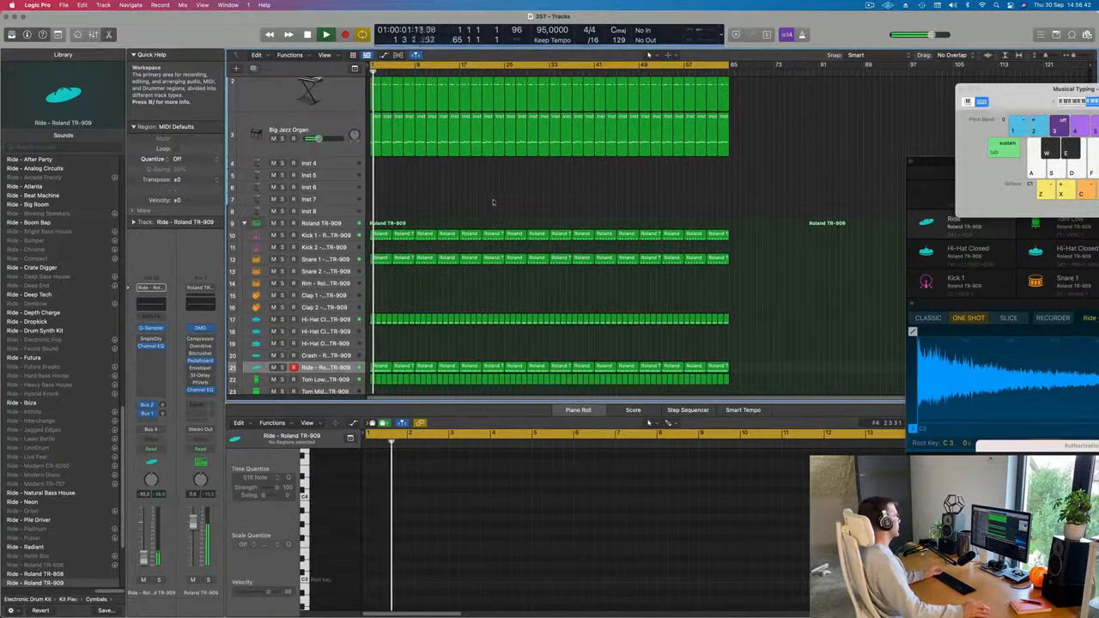
Move the first Snare 1 region to the Rim track and copy the second Snare 1 region back to bar 1.
scroll(497, 200, down, 4)
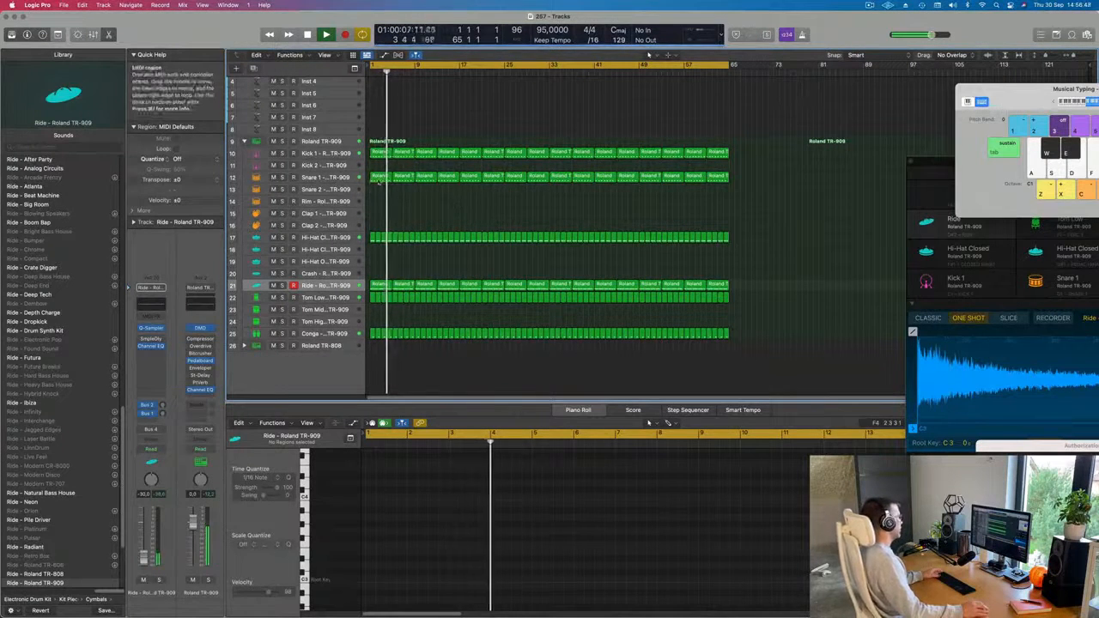
drag(375, 177, 375, 201)
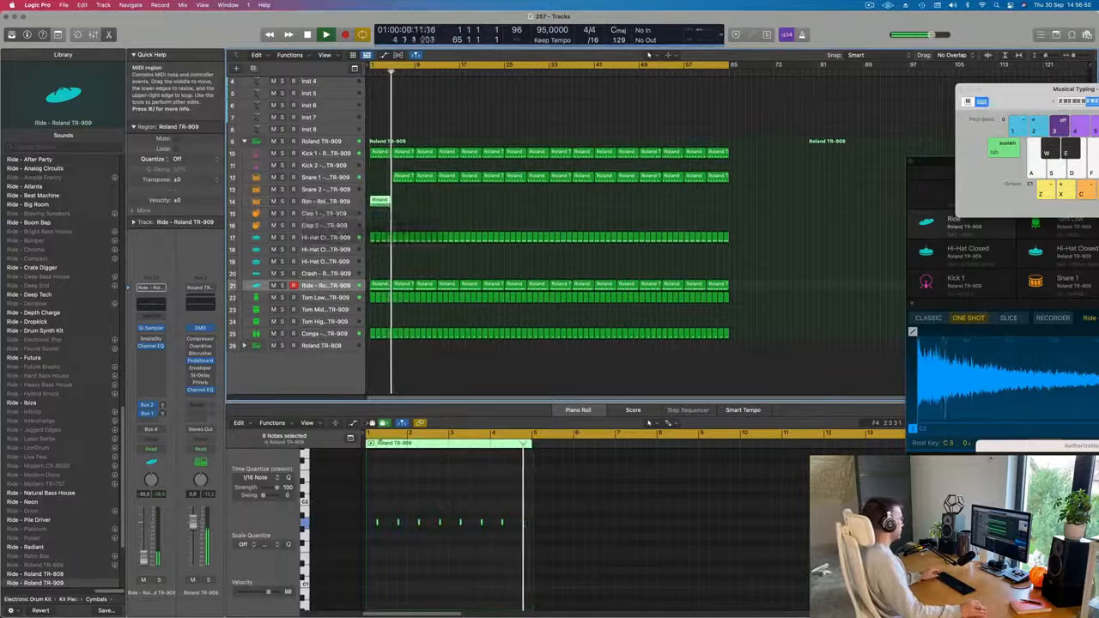
click(403, 177)
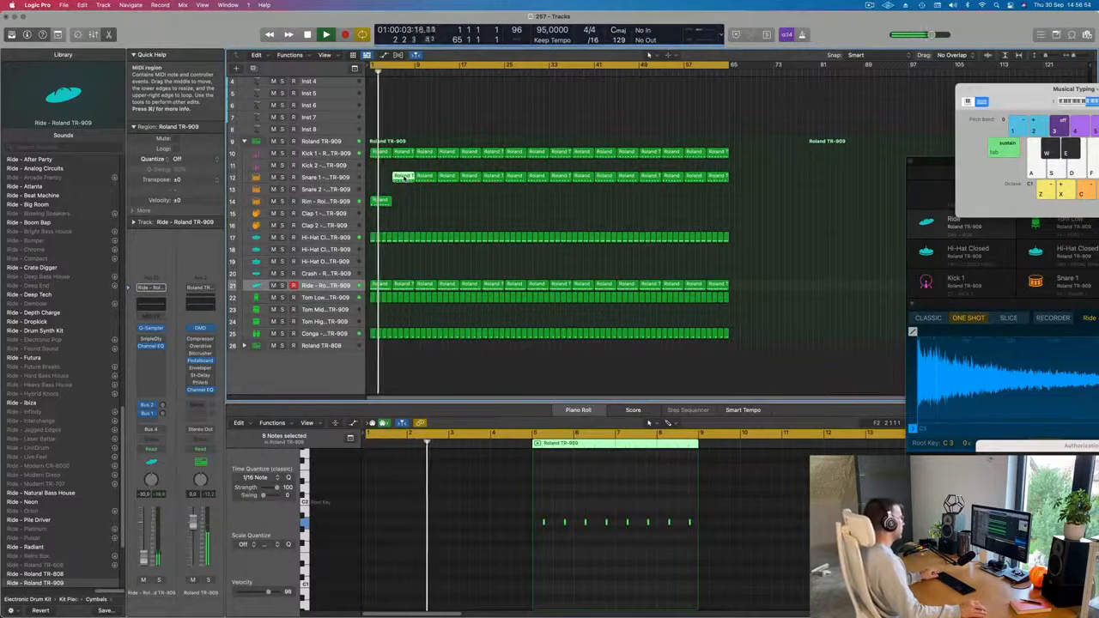
drag(403, 177, 362, 183)
key(Return)
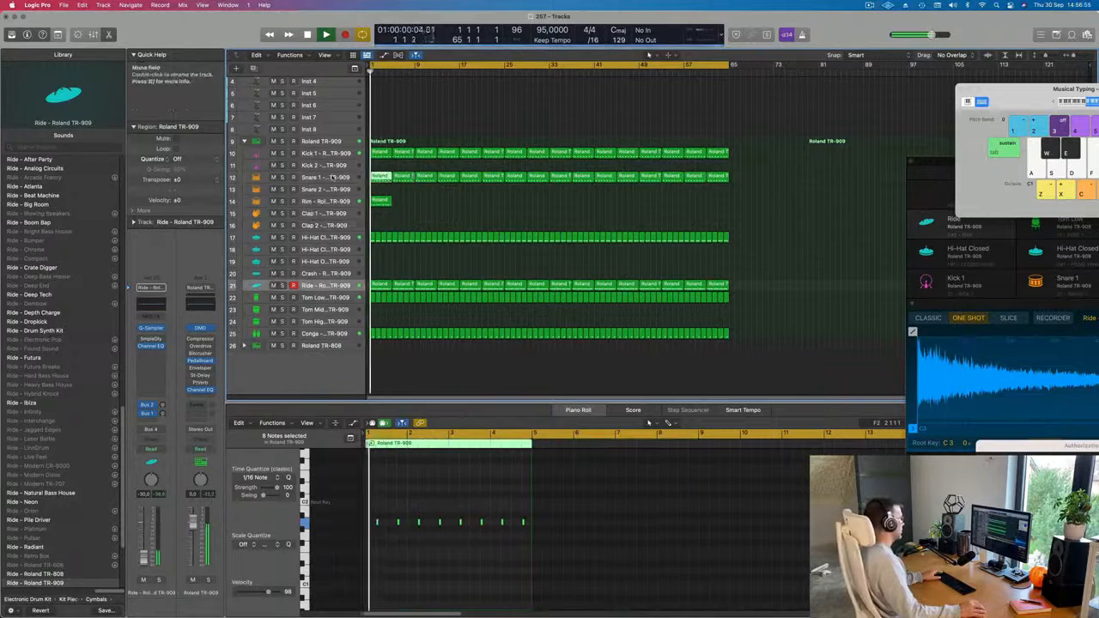
Lower the volume of the Snare 1 track slightly during playback from the beginning.
click(335, 178)
key(Return)
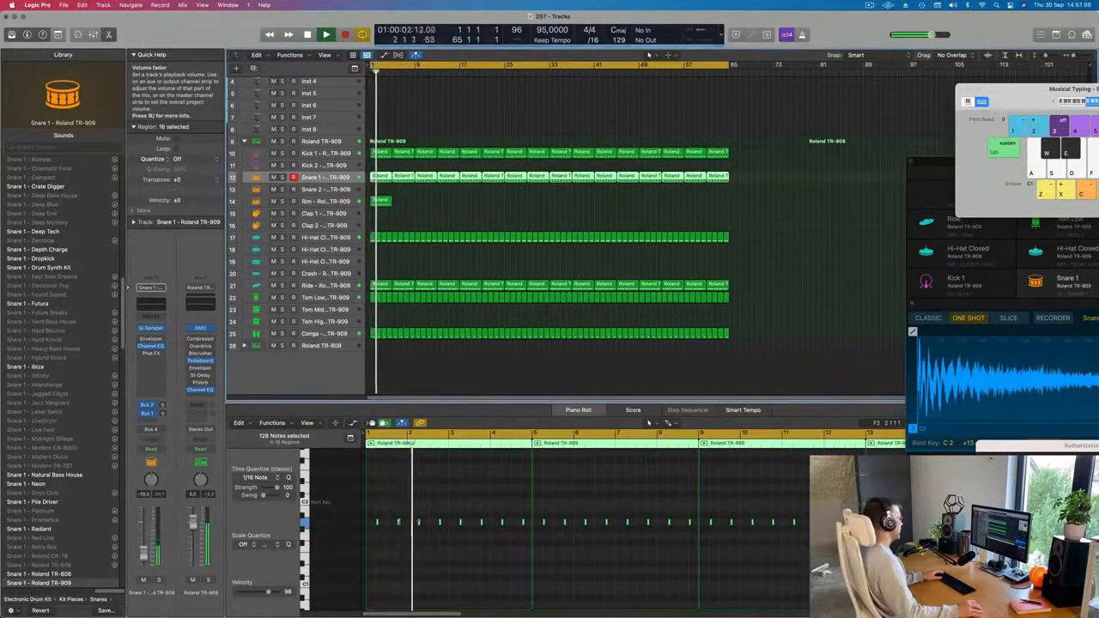
drag(144, 554, 144, 559)
scroll(508, 591, down, 2)
click(535, 572)
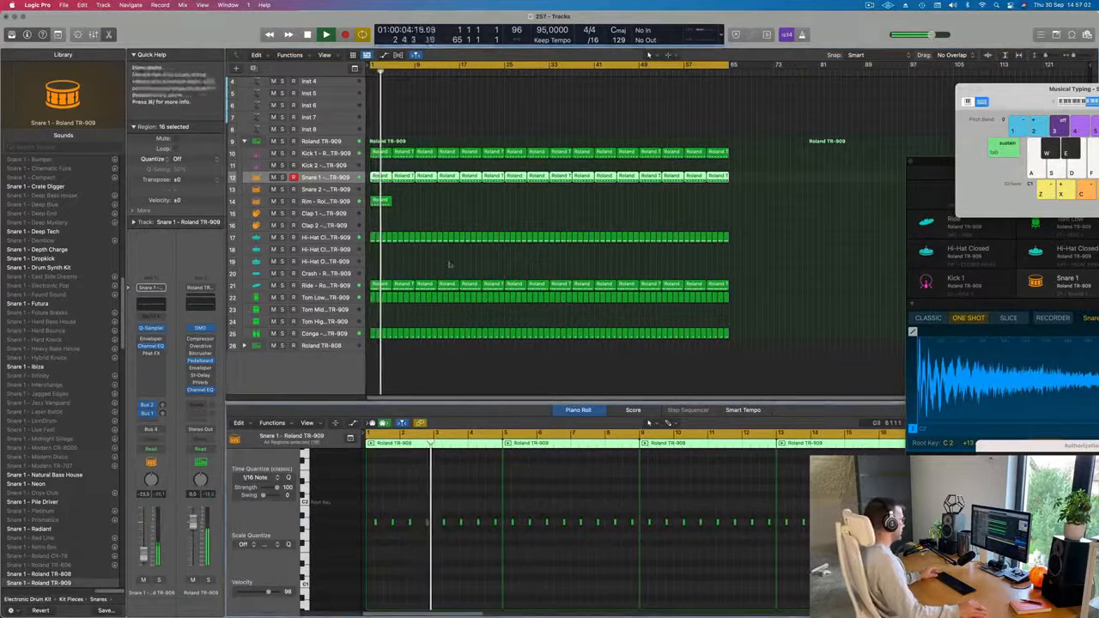
Delete the first two Snare 1 regions, clearing bars 1 to 9.
click(380, 200)
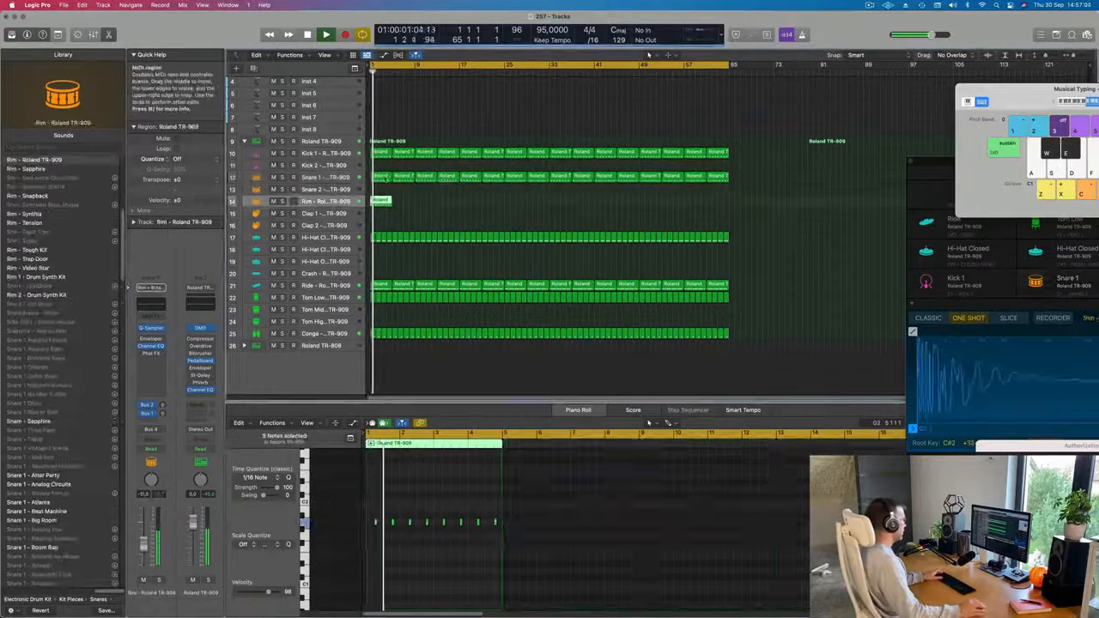
click(400, 177)
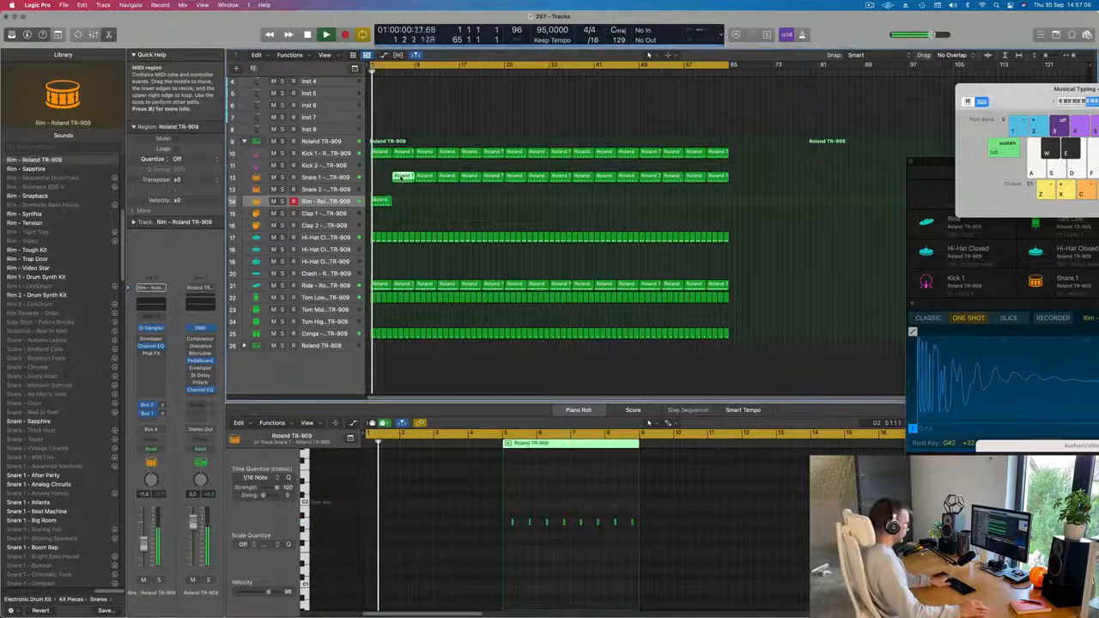
key(Delete)
Transpose the notes of the Rim region and repeat the region once at bar 5.
click(383, 203)
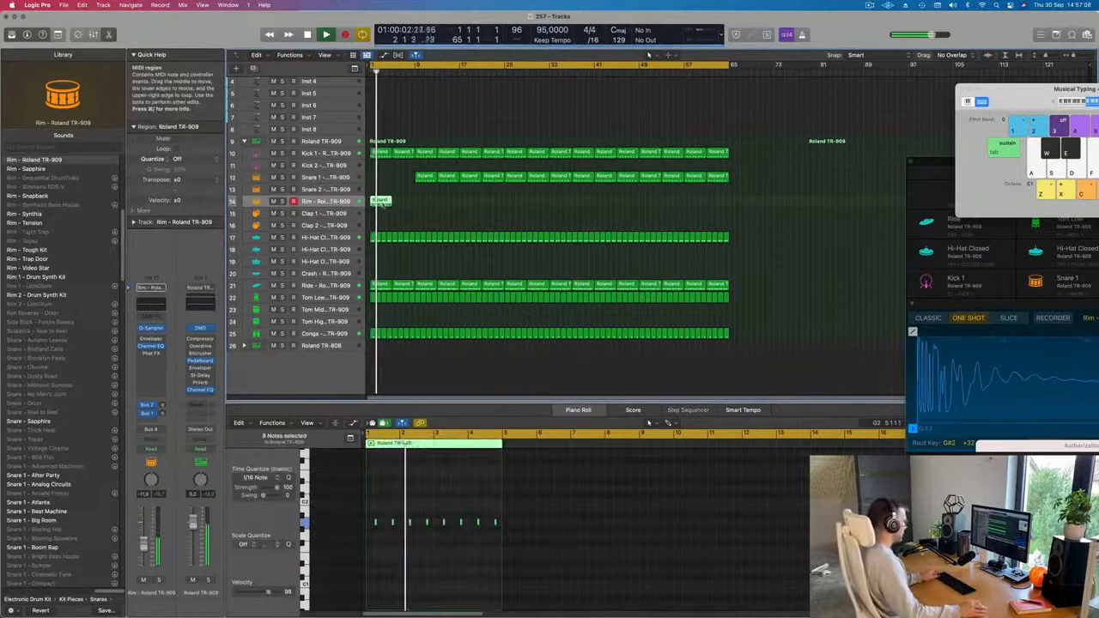
click(434, 547)
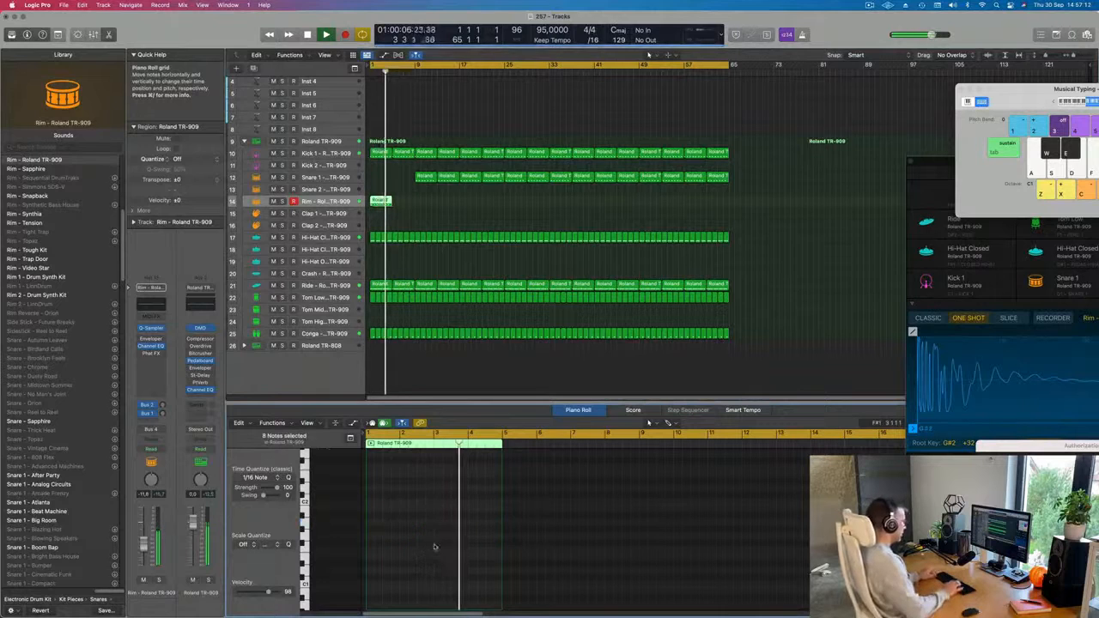
drag(418, 203, 373, 204)
key(Return)
key(super+r)
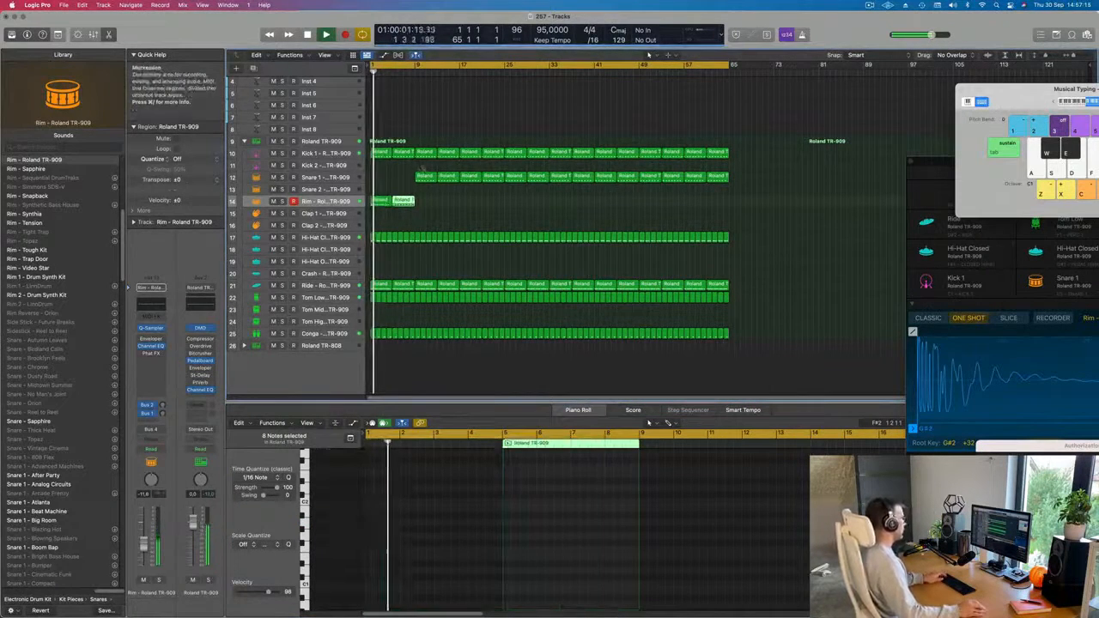
Delete the Snare 1 regions between bars 9 and 17 and select both Rim regions.
drag(425, 180, 357, 205)
key(super+r)
click(447, 178)
key(BackSpace)
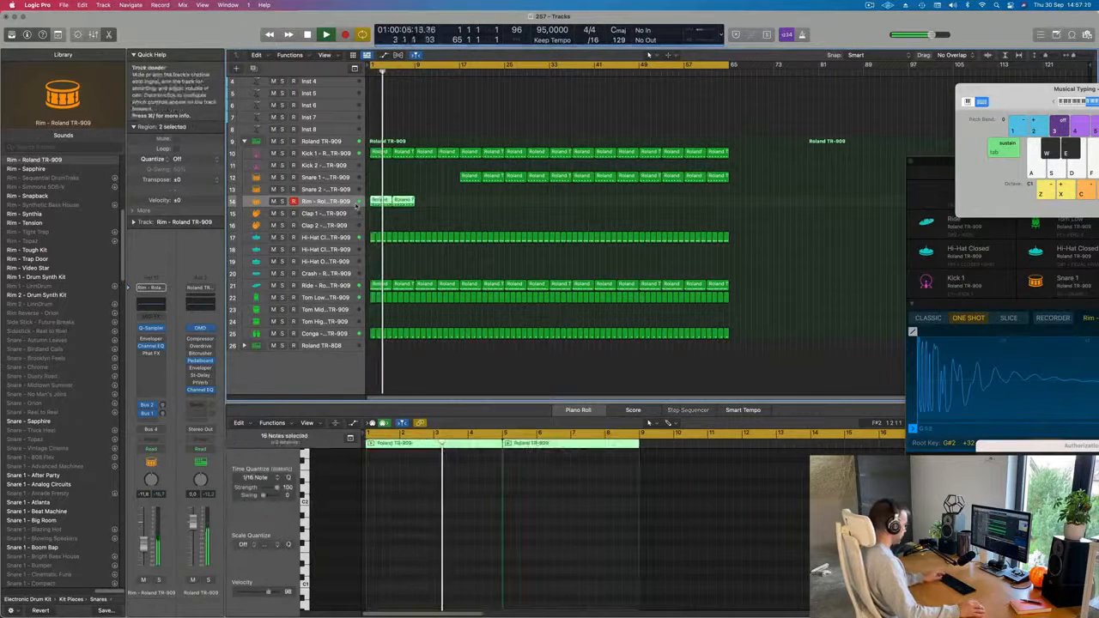
Repeat both Rim regions once so the rim part fills bars 1 to 17, and play from the beginning.
key(super+r)
key(Return)
click(419, 216)
click(322, 203)
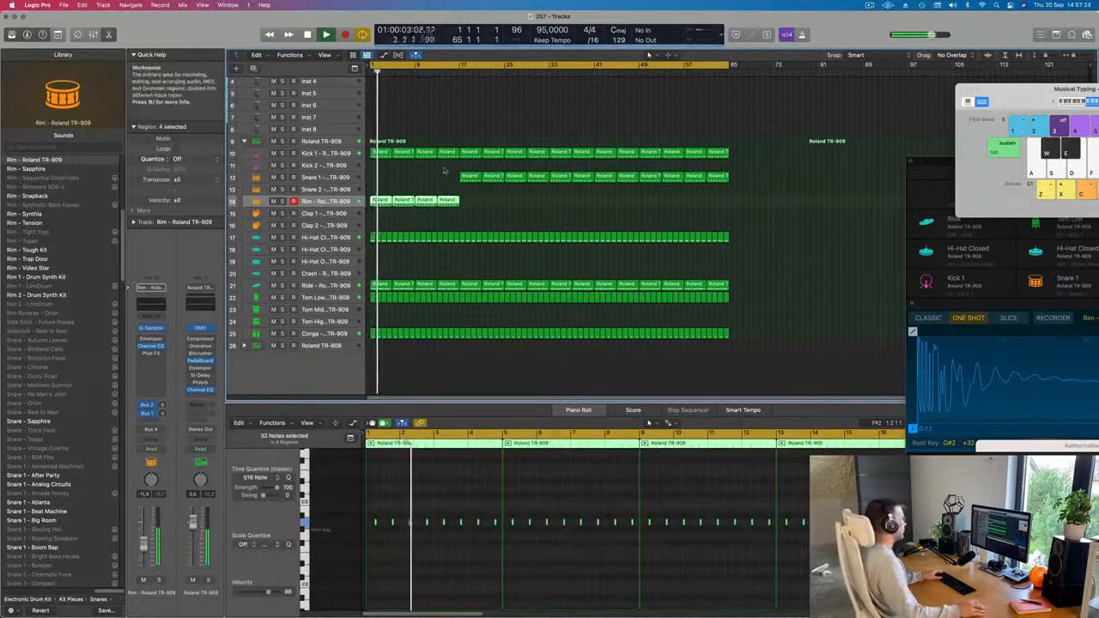
Enlarge the Inst 4 track and load the stereo Vintage Electric Piano as its instrument.
scroll(405, 215, up, 3)
scroll(369, 225, up, 3)
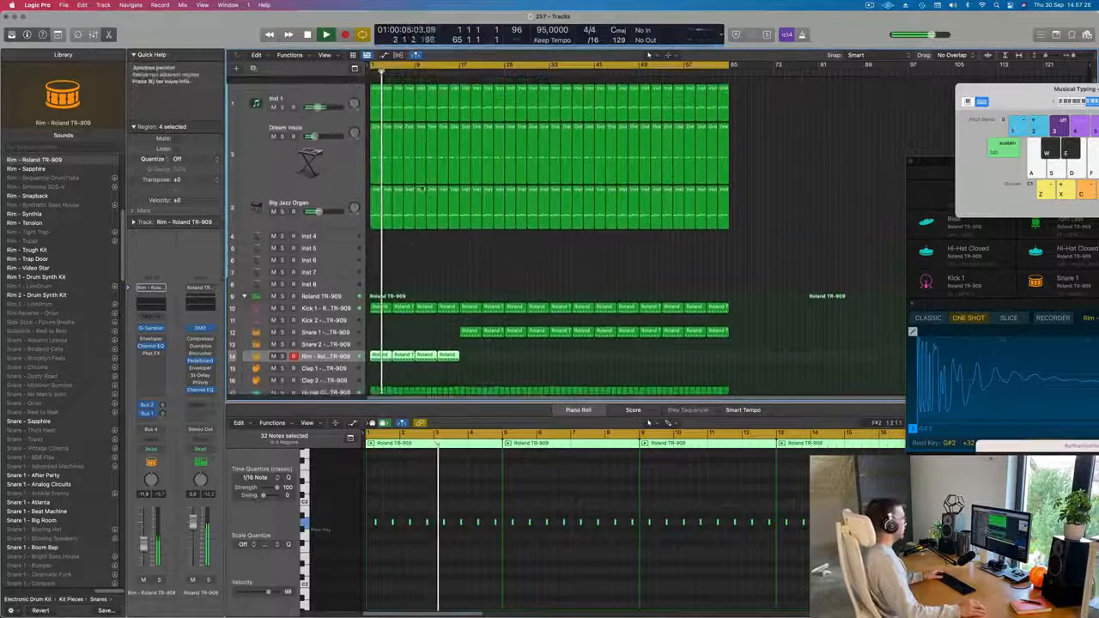
click(323, 230)
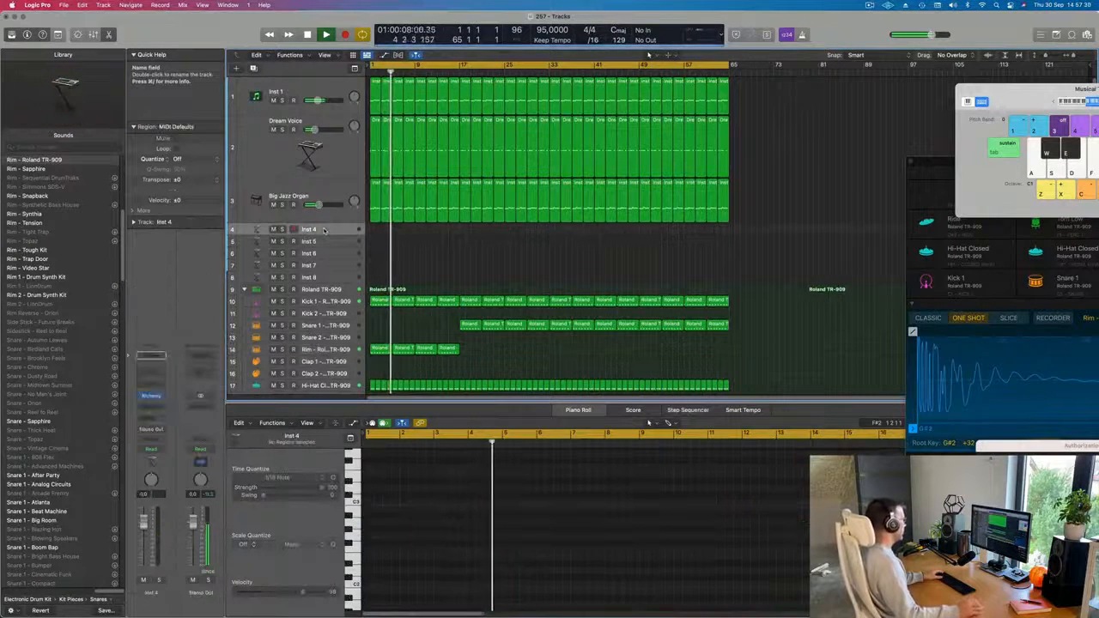
drag(328, 236, 328, 265)
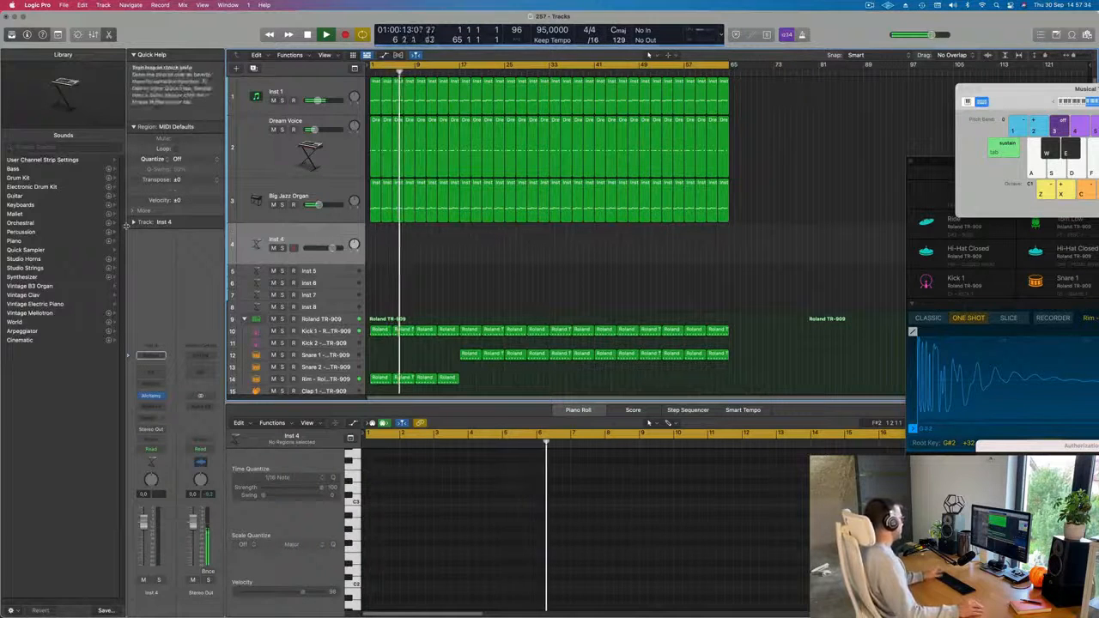
click(160, 397)
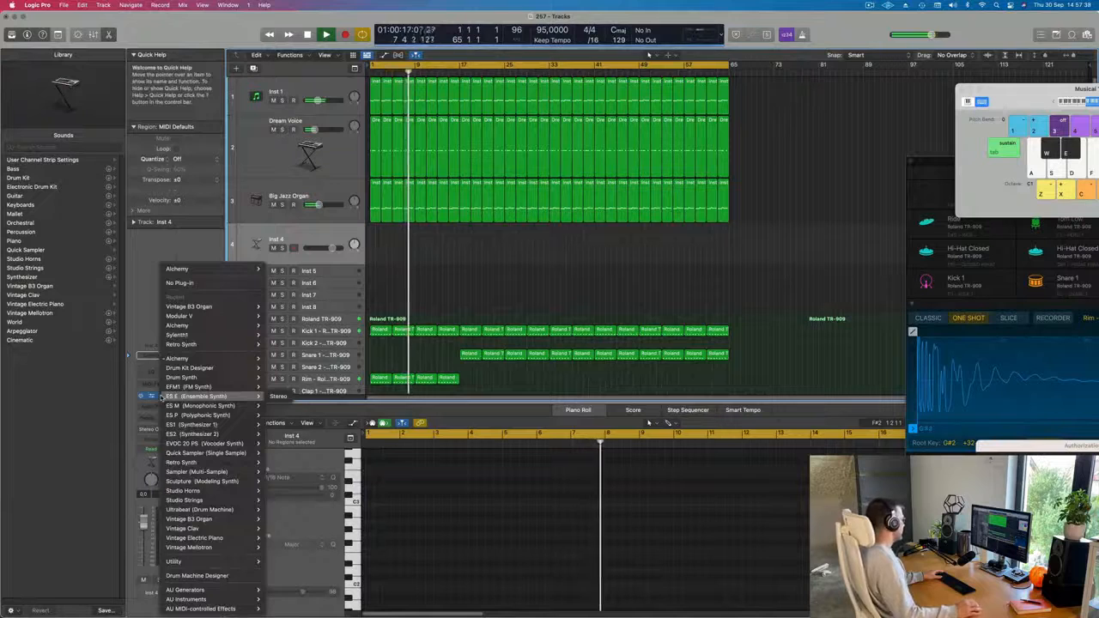
mouse_move(182, 529)
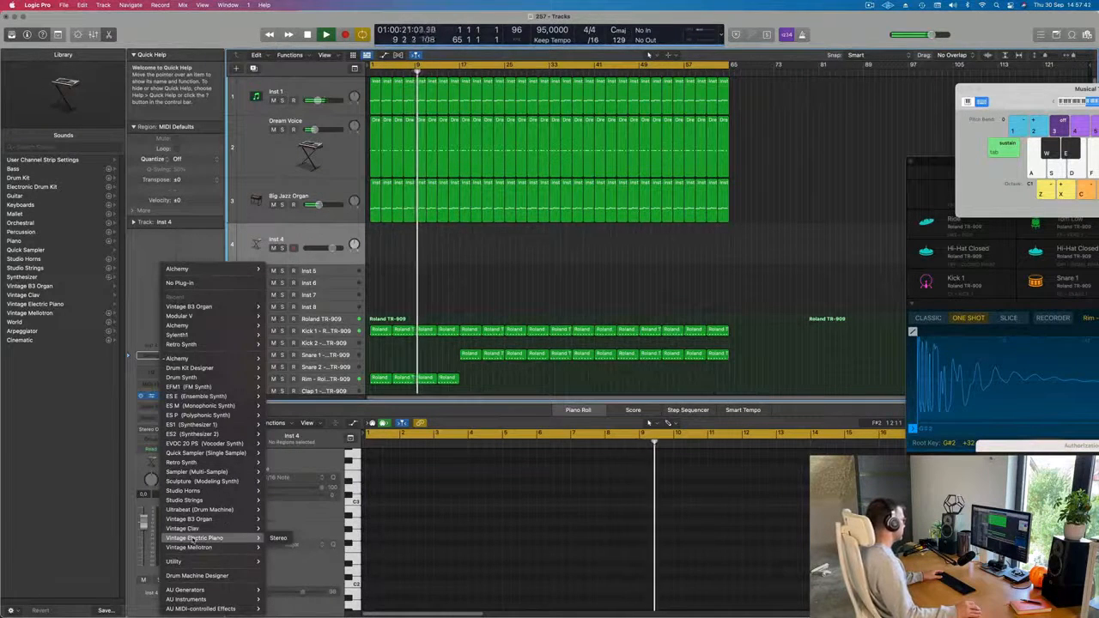
click(280, 538)
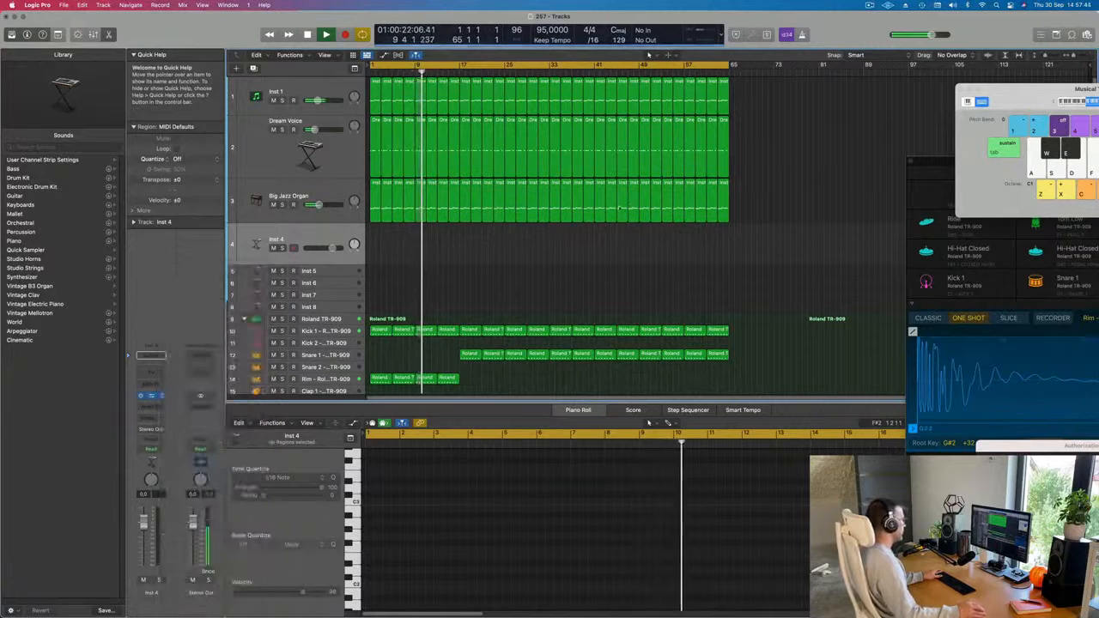
Change the Vintage Electric Piano preset on track 4 to Bright Mk II.
drag(532, 132, 678, 101)
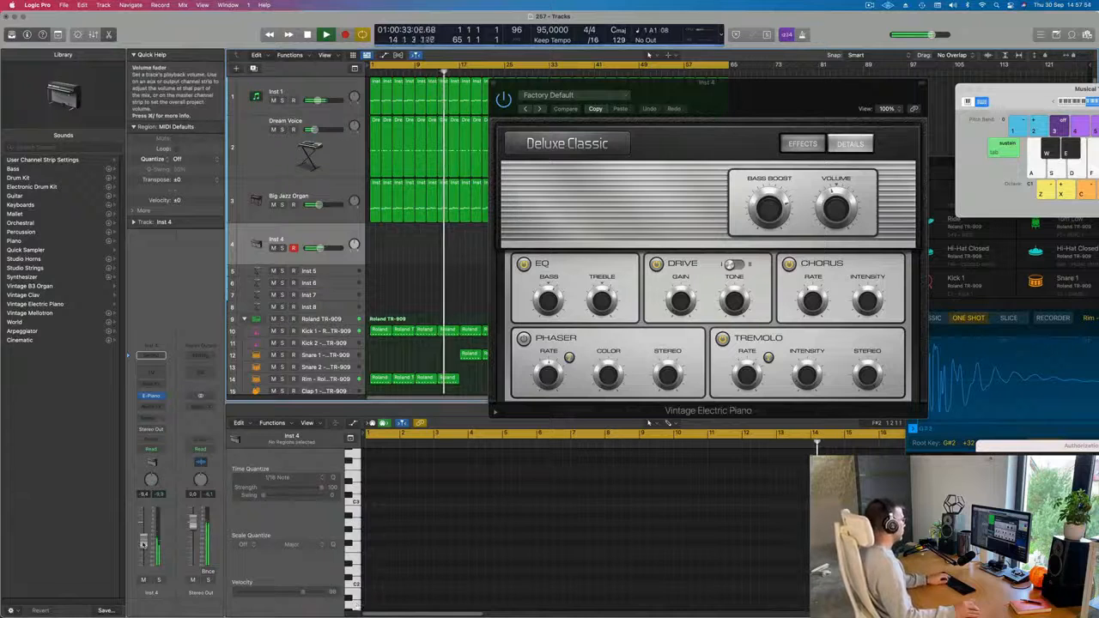
drag(562, 83, 534, 82)
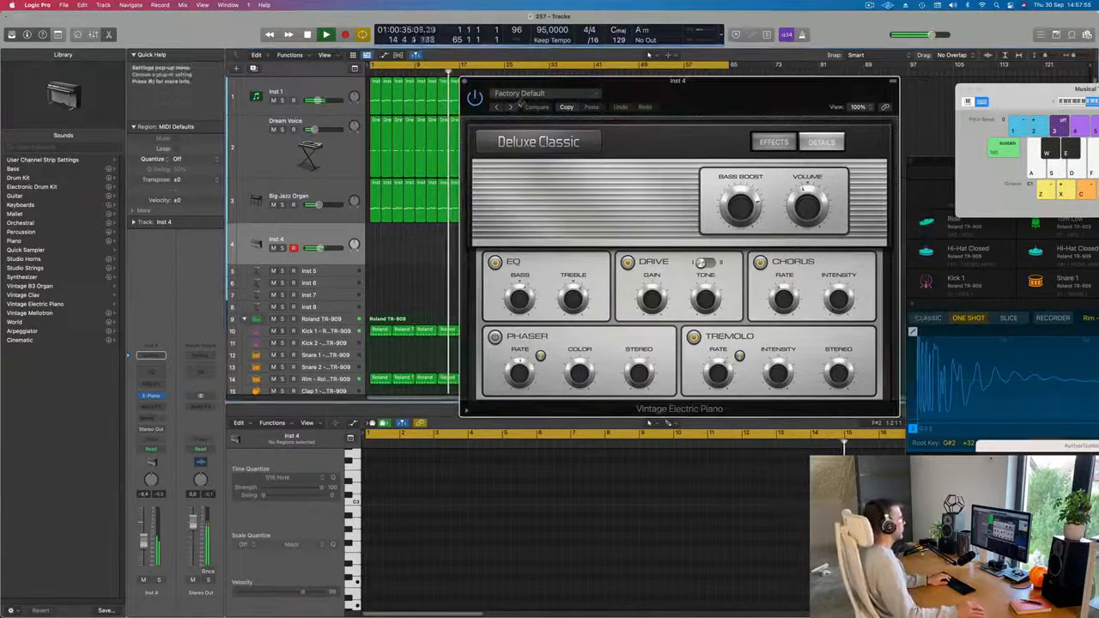
click(512, 106)
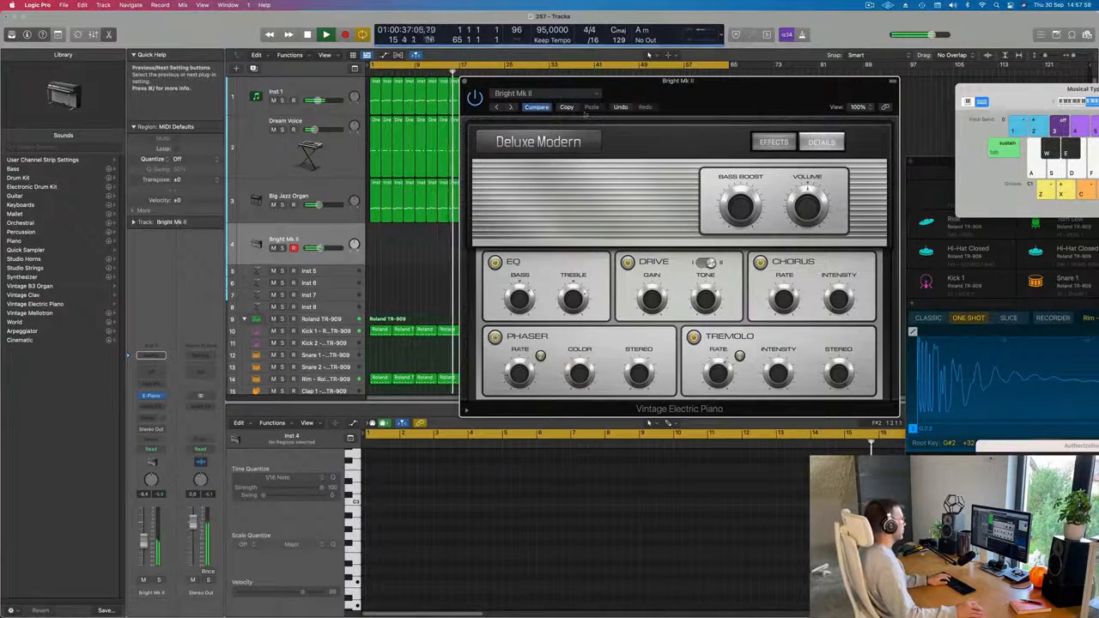
drag(721, 92, 742, 99)
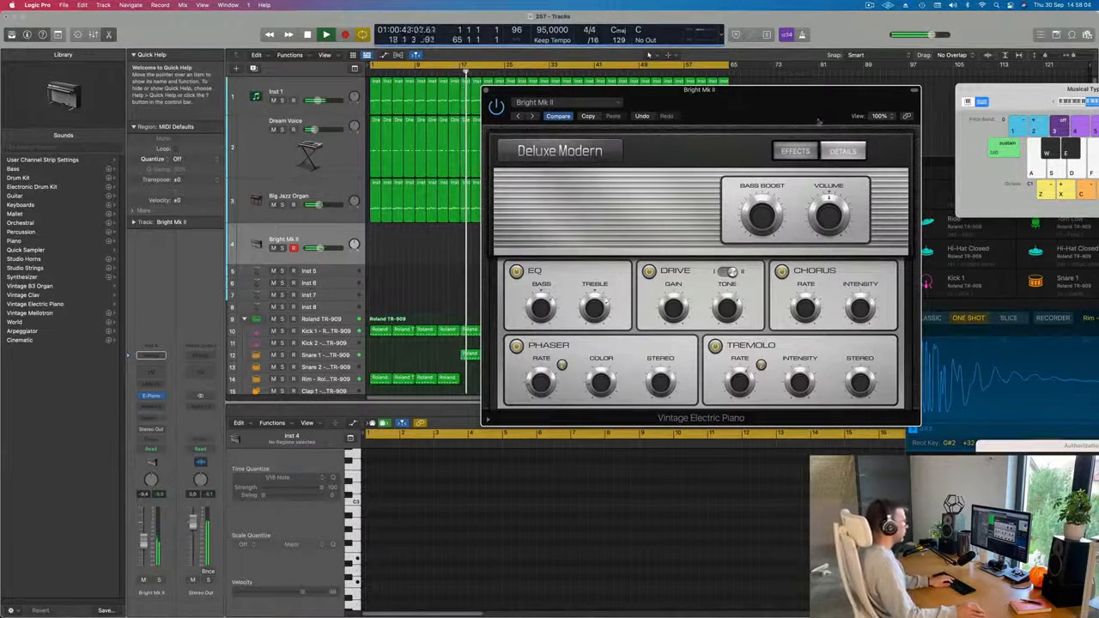
Rearrange the Vintage Electric Piano and Musical Typing windows while the song plays.
drag(819, 122, 640, 124)
drag(1022, 90, 762, 79)
drag(861, 94, 916, 89)
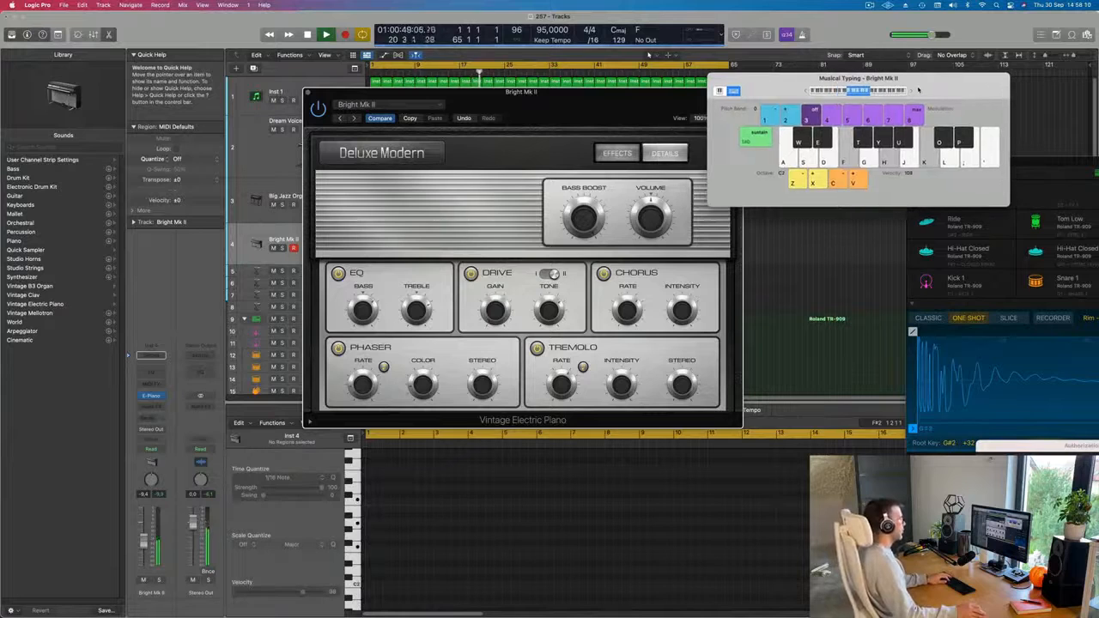
drag(563, 101, 815, 75)
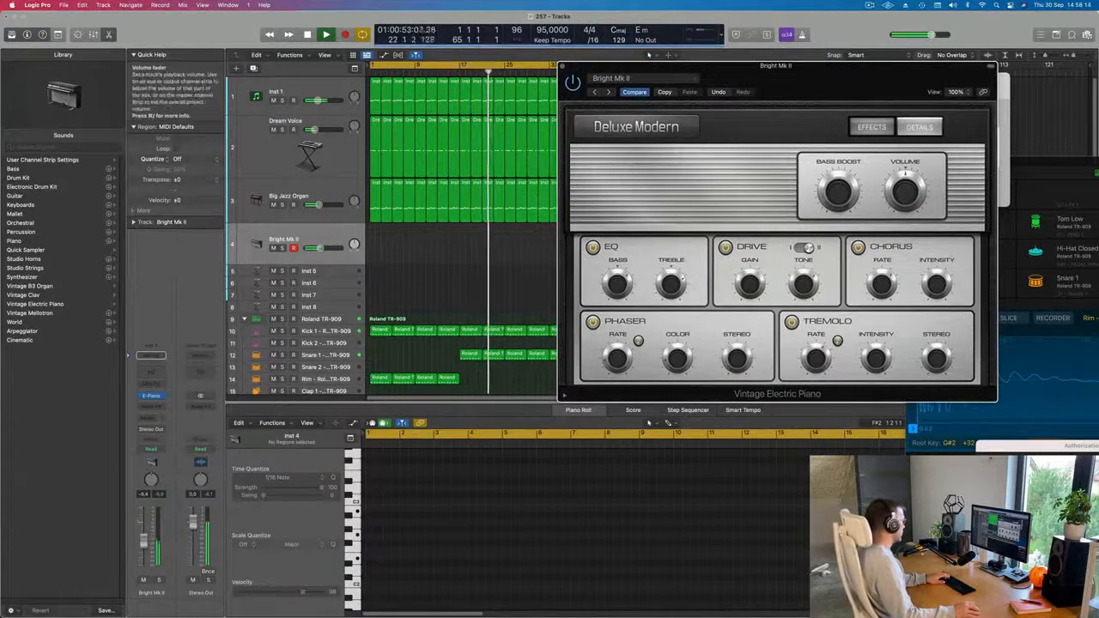
drag(815, 75, 702, 108)
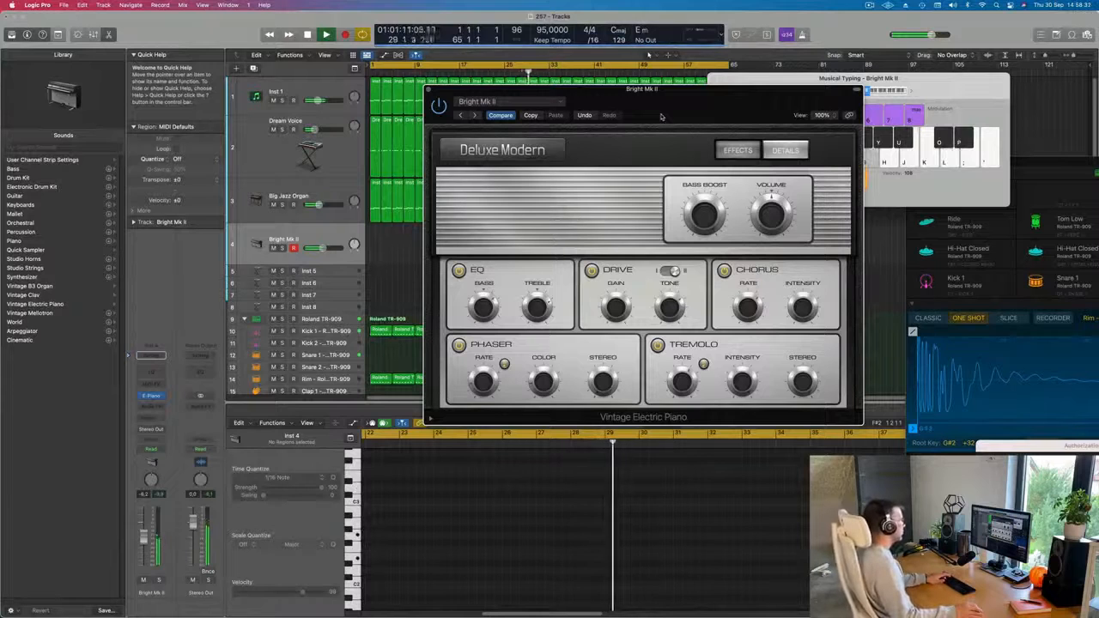
drag(661, 116, 824, 140)
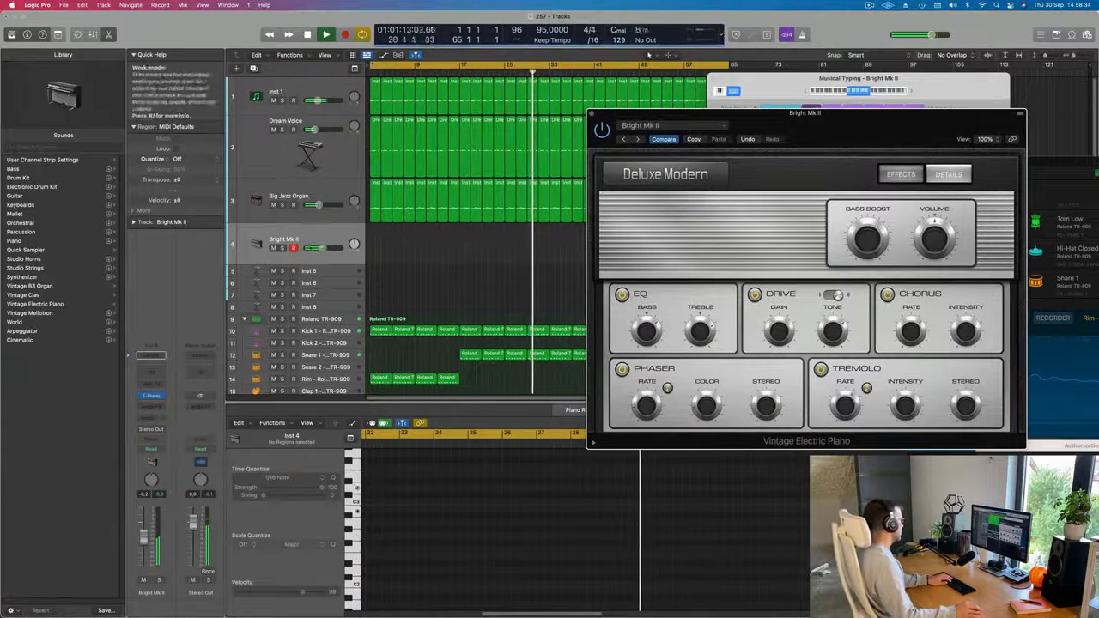
Record a four-bar electric piano chord part on the Bright Mk II track from bar 33, then stop.
key(r)
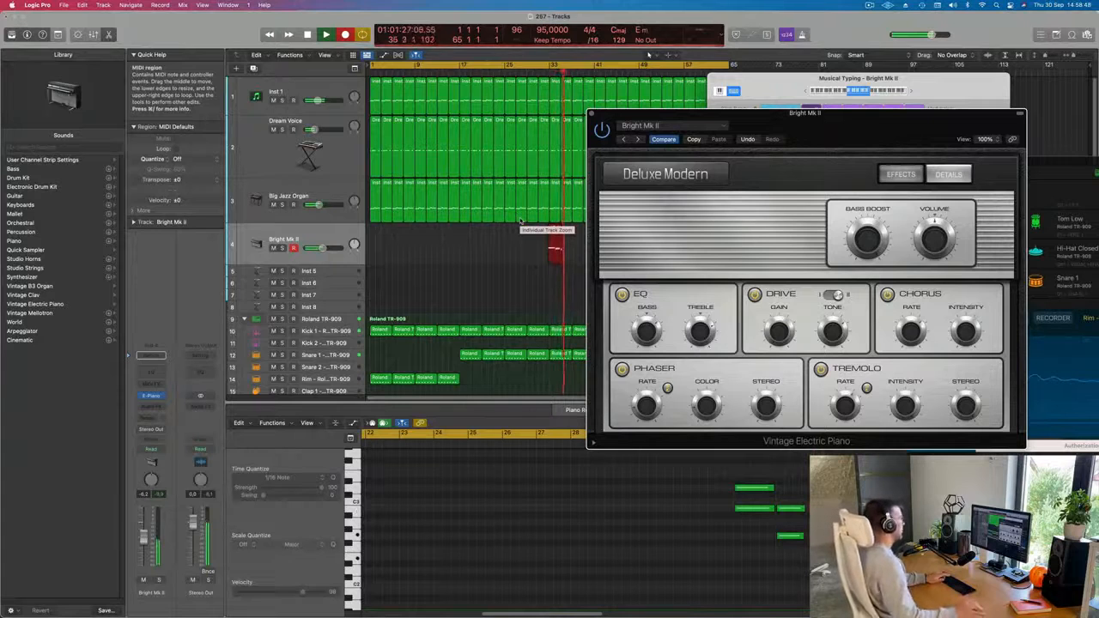
drag(809, 118, 983, 87)
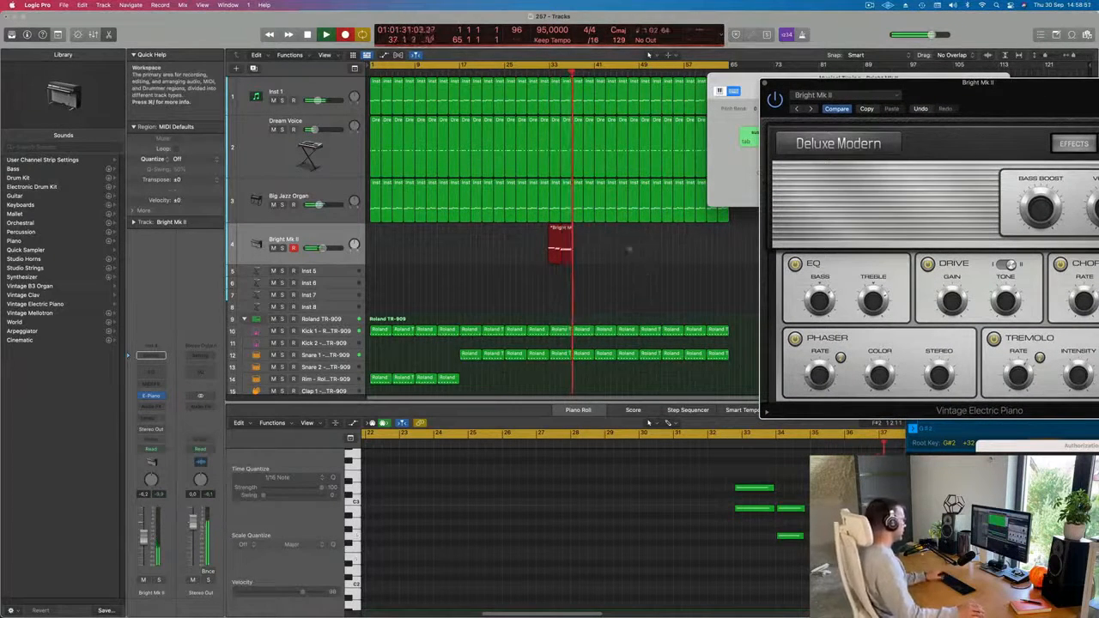
key(space)
key(b)
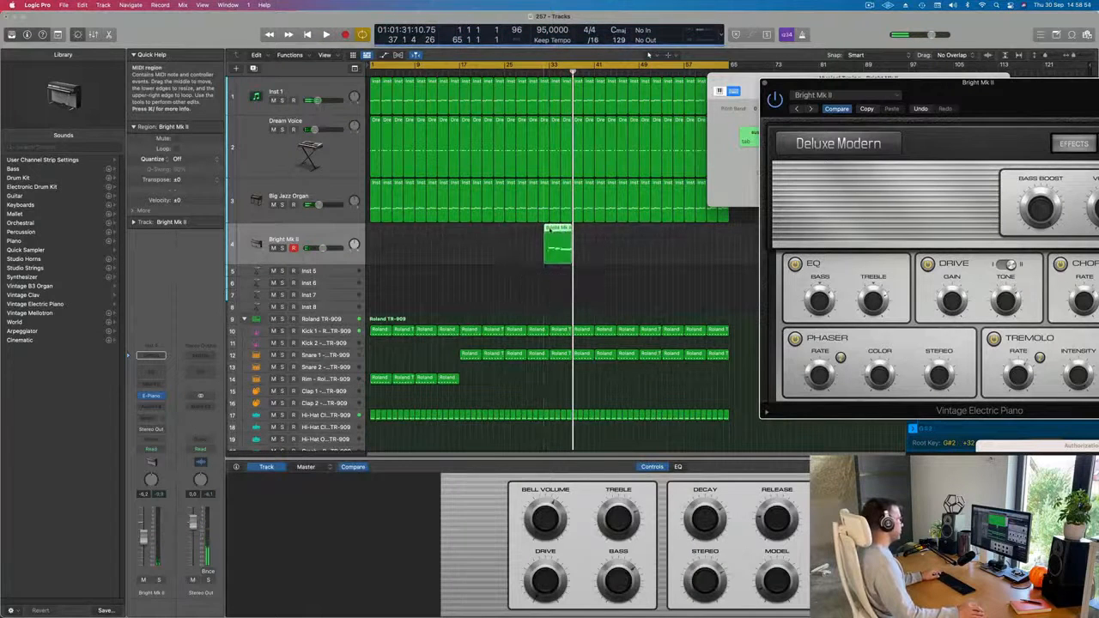
Cut off and delete the recording's lead-in before bar 33, and move the remaining region to bar 1.
super+double_click(548, 234)
click(617, 213)
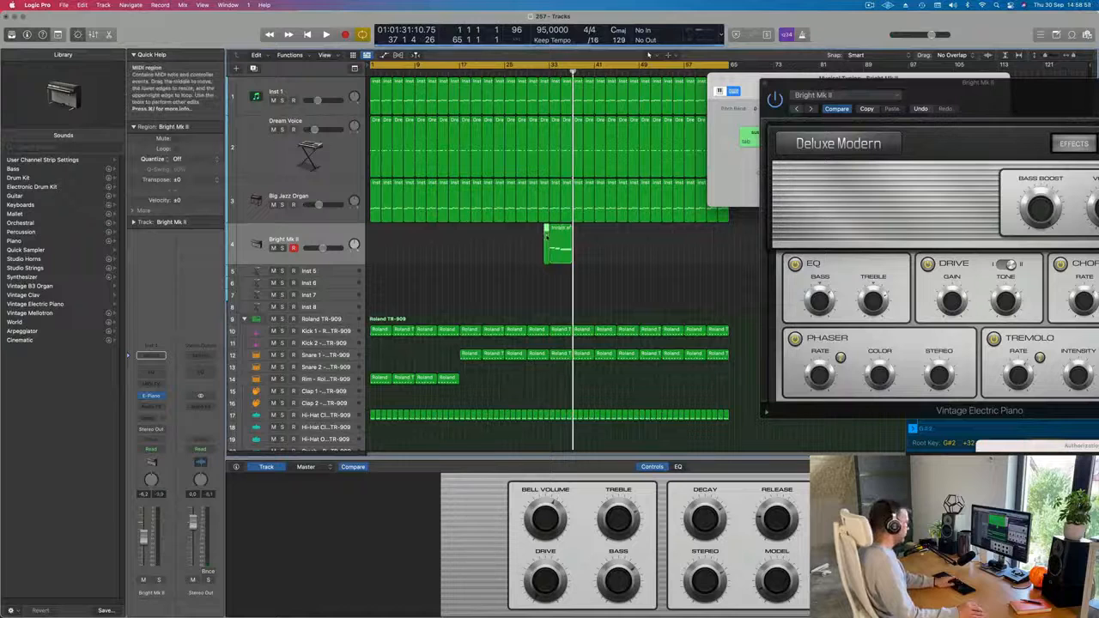
key(Delete)
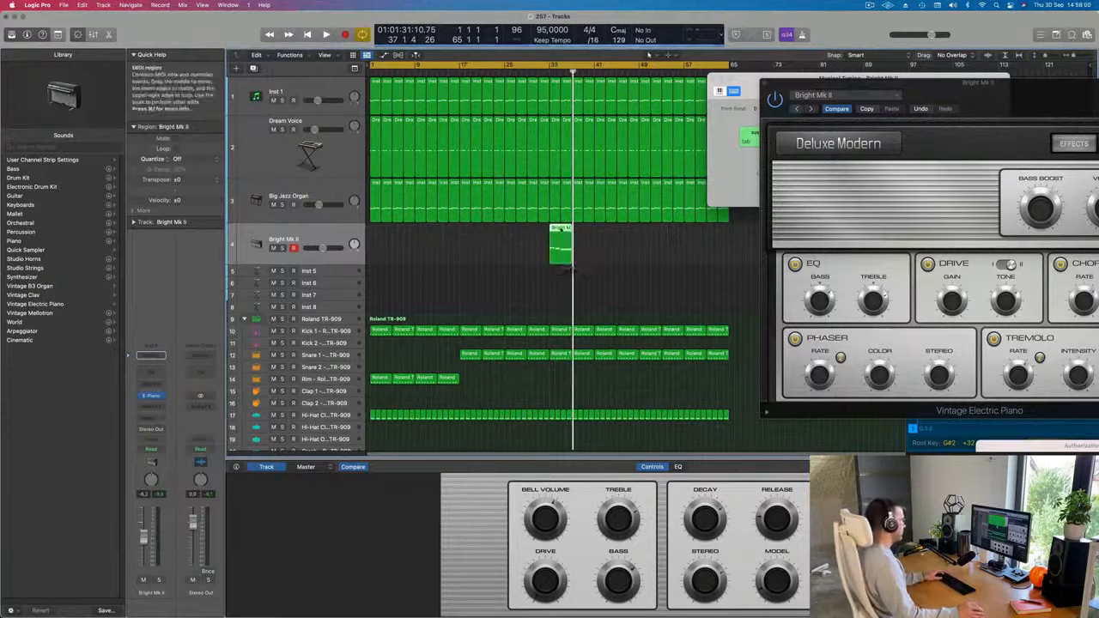
drag(482, 237, 379, 237)
key(space)
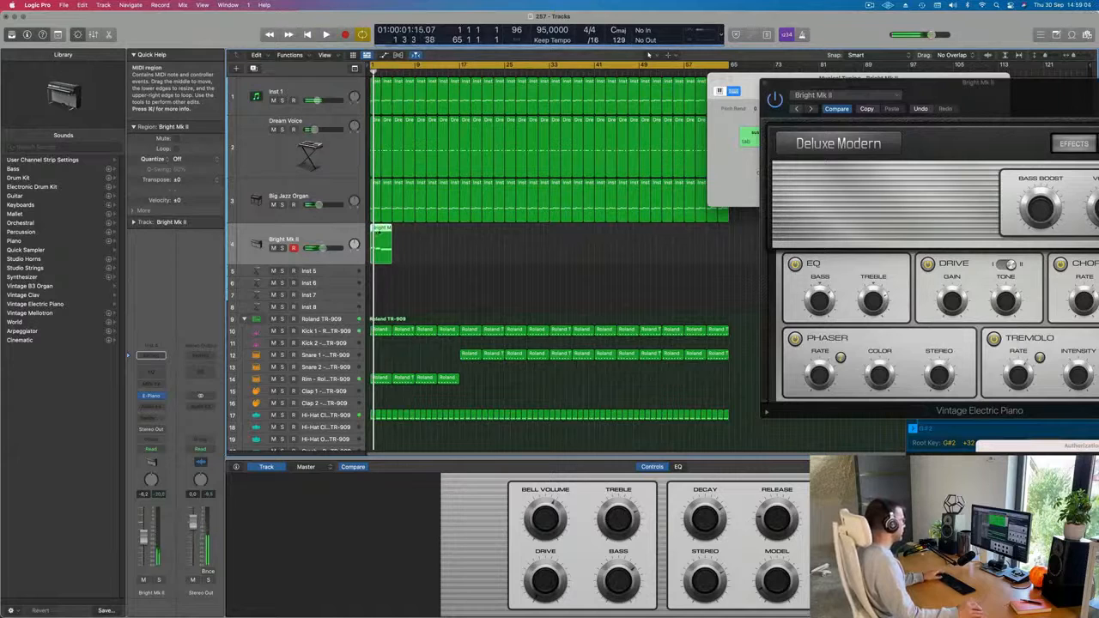
Open the Bright Mk II region's notes during playback and extend the two notes starting at bar 2 to one full bar.
double_click(379, 230)
key(space)
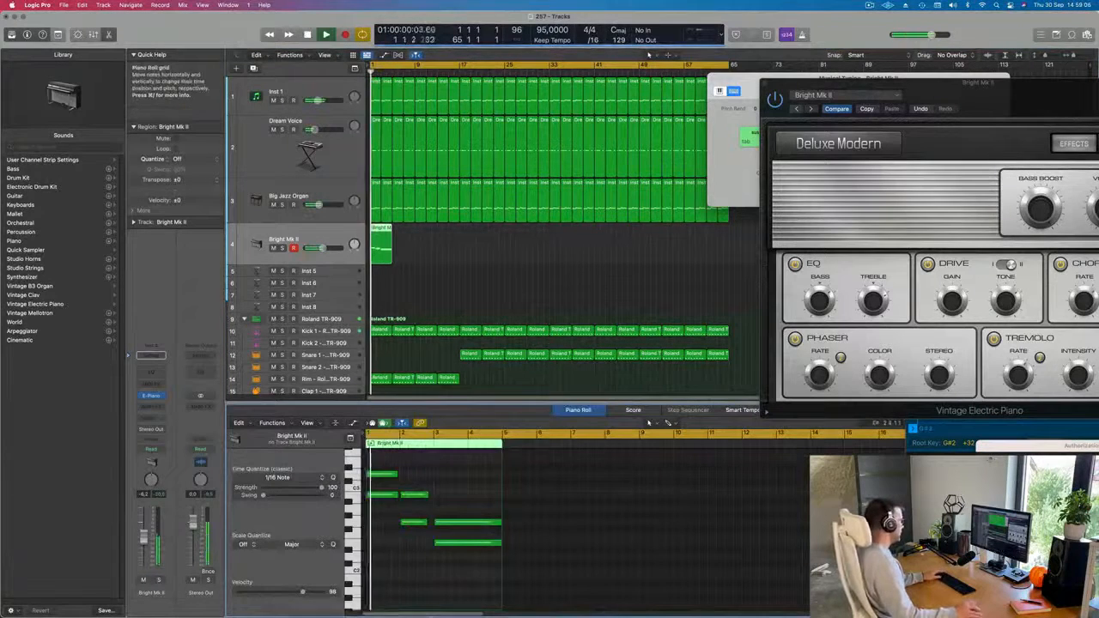
key(super+a)
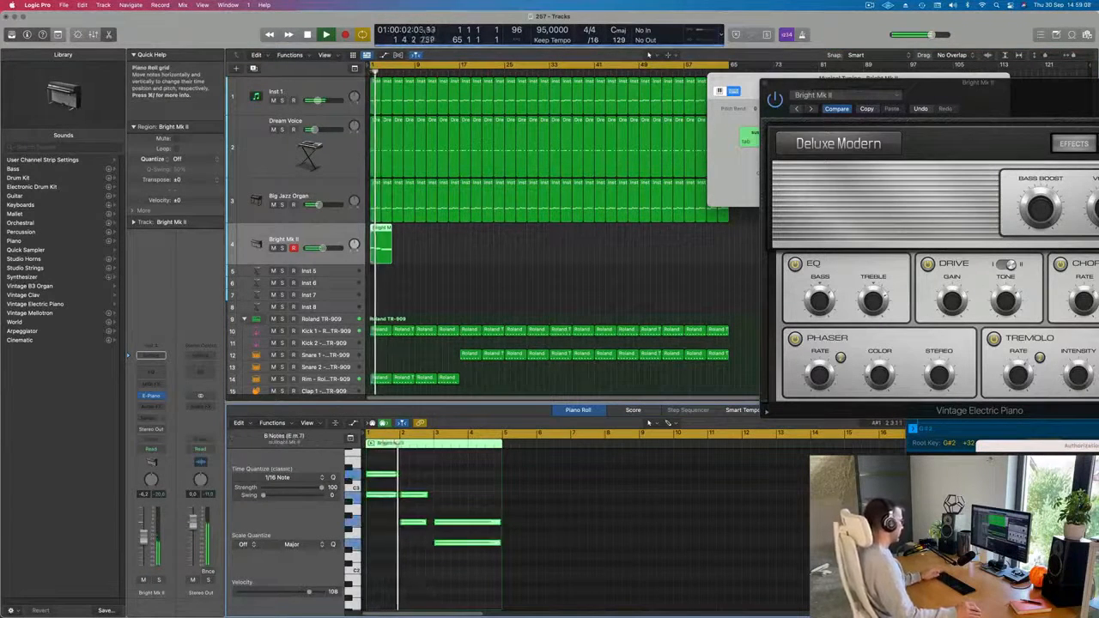
scroll(428, 586, up, 5)
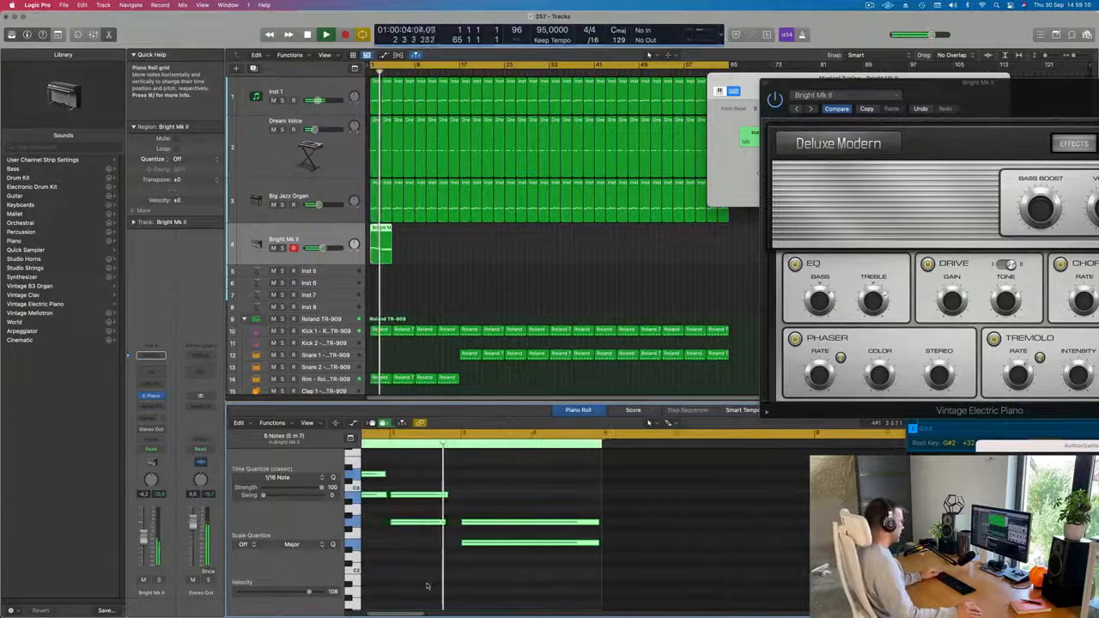
scroll(427, 586, down, 2)
click(483, 494)
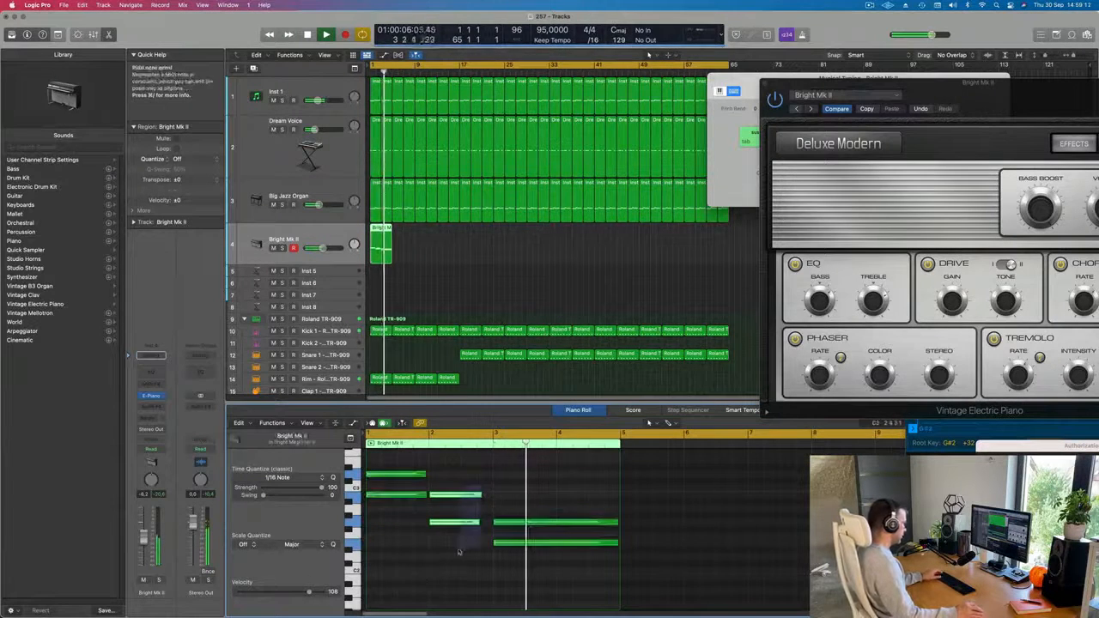
drag(483, 495, 490, 496)
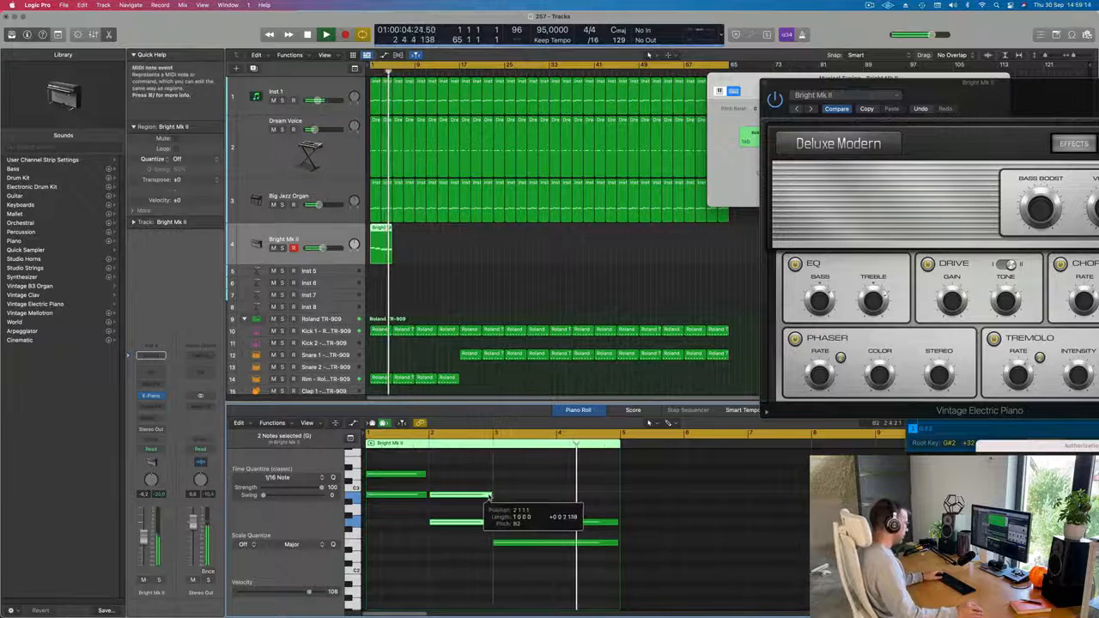
Repeat the Bright Mk II region until the electric piano part fills the arrangement to bar 65.
drag(456, 255, 366, 246)
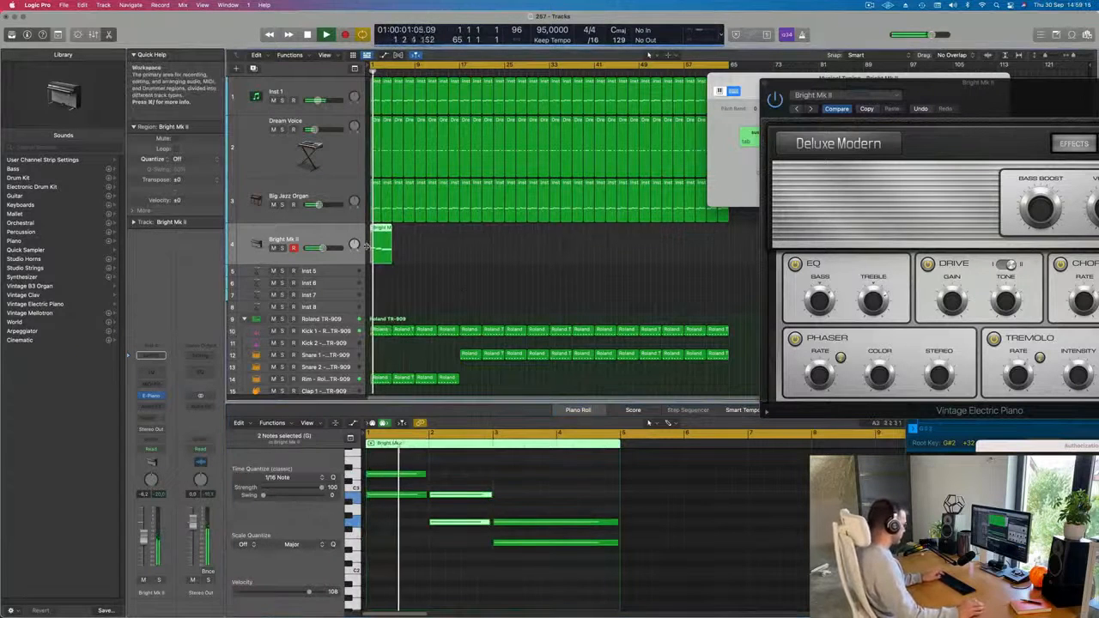
key(super+r)
key(super+r)
key(super+r)
key(super+r)
key(super+r)
key(super+r)
key(super+r)
key(super+r)
key(super+r)
key(super+r)
key(super+r)
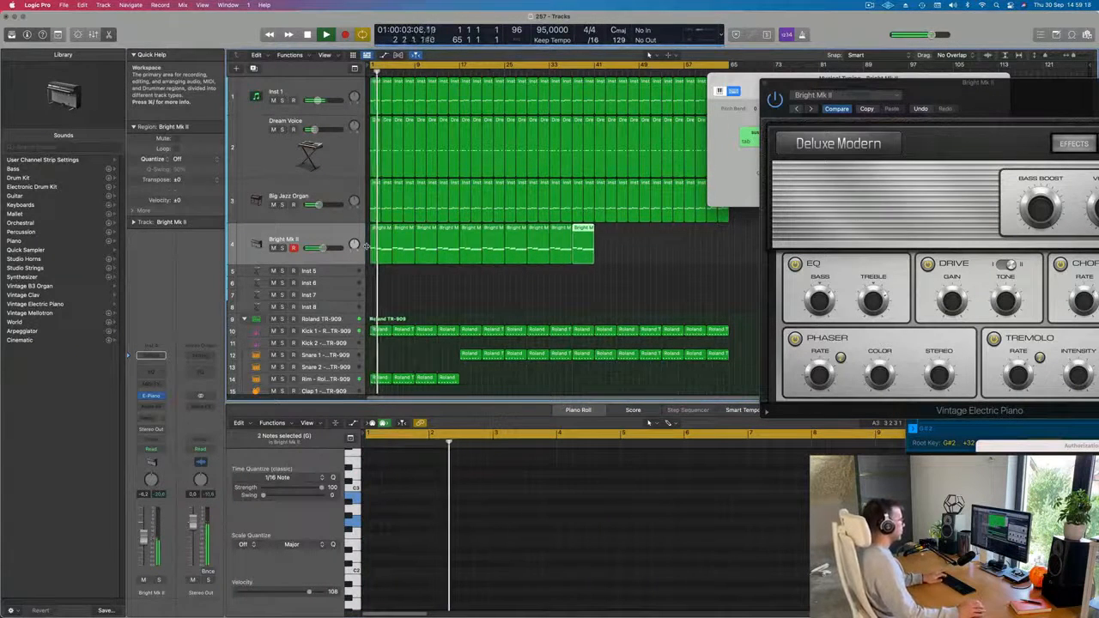
key(super+r)
key(super+r)
key(super+r)
key(super+r)
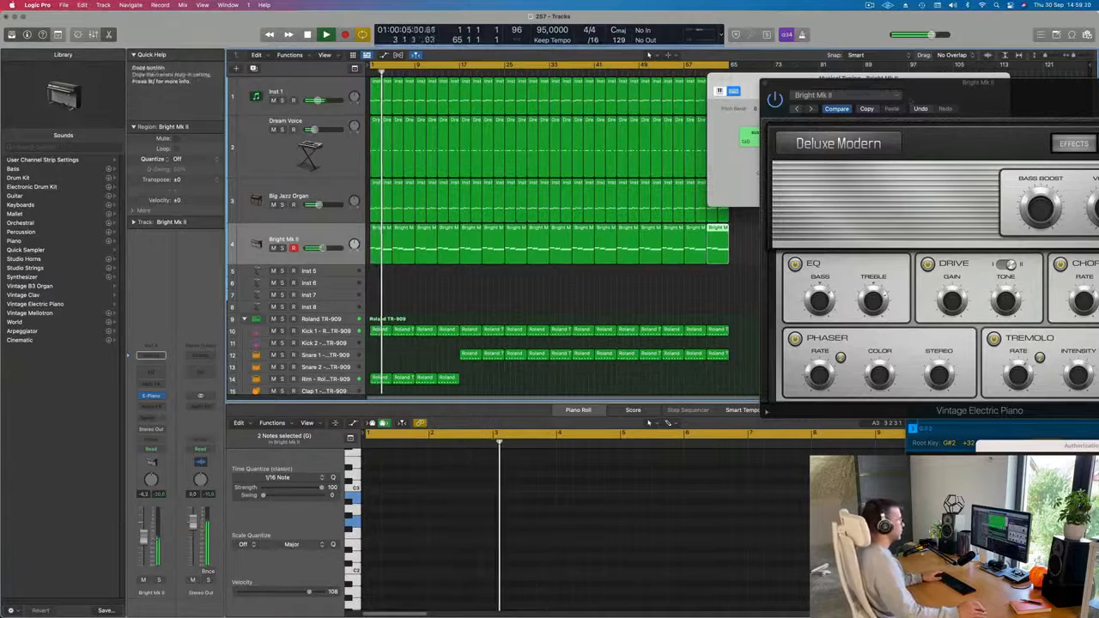
Try the Bright Suitcase preset and settle on Classic Electric Piano for the Vintage Electric Piano.
drag(859, 83, 534, 147)
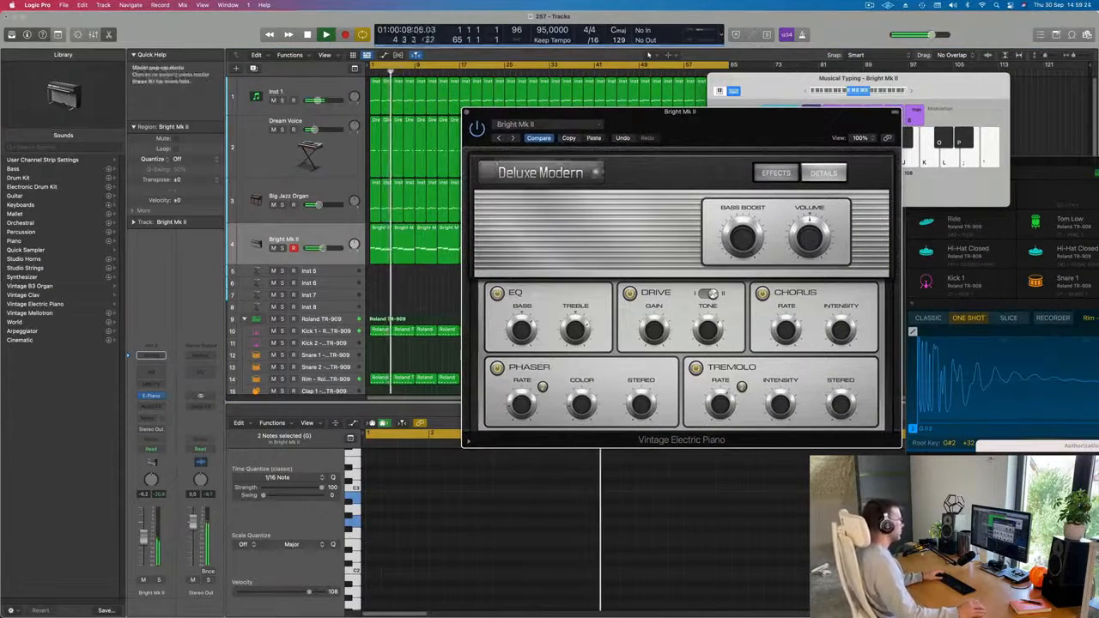
click(512, 138)
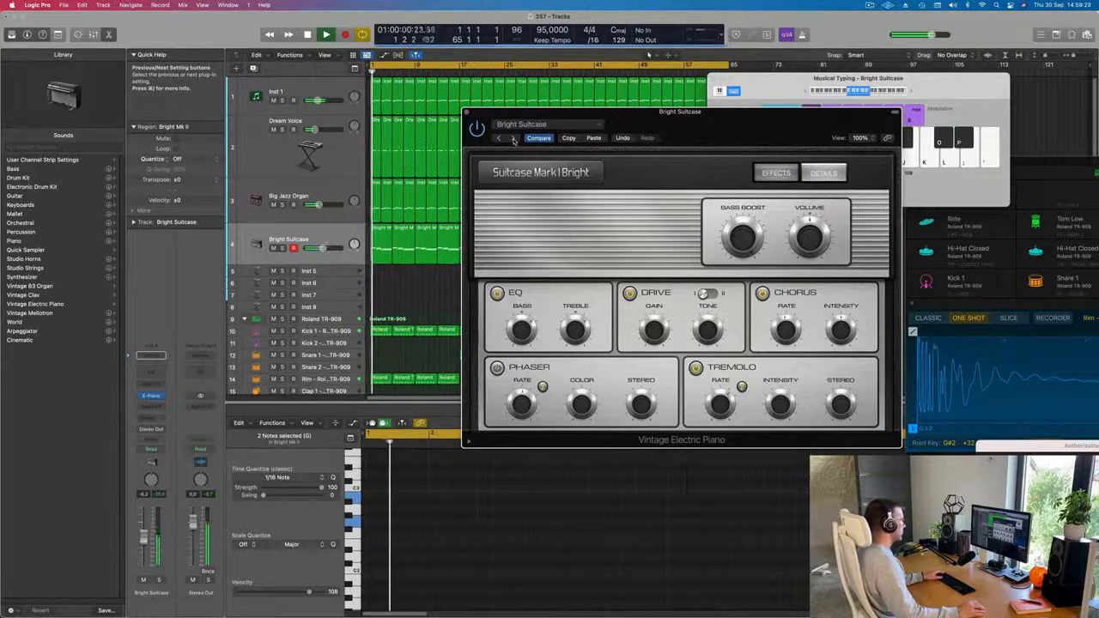
click(512, 138)
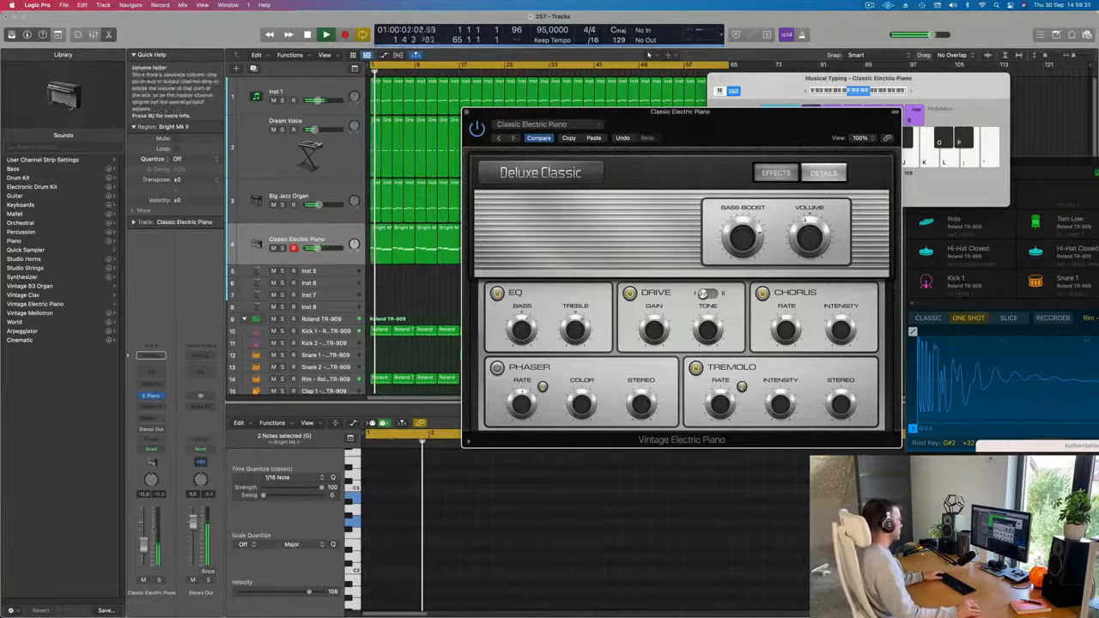
Add a send from the Classic Electric Piano track to the unused Bus 7.
click(151, 355)
mouse_move(156, 436)
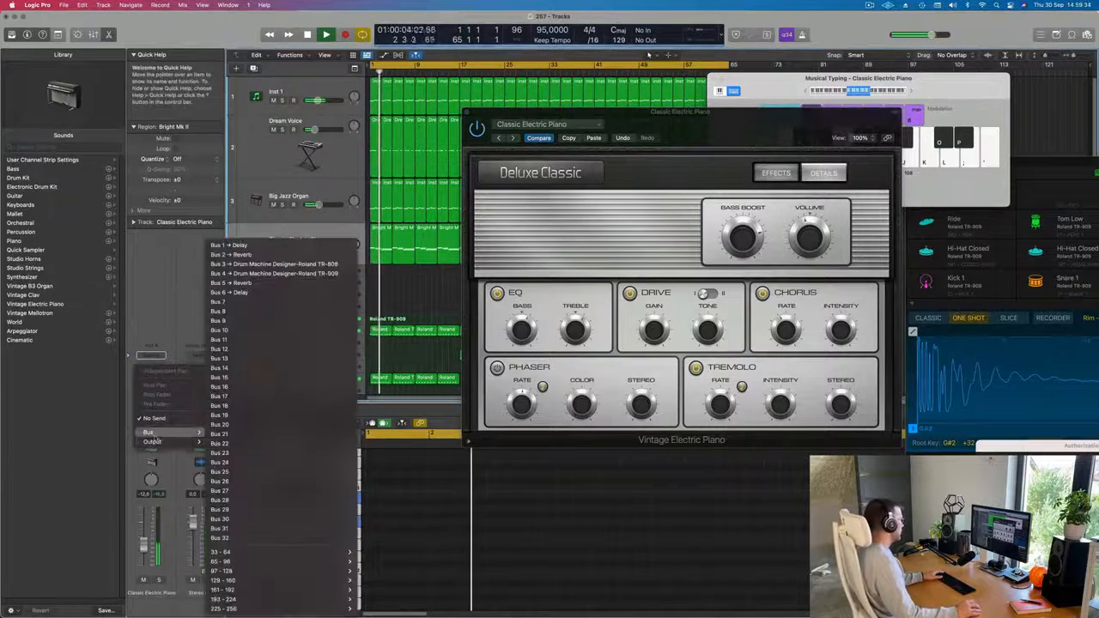
click(255, 302)
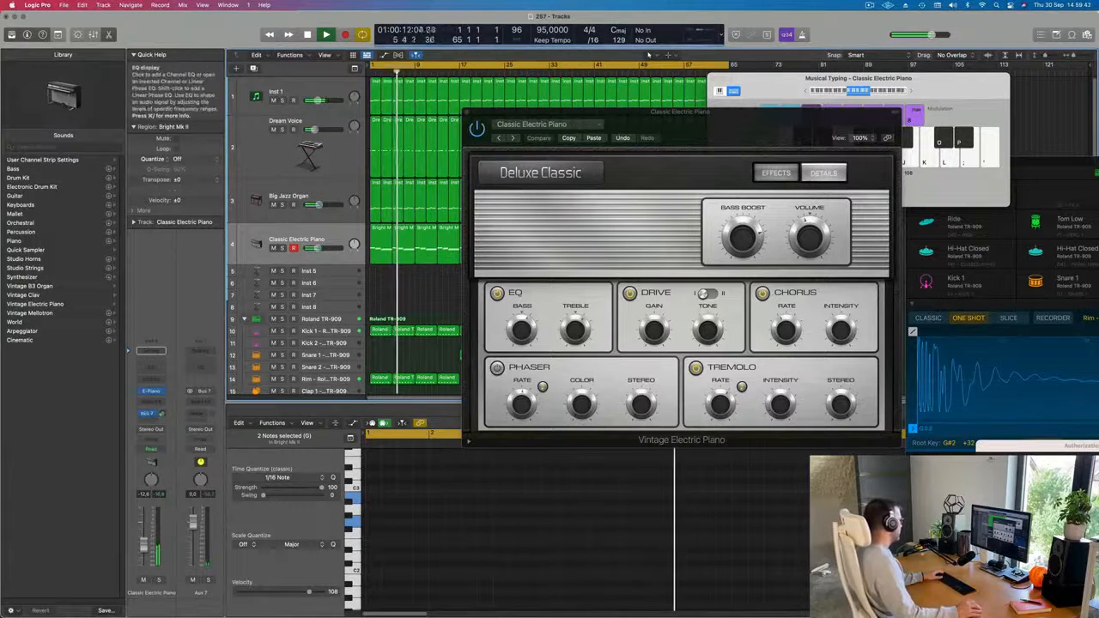
Insert a stereo SilverVerb on the Bus 7 aux channel and load its grandiose preset.
click(200, 378)
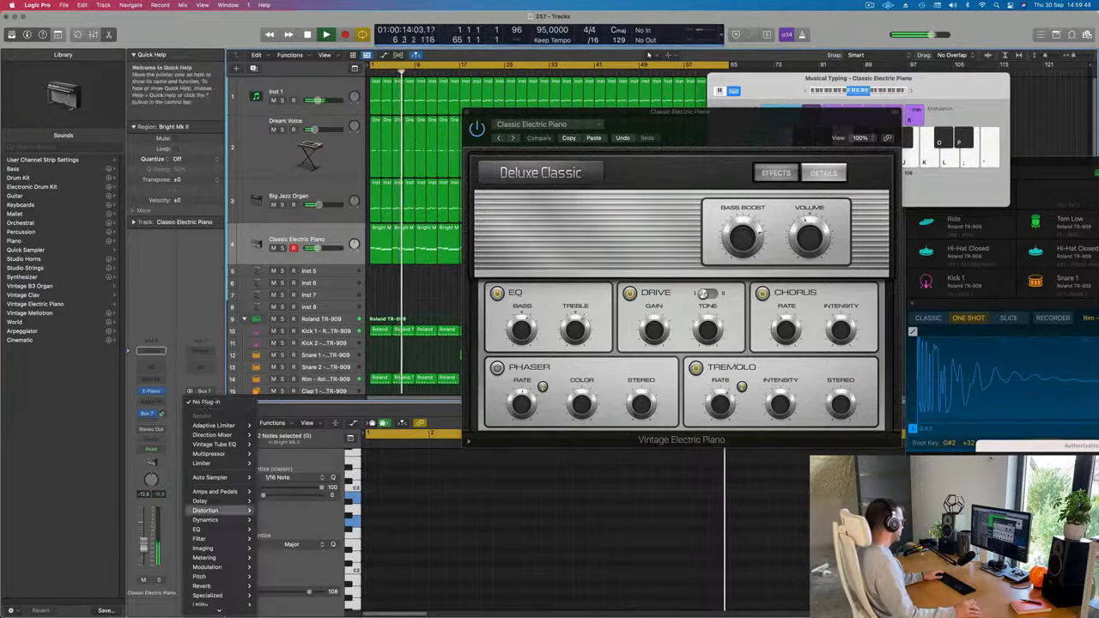
mouse_move(206, 584)
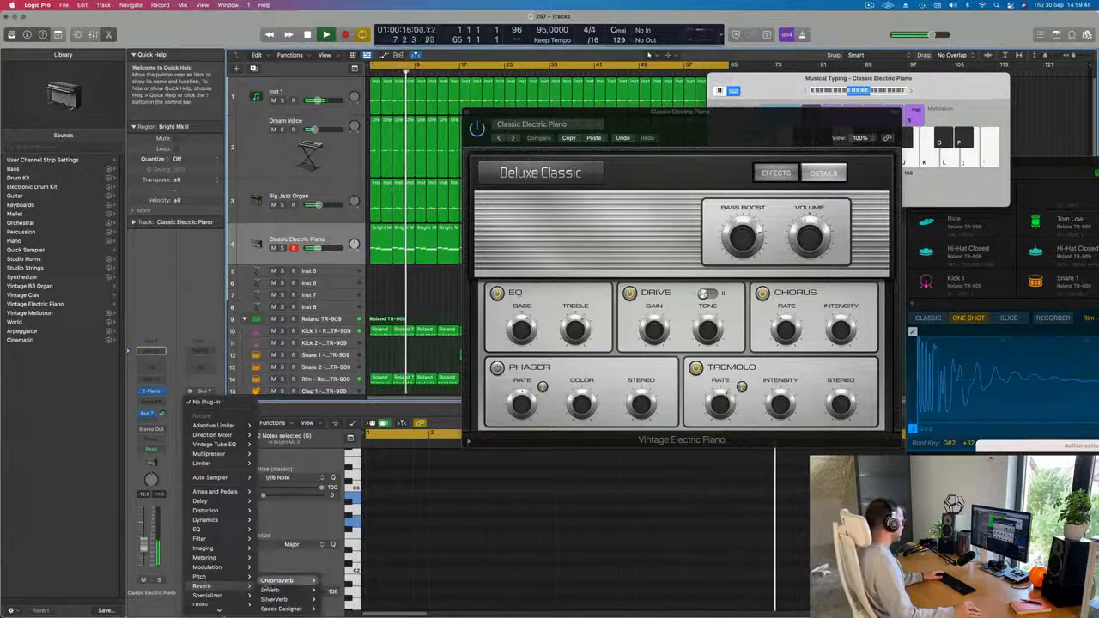
mouse_move(279, 598)
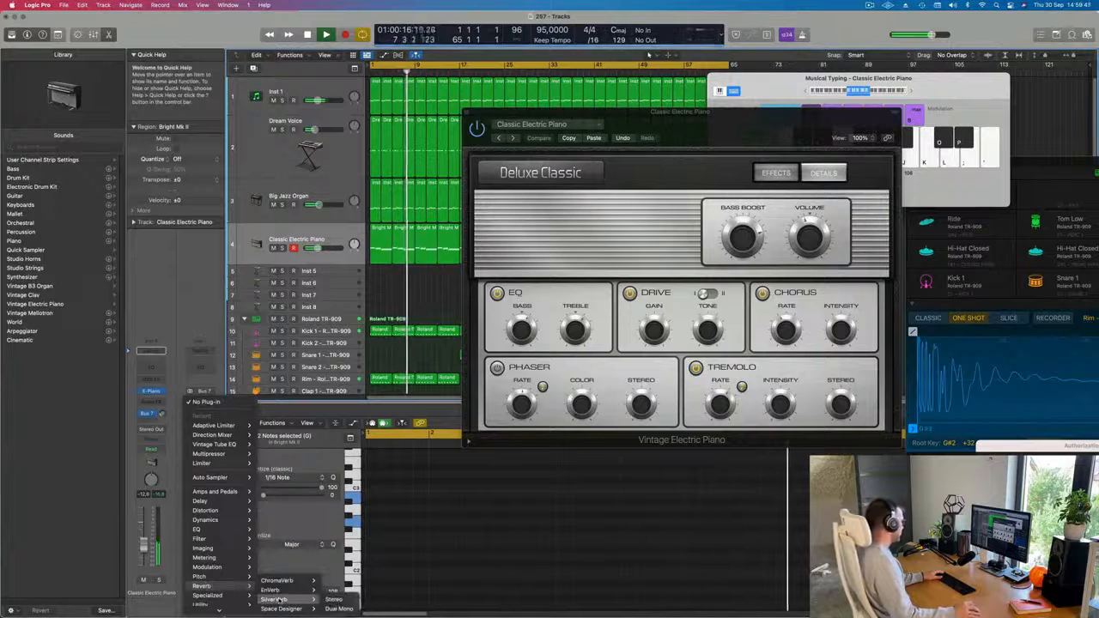
click(336, 599)
drag(473, 122, 455, 124)
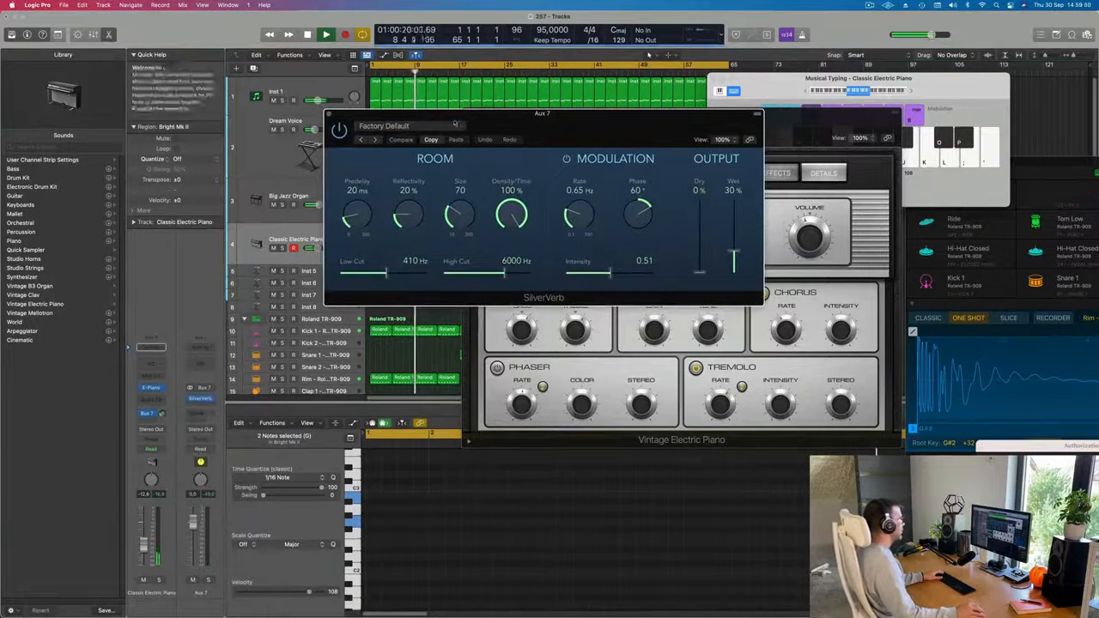
click(455, 125)
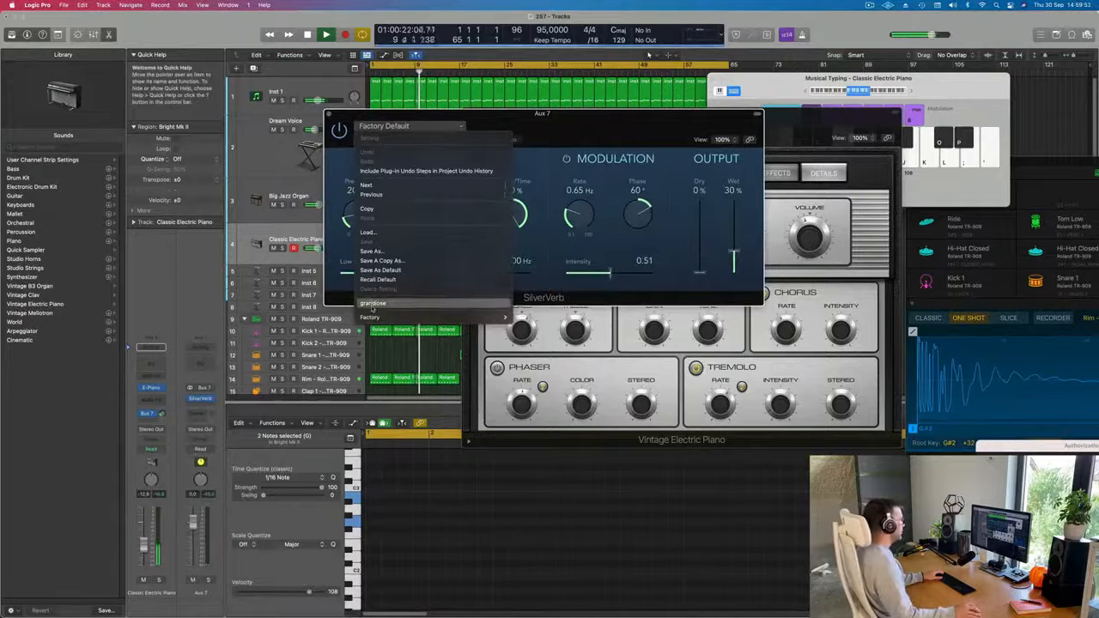
click(372, 306)
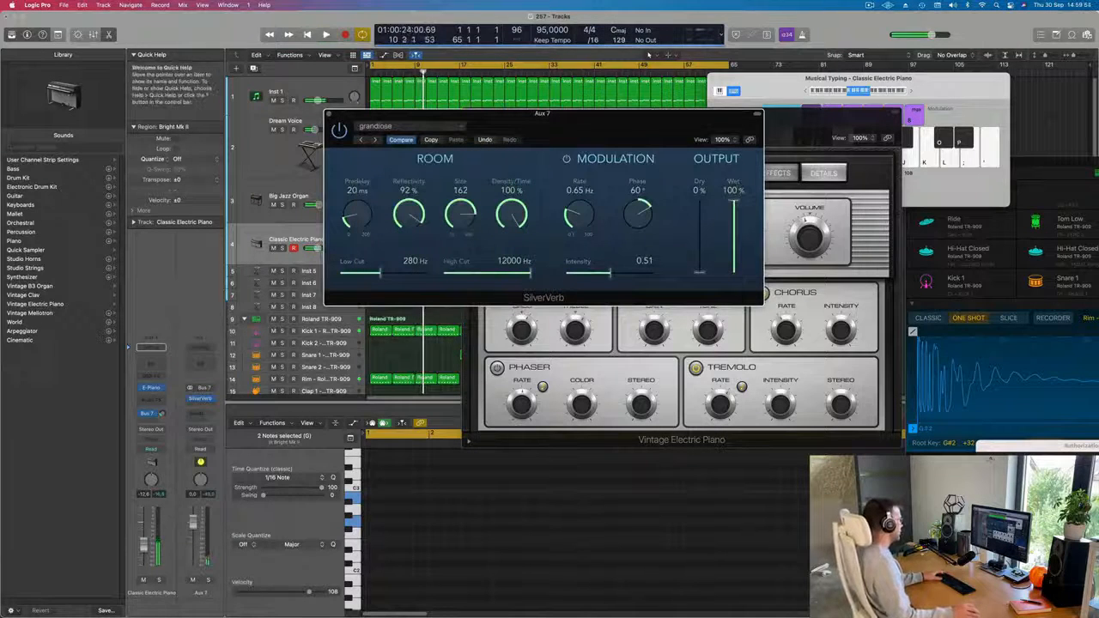
Audition the Classic Suitcase Mk I and Classic Suitcase Mk IV presets for the Vintage Electric Piano with the reverb during playback.
key(space)
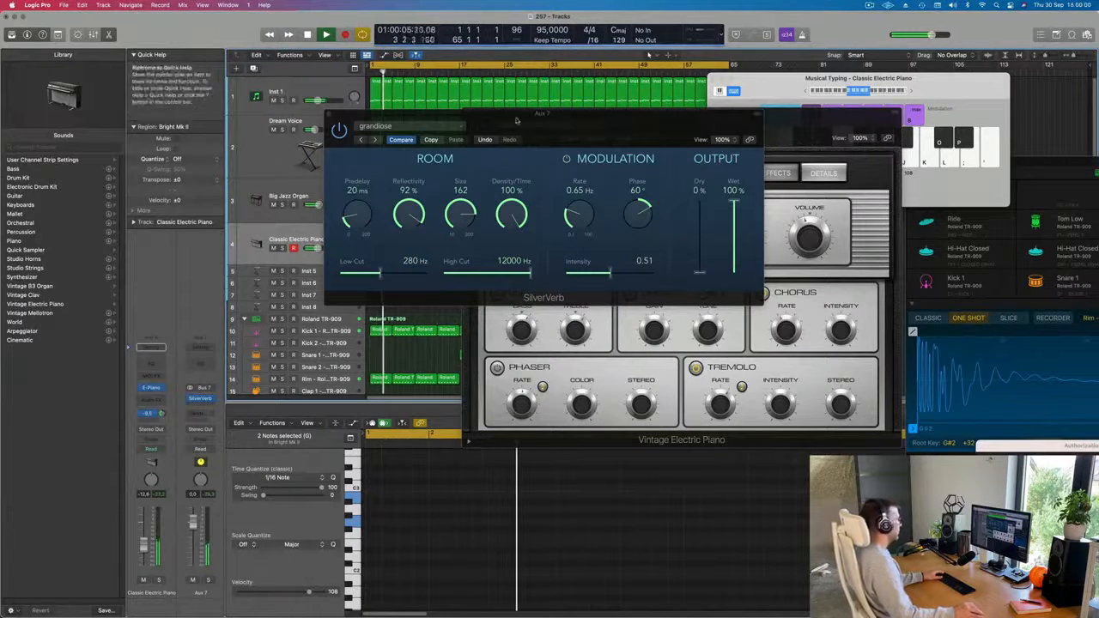
drag(516, 120, 1097, 124)
drag(674, 115, 515, 80)
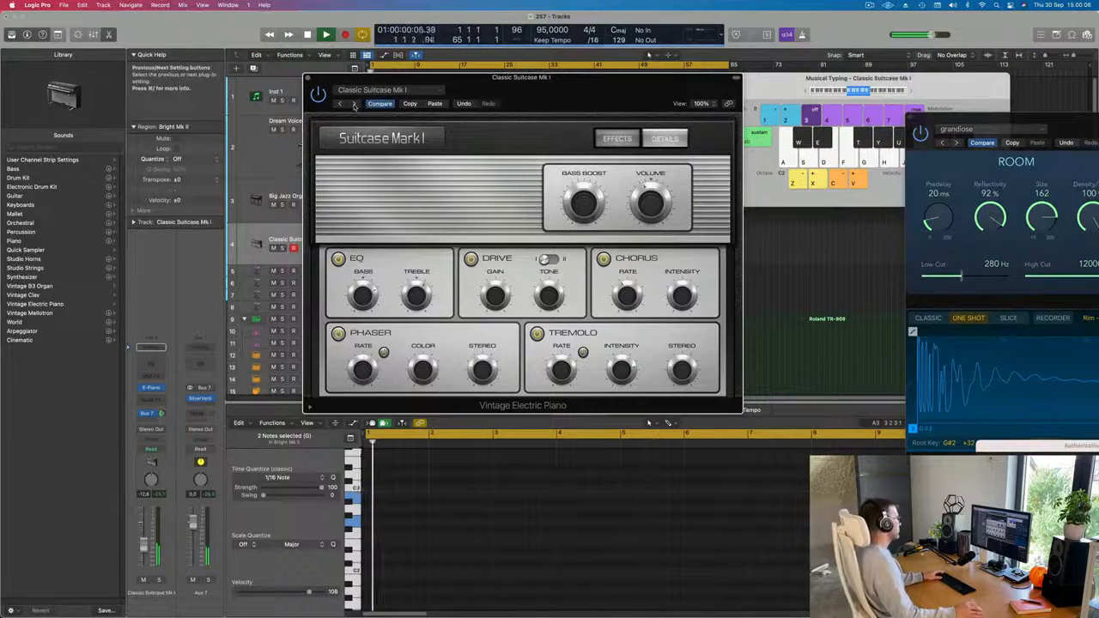
click(353, 104)
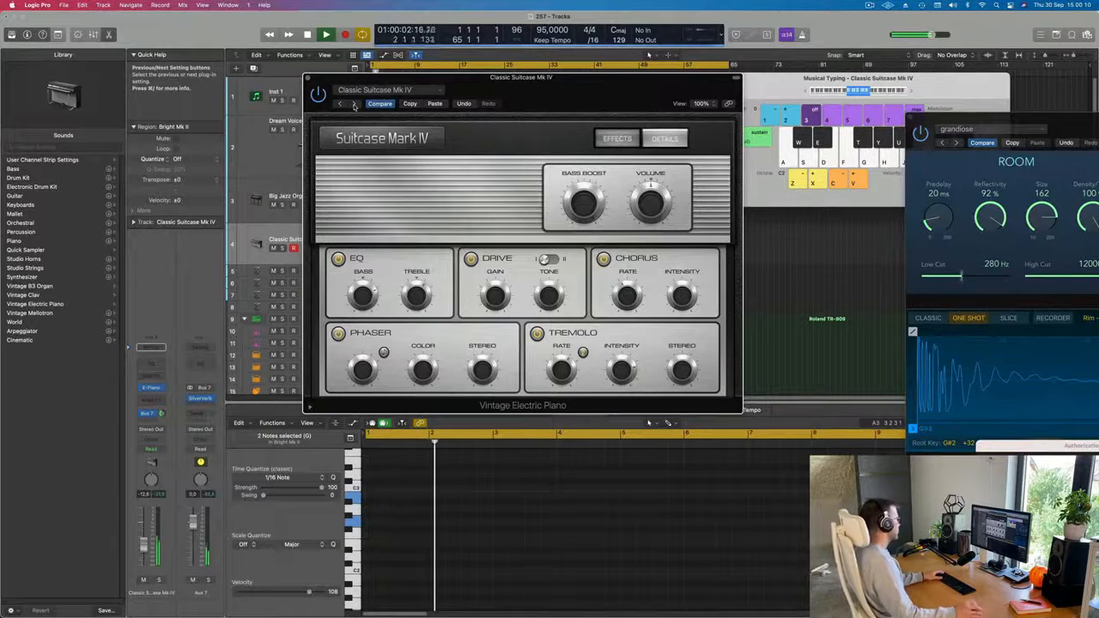
drag(378, 77, 355, 107)
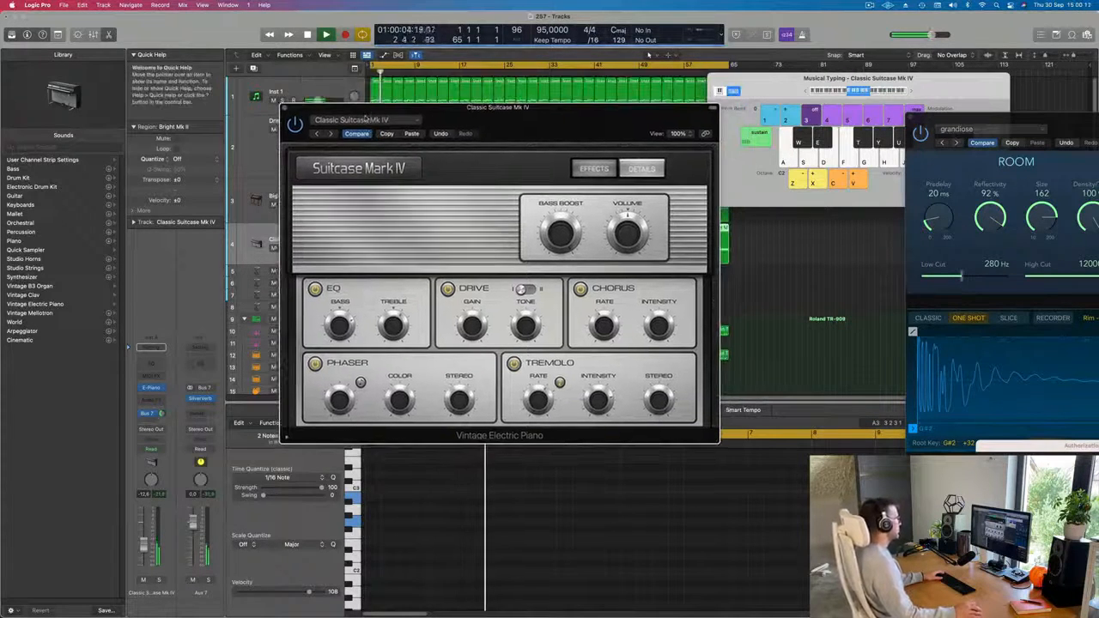
Load Bright Mk II in the Vintage Electric Piano, audition the presets that follow it, and settle on Clean Tines Are Mine.
click(365, 119)
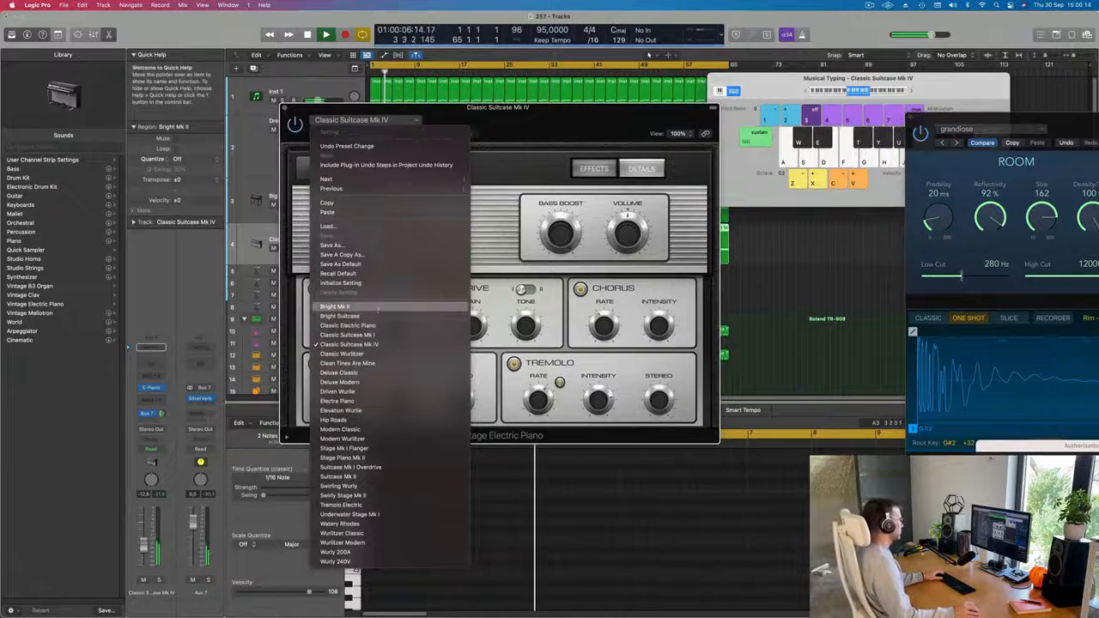
click(378, 307)
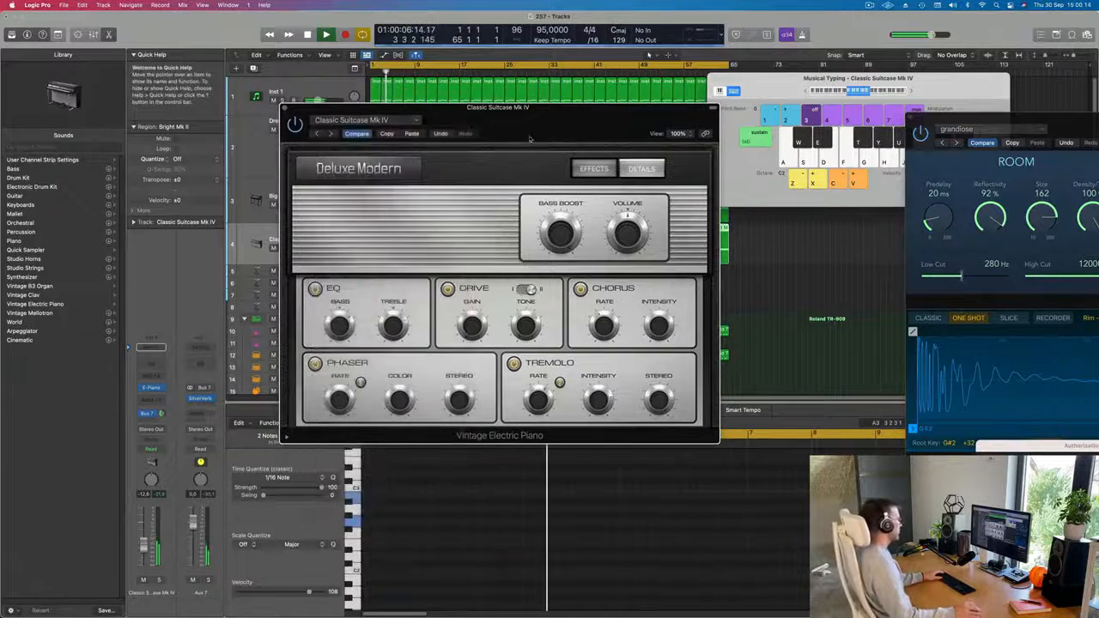
click(332, 134)
click(332, 133)
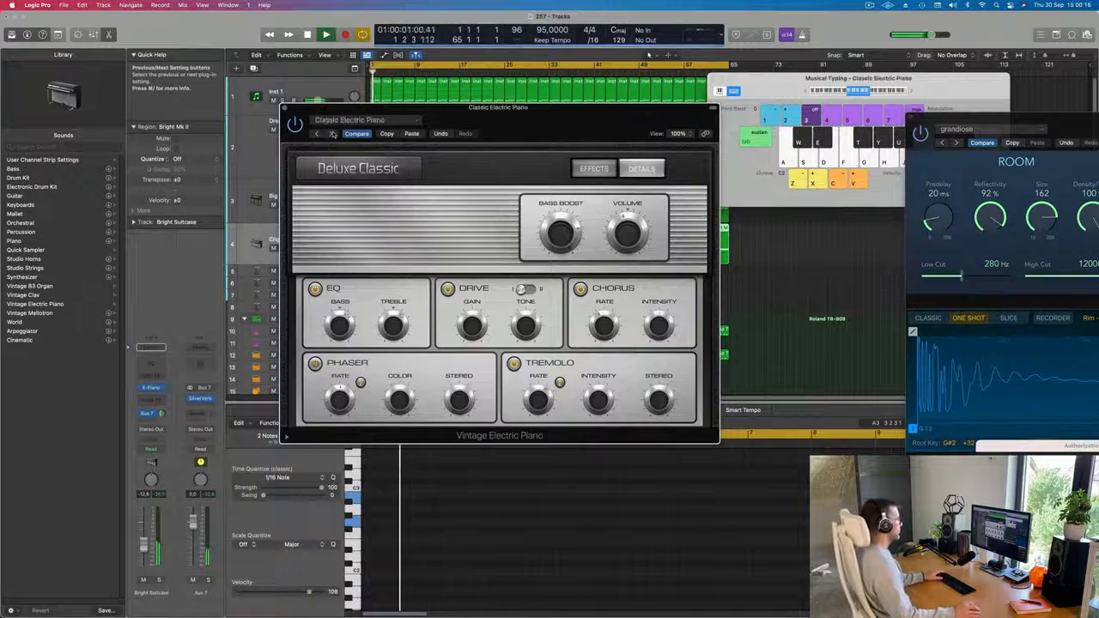
click(332, 134)
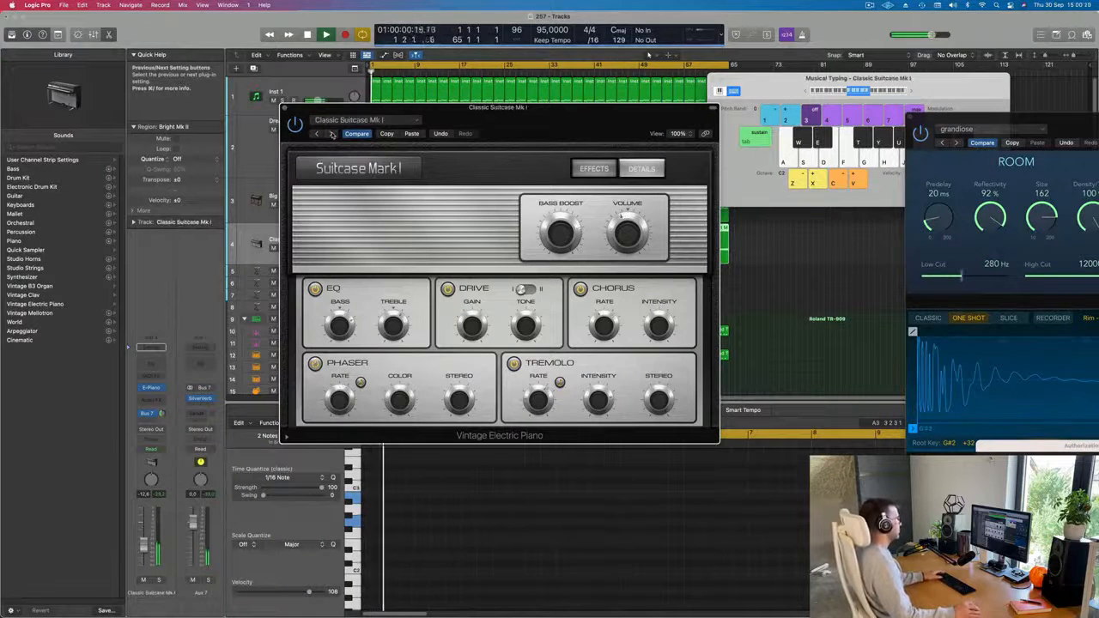
click(332, 134)
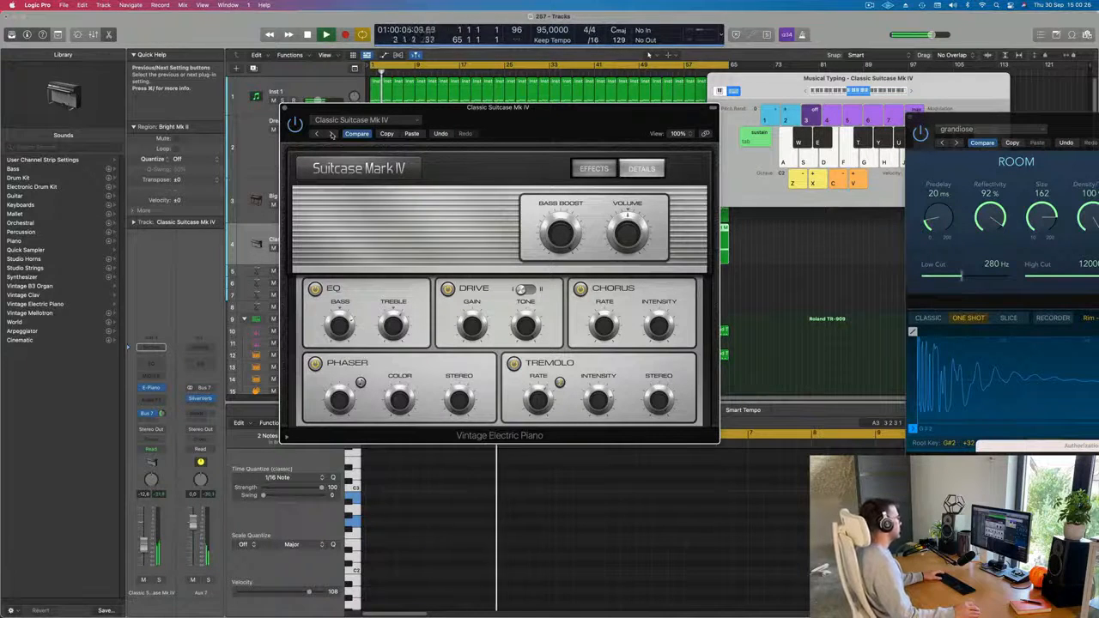
click(332, 134)
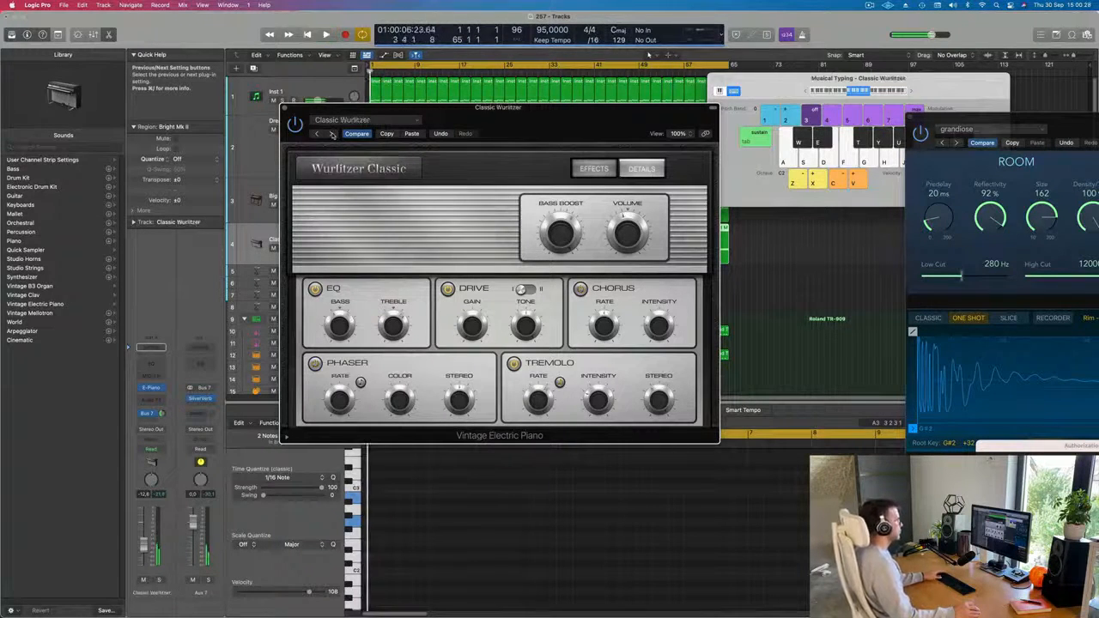
click(332, 134)
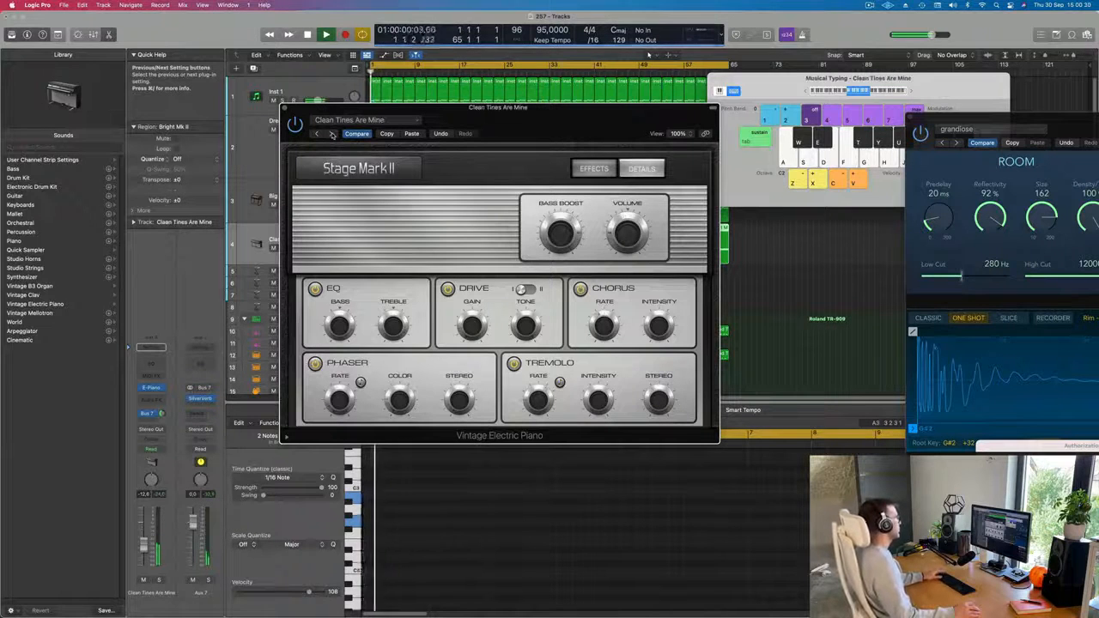
click(332, 134)
drag(515, 109, 576, 130)
click(464, 128)
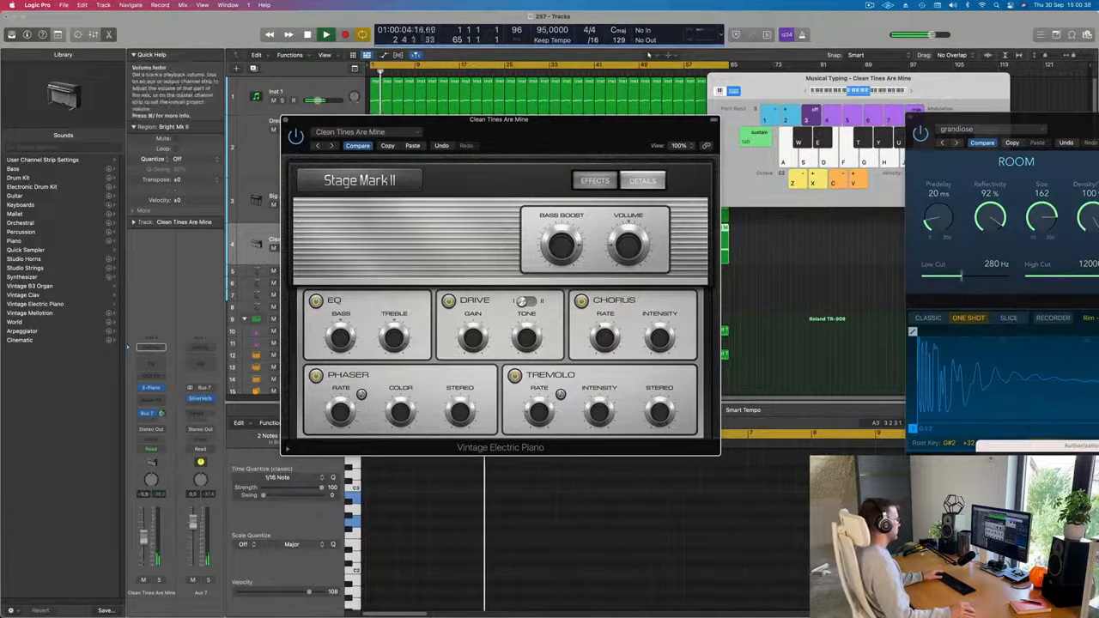
Set the Clean Tines Are Mine track's volume to about -6 dB and close the Vintage Electric Piano plug-in.
drag(145, 540, 143, 537)
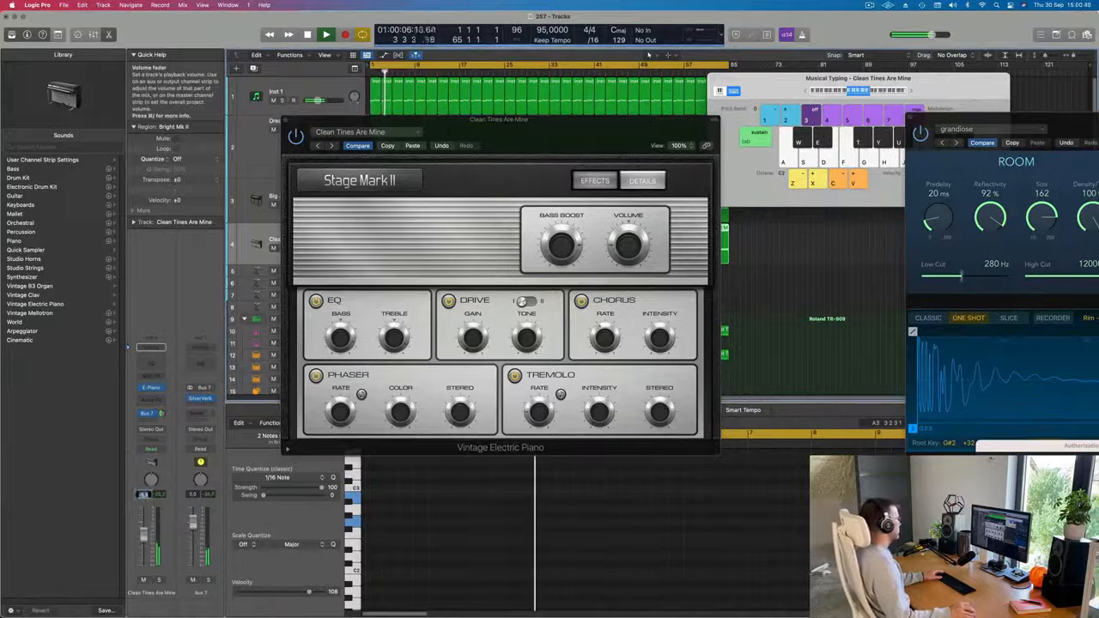
drag(501, 120, 379, 127)
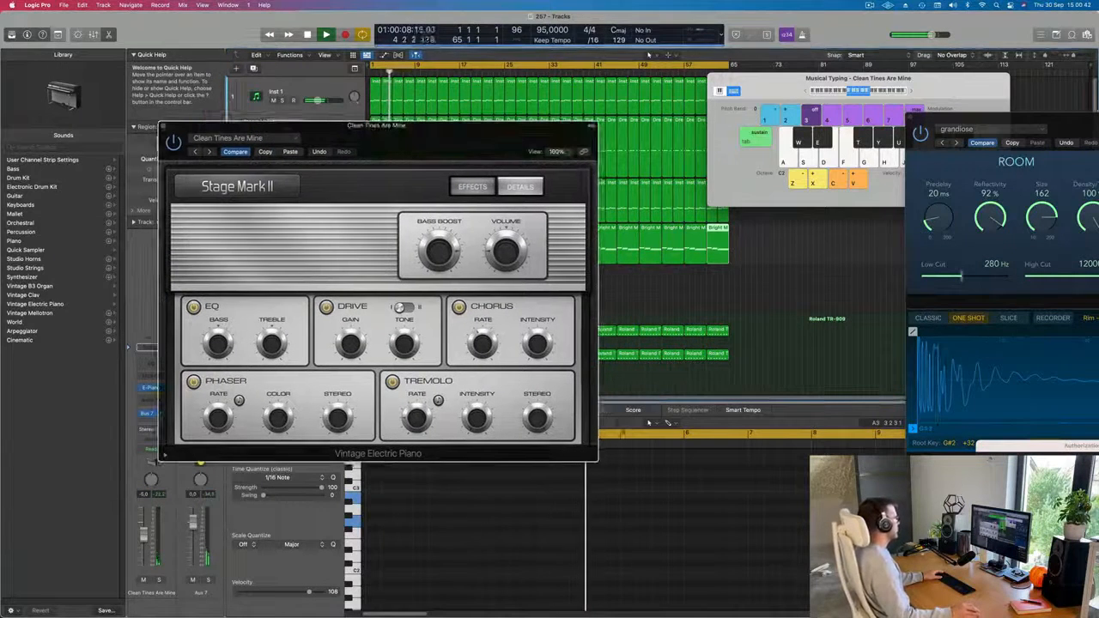
click(163, 126)
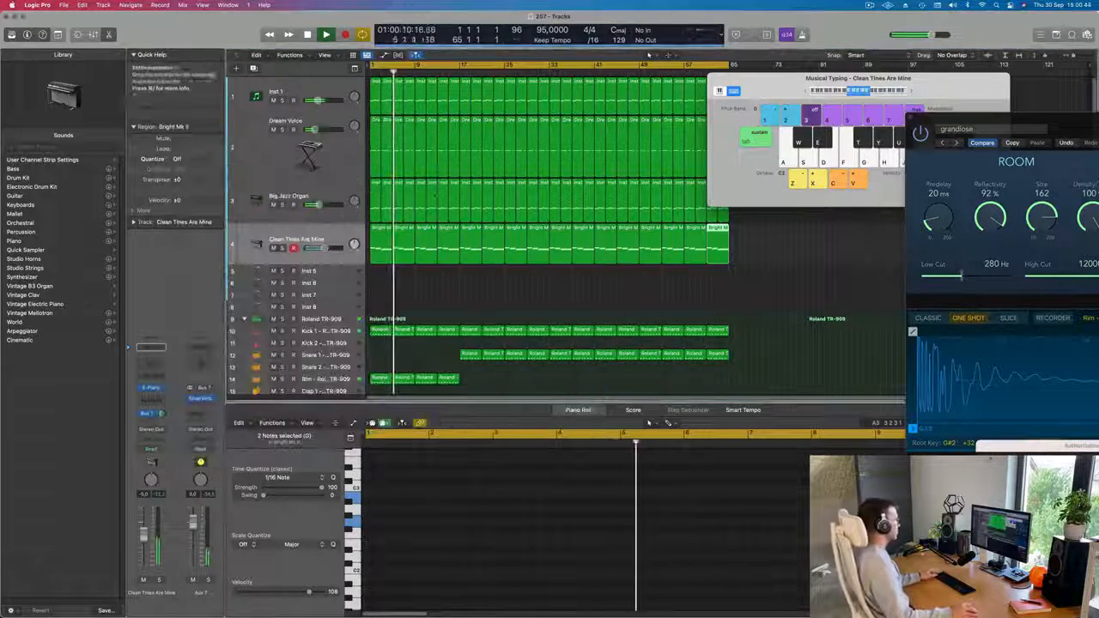